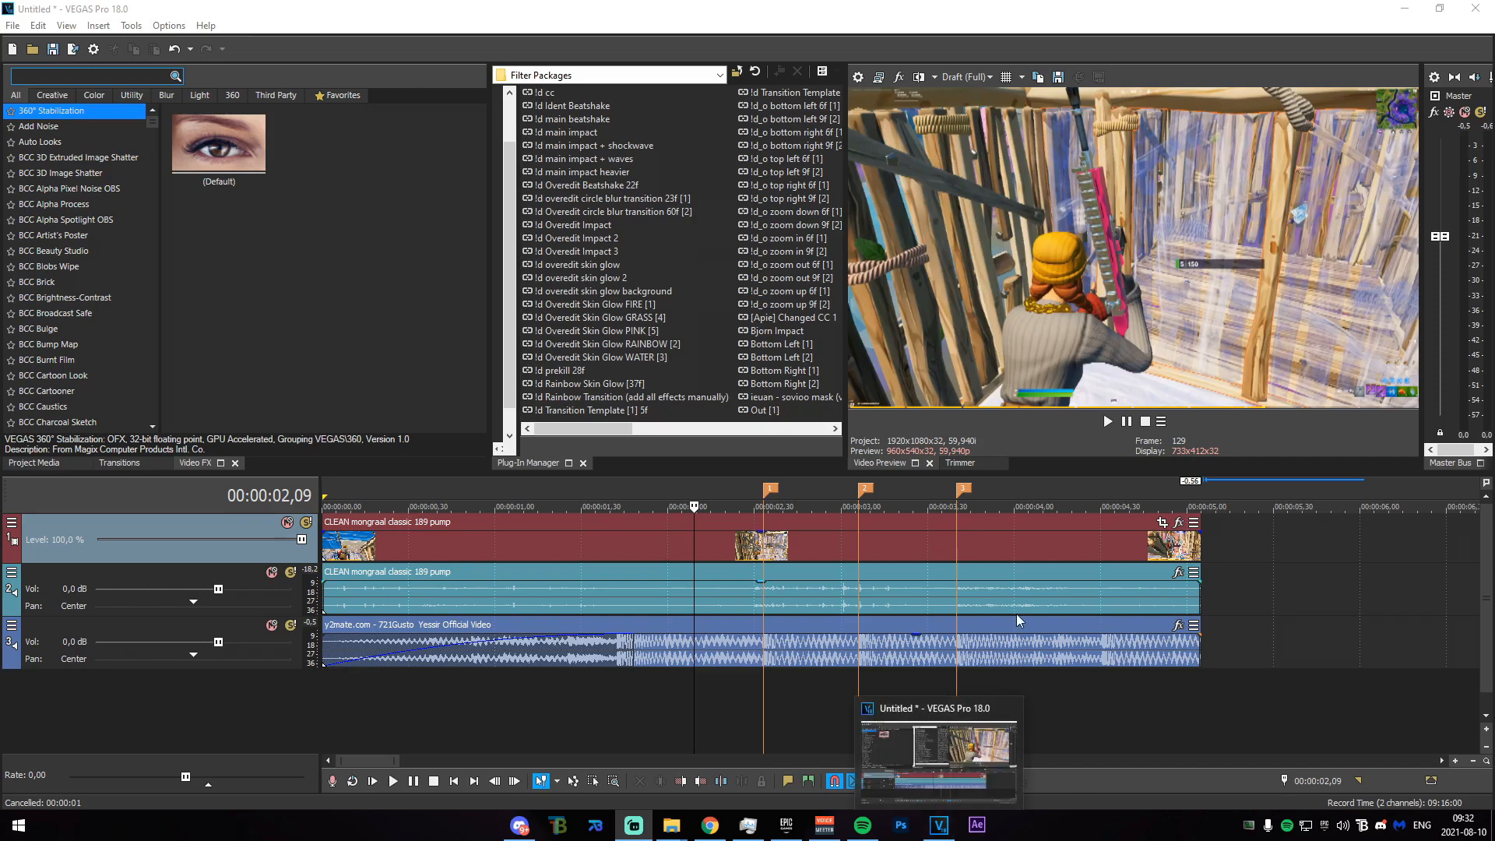
# Examine the gameplay clip around the three timeline markers and just before the first one to find the moments to sync.
pyautogui.moveTo(682, 698)
pyautogui.mouseDown()
pyautogui.moveTo(874, 722)
pyautogui.moveTo(955, 706)
pyautogui.mouseUp()
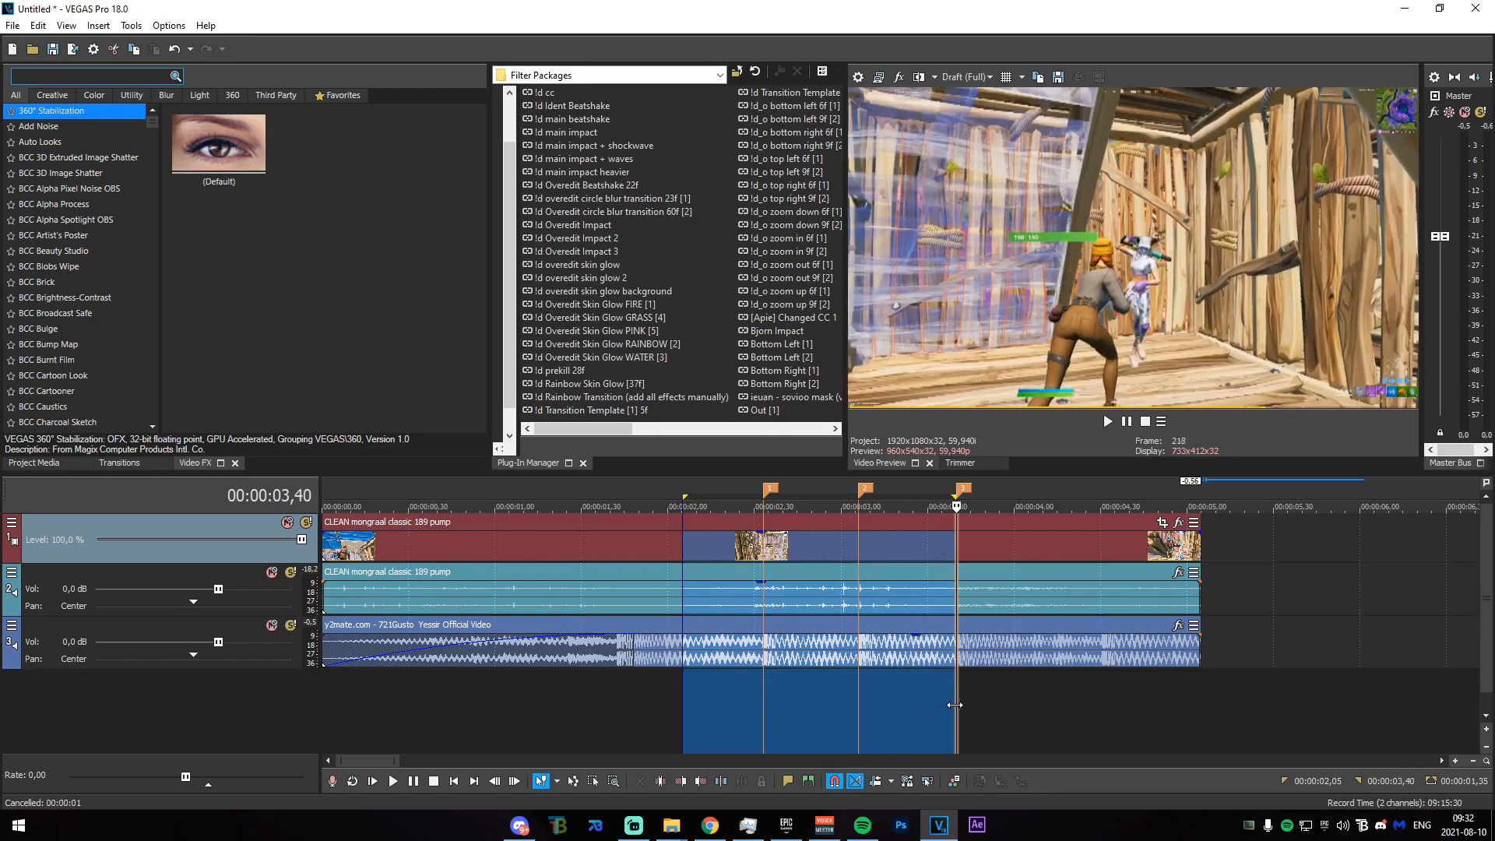
pyautogui.click(956, 708)
pyautogui.click(762, 705)
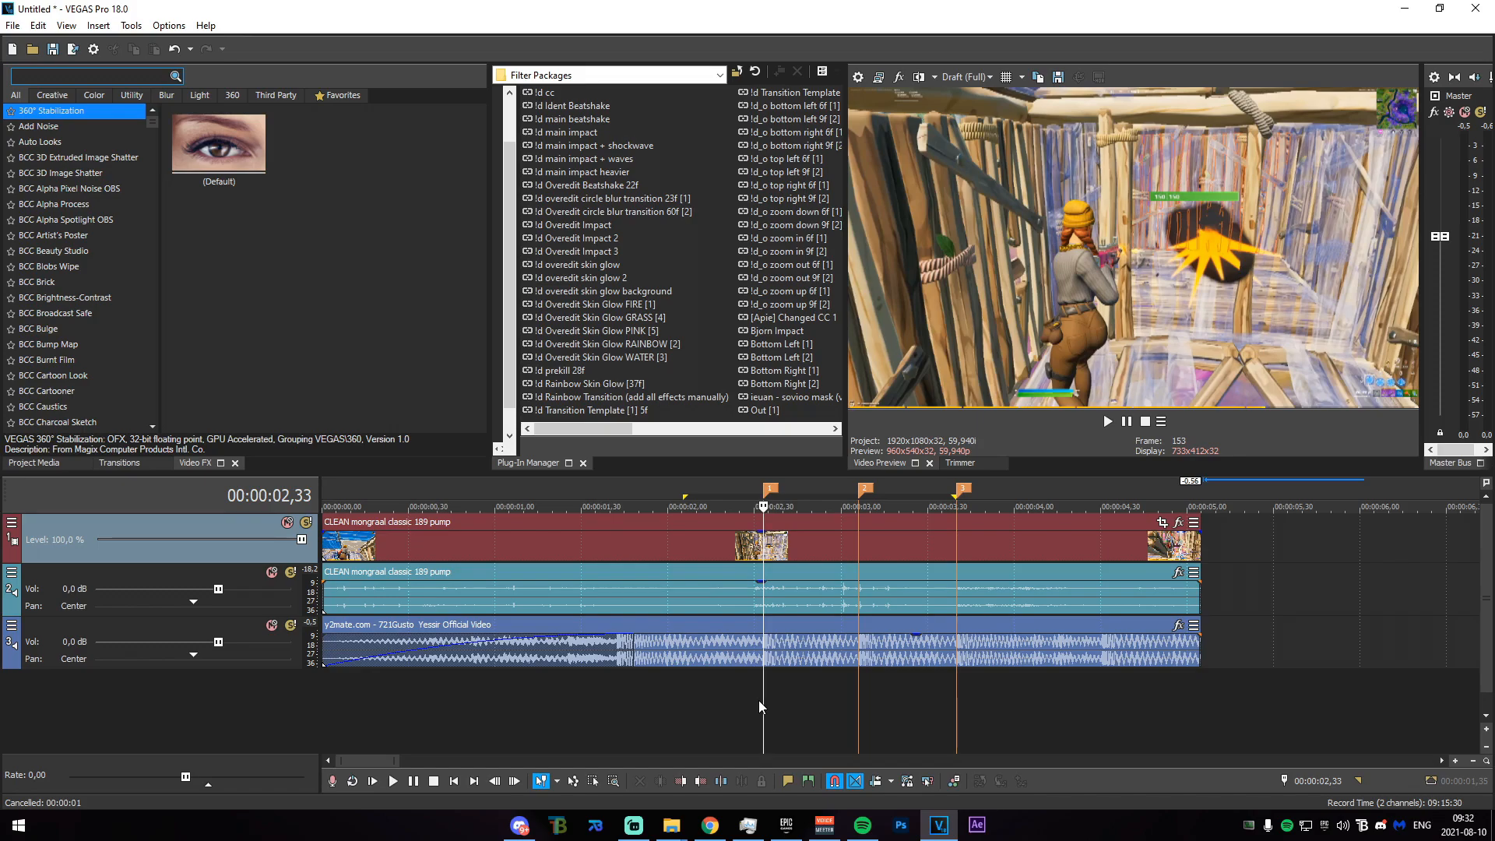
pyautogui.click(959, 549)
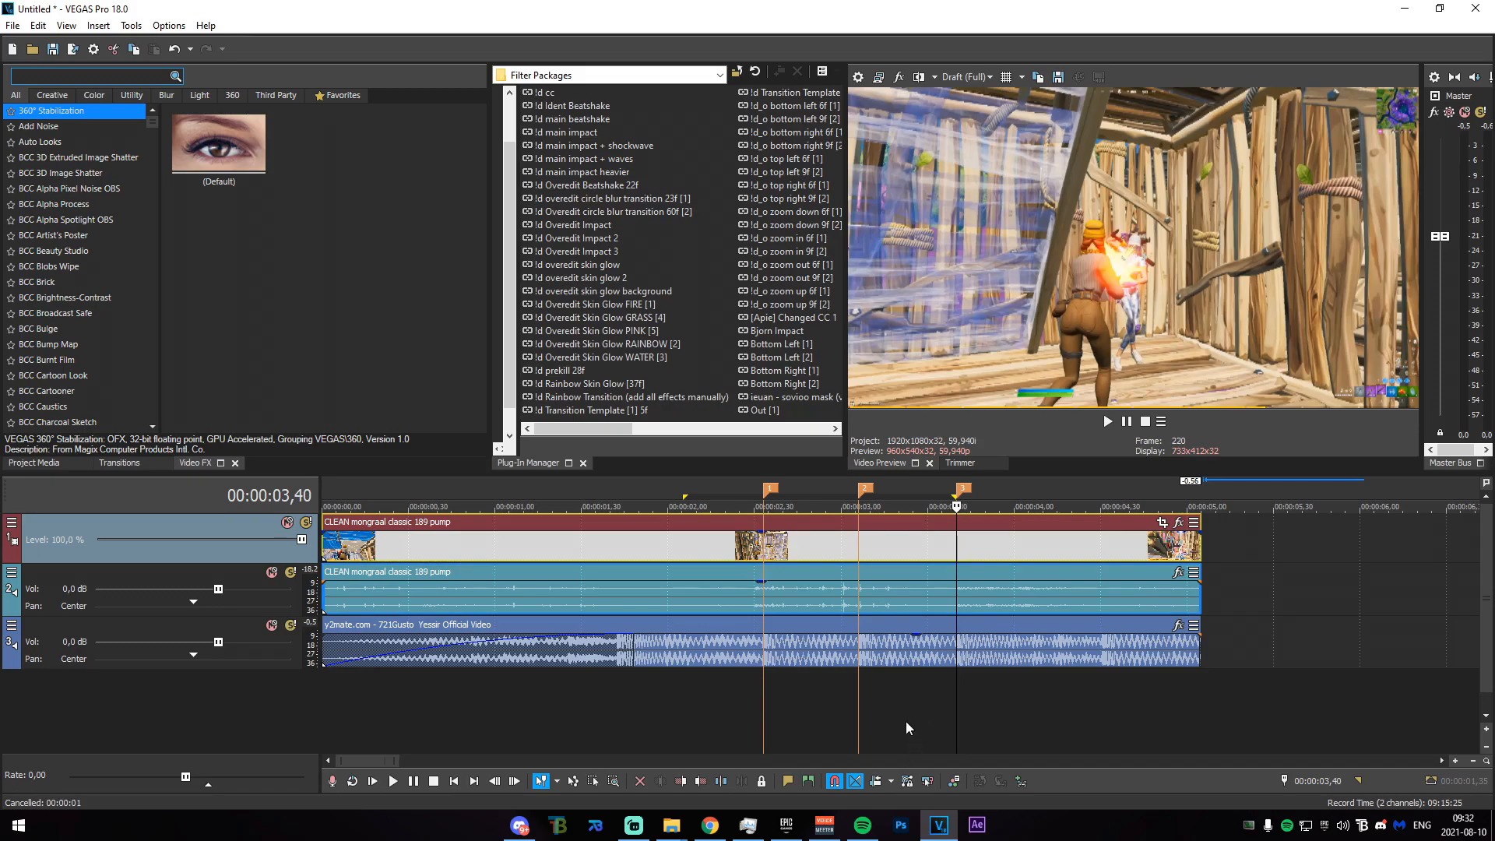
pyautogui.scroll(5, 910, 727)
pyautogui.moveTo(784, 746); pyautogui.dragTo(891, 732)
pyautogui.scroll(-4, 899, 731)
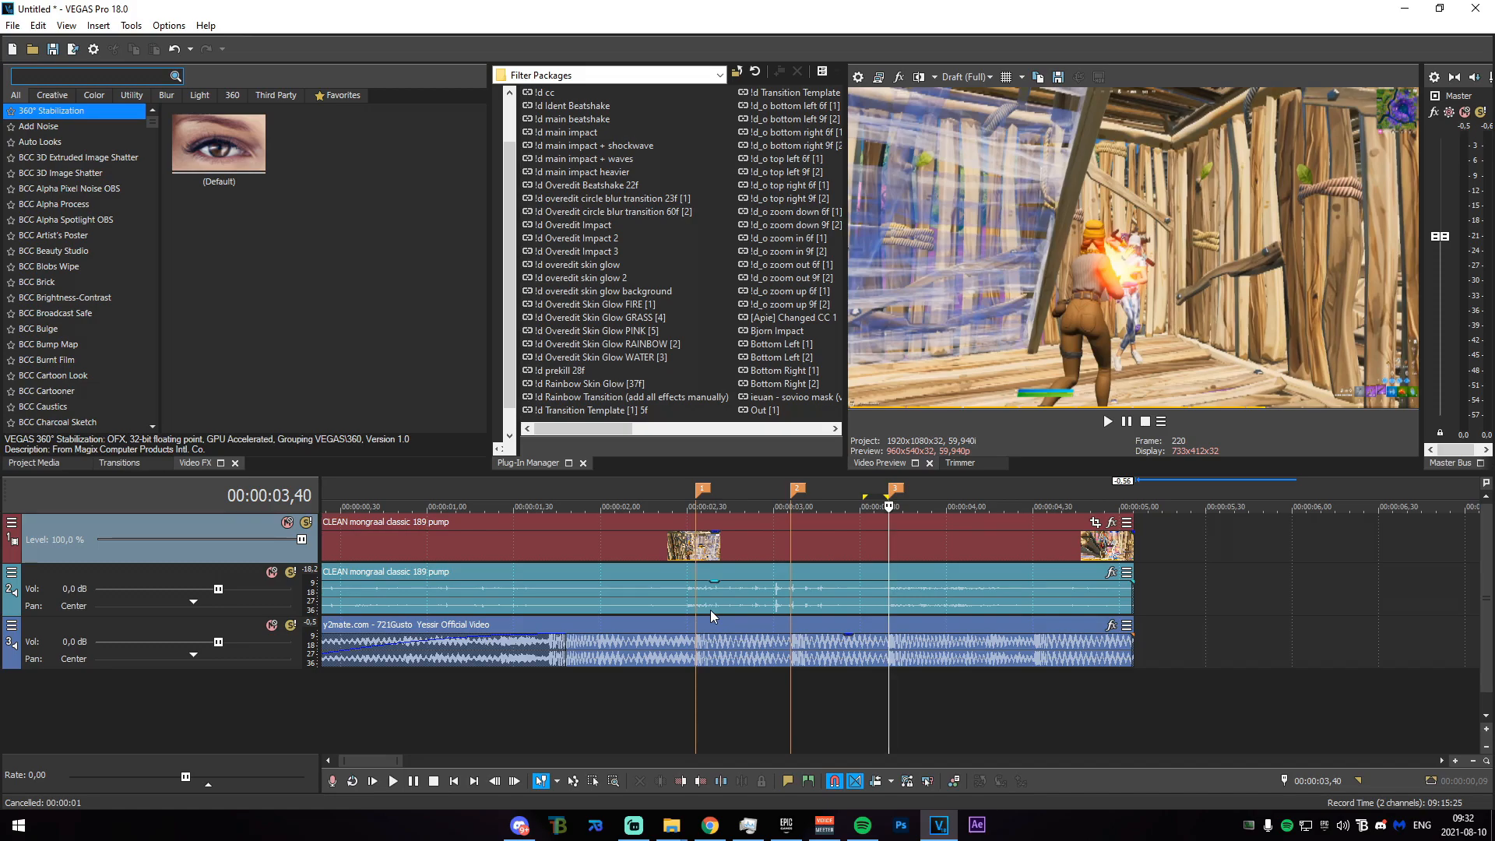
pyautogui.click(689, 548)
pyautogui.scroll(3, 704, 712)
pyautogui.moveTo(729, 712); pyautogui.dragTo(794, 710)
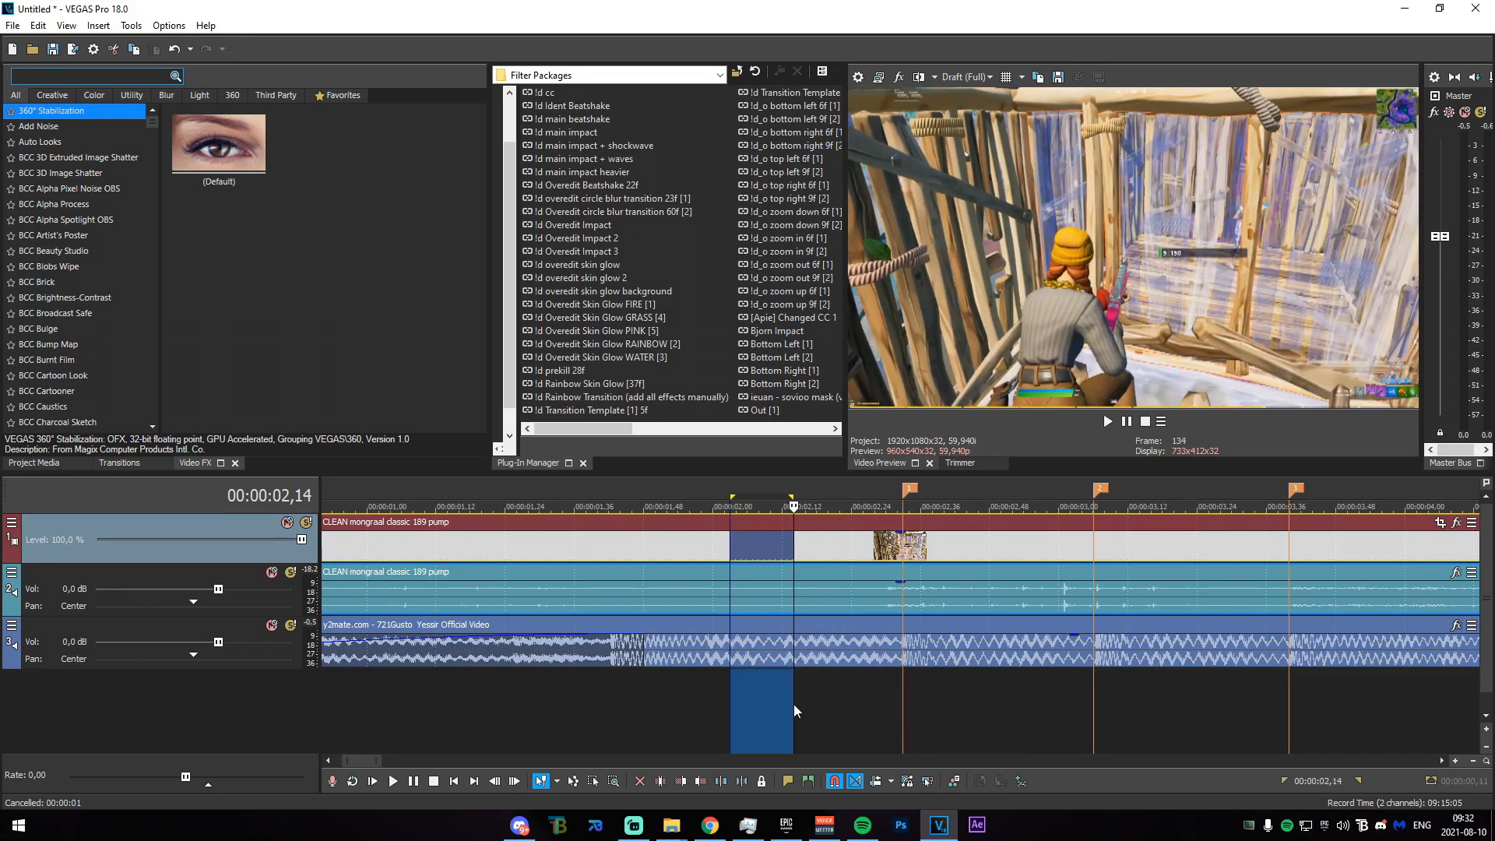
pyautogui.click(794, 710)
pyautogui.scroll(-2, 794, 709)
# Shift the gameplay clip about one second earlier, trimming it to begin at the timeline start and extending its end to 00:00:04,57.
pyautogui.moveTo(326, 551); pyautogui.dragTo(537, 553)
pyautogui.moveTo(632, 556); pyautogui.dragTo(450, 549)
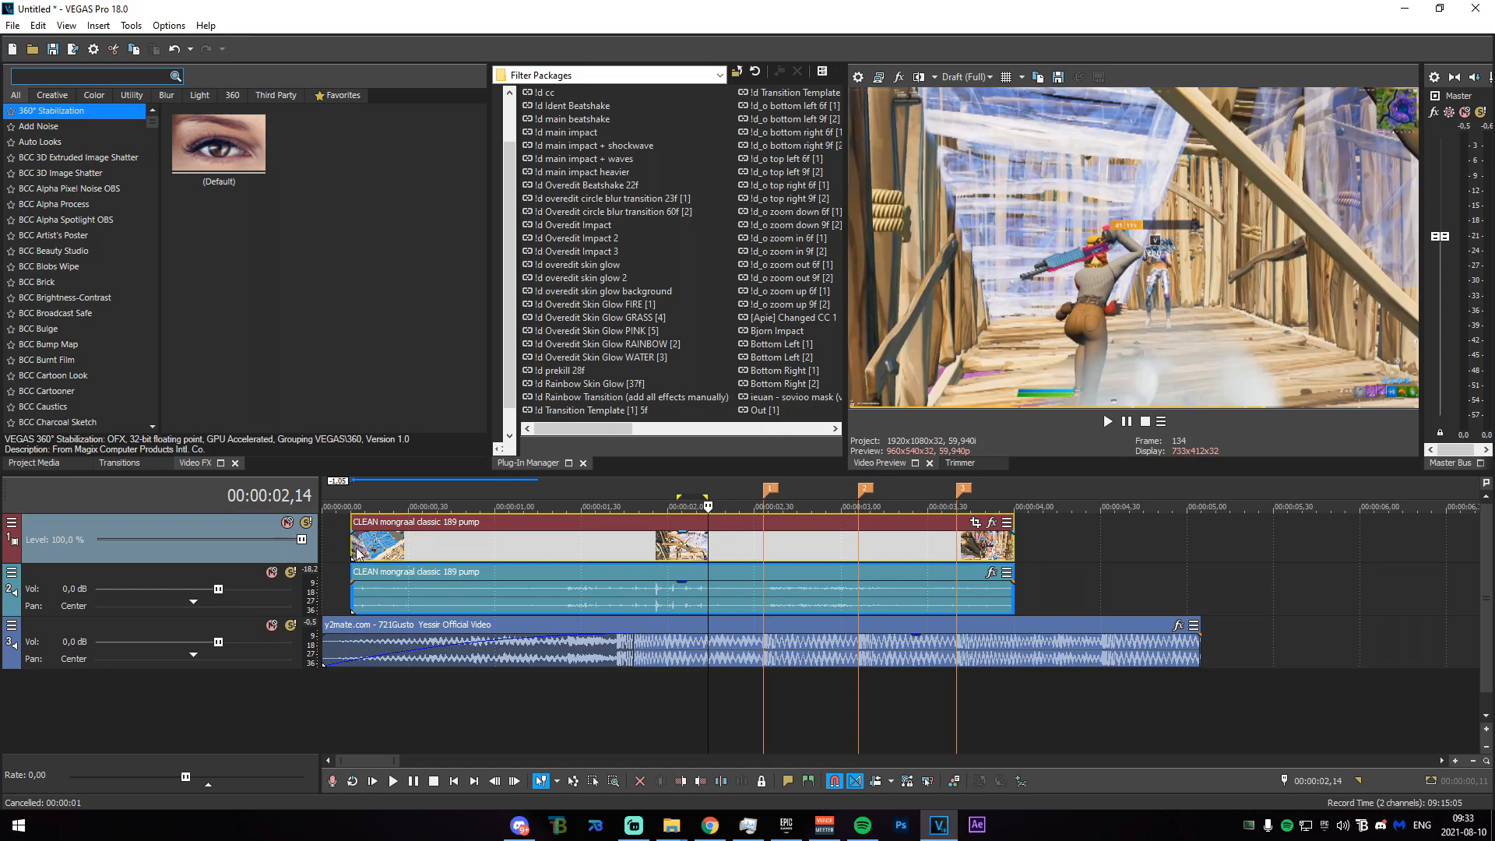
pyautogui.moveTo(356, 554); pyautogui.dragTo(324, 554)
pyautogui.moveTo(1014, 554); pyautogui.dragTo(1177, 554)
# Split the music track at 00:00:04,57, where the gameplay clip ends, and delete the leftover piece.
pyautogui.click(1184, 650)
pyautogui.press('s')
pyautogui.press('Delete')
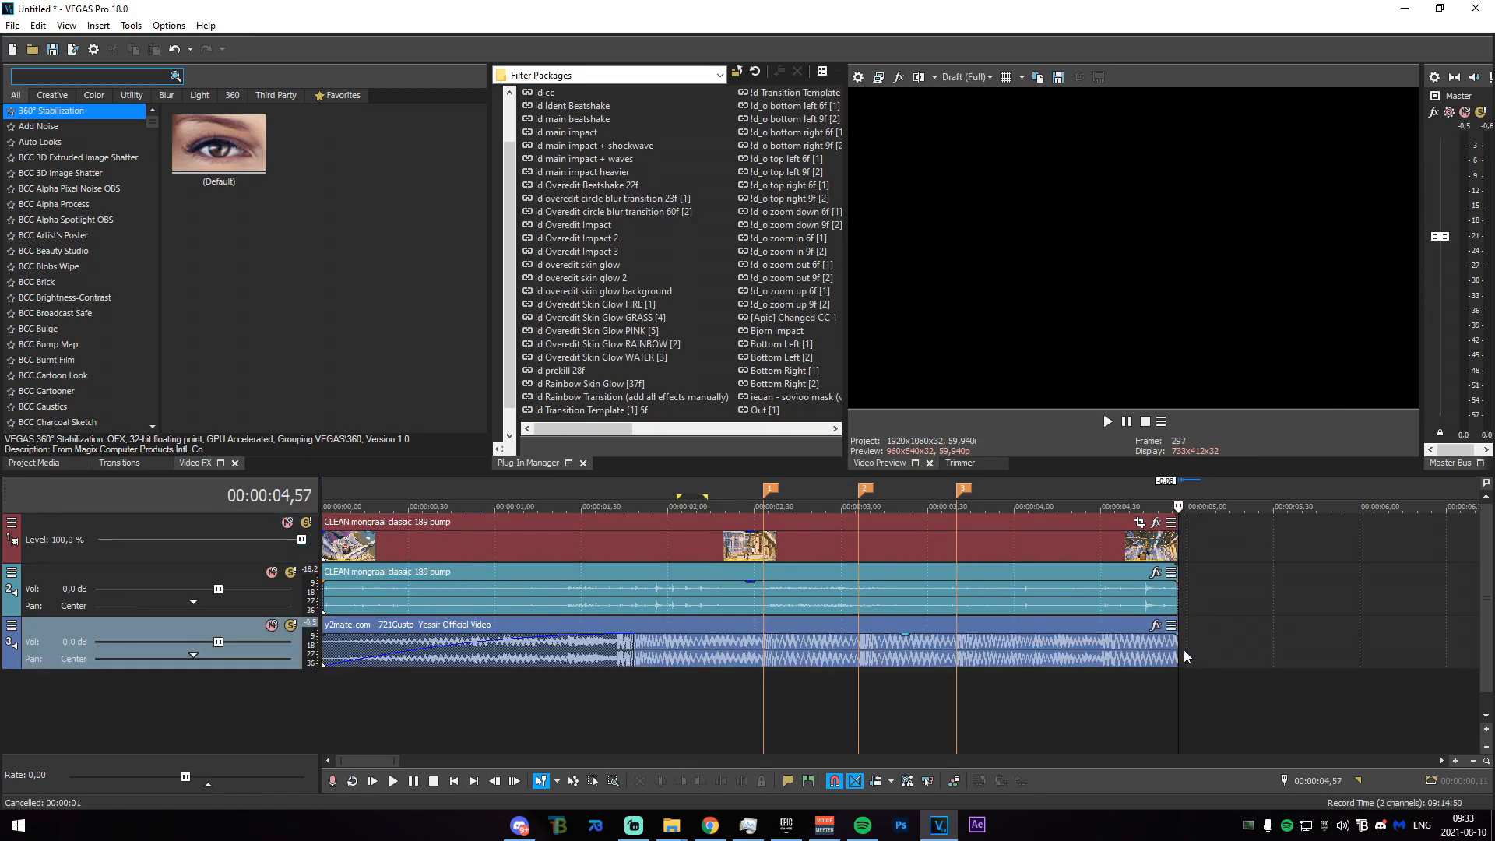
# Apply TwixtorPRO with the 100 preset to the gameplay video and turn on keyframe animation for Speed %.
pyautogui.click(755, 698)
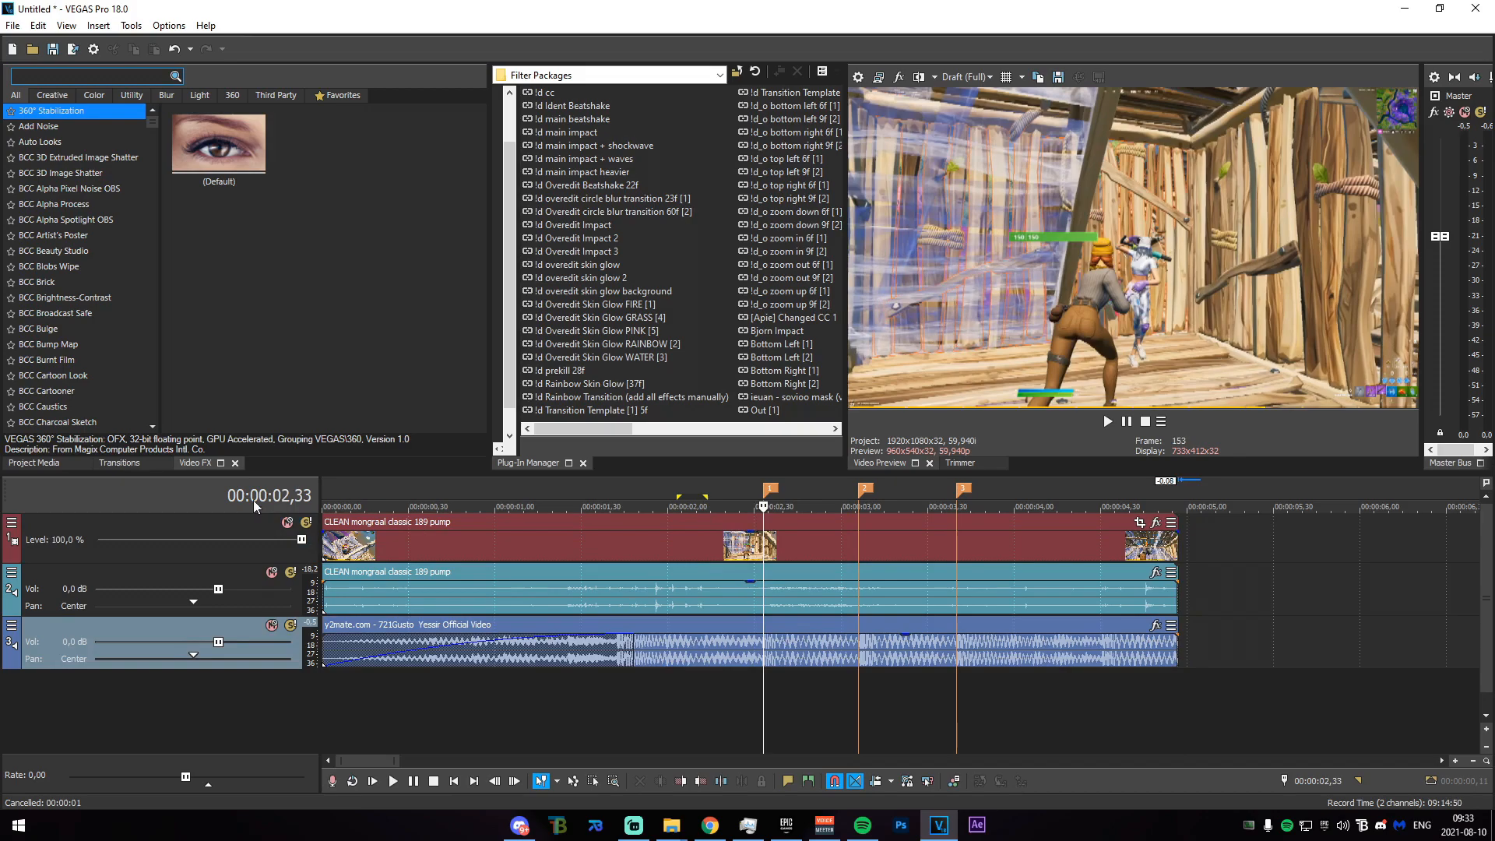
pyautogui.click(47, 75)
pyautogui.write('twixto')
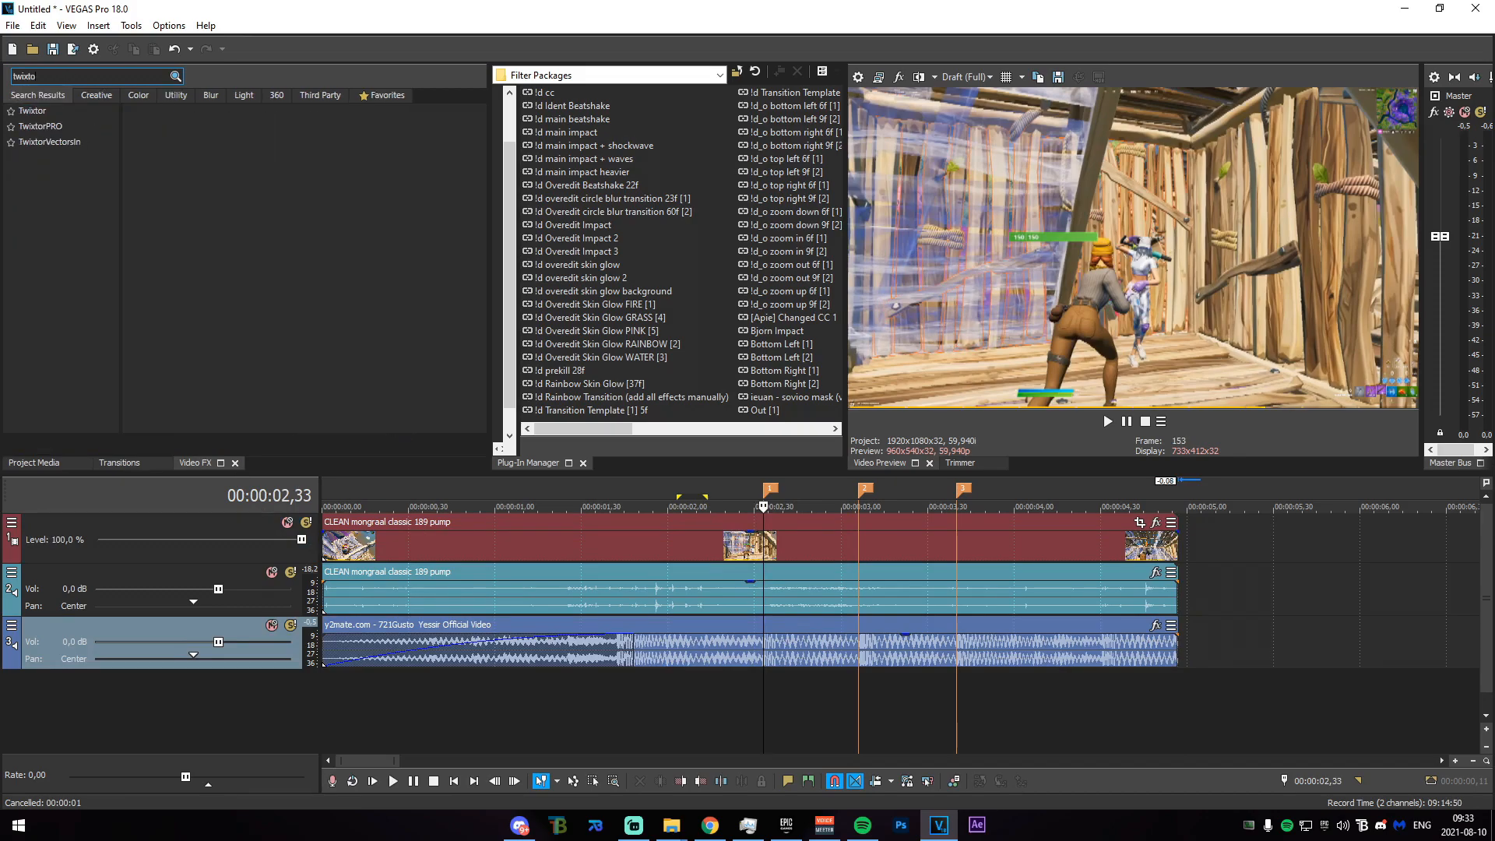
pyautogui.click(40, 126)
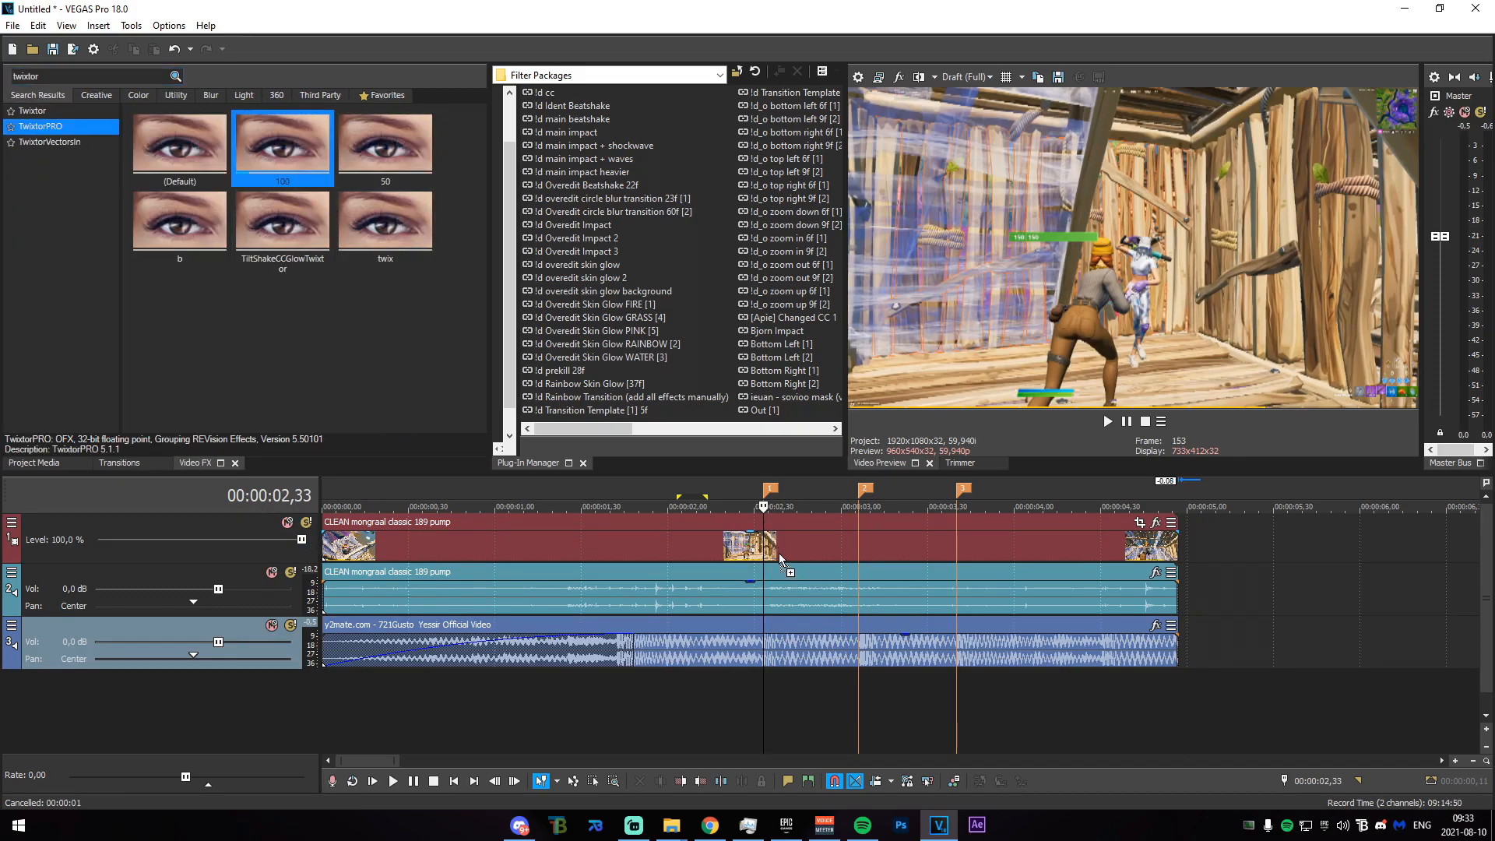
pyautogui.moveTo(781, 559); pyautogui.dragTo(777, 550)
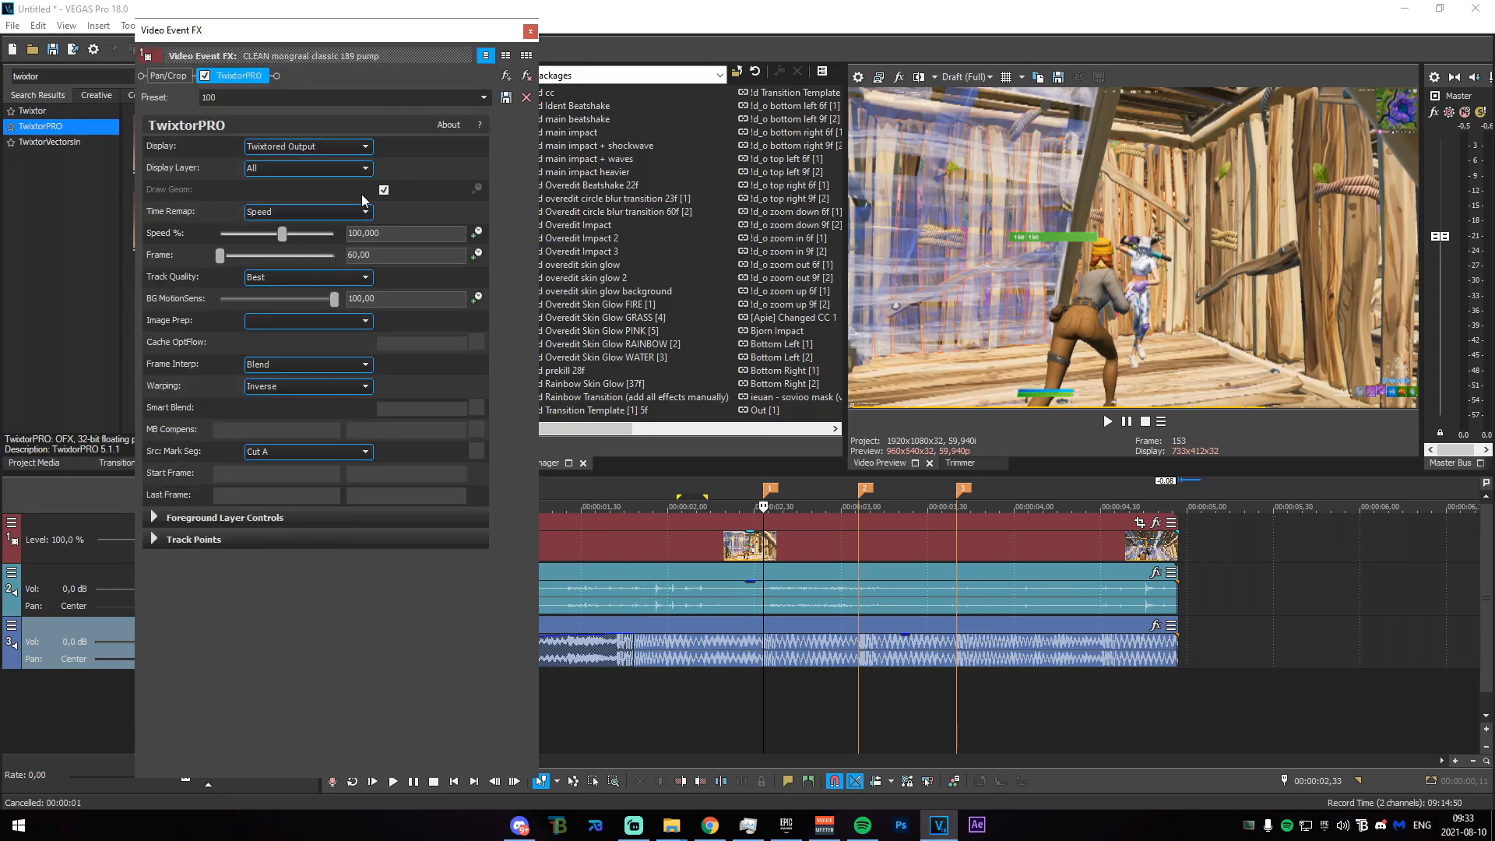
pyautogui.click(478, 232)
# Add two Speed % keyframes shortly before the first marker, setting the second one, at 00:00:02,16, to 30 %.
pyautogui.click(682, 722)
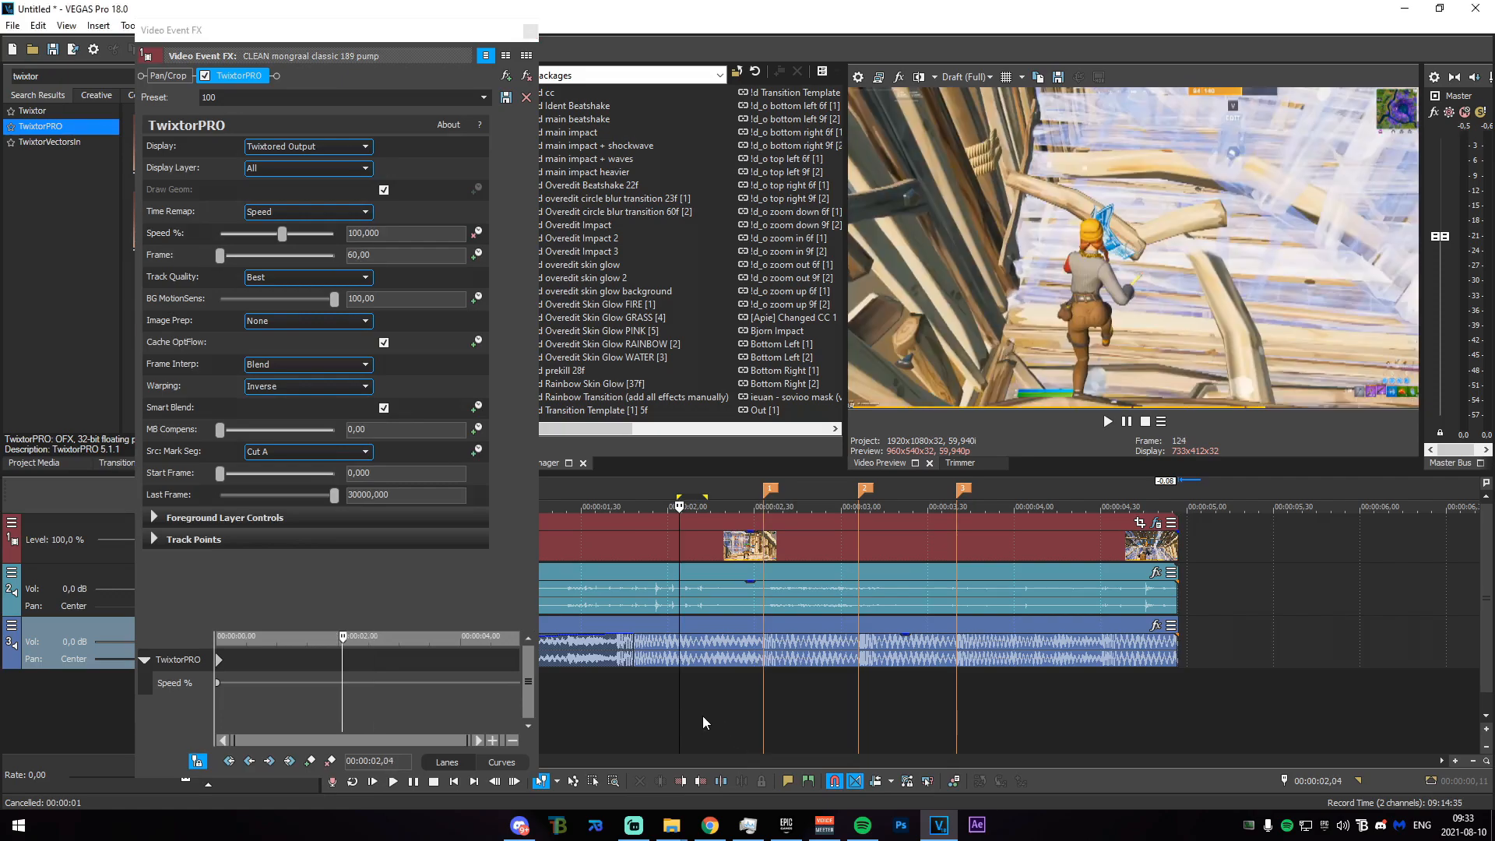
pyautogui.scroll(3, 724, 713)
pyautogui.moveTo(809, 705); pyautogui.dragTo(968, 713)
pyautogui.scroll(5, 381, 684)
pyautogui.click(310, 761)
pyautogui.scroll(2, 362, 689)
pyautogui.moveTo(367, 644); pyautogui.dragTo(434, 685)
pyautogui.click(310, 761)
pyautogui.doubleClick(433, 683)
pyautogui.moveTo(554, 707); pyautogui.dragTo(408, 706)
pyautogui.write('30')
pyautogui.press('Return')
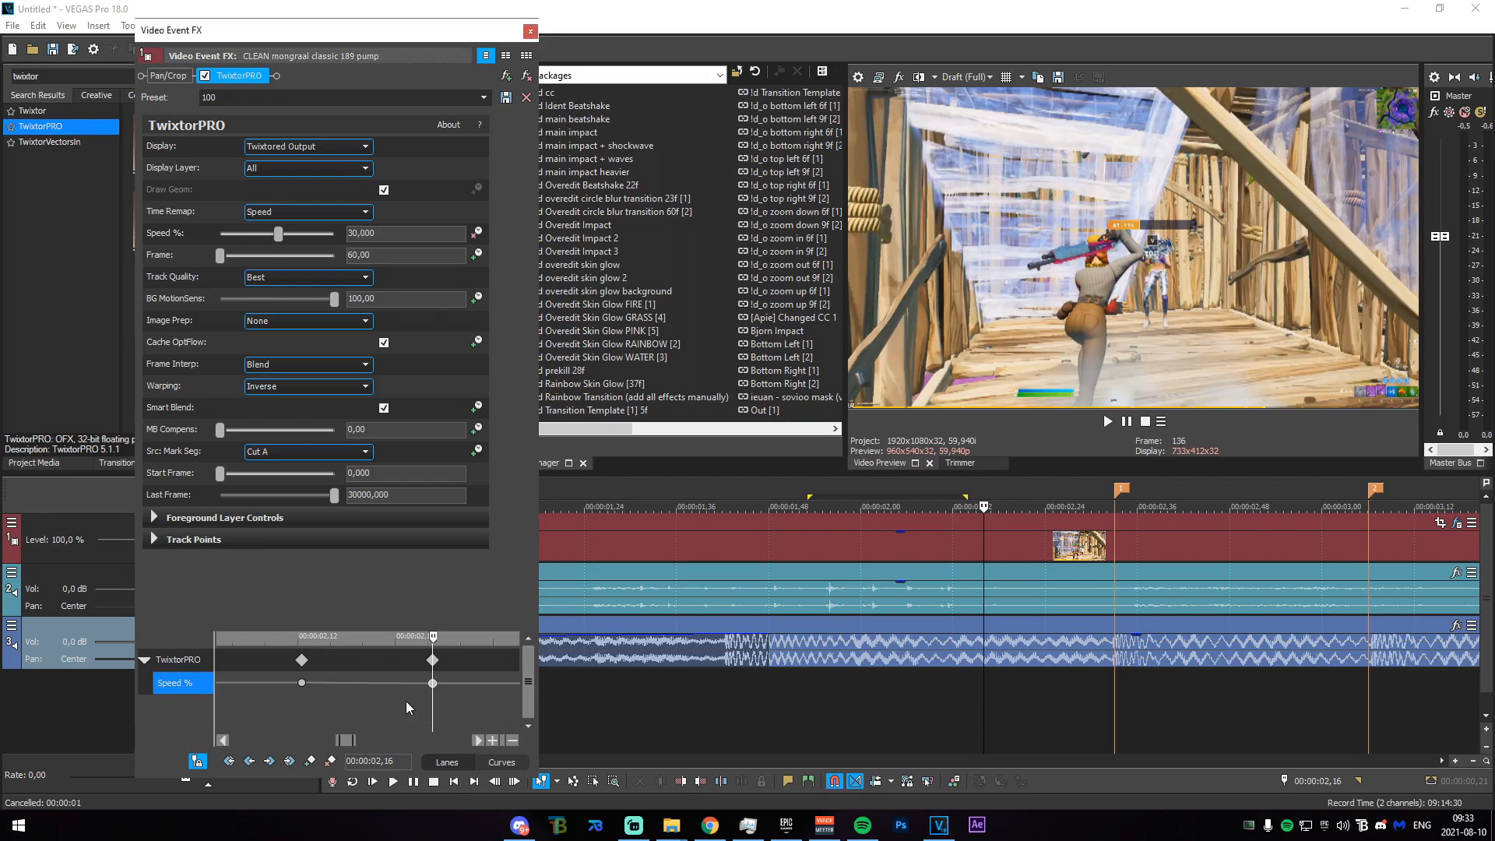
# Preview the slow motion up to the third marker and set the second speed keyframe to 15 %.
pyautogui.moveTo(978, 704); pyautogui.dragTo(1365, 716)
pyautogui.scroll(-3, 1152, 695)
pyautogui.click(939, 691)
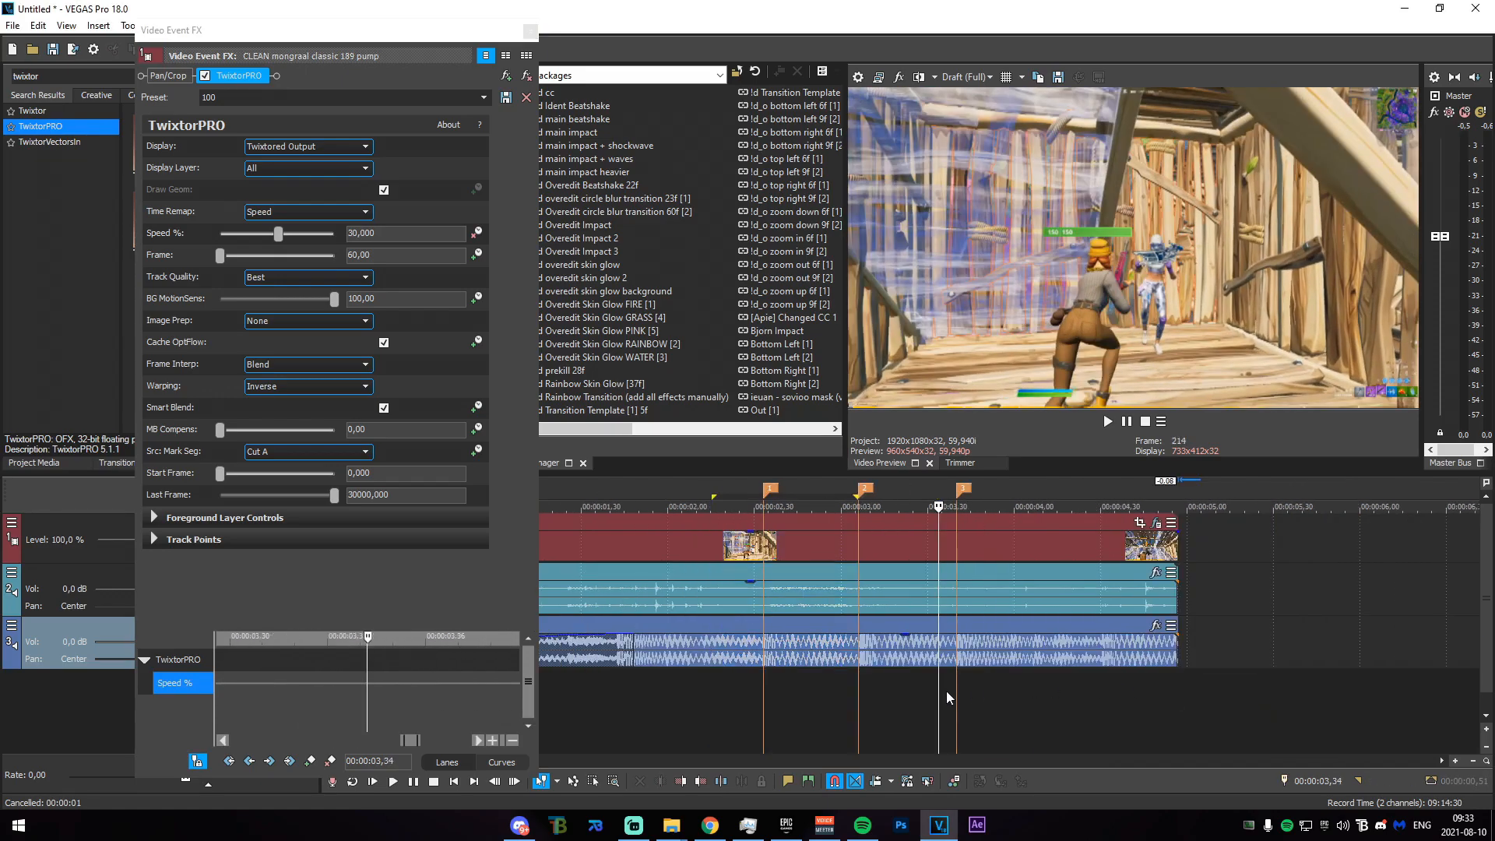
pyautogui.moveTo(939, 692); pyautogui.dragTo(951, 693)
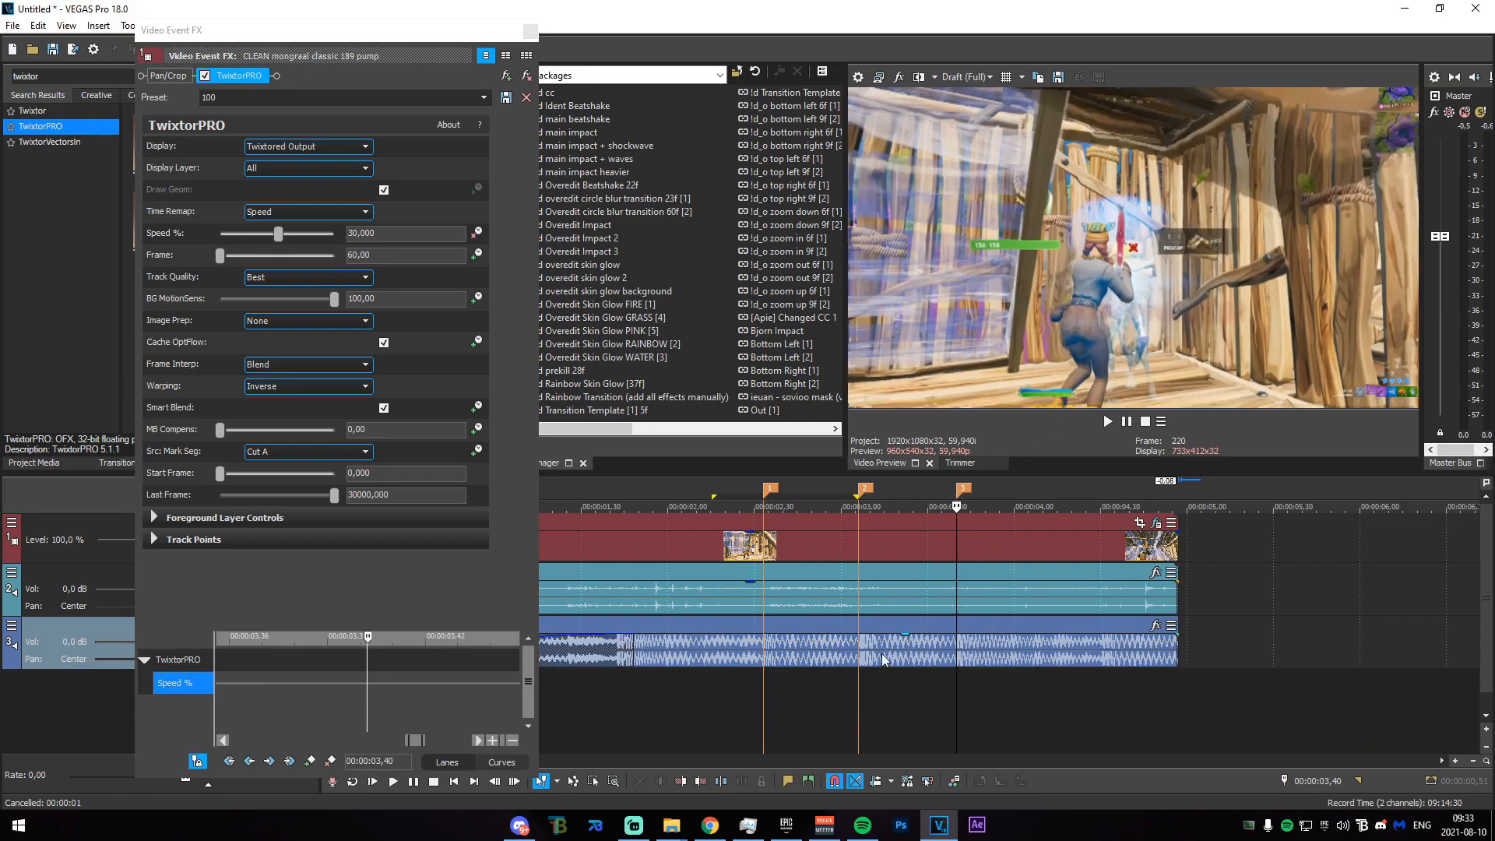
pyautogui.click(958, 548)
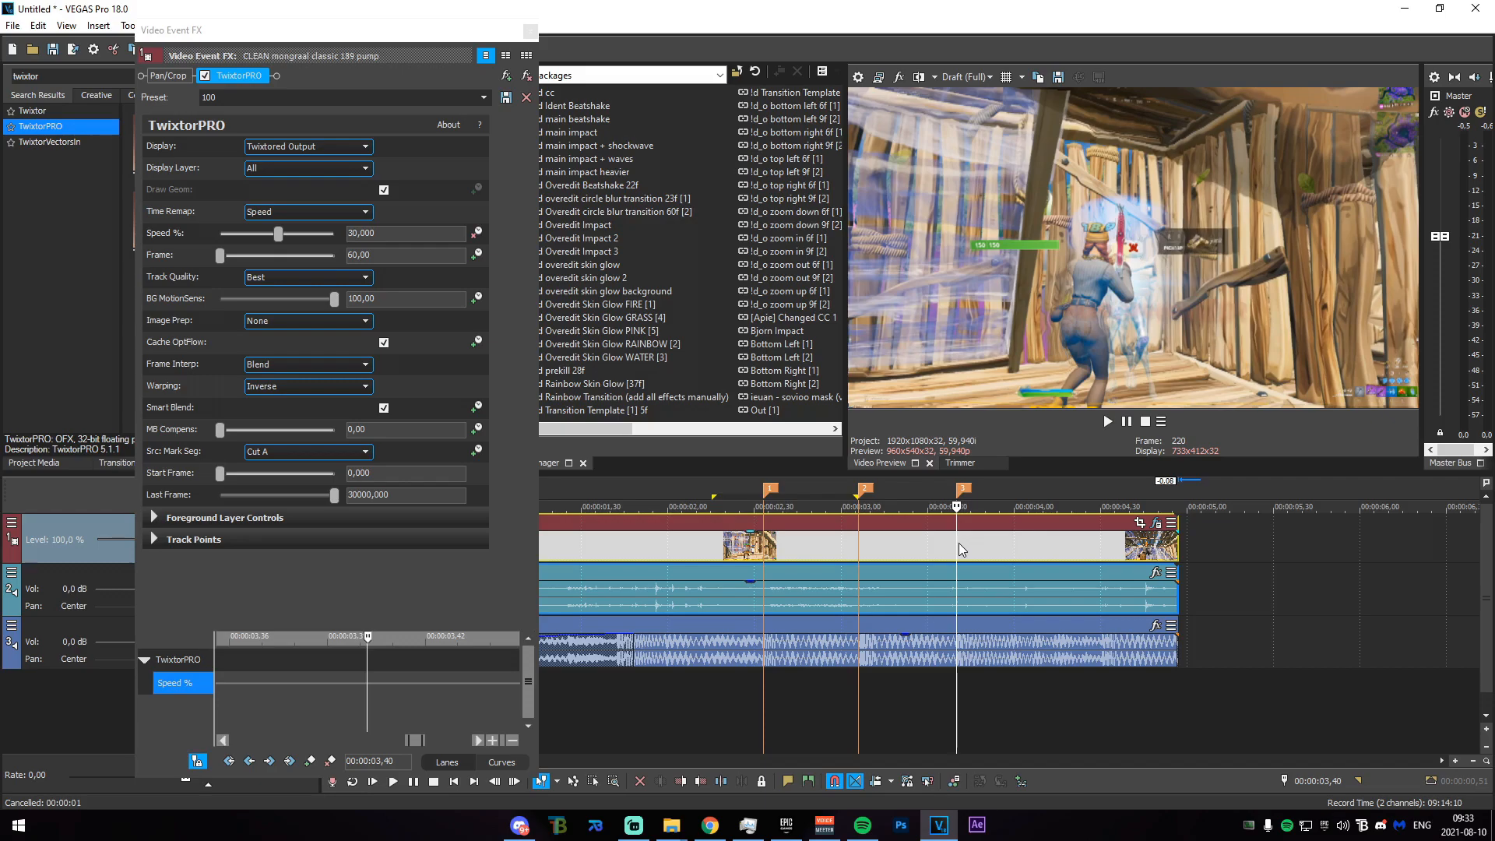
pyautogui.scroll(-2, 441, 671)
pyautogui.scroll(-3, 360, 680)
pyautogui.doubleClick(353, 683)
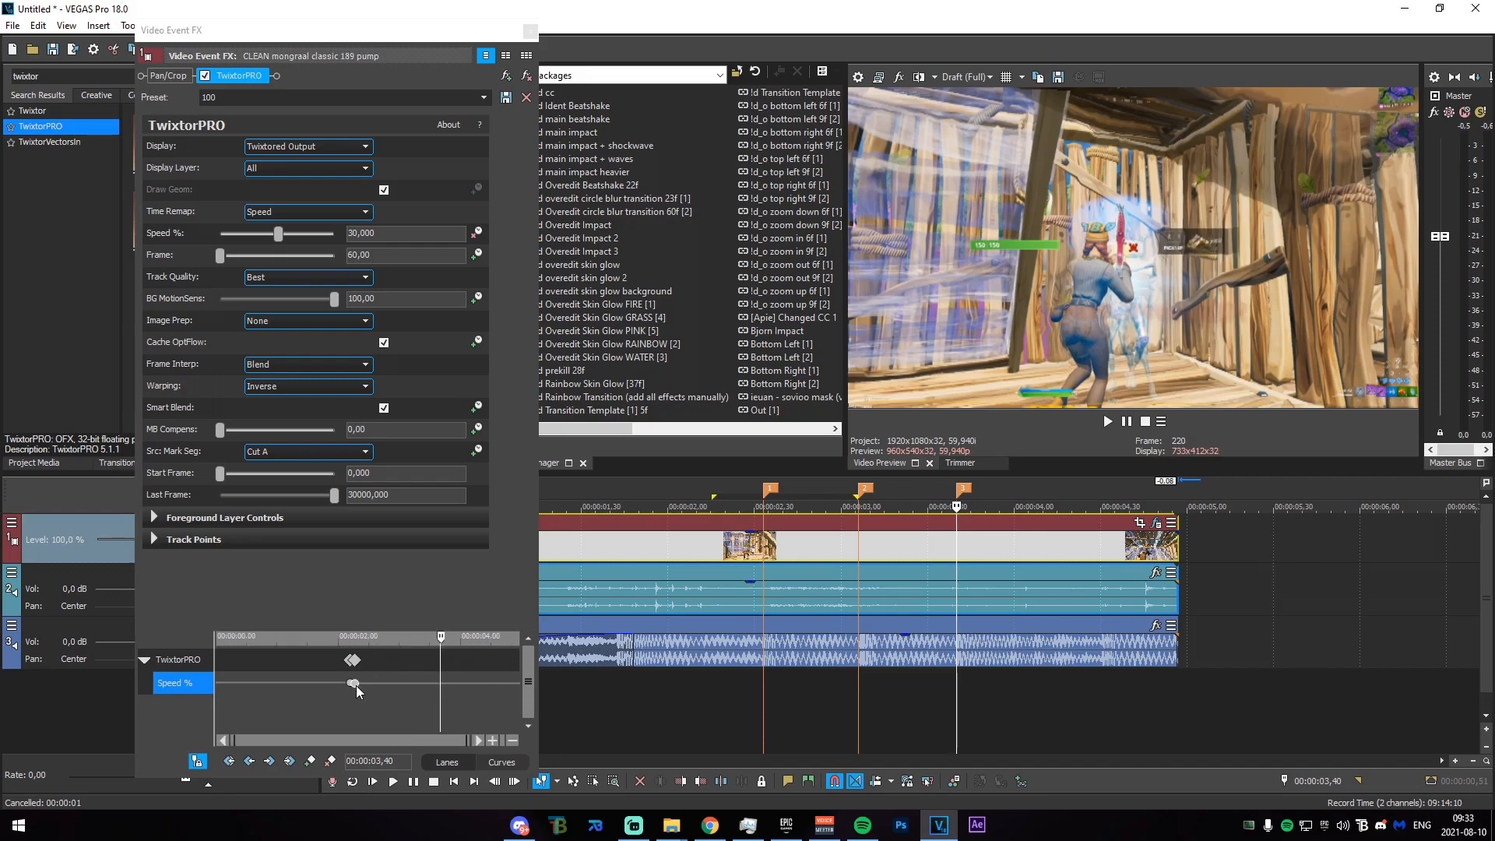
pyautogui.click(308, 714)
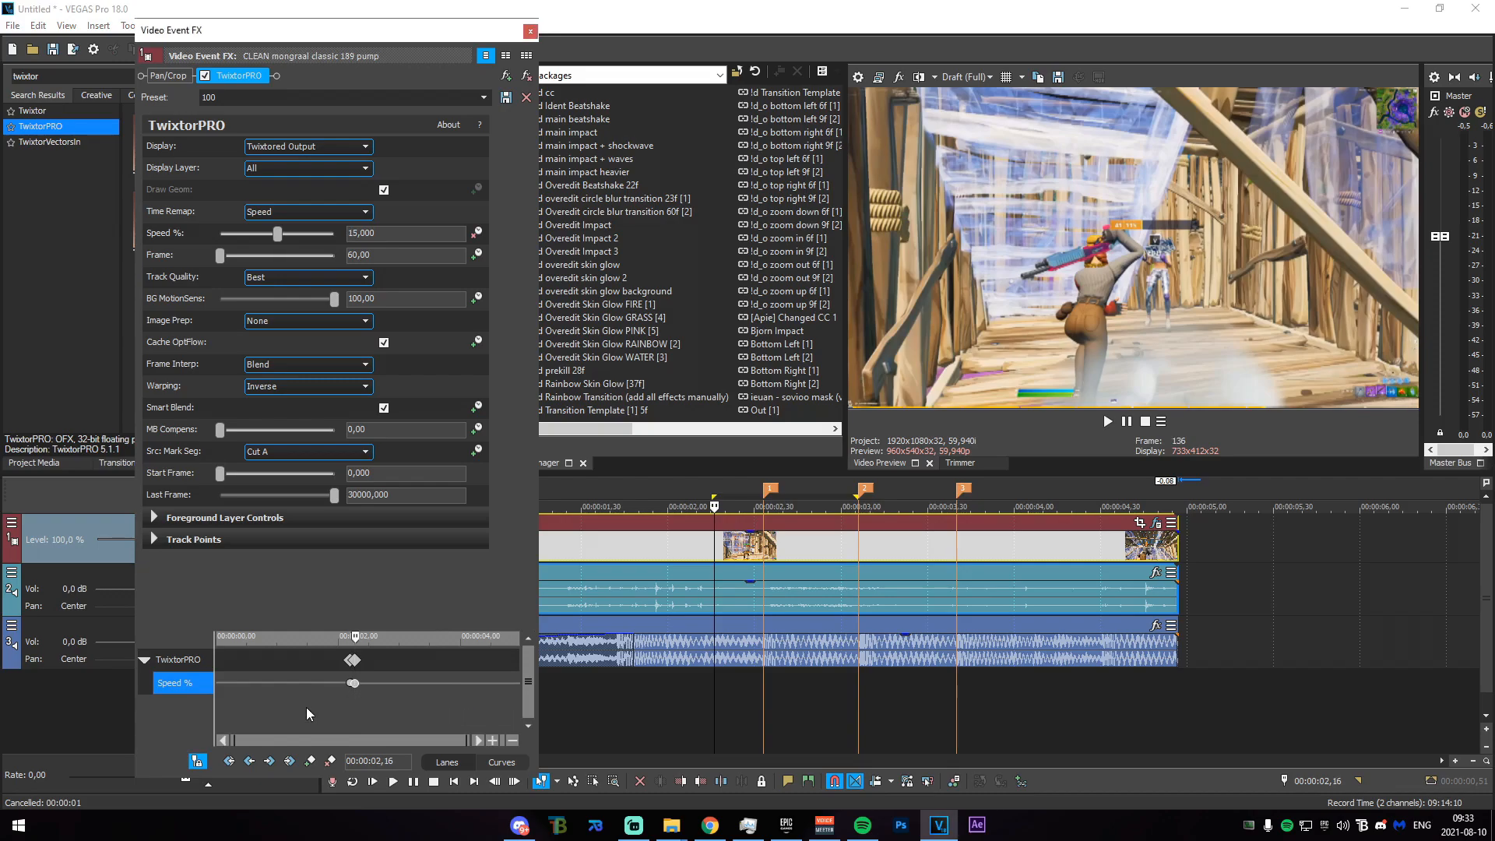
# Set the second speed keyframe to 20 % and check the frames just before the third marker.
pyautogui.moveTo(809, 724); pyautogui.dragTo(951, 723)
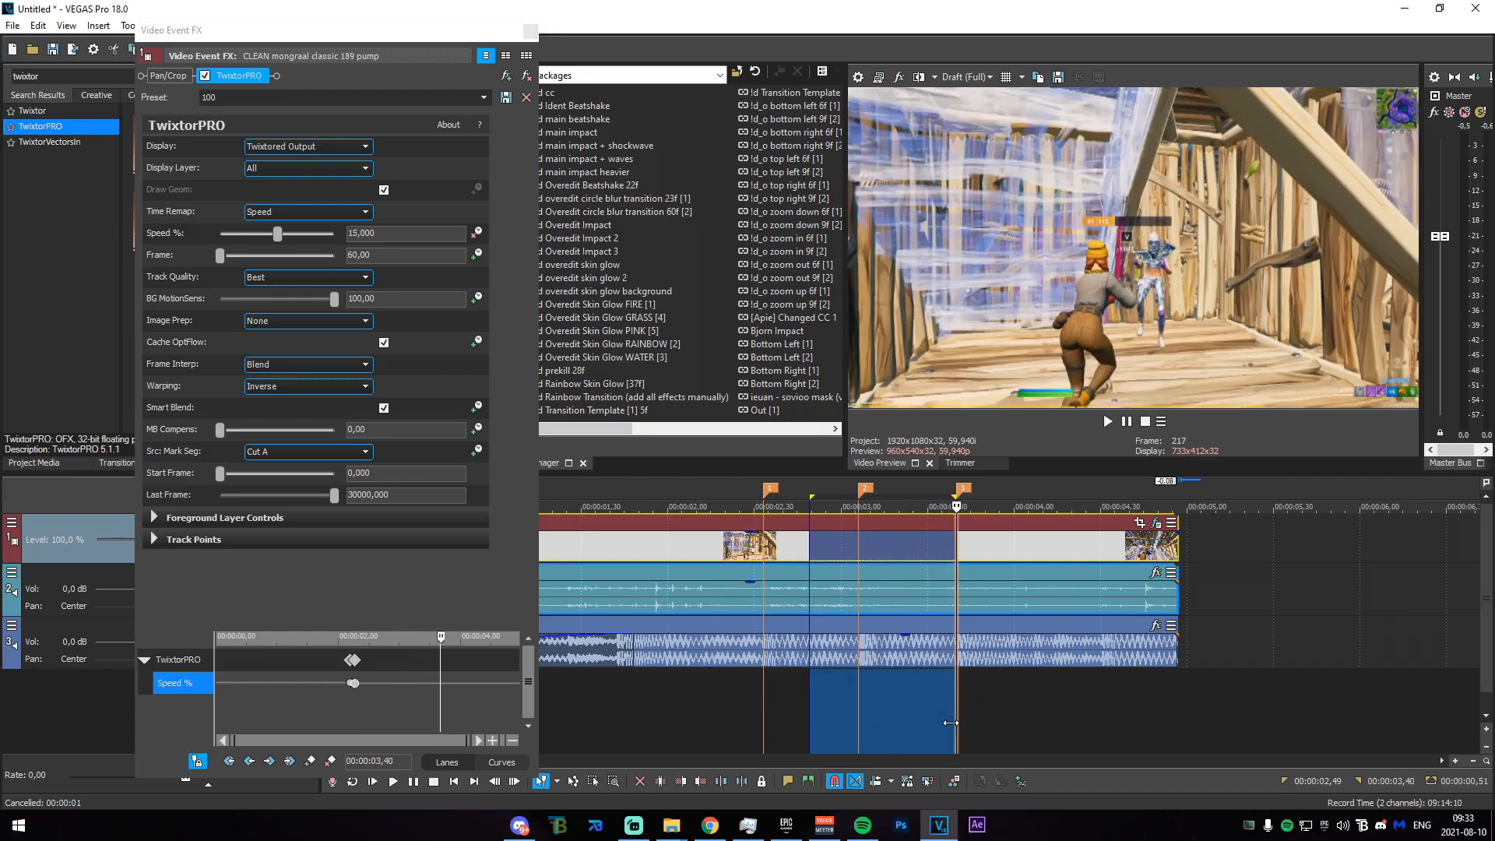
pyautogui.click(957, 726)
pyautogui.doubleClick(353, 682)
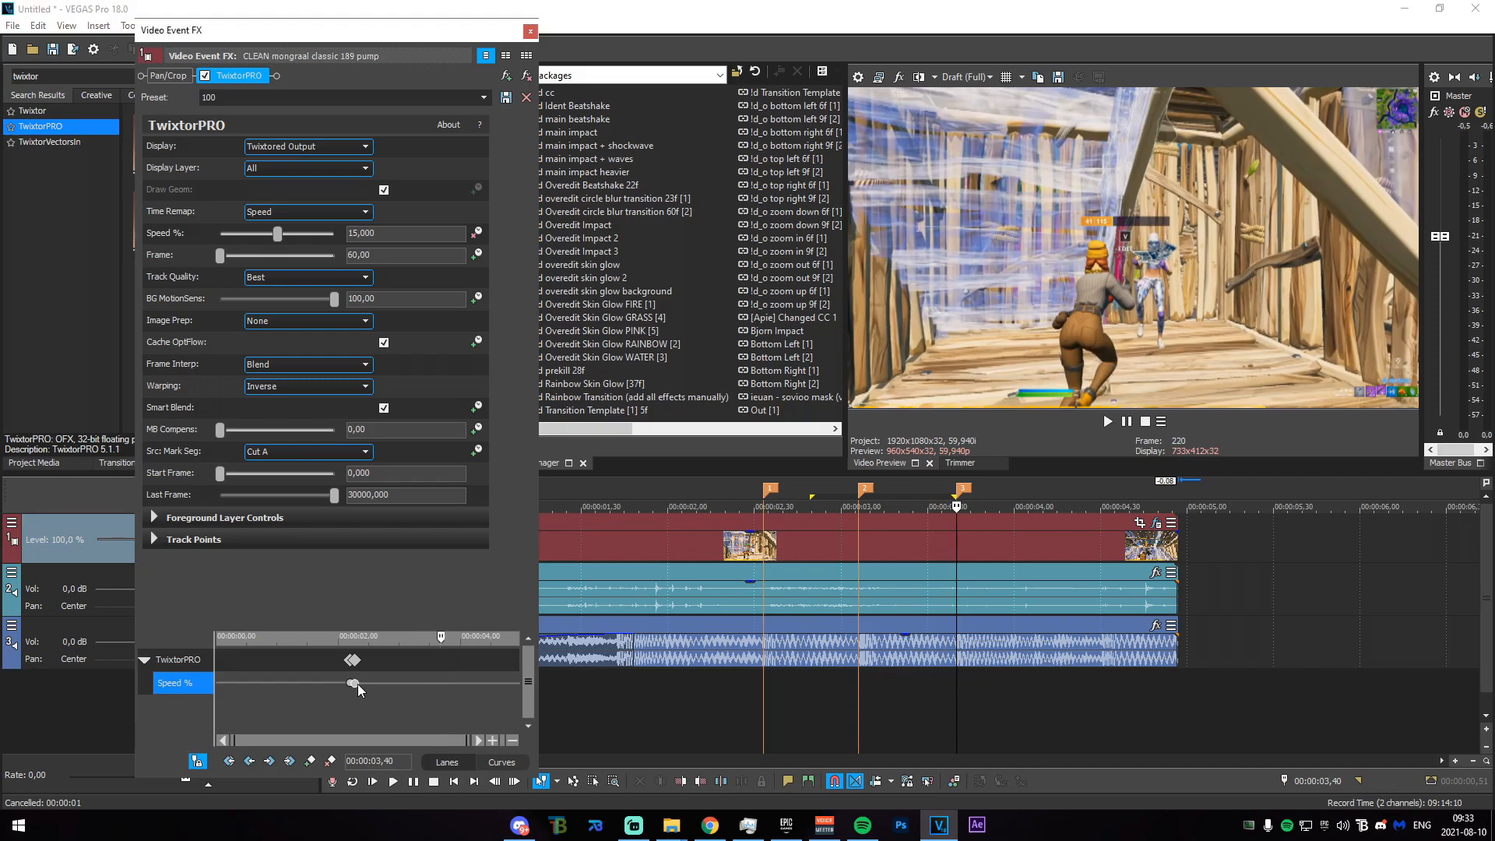
pyautogui.click(371, 711)
pyautogui.moveTo(897, 724); pyautogui.dragTo(953, 699)
pyautogui.click(949, 699)
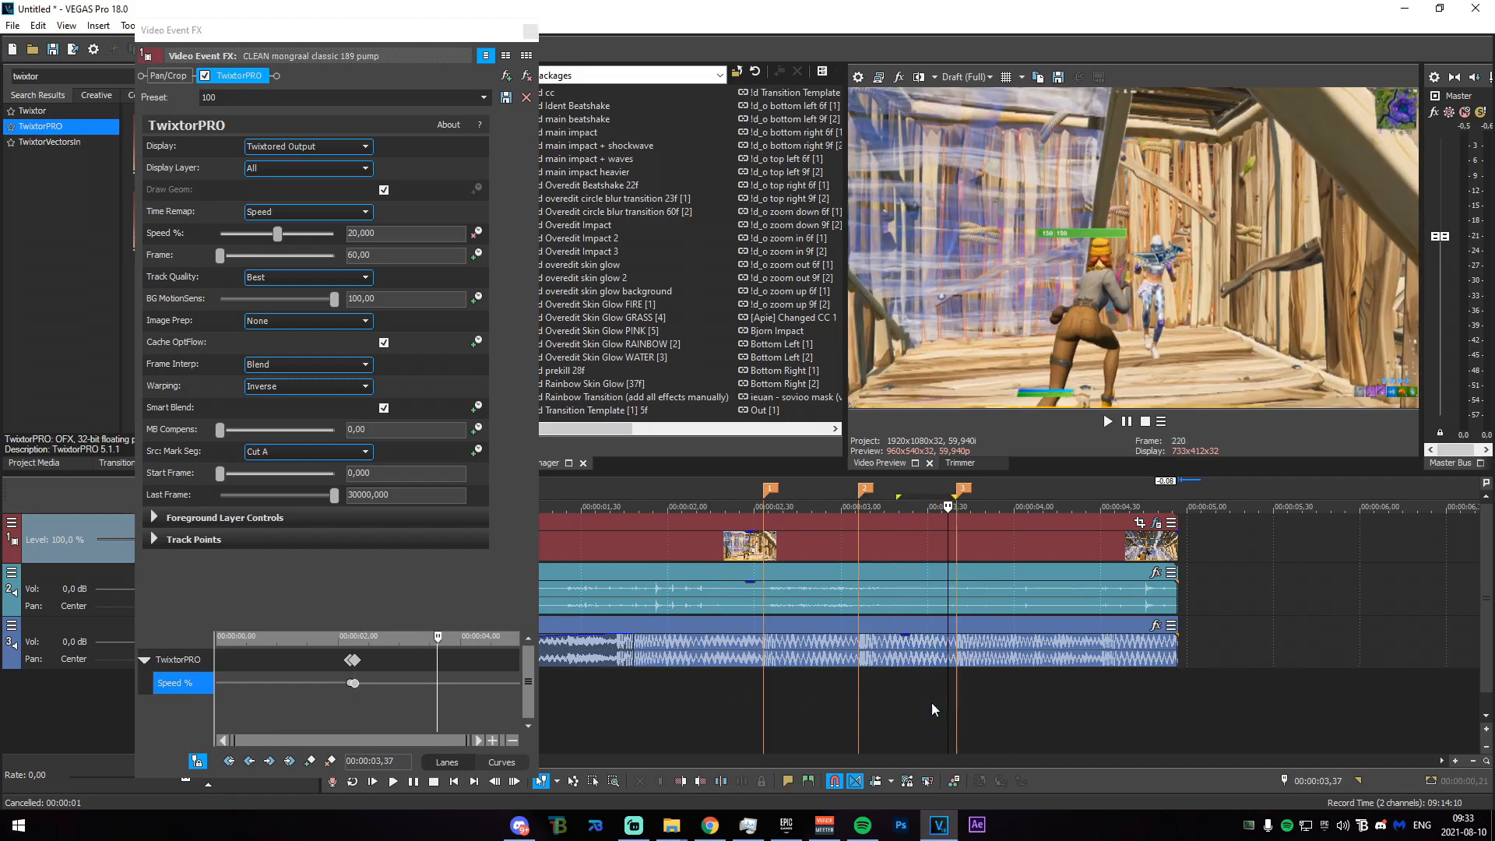
# Add a Speed % keyframe six frames before the third marker and change its interpolation type.
pyautogui.click(957, 552)
pyautogui.press('Left')
pyautogui.press('Left')
pyautogui.press('Left')
pyautogui.press('Left')
pyautogui.press('Left')
pyautogui.press('Left')
pyautogui.scroll(3, 320, 711)
pyautogui.click(310, 761)
pyautogui.rightClick(366, 683)
pyautogui.click(413, 603)
# Set Speed % to 523,810 at the third marker and to 50 one frame after it.
pyautogui.click(956, 571)
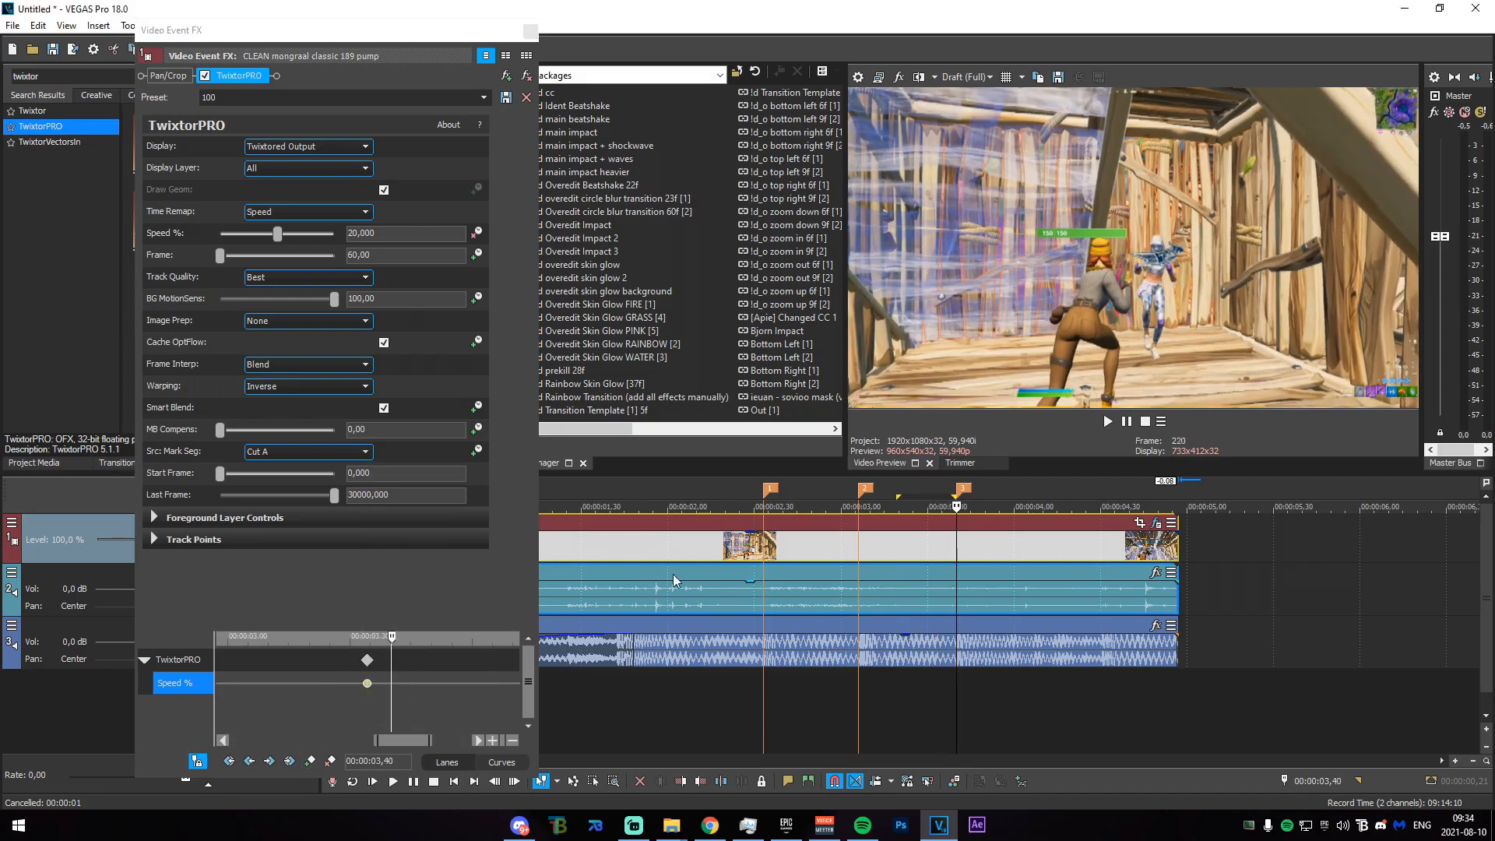
pyautogui.moveTo(277, 234); pyautogui.dragTo(307, 236)
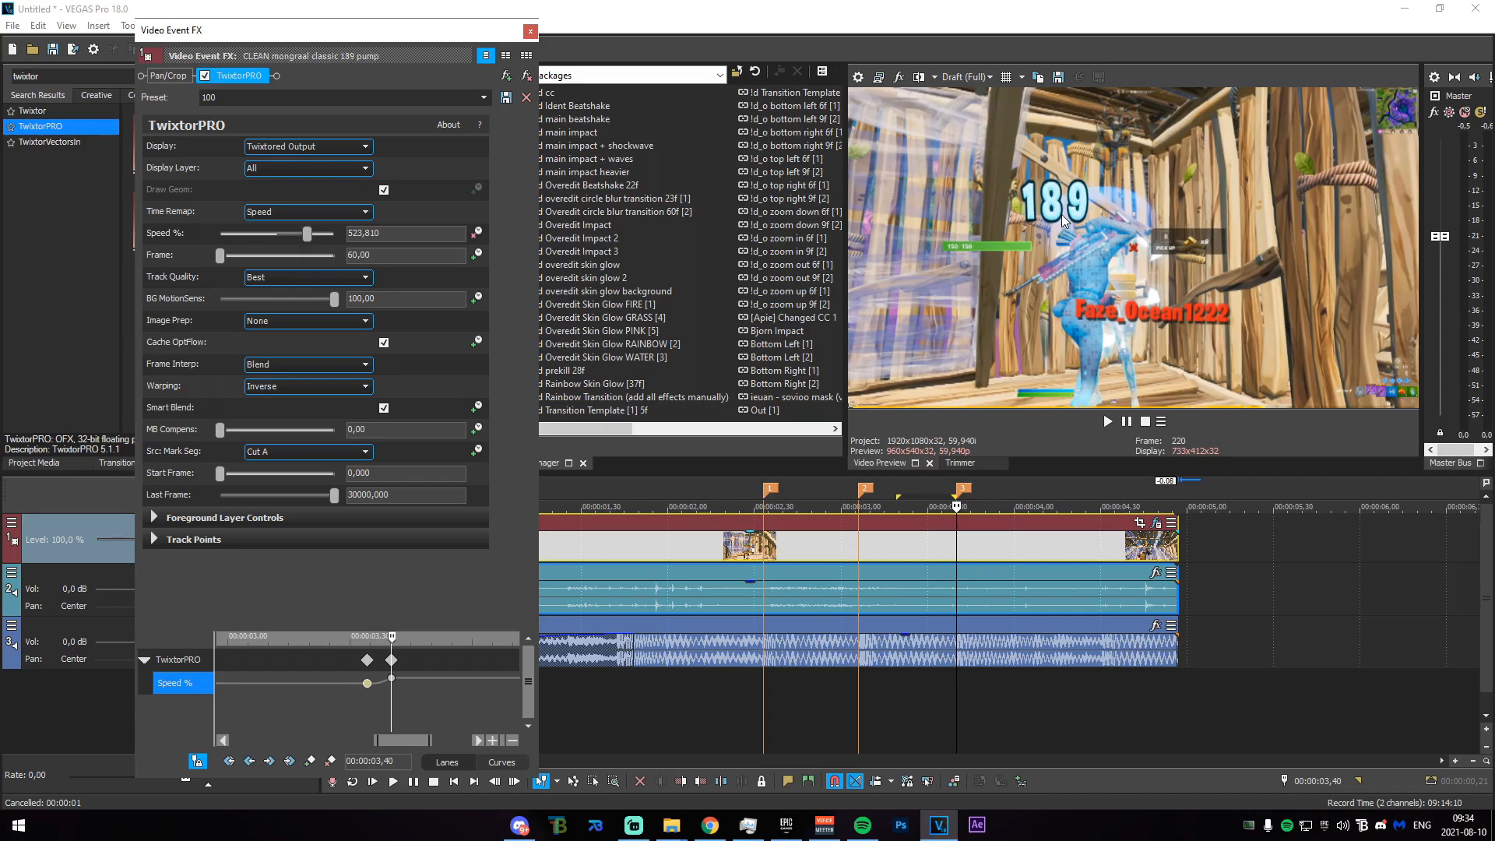
pyautogui.scroll(3, 1035, 559)
pyautogui.click(890, 541)
pyautogui.press('Right')
pyautogui.click(217, 231)
pyautogui.write('50')
pyautogui.press('Return')
pyautogui.click(529, 31)
# Select the time range from the start of the timeline to 00:00:04,29 for rendering.
pyautogui.scroll(-3, 806, 609)
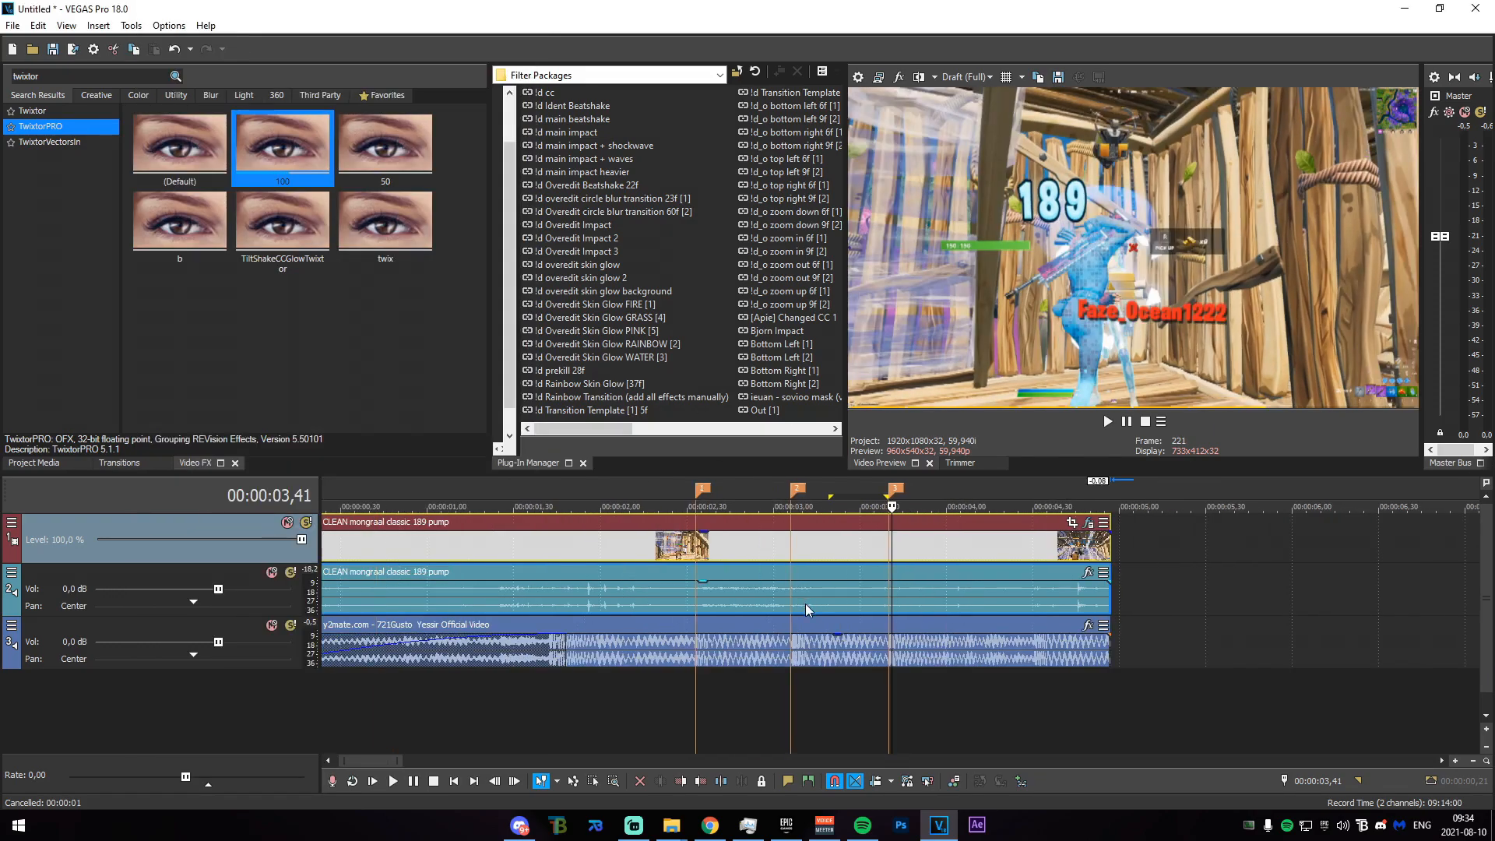
pyautogui.scroll(-1, 953, 666)
pyautogui.moveTo(840, 686); pyautogui.dragTo(315, 639)
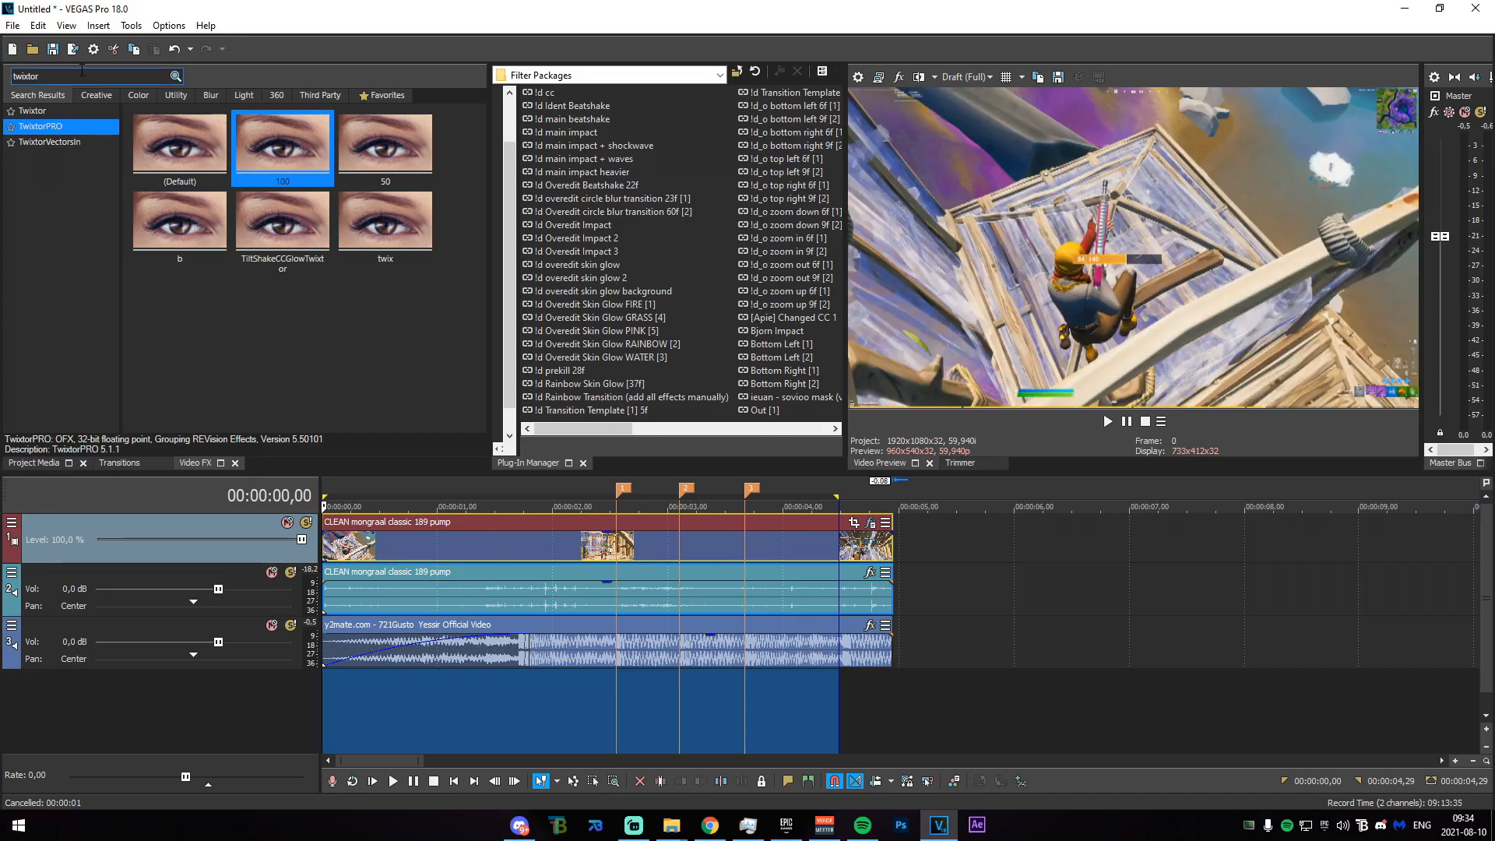
# Start a render in the MAGIX AVC/AAC MP4 format with the Internet UHD 2160p 59.94 fps template.
pyautogui.click(12, 24)
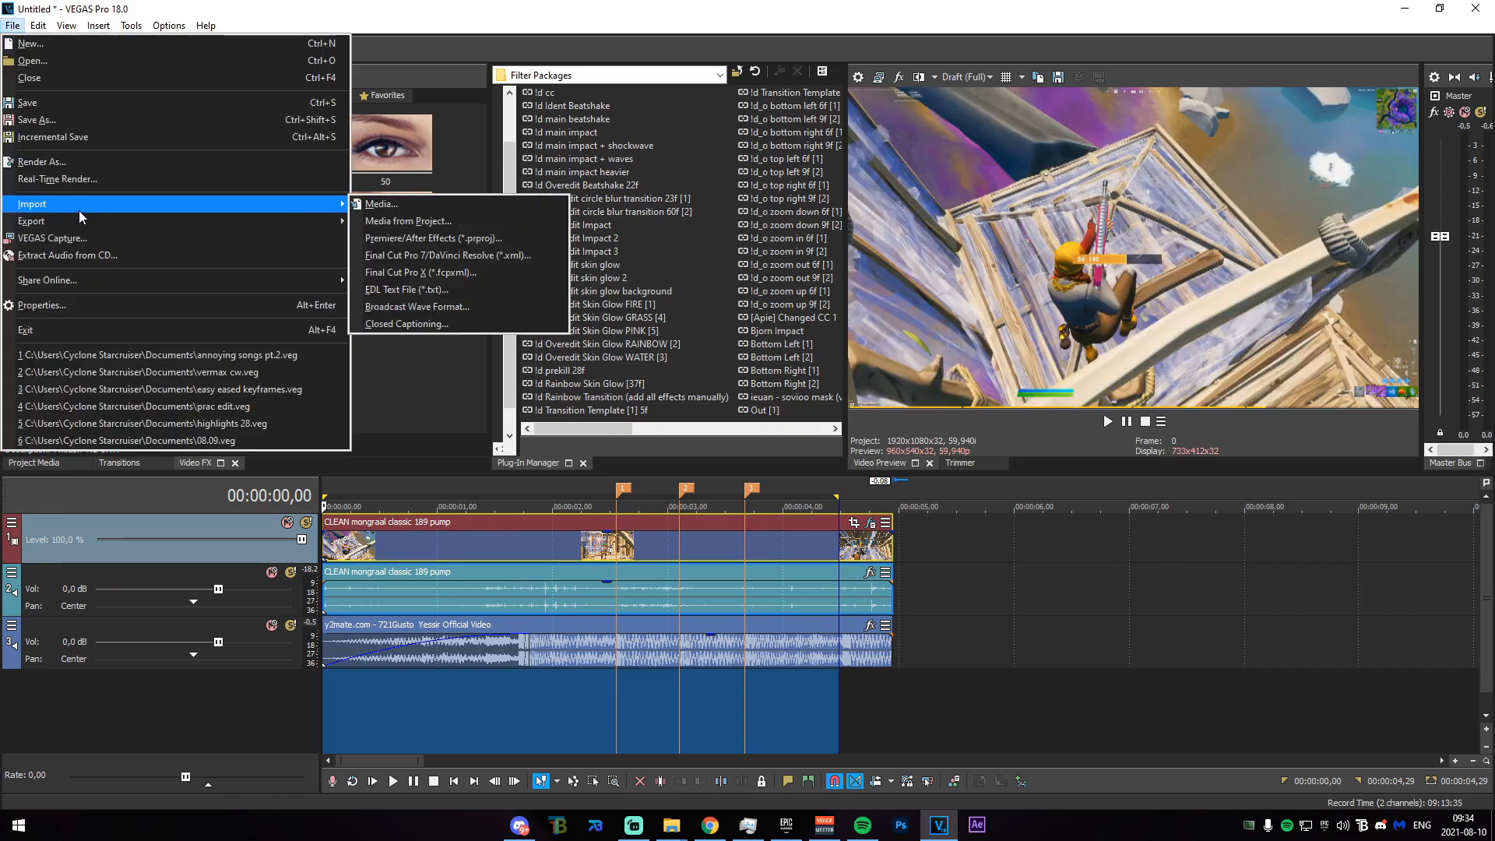
pyautogui.click(85, 161)
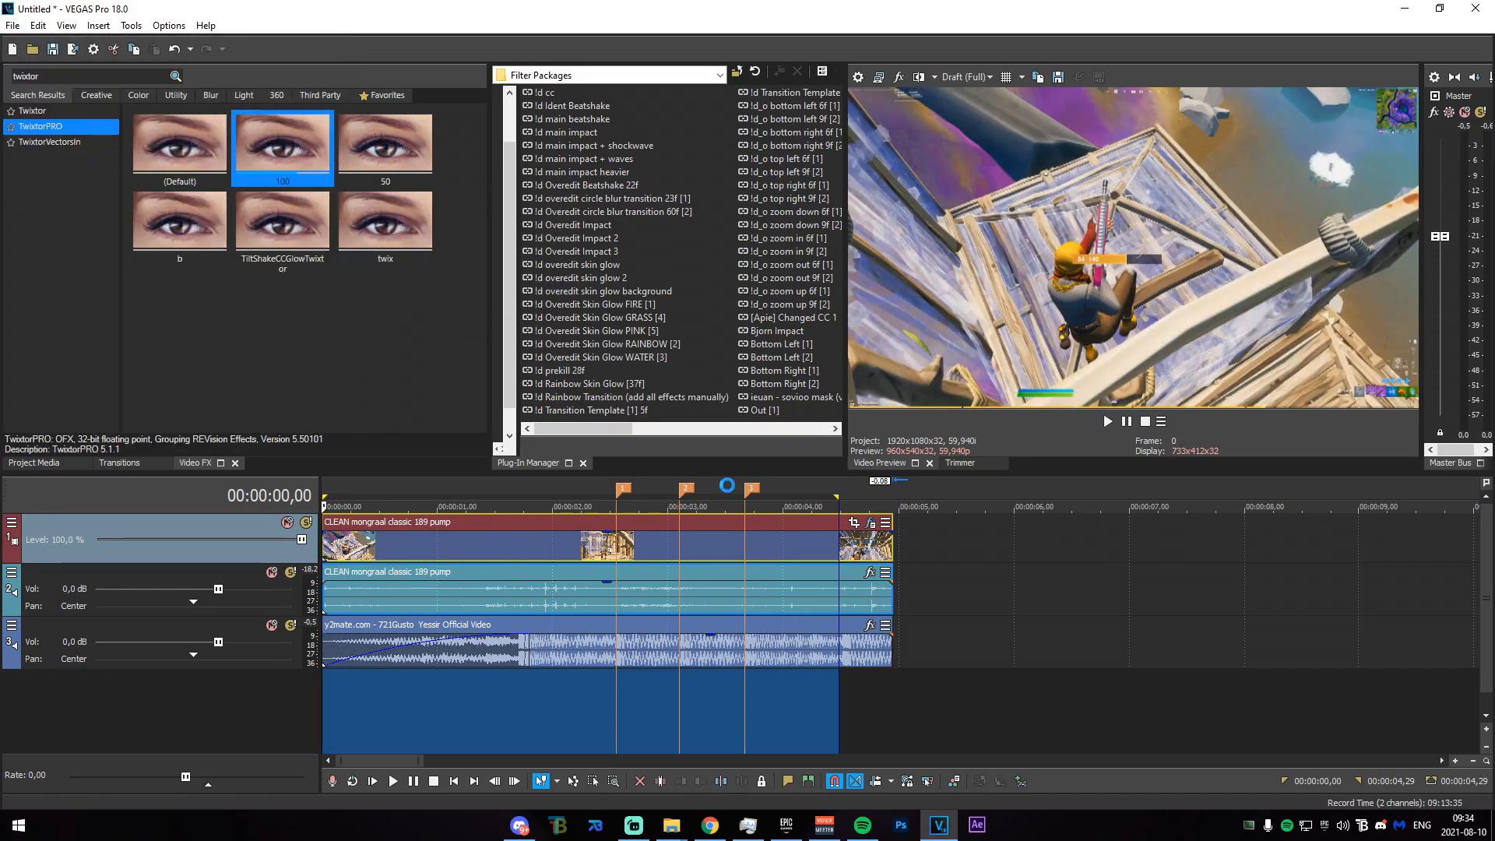
pyautogui.click(619, 321)
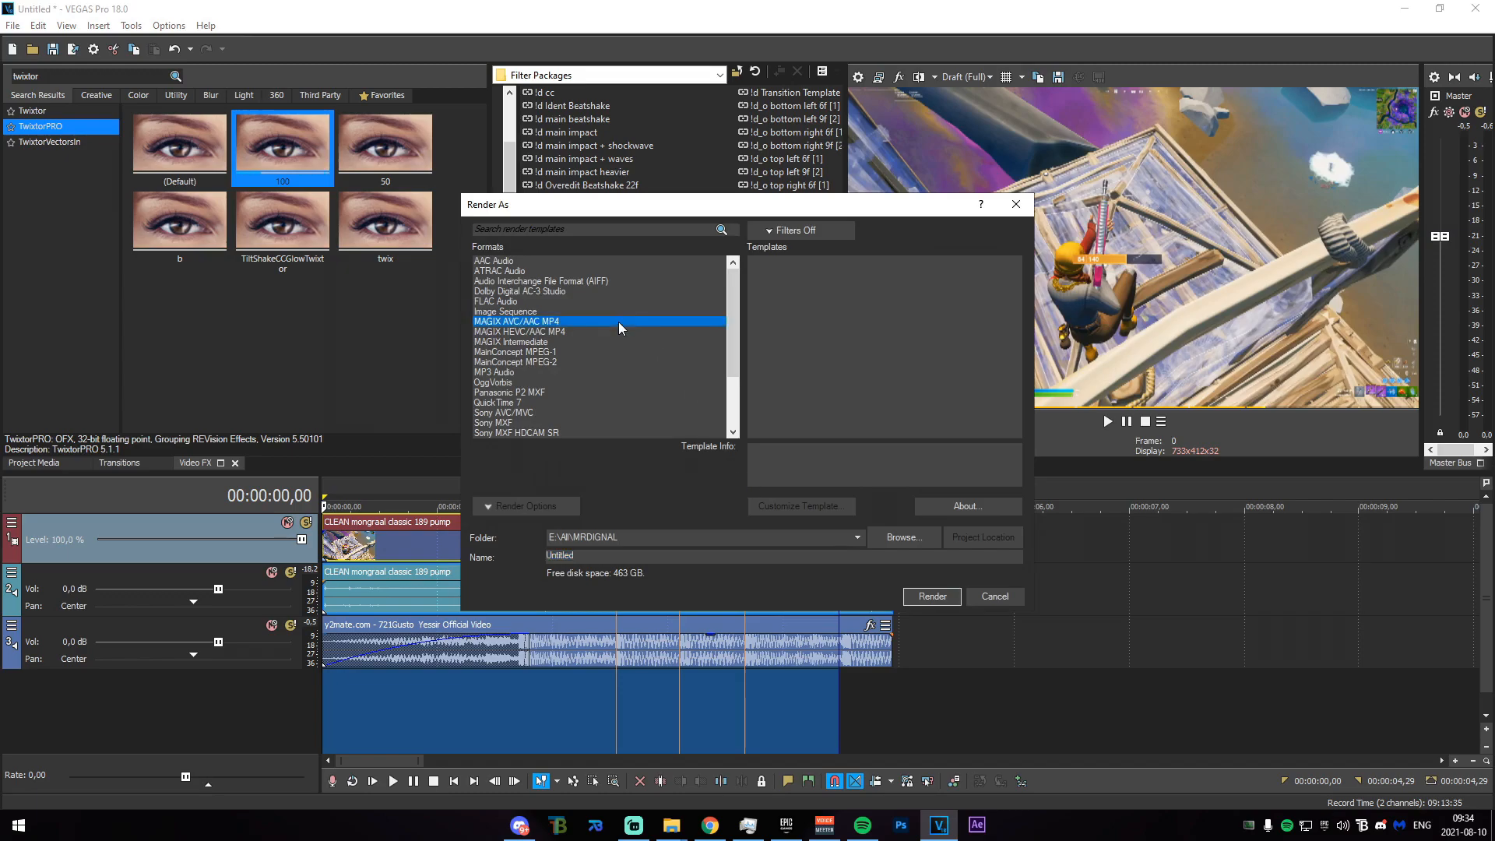
pyautogui.click(886, 263)
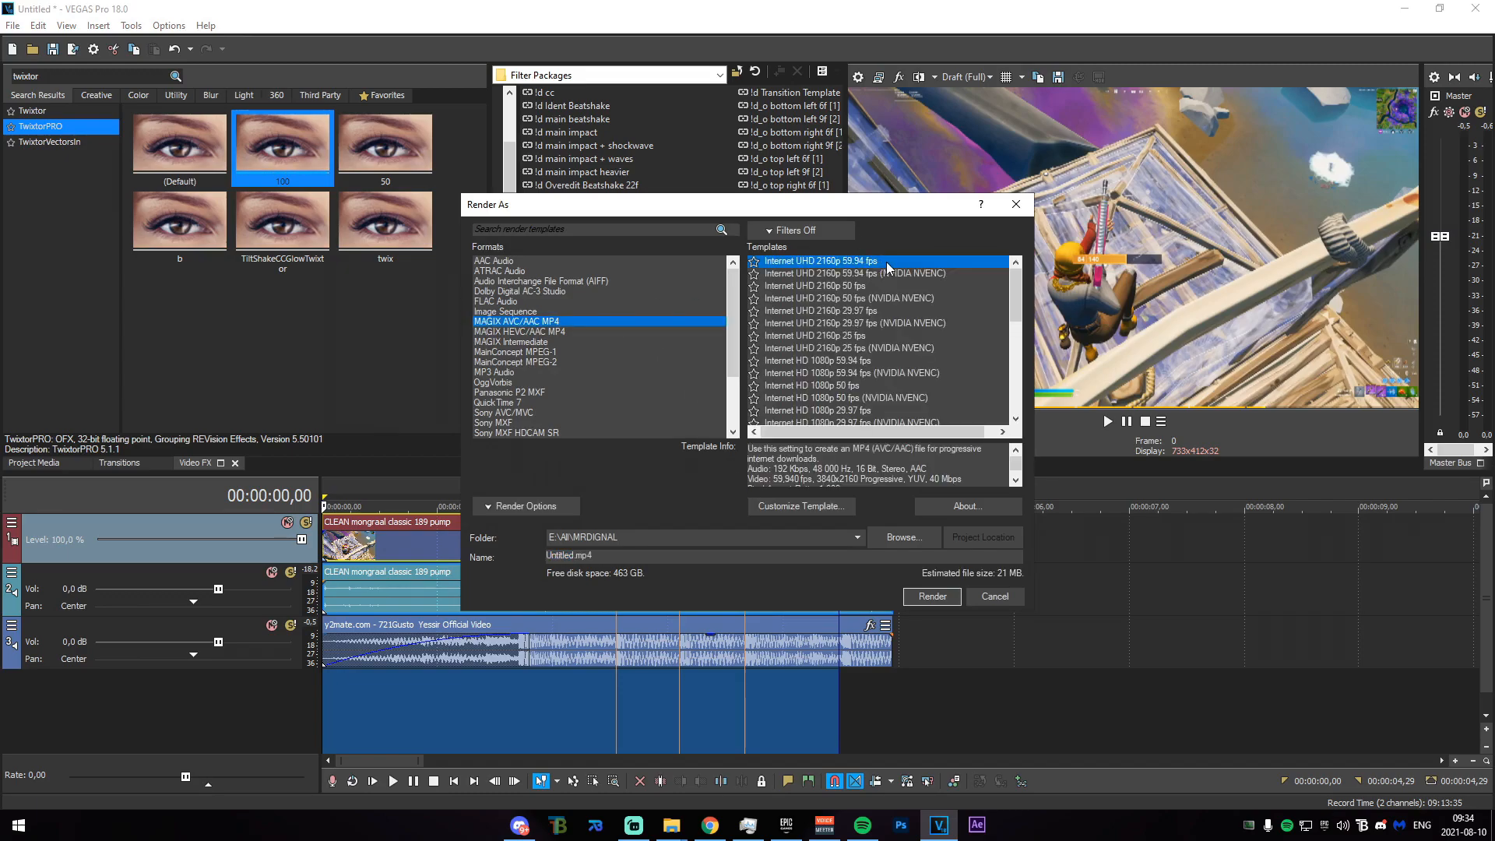
# Customize the render template with a custom frame size of 1920 x 1080.
pyautogui.click(821, 504)
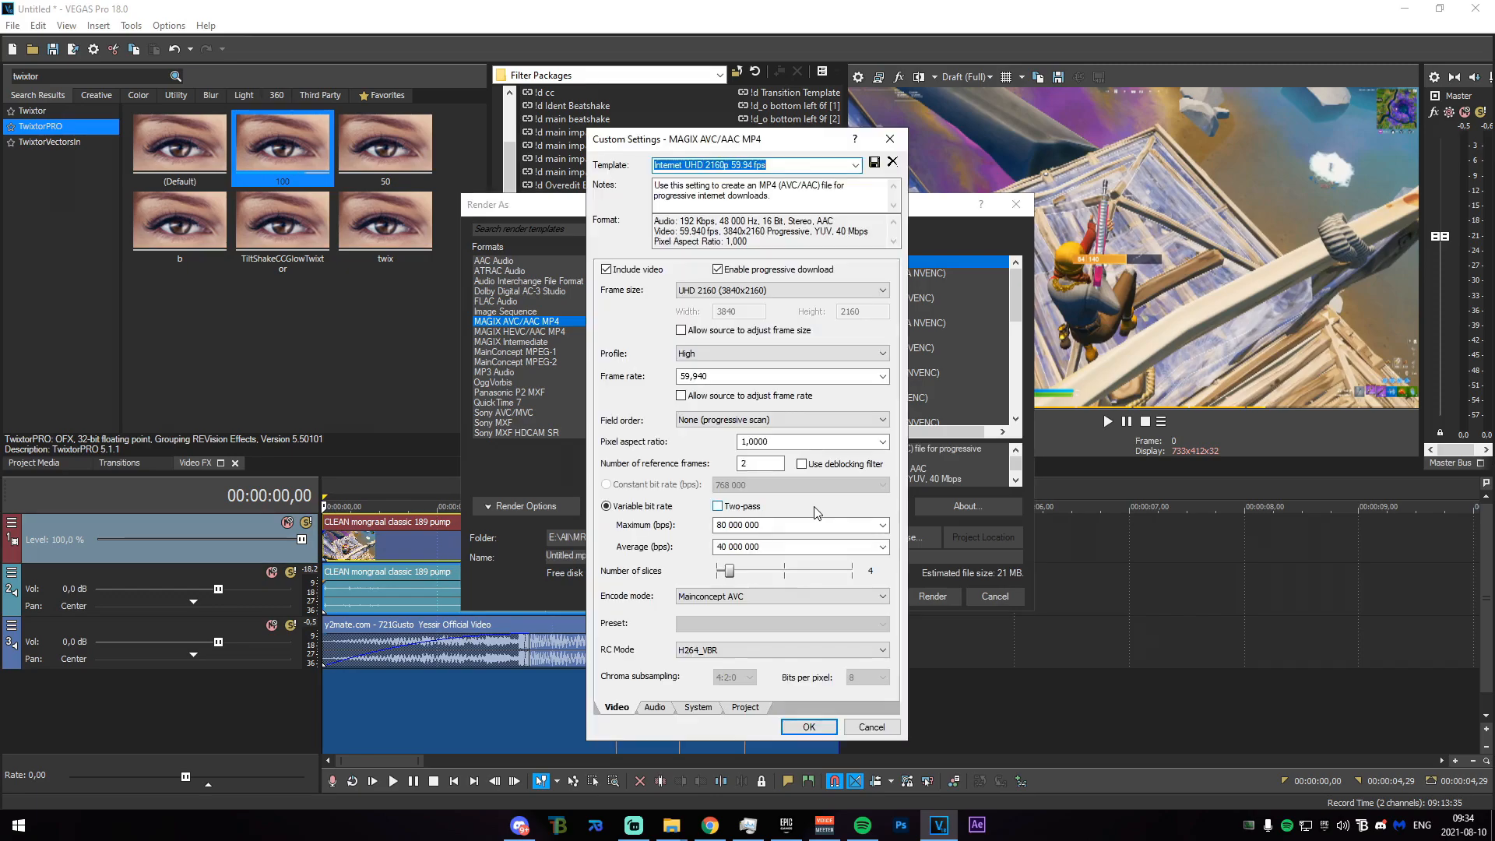
pyautogui.click(754, 291)
pyautogui.click(757, 302)
pyautogui.moveTo(749, 310); pyautogui.dragTo(563, 322)
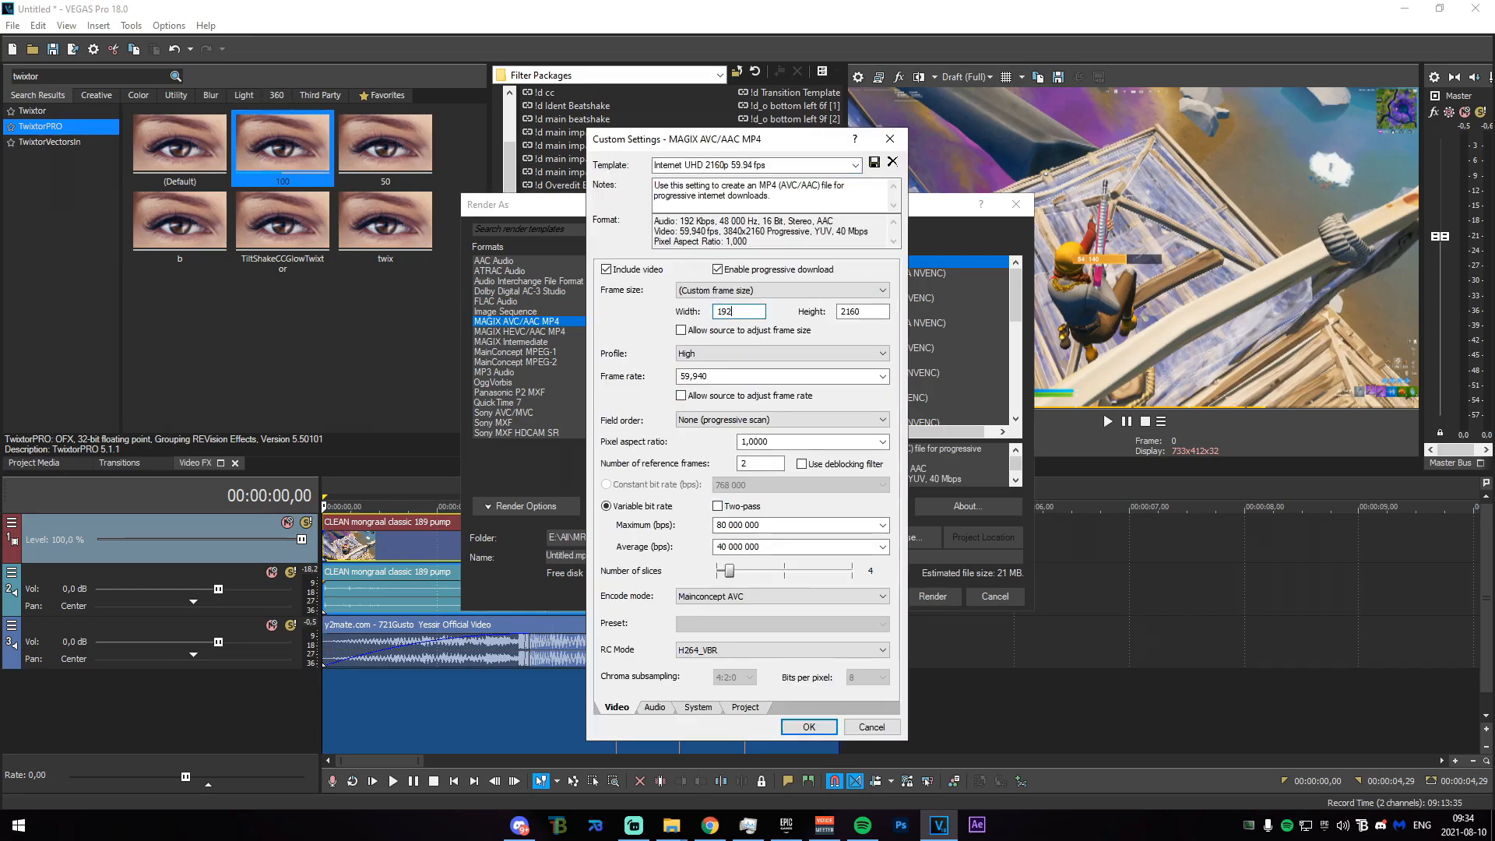
pyautogui.moveTo(872, 313); pyautogui.dragTo(669, 311)
pyautogui.write('1')
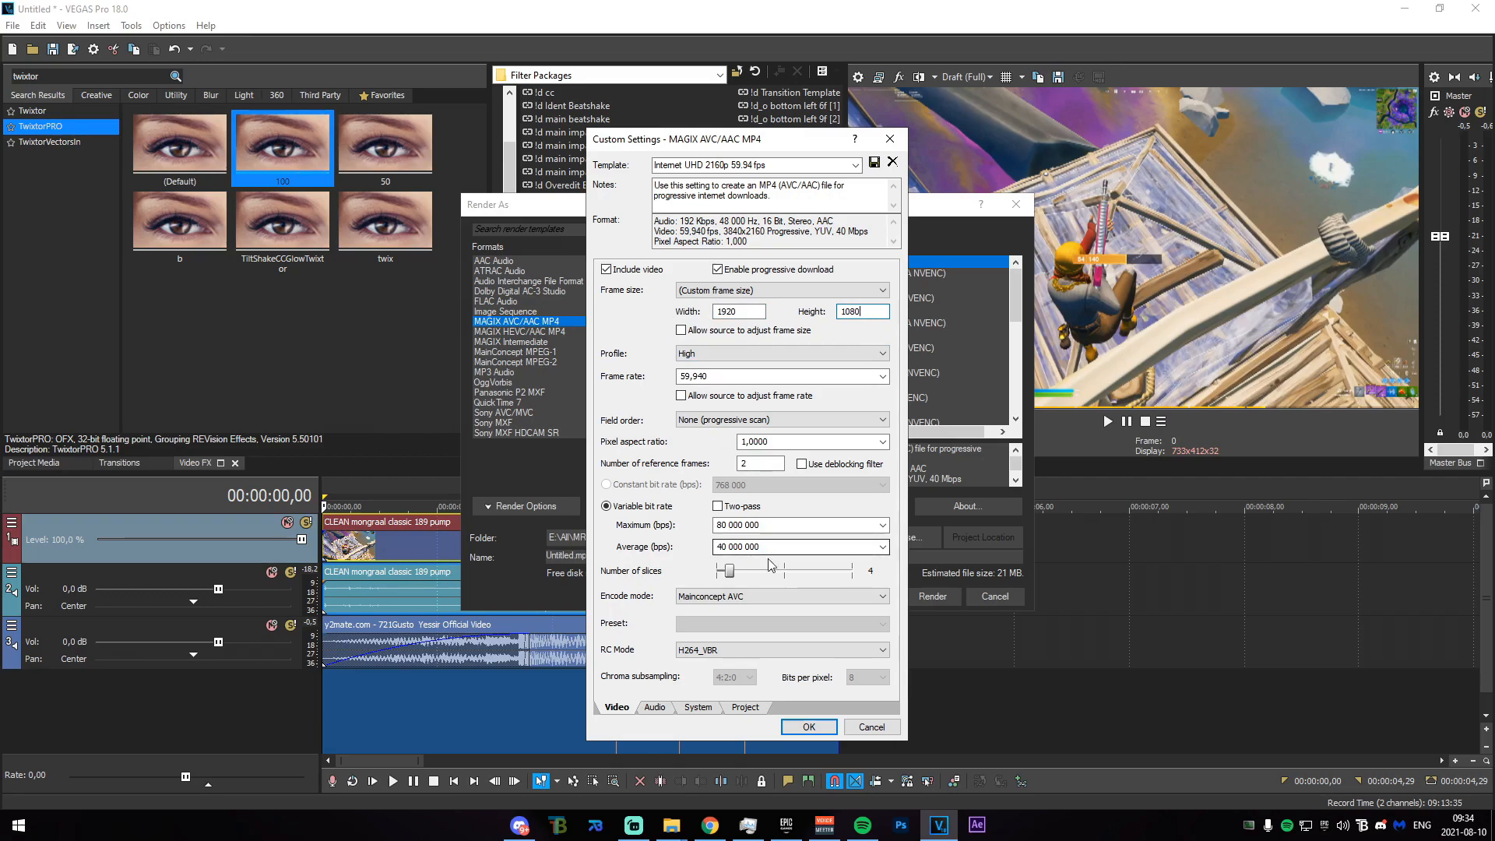
pyautogui.click(810, 724)
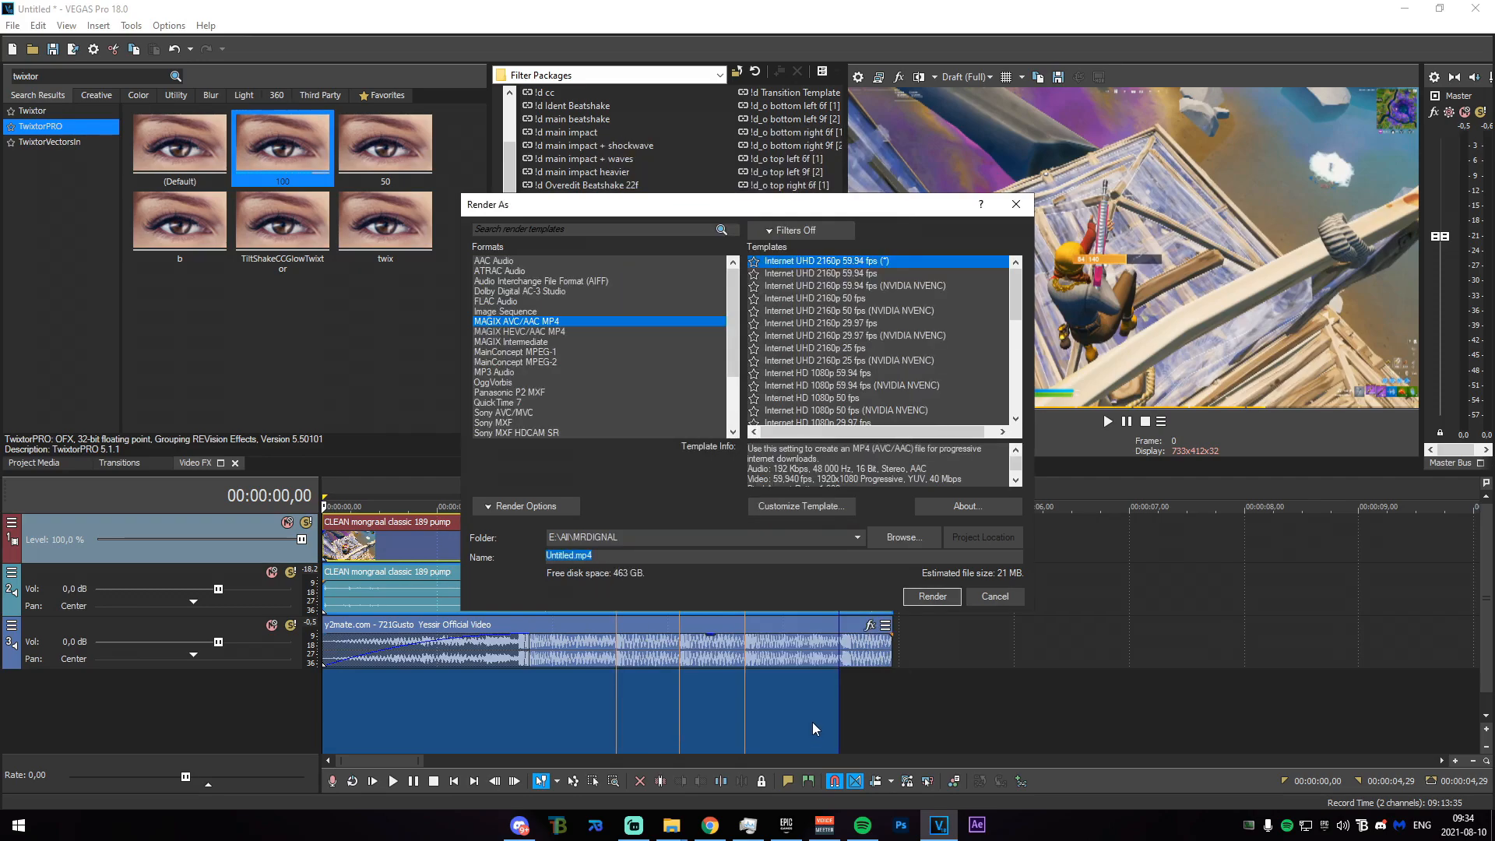
# Name the output file "08-10 tutorial t" and render it.
pyautogui.doubleClick(560, 555)
pyautogui.write('08-10 tutorial')
pyautogui.click(922, 597)
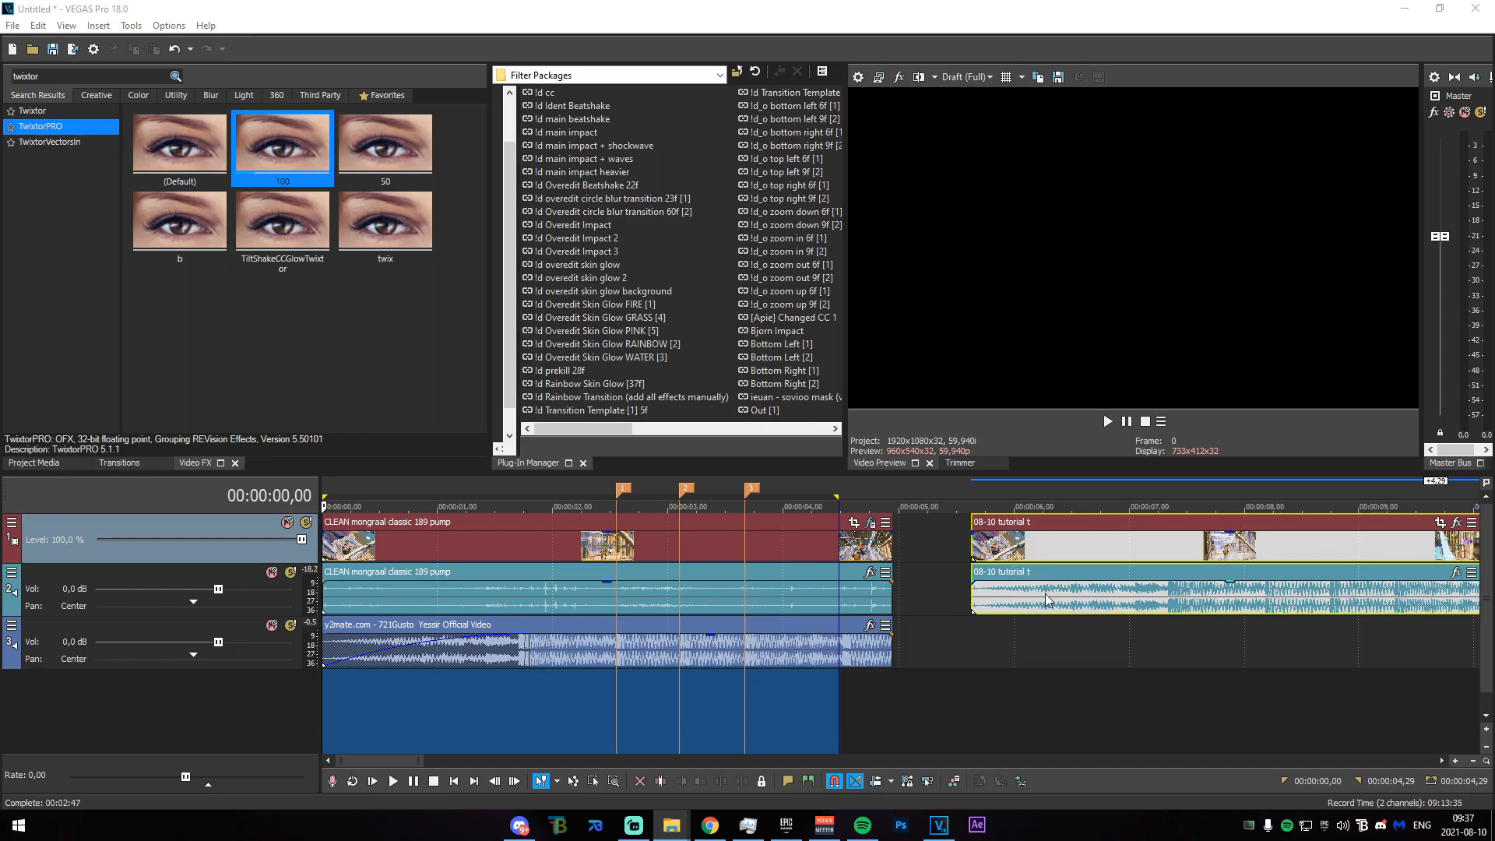
# Ungroup the imported 08-10 tutorial t clip and select its audio separately from the video.
pyautogui.click(1069, 609)
pyautogui.press('u')
pyautogui.click(1067, 608)
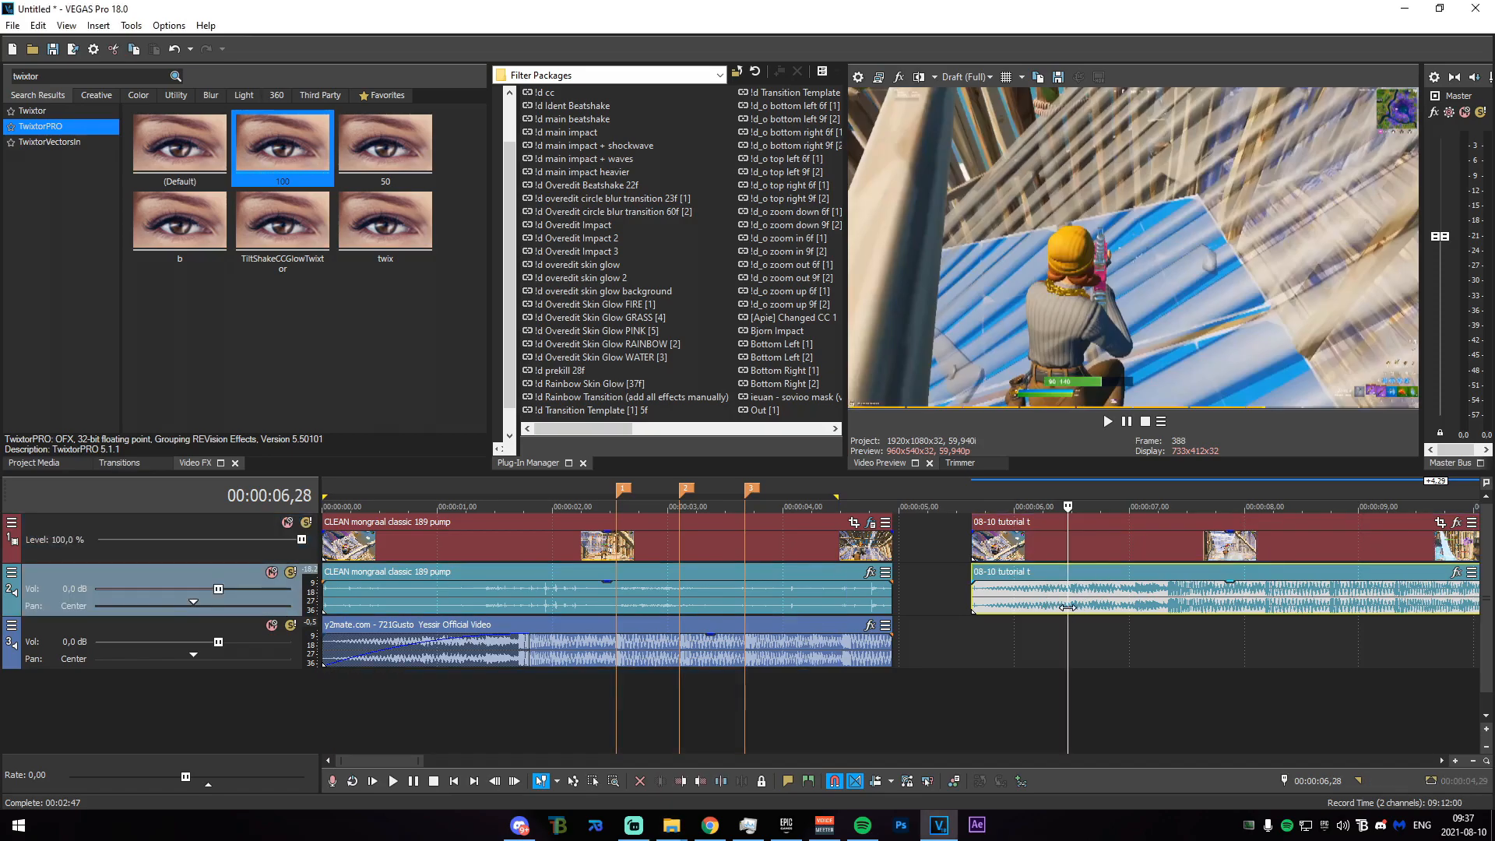
# Replace the original CLEAN mongraal video event with the rendered 08-10 tutorial t video at the timeline start, discarding the rendered audio.
pyautogui.press('Delete')
pyautogui.click(834, 568)
pyautogui.click(831, 545)
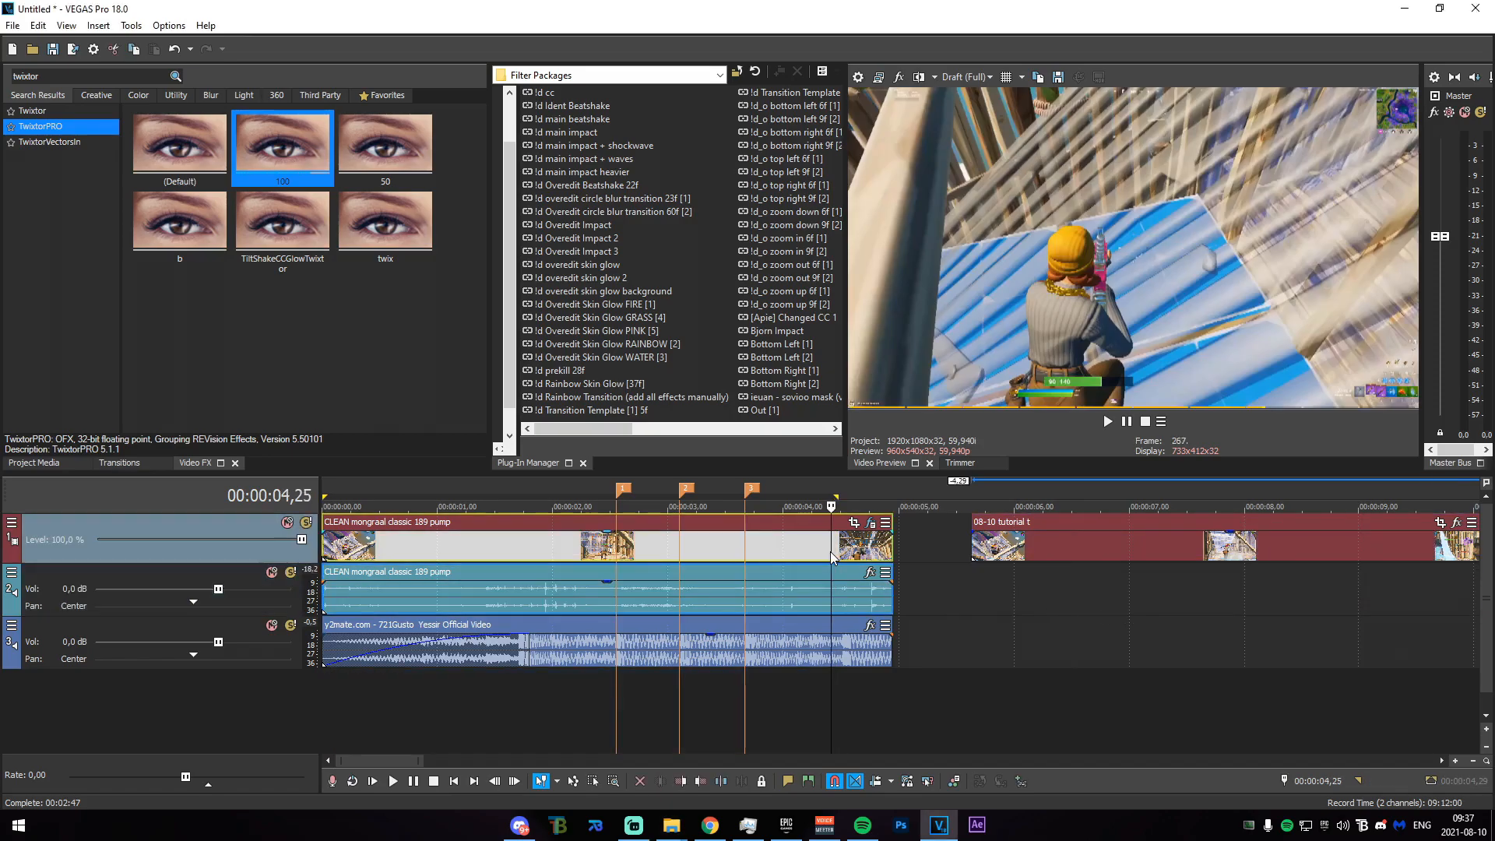
pyautogui.press('Delete')
pyautogui.moveTo(1040, 558); pyautogui.dragTo(391, 557)
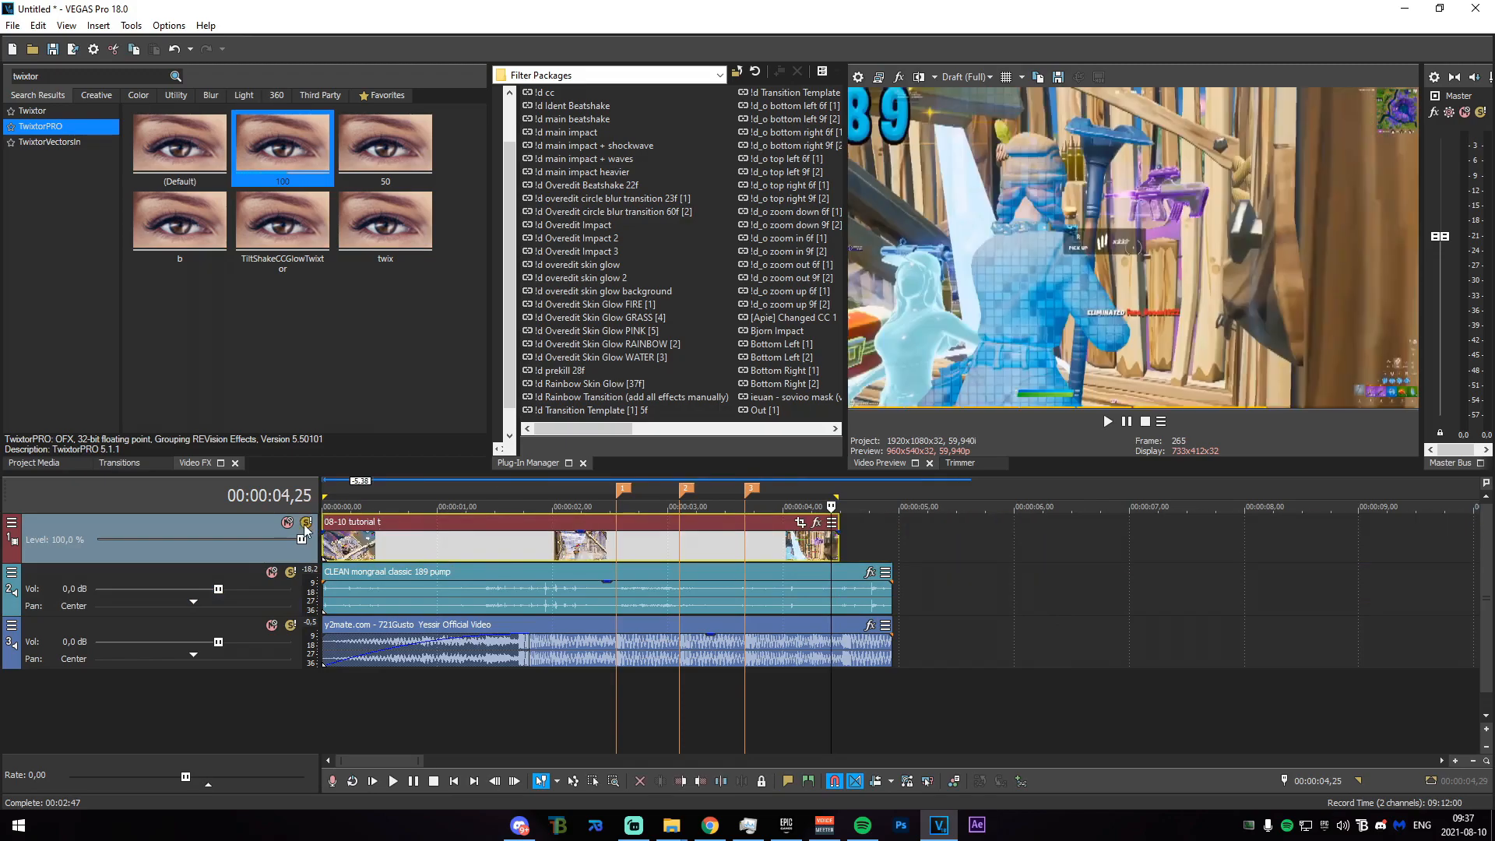
# Split the gameplay audio and the music at the end of the 08-10 tutorial t video and delete both leftover ends.
pyautogui.click(493, 600)
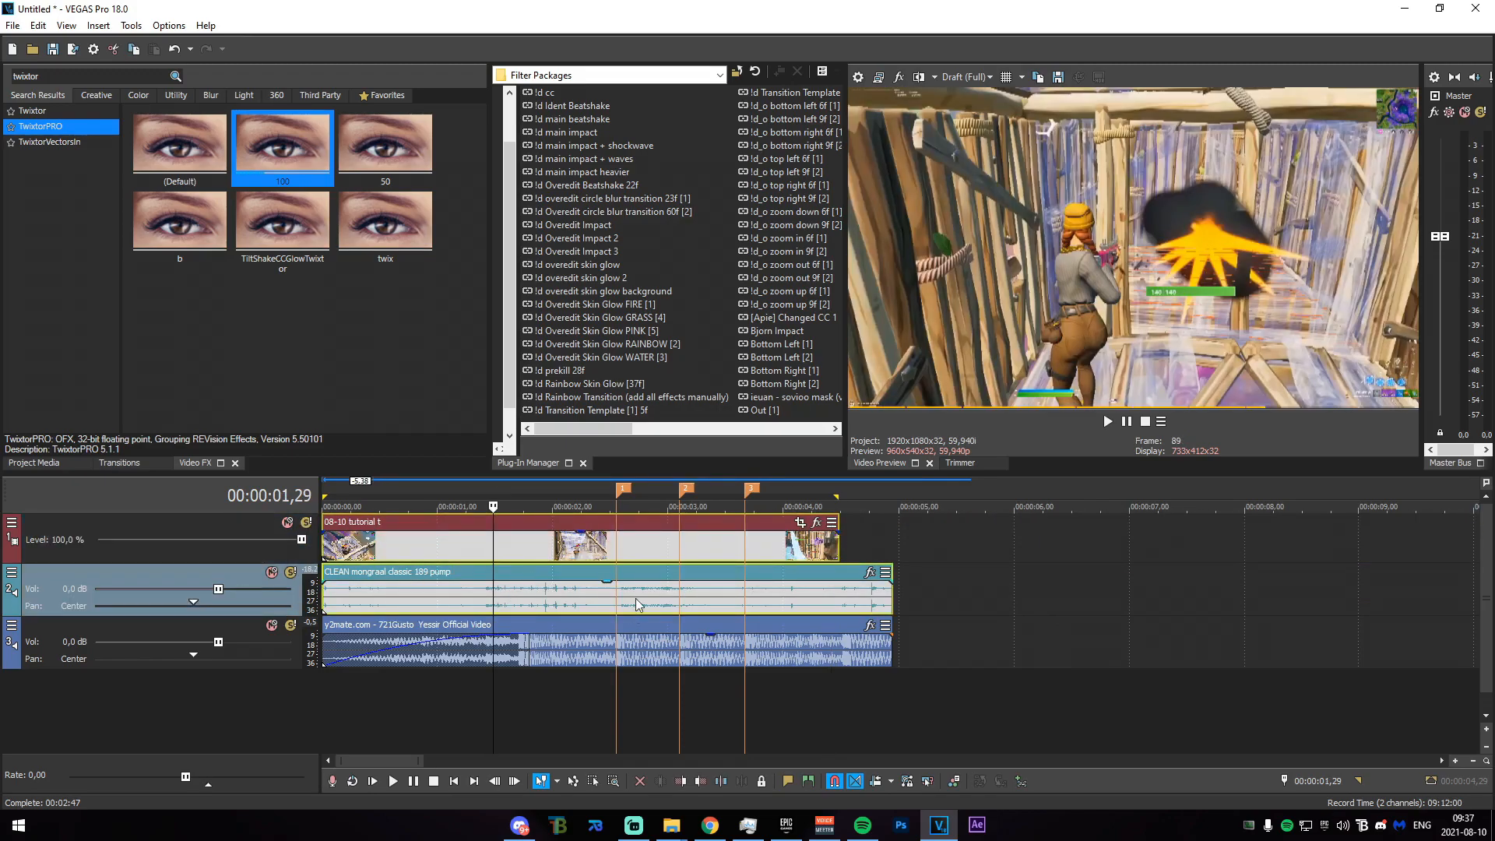
pyautogui.click(848, 605)
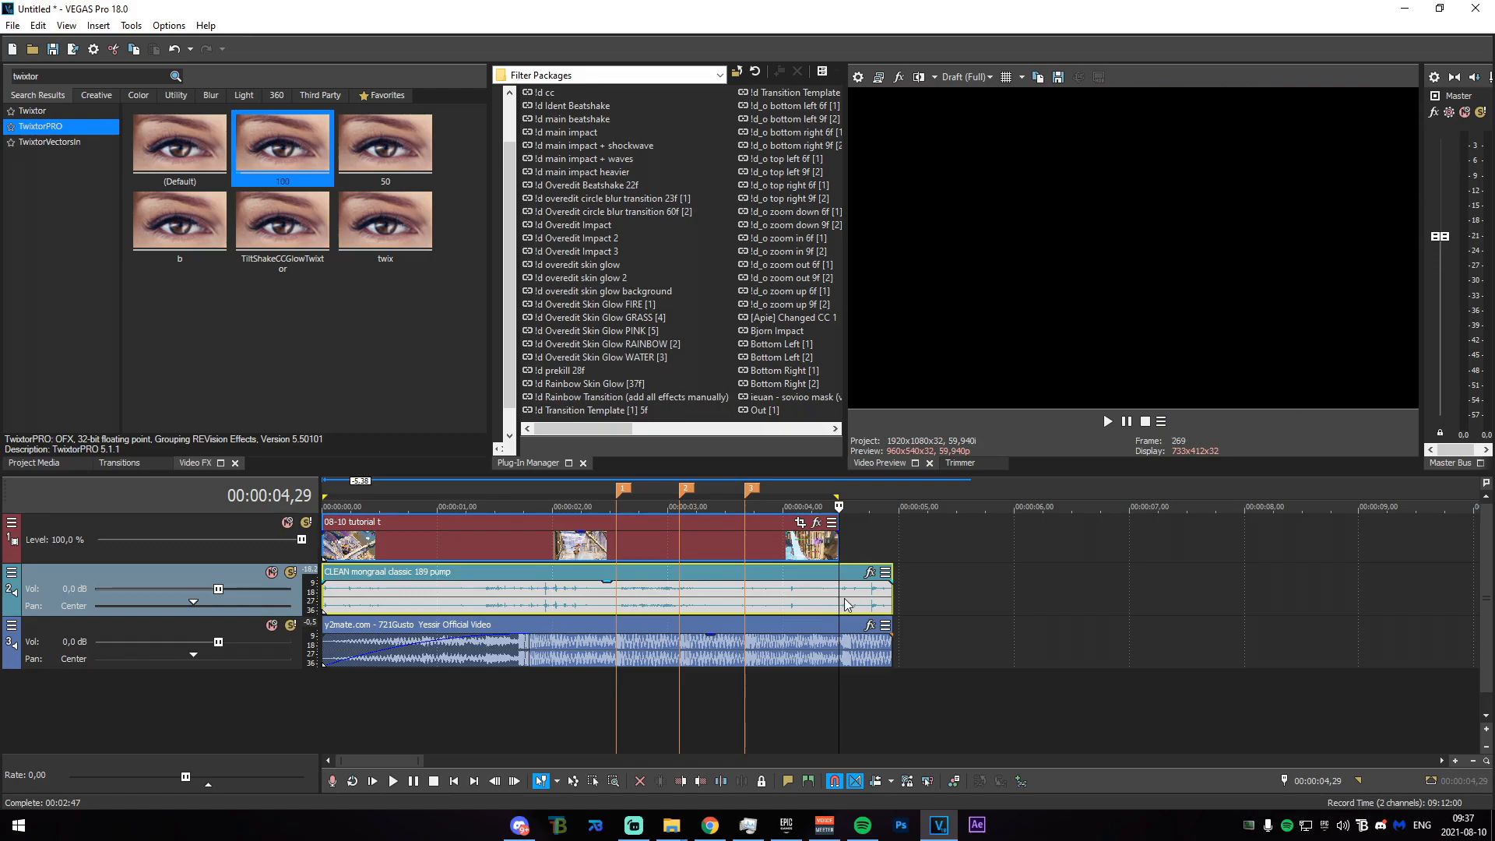
pyautogui.press('s')
pyautogui.click(852, 640)
pyautogui.press('s')
pyautogui.doubleClick(853, 629)
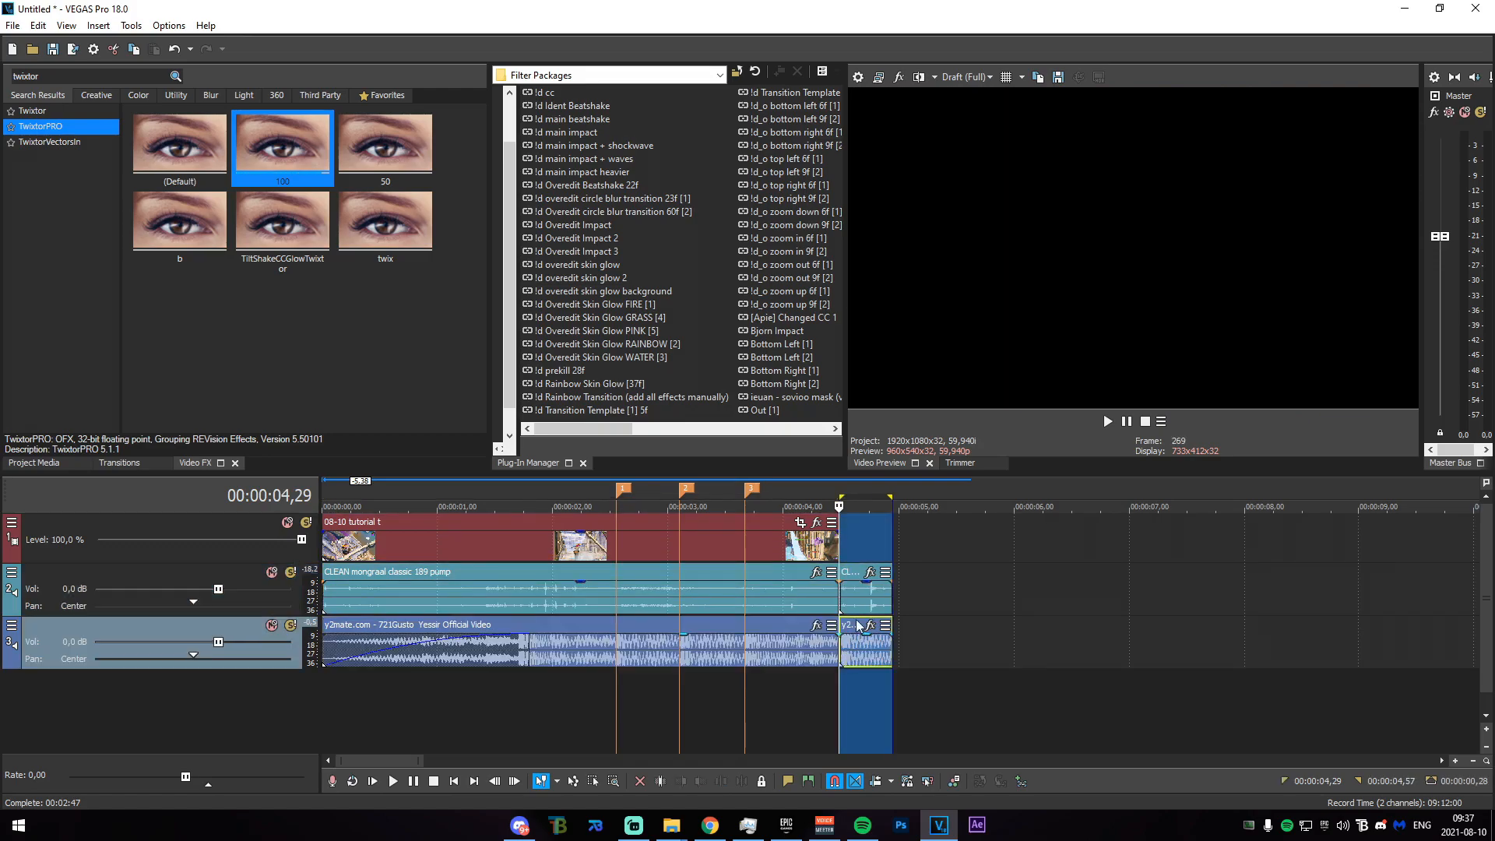
pyautogui.press('Delete')
pyautogui.click(860, 607)
pyautogui.press('Delete')
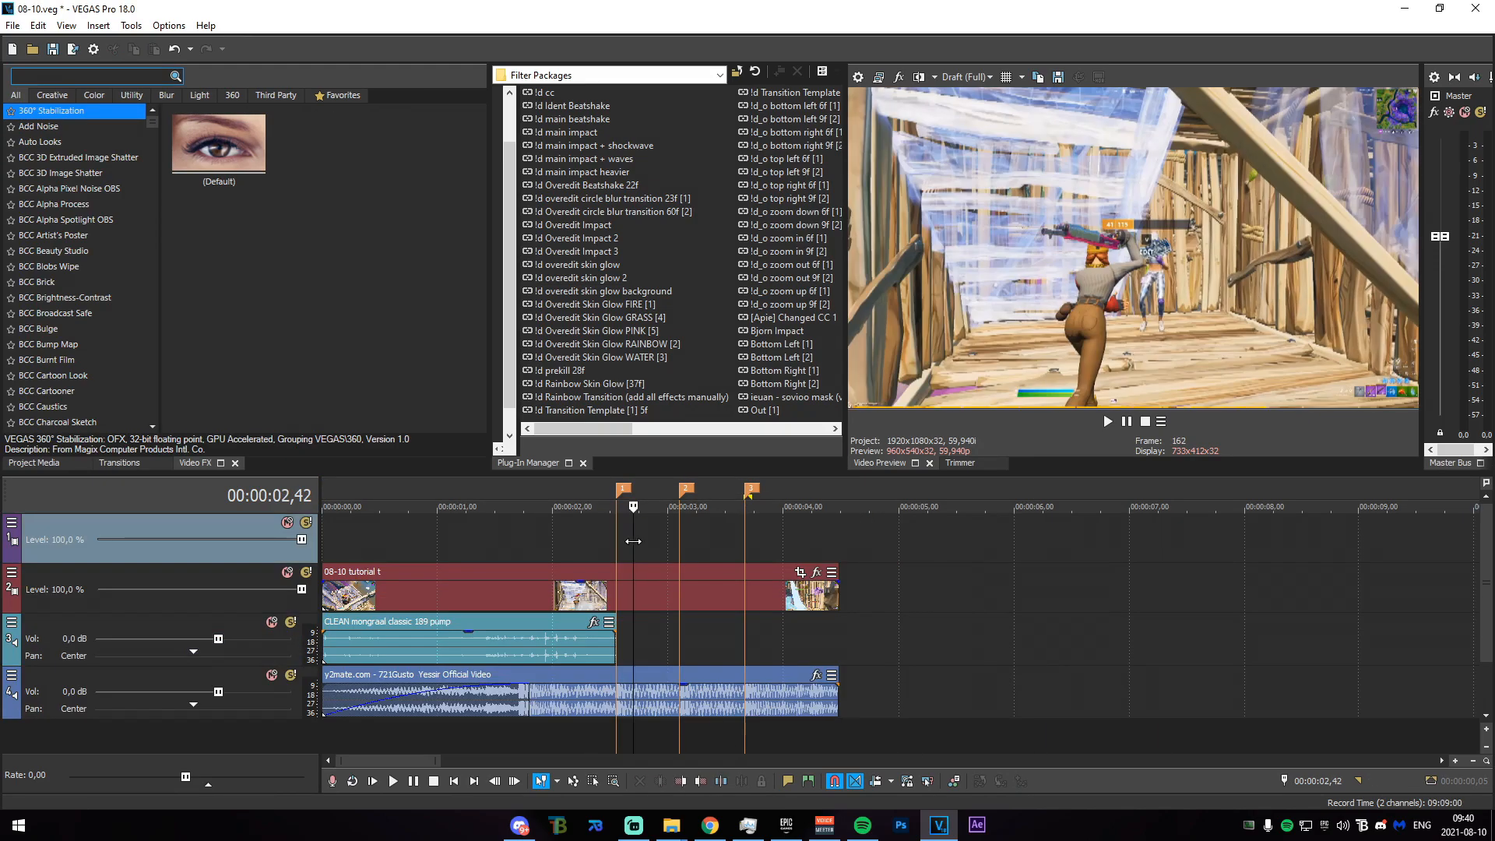
pyautogui.click(587, 653)
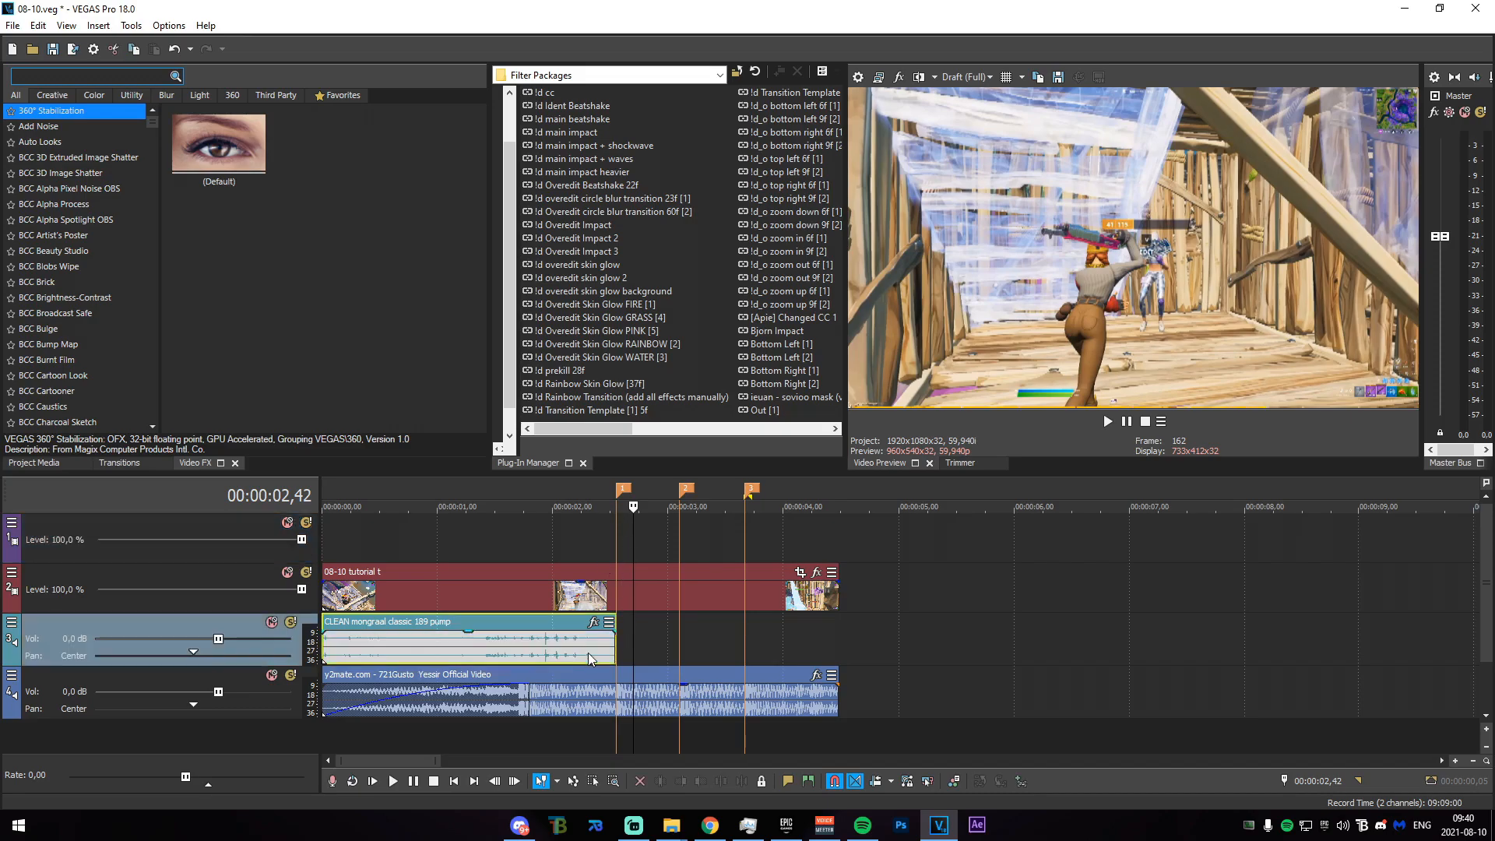
pyautogui.moveTo(637, 648); pyautogui.dragTo(661, 646)
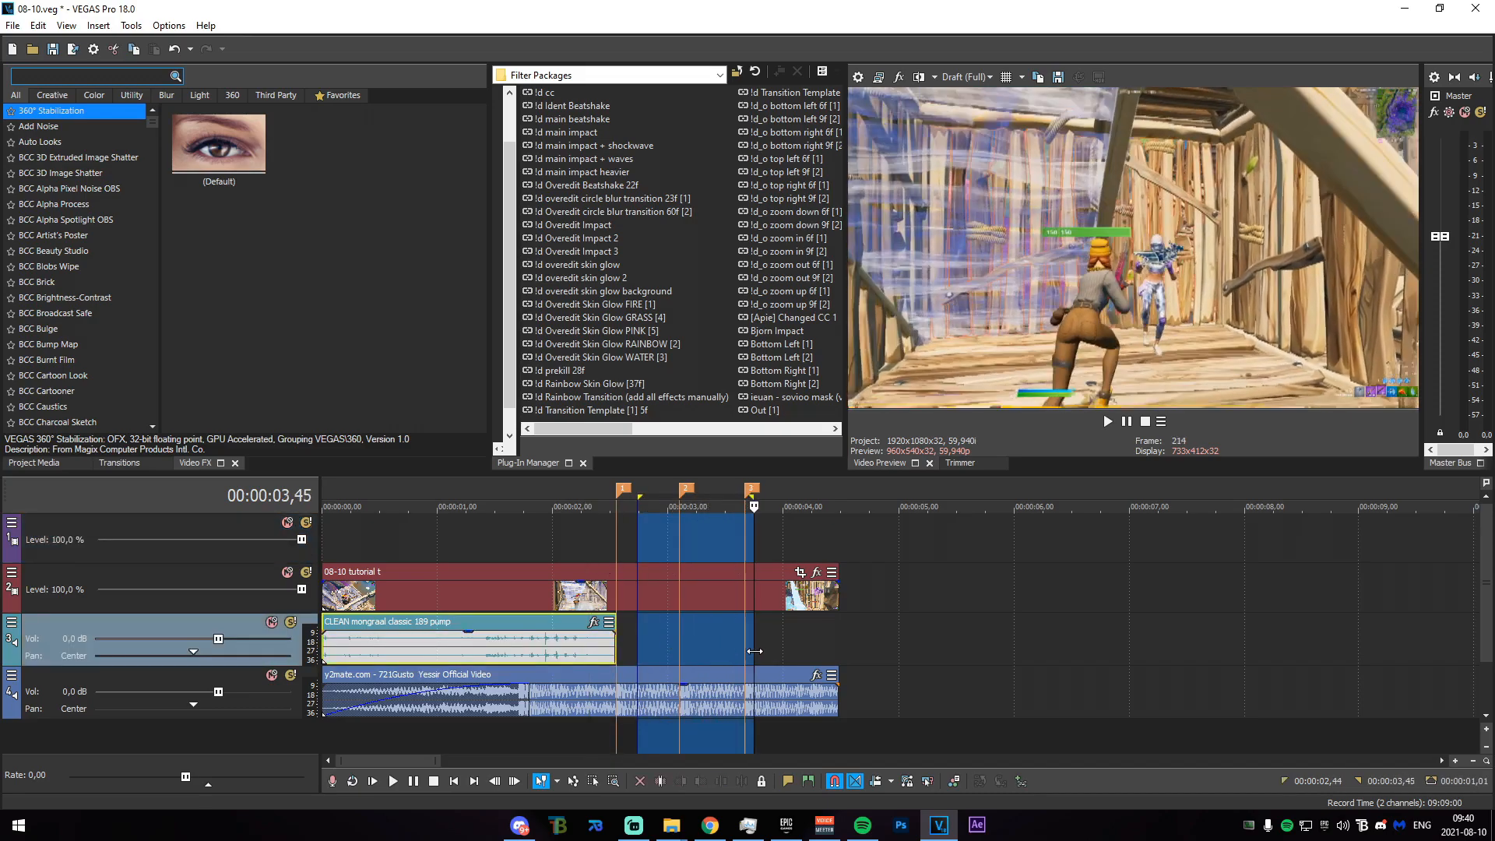
pyautogui.click(621, 646)
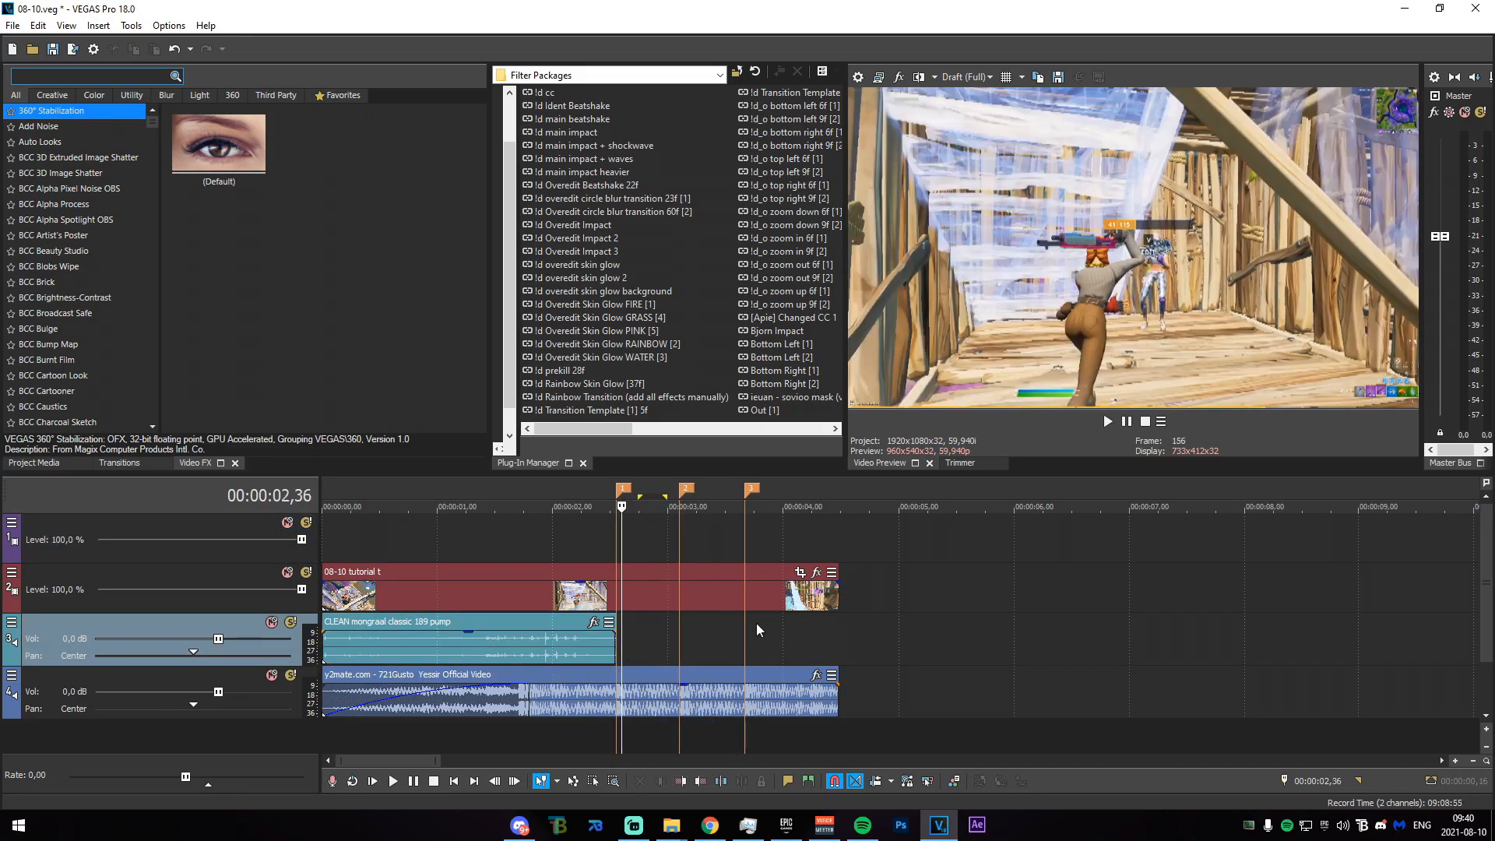
# Add a velocity envelope to the 08-10 tutorial t video event.
pyautogui.click(744, 602)
pyautogui.rightClick(749, 600)
pyautogui.moveTo(847, 663)
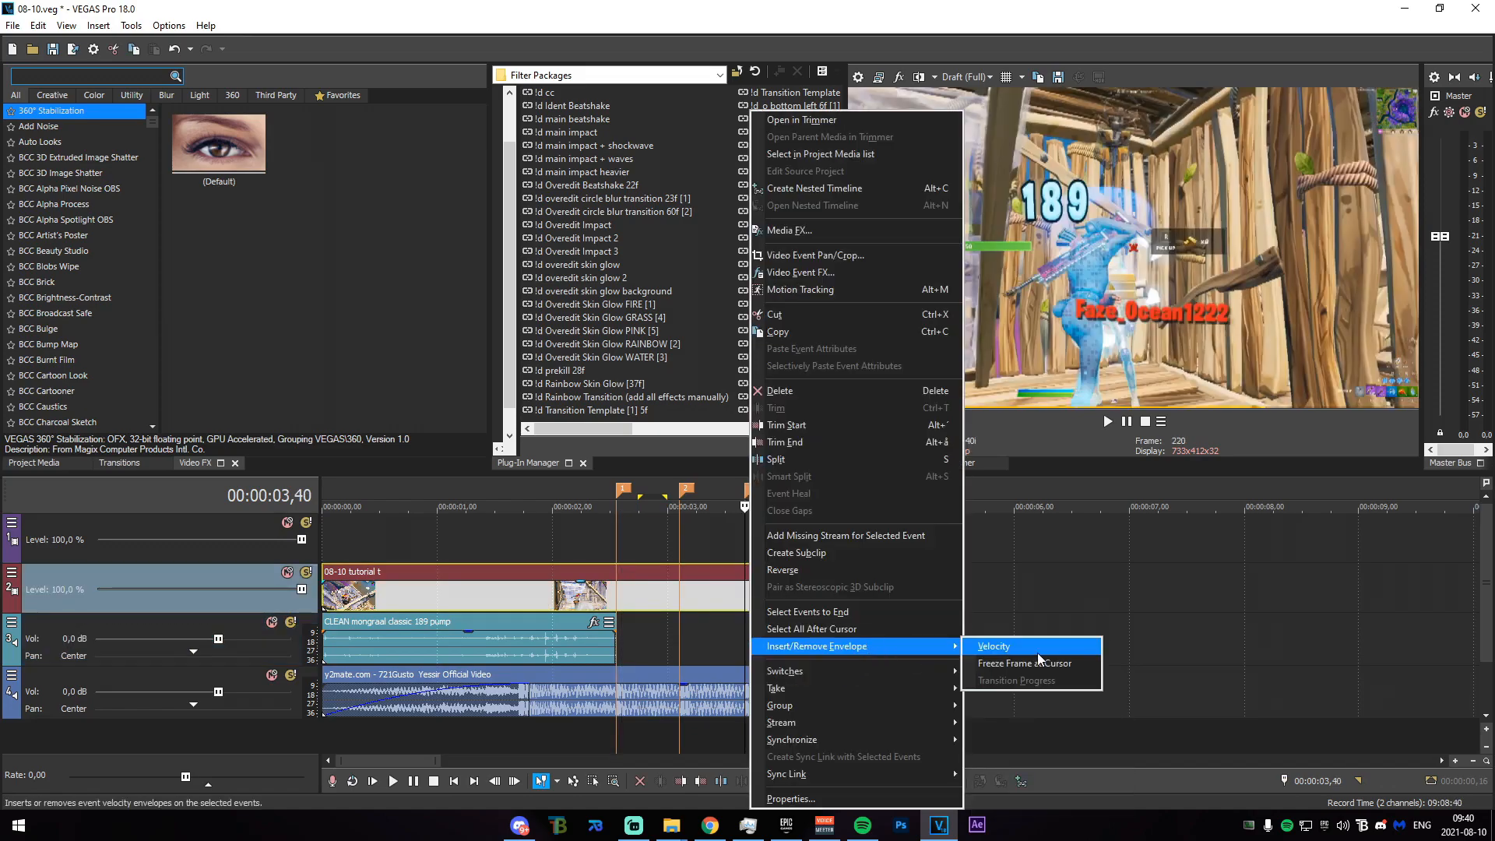
pyautogui.click(1037, 650)
# Copy the 08-10 tutorial t event onto the empty track above and remove the velocity envelope from the lower event.
pyautogui.scroll(6, 760, 600)
pyautogui.scroll(-2, 892, 617)
pyautogui.scroll(-3, 892, 617)
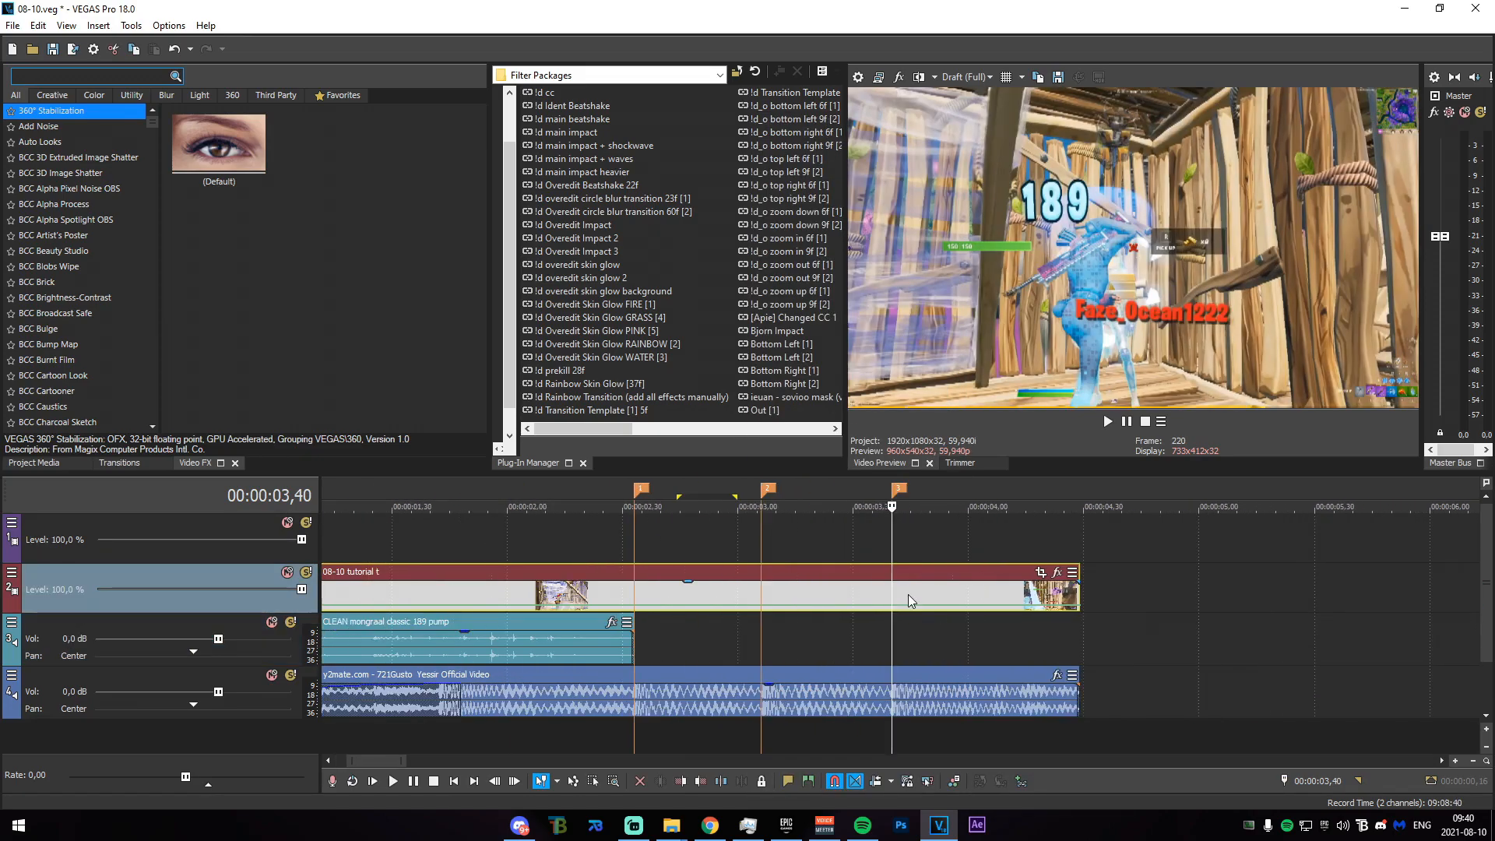
pyautogui.moveTo(907, 595); pyautogui.dragTo(910, 540)
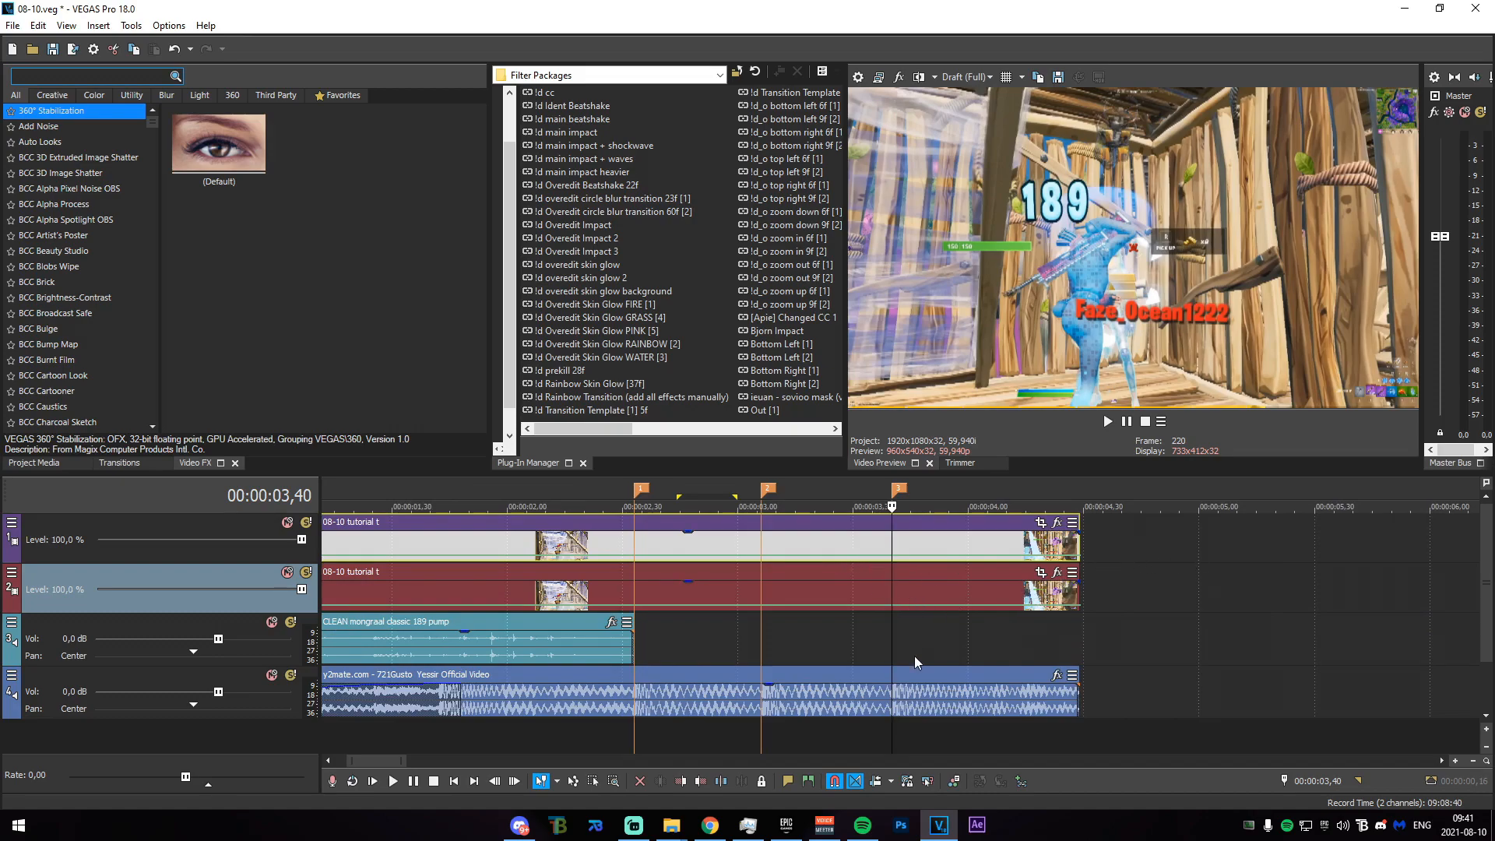
pyautogui.rightClick(893, 590)
pyautogui.moveTo(1035, 647)
pyautogui.click(1116, 646)
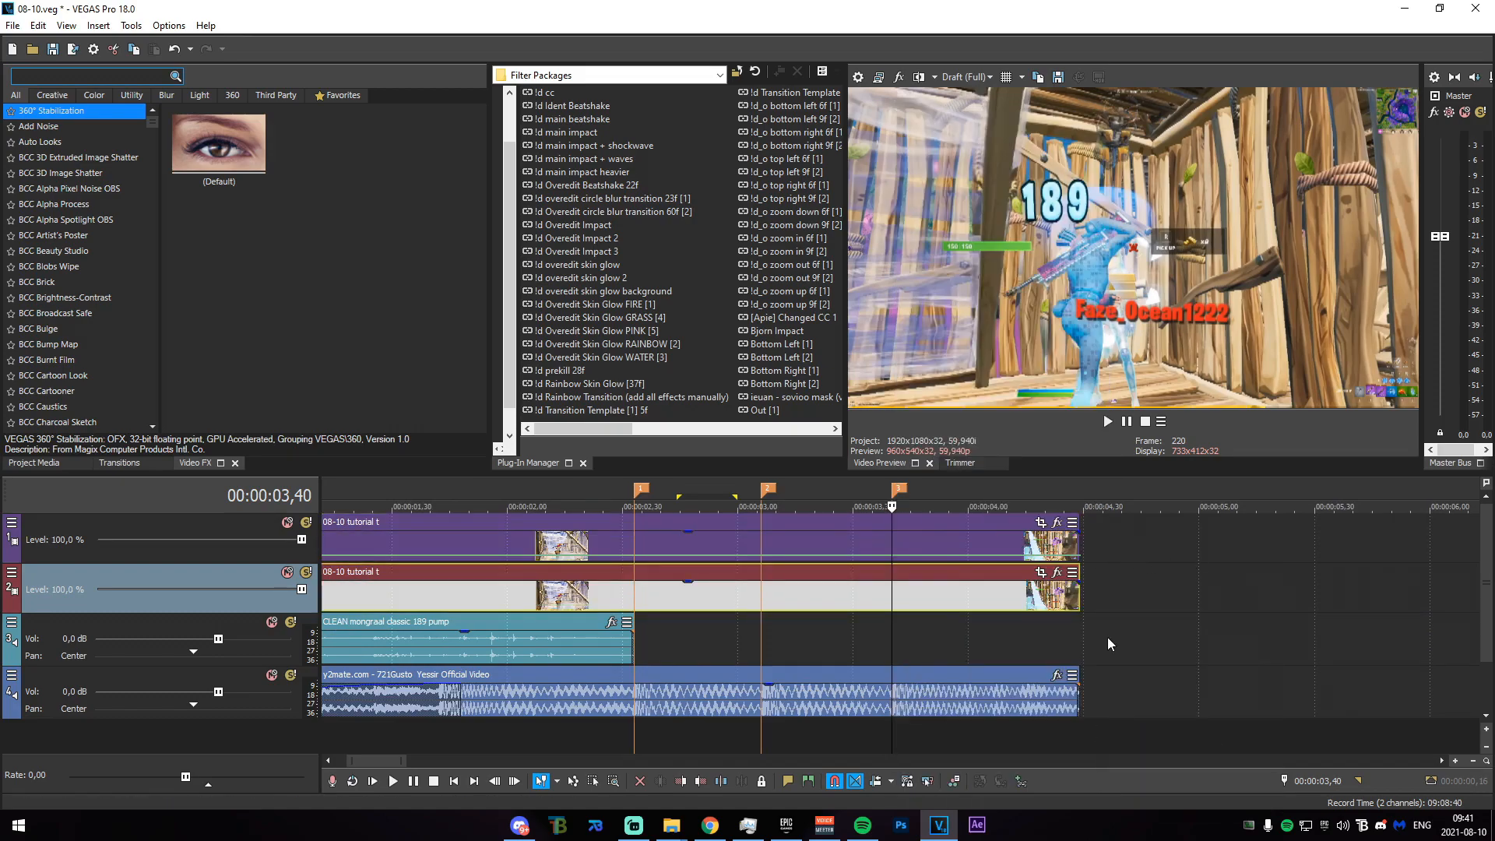
# Add a velocity point on the upper 08-10 tutorial t event at marker 3 (00:00:03,40) and set it to 0% velocity.
pyautogui.click(898, 546)
pyautogui.scroll(10, 895, 549)
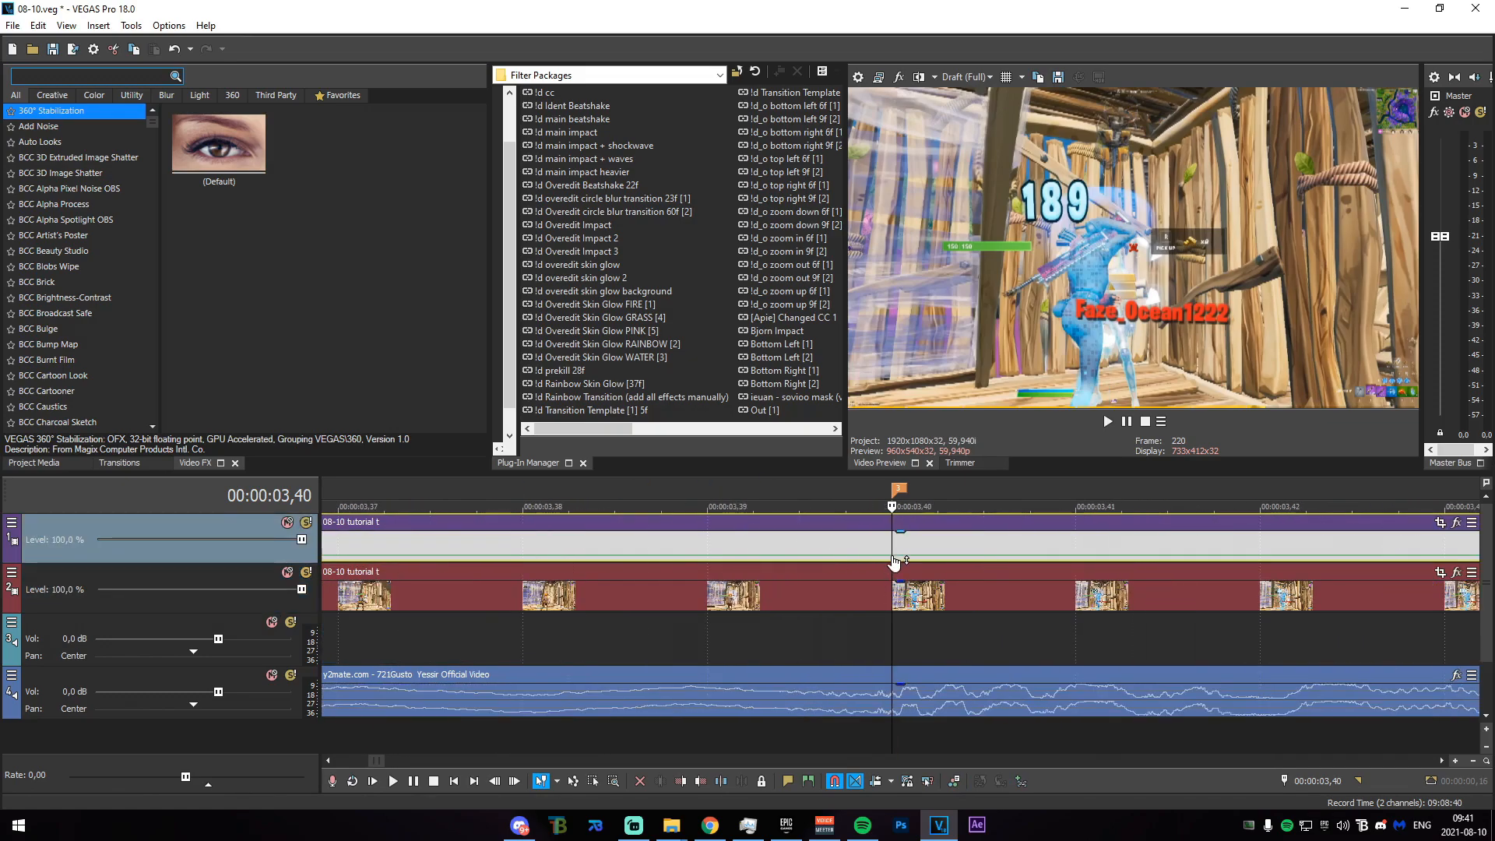
pyautogui.scroll(3, 894, 560)
pyautogui.rightClick(896, 556)
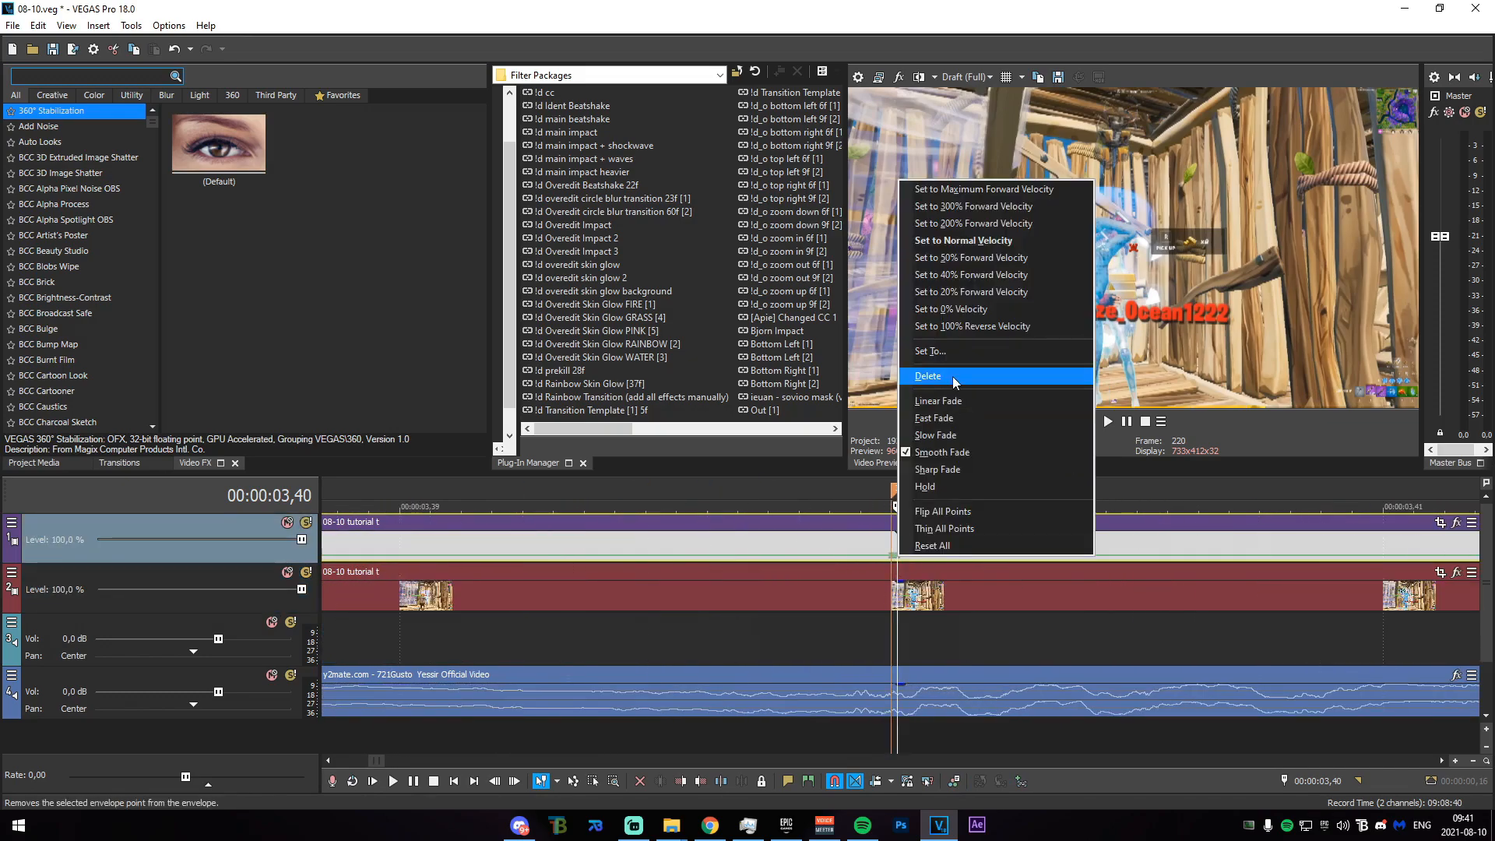
pyautogui.click(959, 309)
pyautogui.scroll(-3, 895, 553)
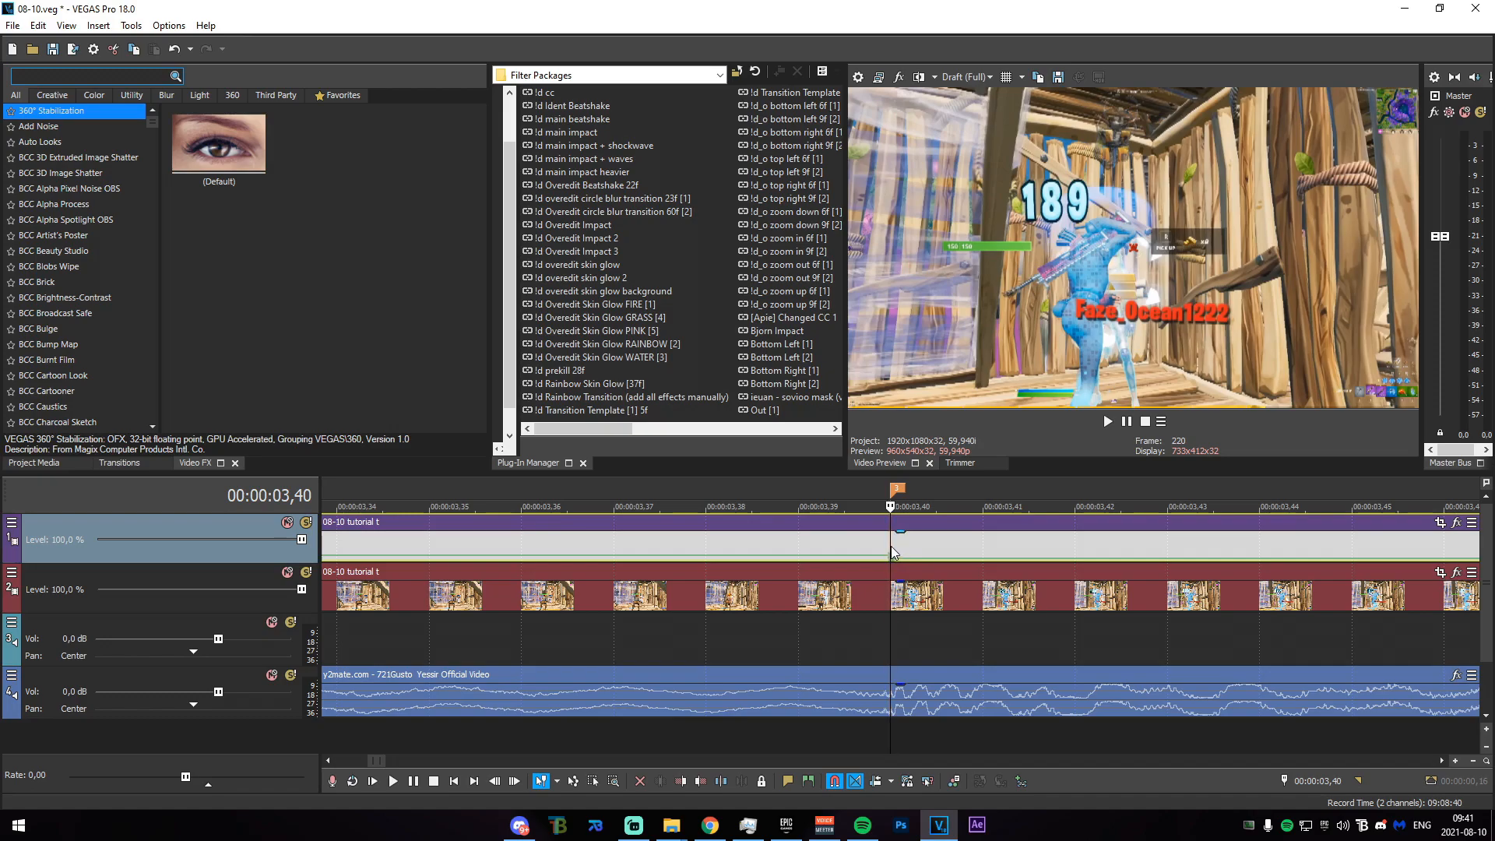
# Split the upper event at marker 3 and delete the part before it, keeping only the frozen section.
pyautogui.press('s')
pyautogui.press('Delete')
pyautogui.click(892, 547)
pyautogui.scroll(1, 878, 650)
pyautogui.moveTo(878, 650); pyautogui.dragTo(1199, 630)
pyautogui.scroll(-3, 890, 603)
pyautogui.click(836, 551)
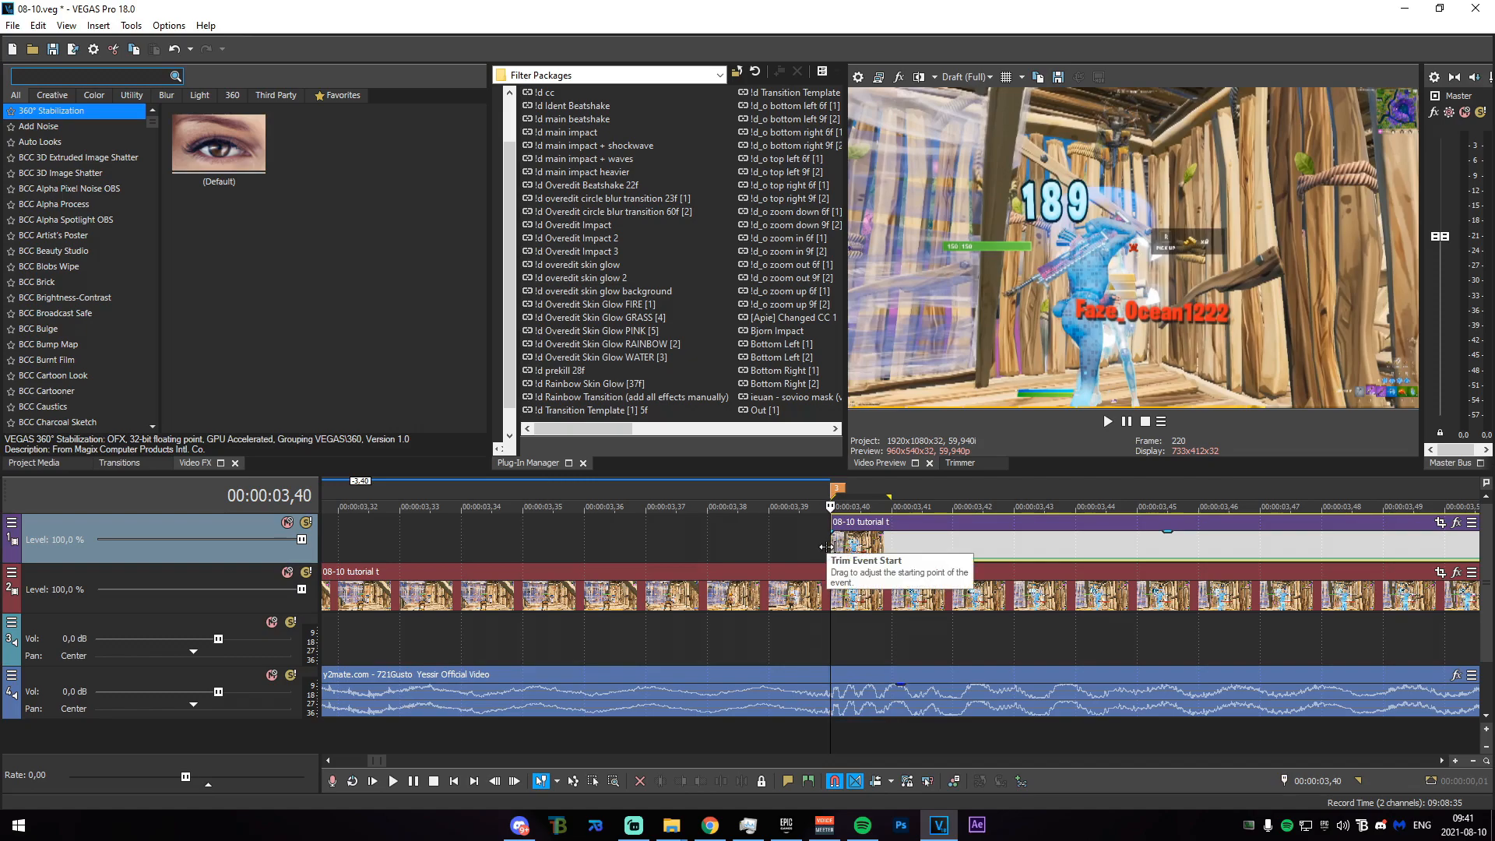
pyautogui.scroll(-5, 833, 615)
pyautogui.moveTo(754, 642); pyautogui.dragTo(827, 651)
pyautogui.click(824, 643)
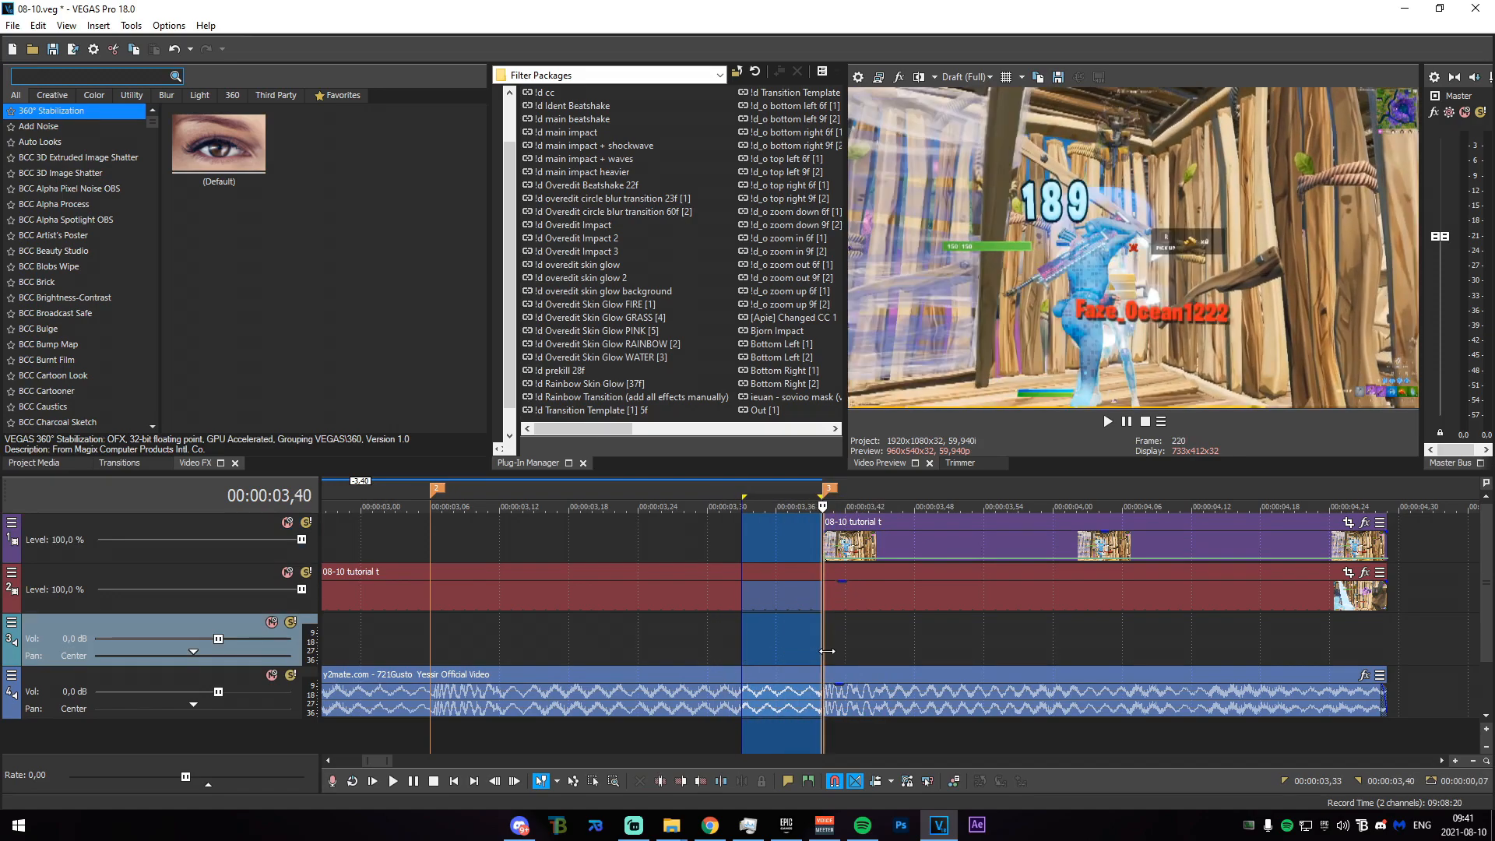
pyautogui.click(827, 650)
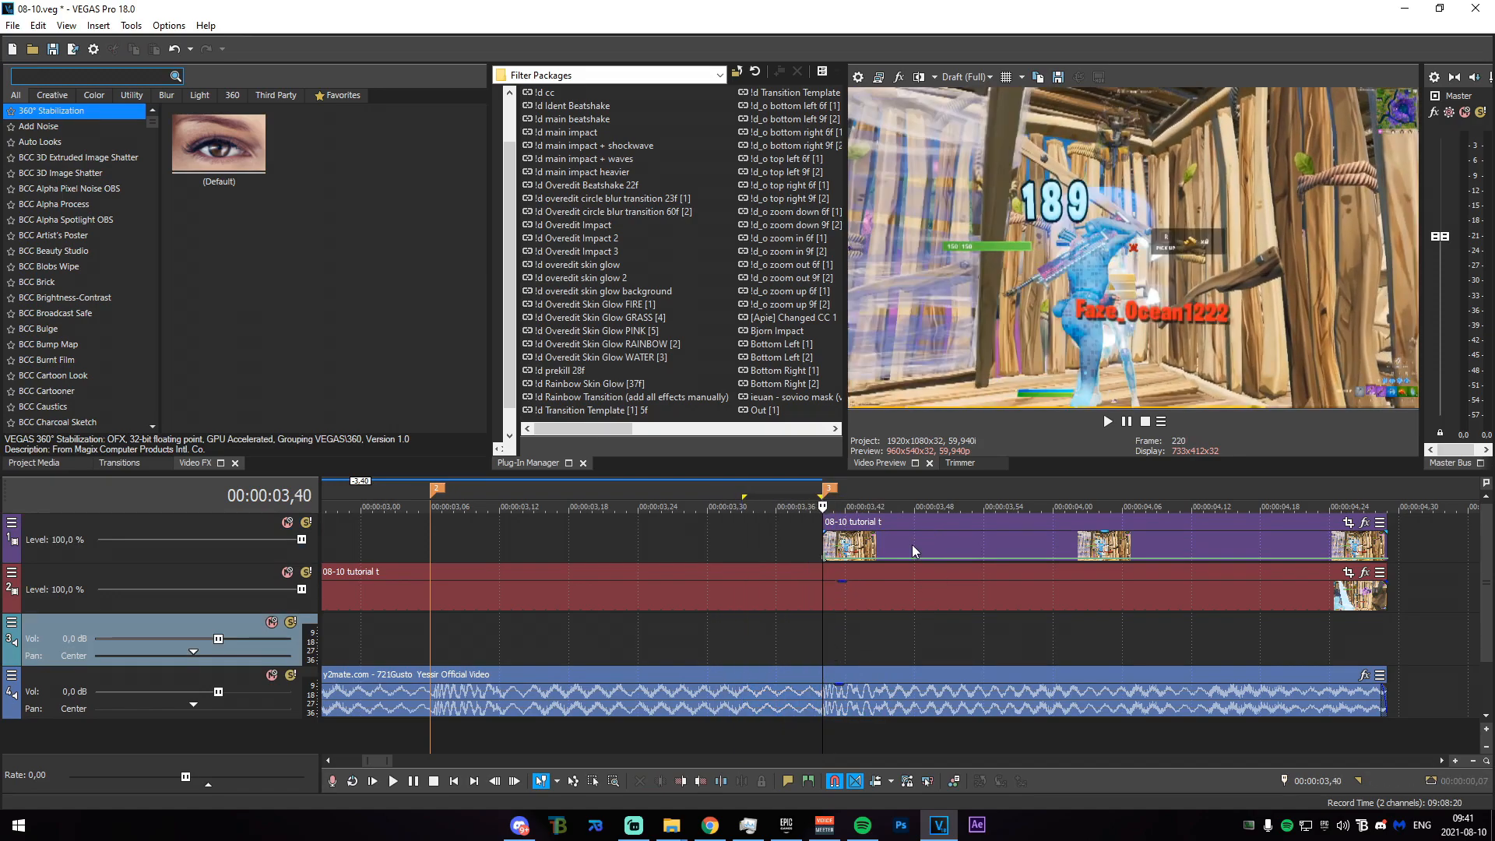
# Duplicate the freeze-frame track twice so that three stacked copies start at marker 3.
pyautogui.hotkey('ctrl', 'shift', 'q')
pyautogui.hotkey('ctrl', 'shift', 'q')
pyautogui.moveTo(873, 639); pyautogui.dragTo(884, 532)
pyautogui.moveTo(763, 557); pyautogui.dragTo(855, 570)
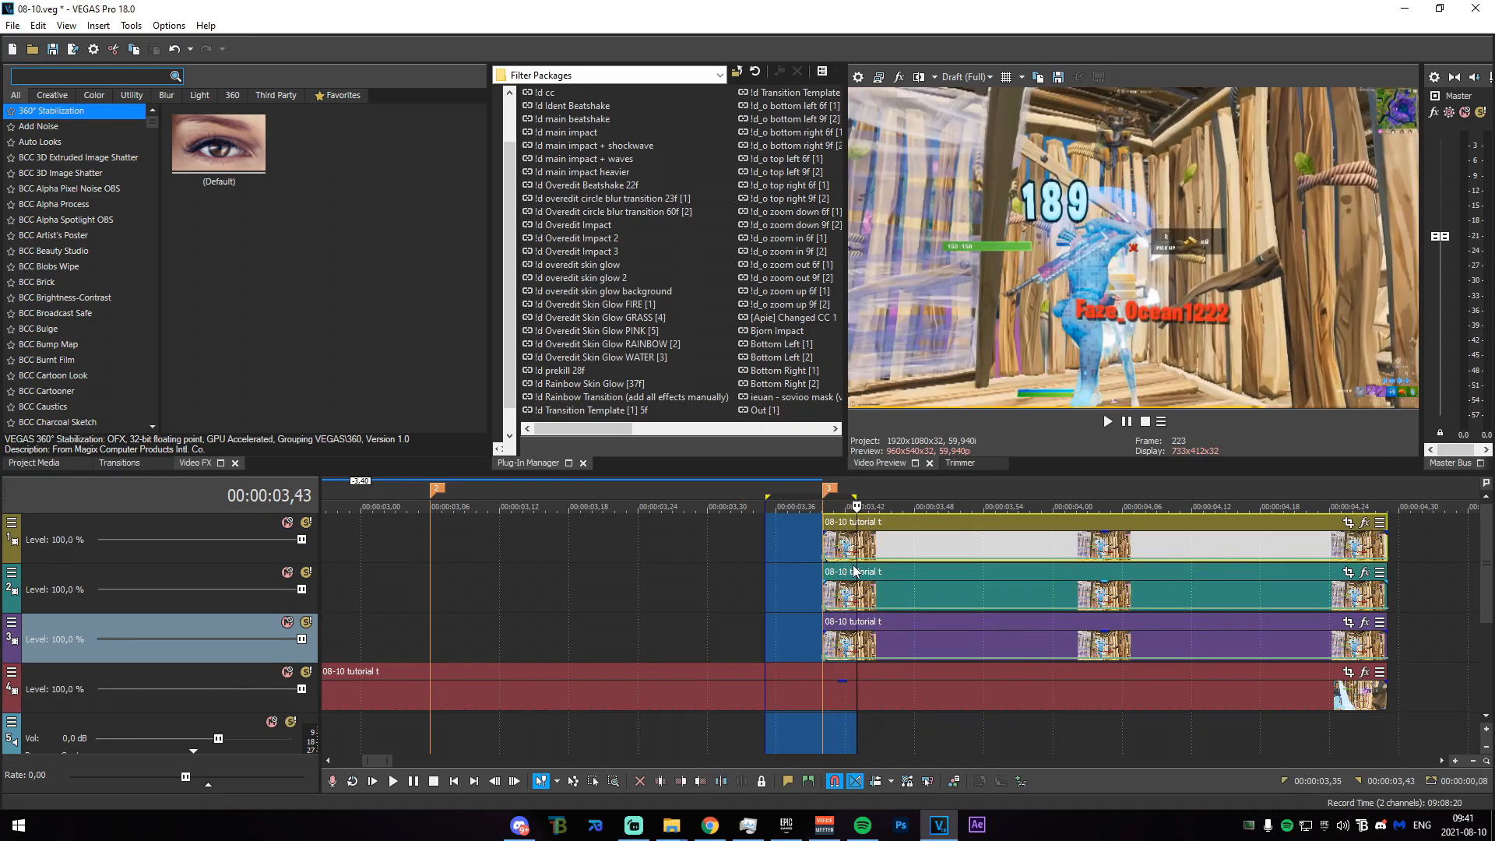
pyautogui.click(826, 551)
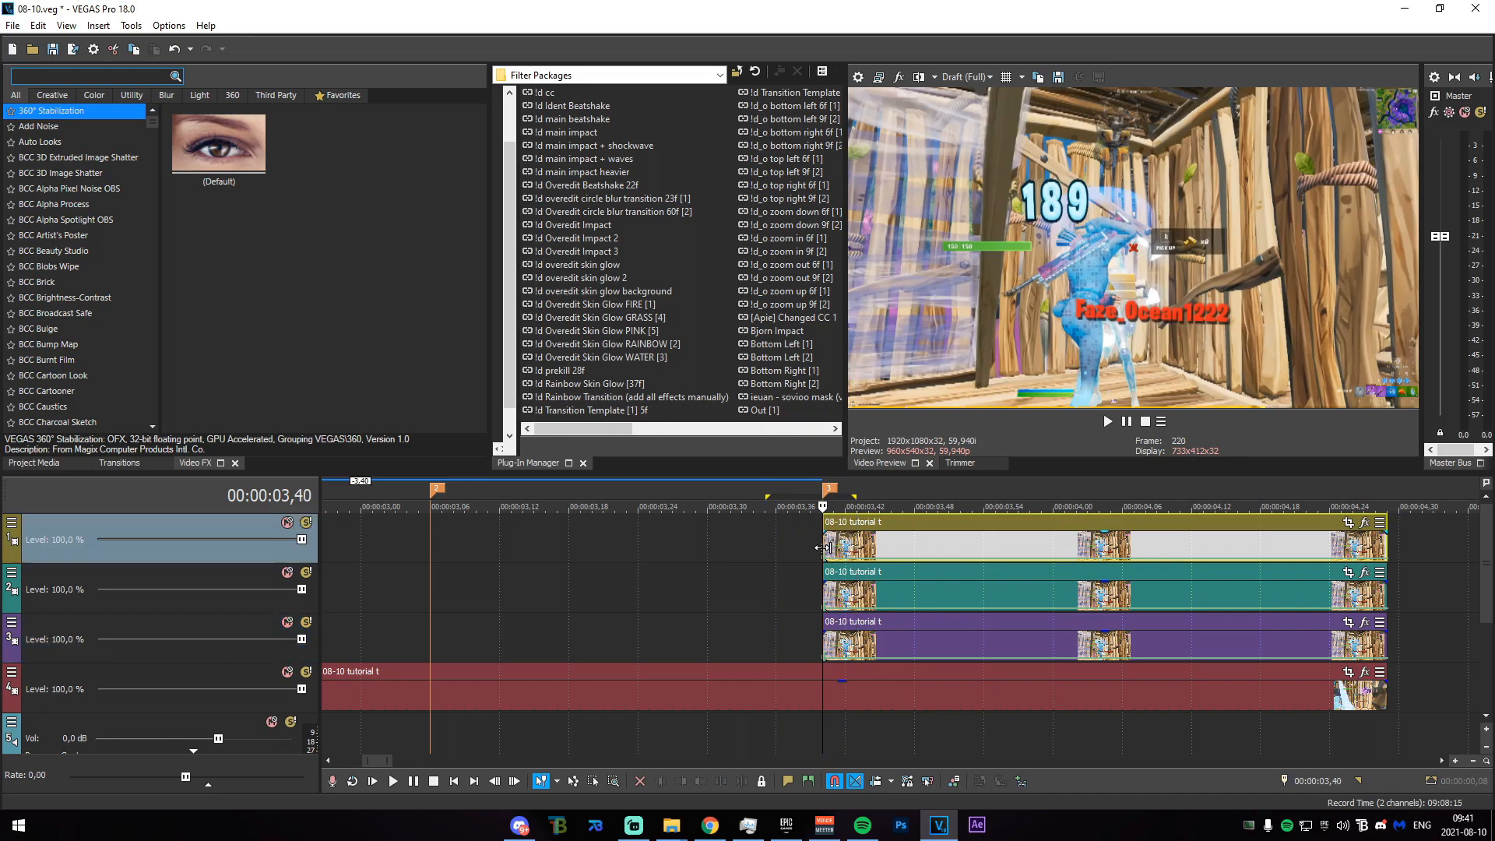
# Open Event Pan/Crop for the topmost freeze-frame copy, widen its window and enable masking.
pyautogui.click(1349, 526)
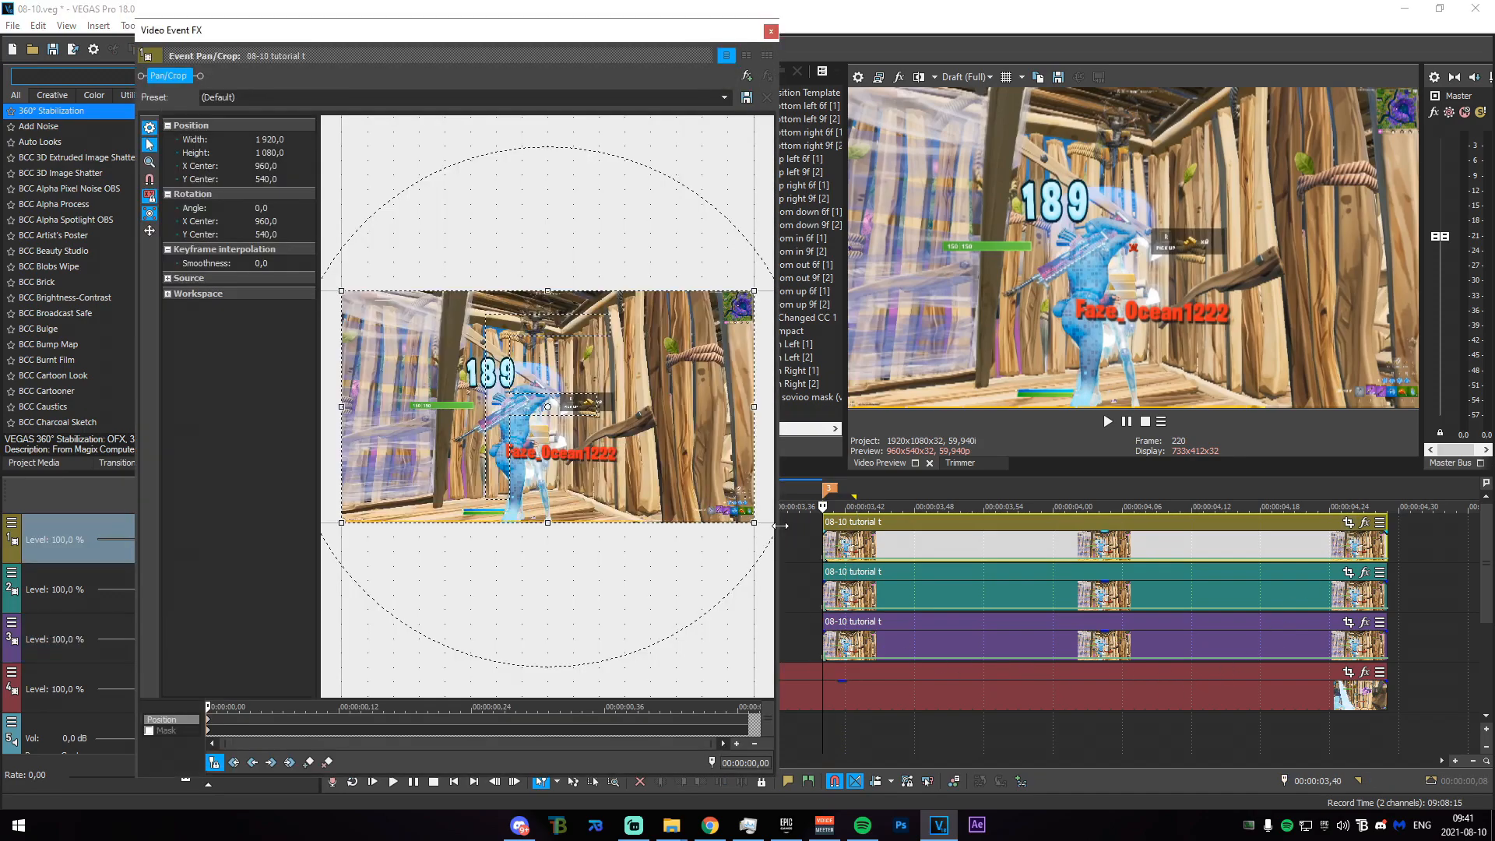
pyautogui.moveTo(780, 525); pyautogui.dragTo(1027, 526)
pyautogui.click(149, 730)
pyautogui.click(149, 144)
# Trace a closed mask around the digit 1 of the 189 damage number on the topmost copy, then close Event Pan/Crop.
pyautogui.scroll(8, 570, 369)
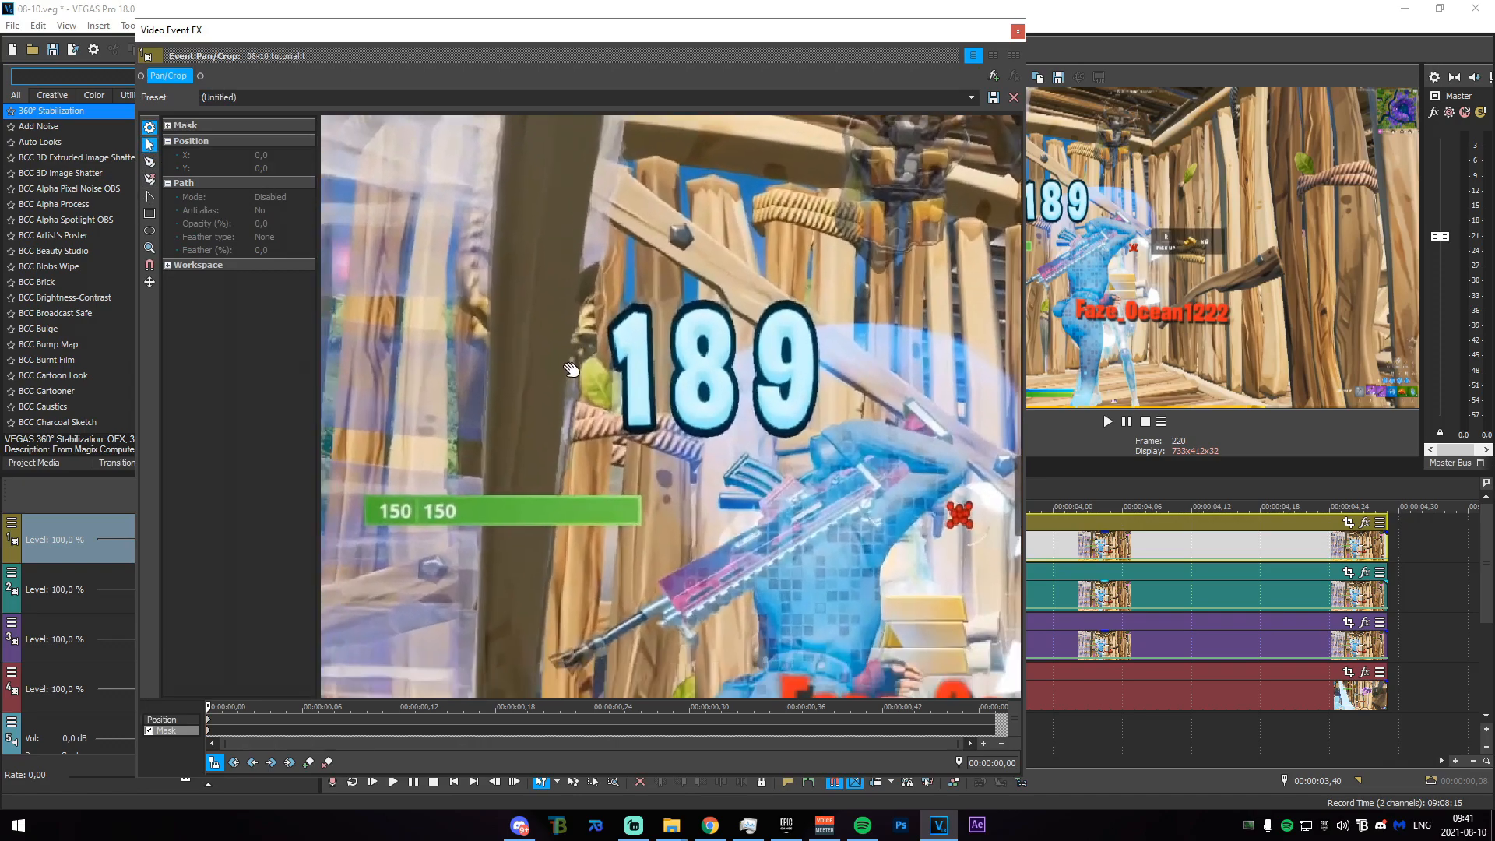
pyautogui.scroll(3, 570, 369)
pyautogui.moveTo(571, 369); pyautogui.dragTo(571, 419)
pyautogui.scroll(4, 571, 418)
pyautogui.click(150, 162)
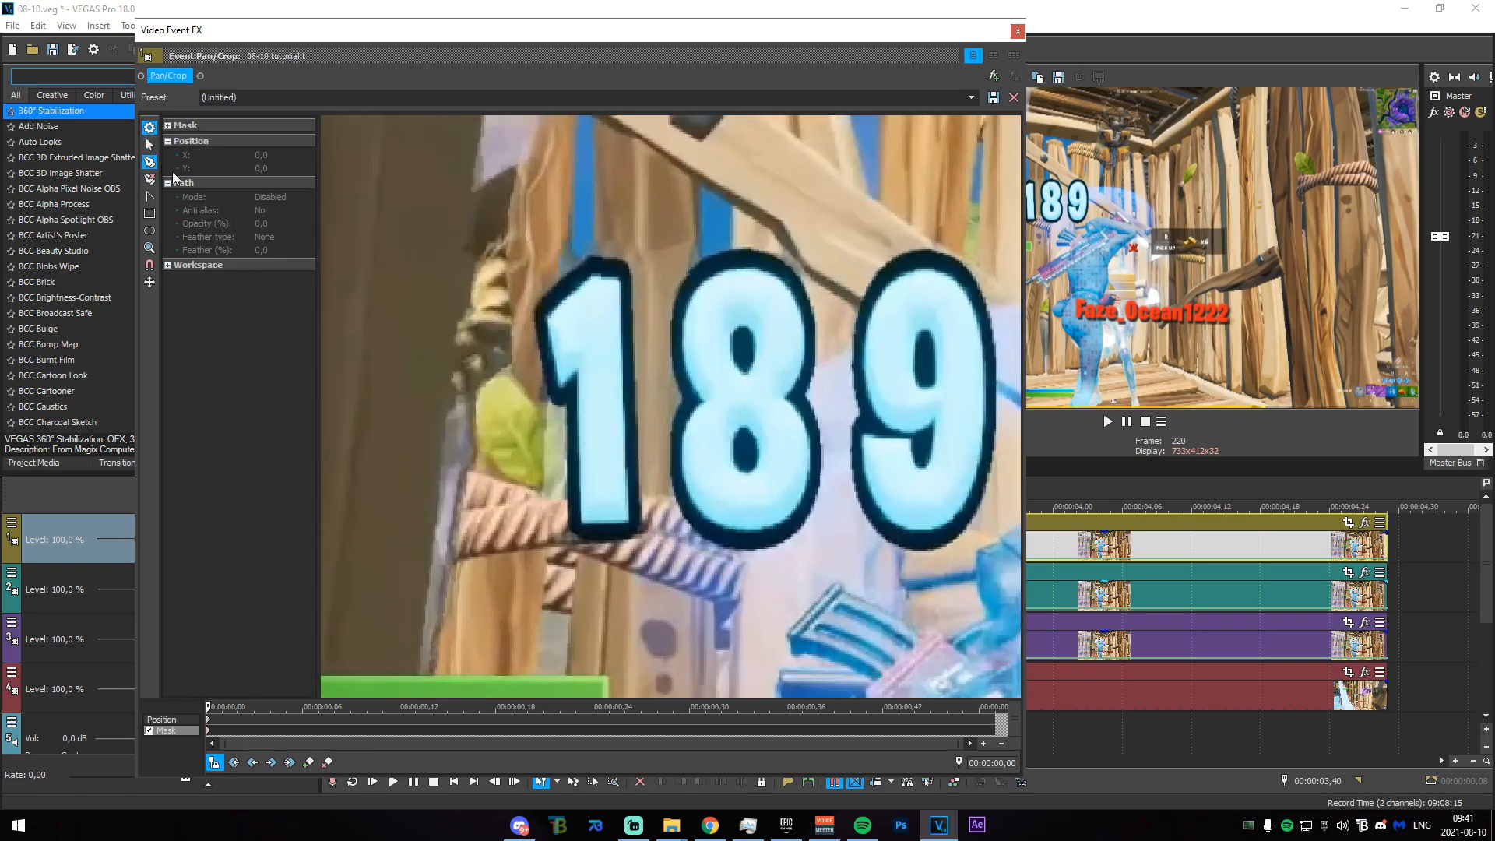
pyautogui.click(629, 277)
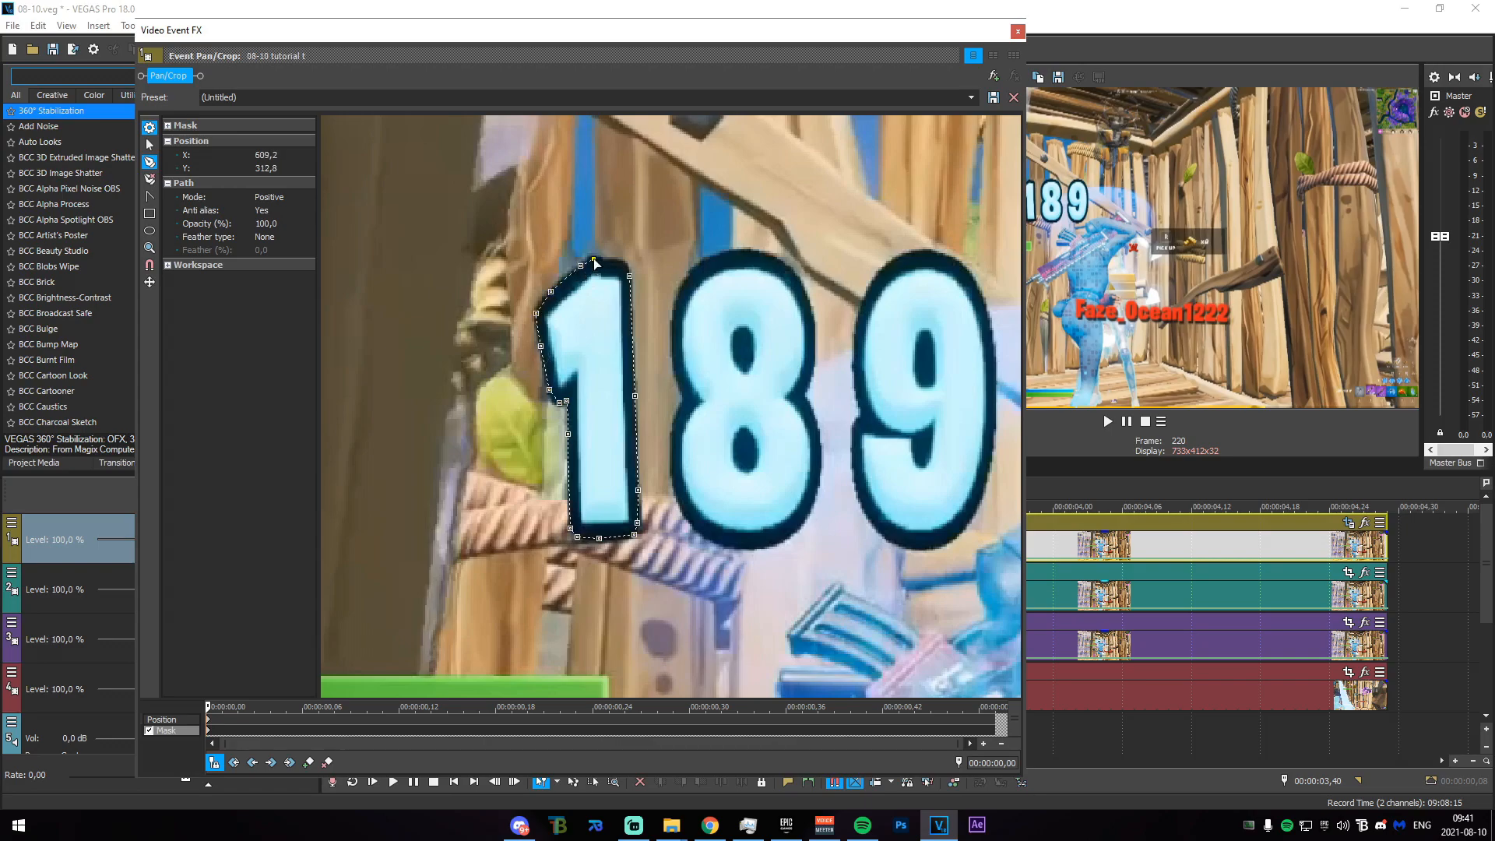
pyautogui.click(628, 272)
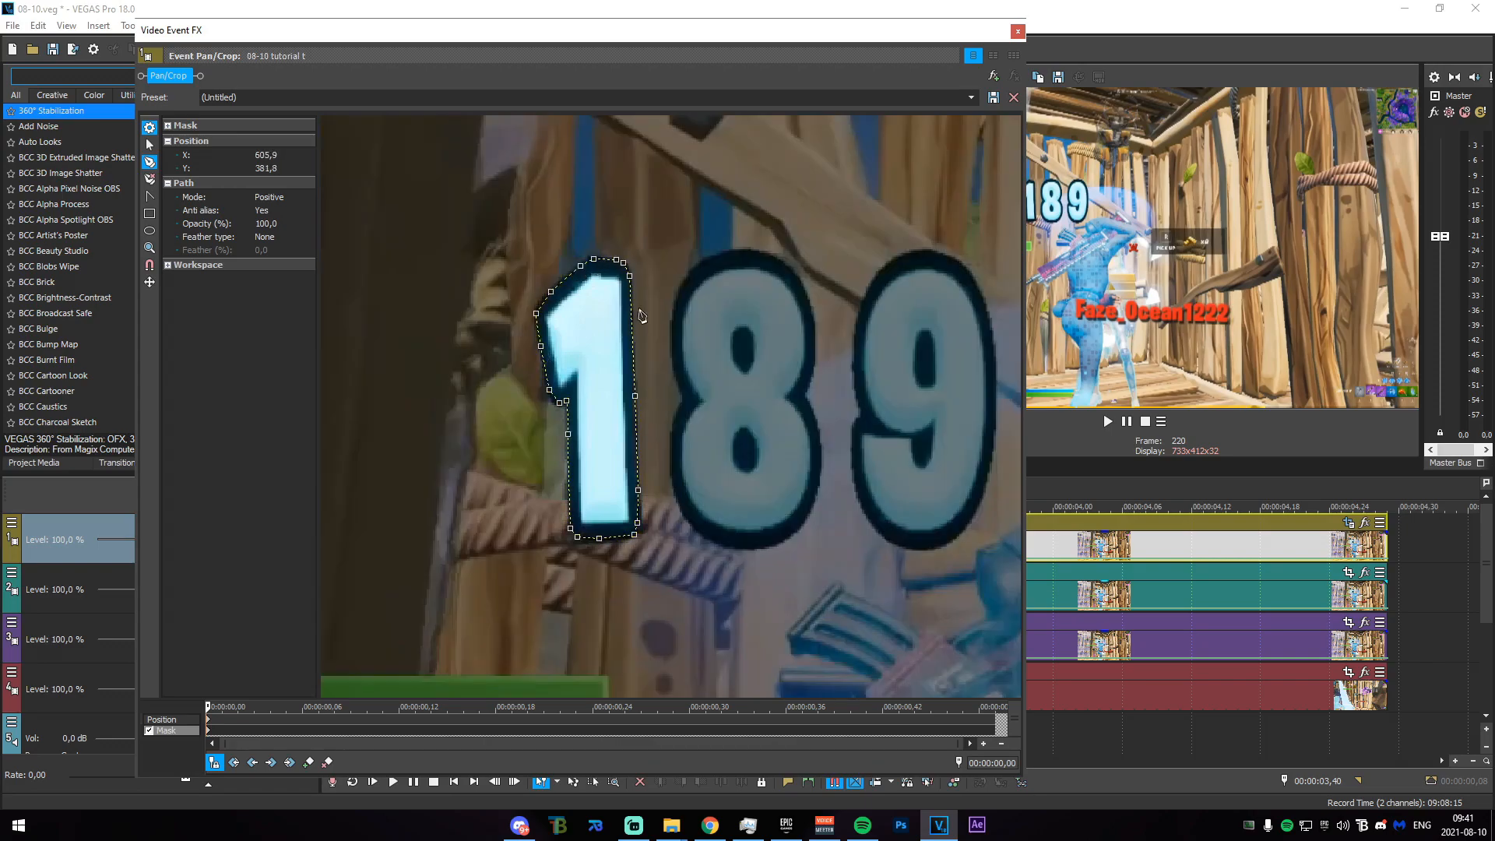
pyautogui.click(1019, 33)
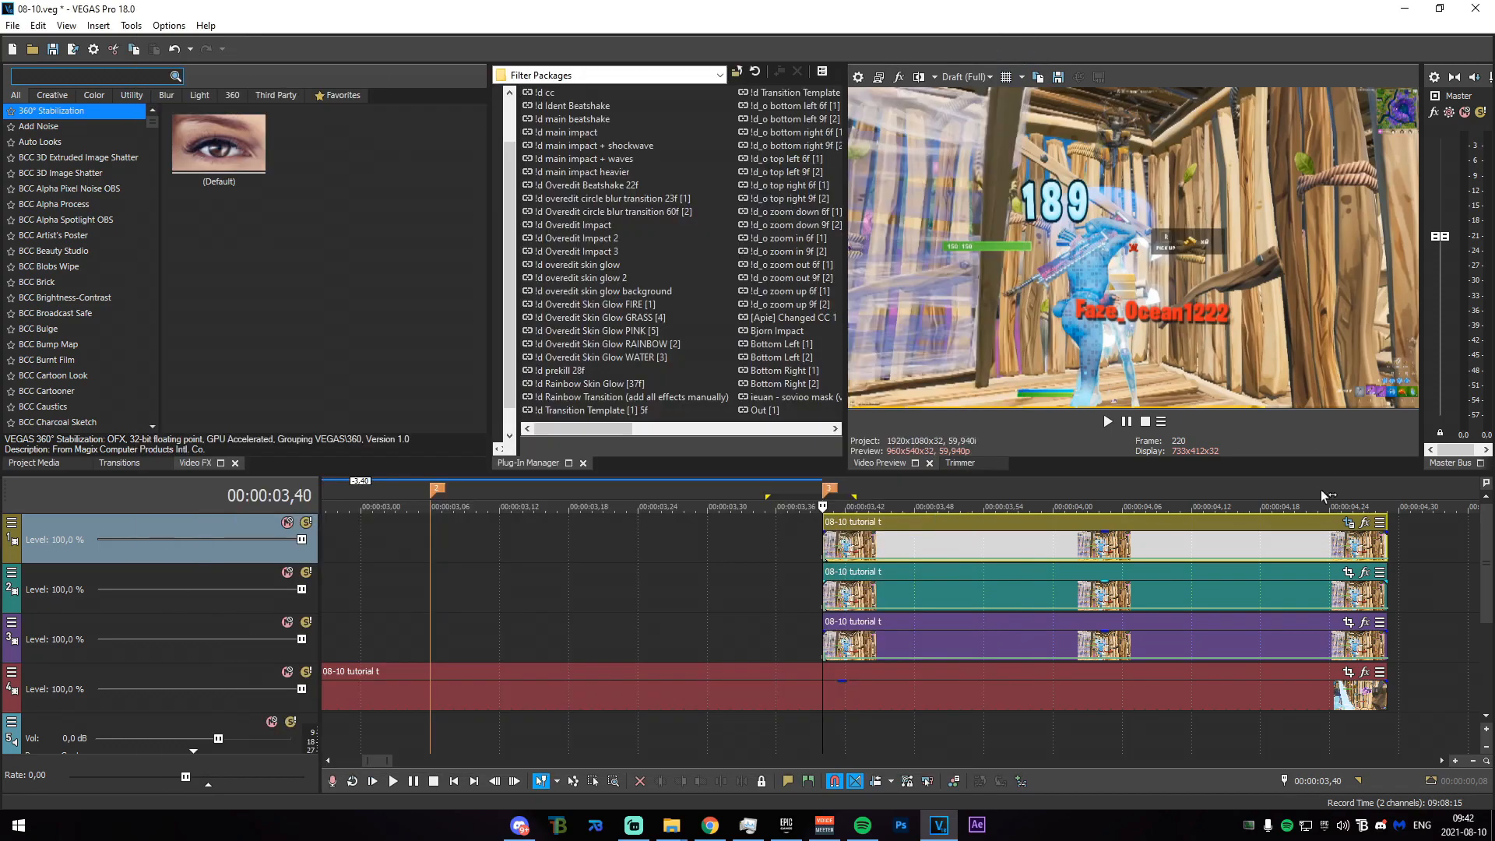
# Enable masking in Event Pan/Crop for the second freeze-frame copy and undo the stray mask path.
pyautogui.click(1349, 572)
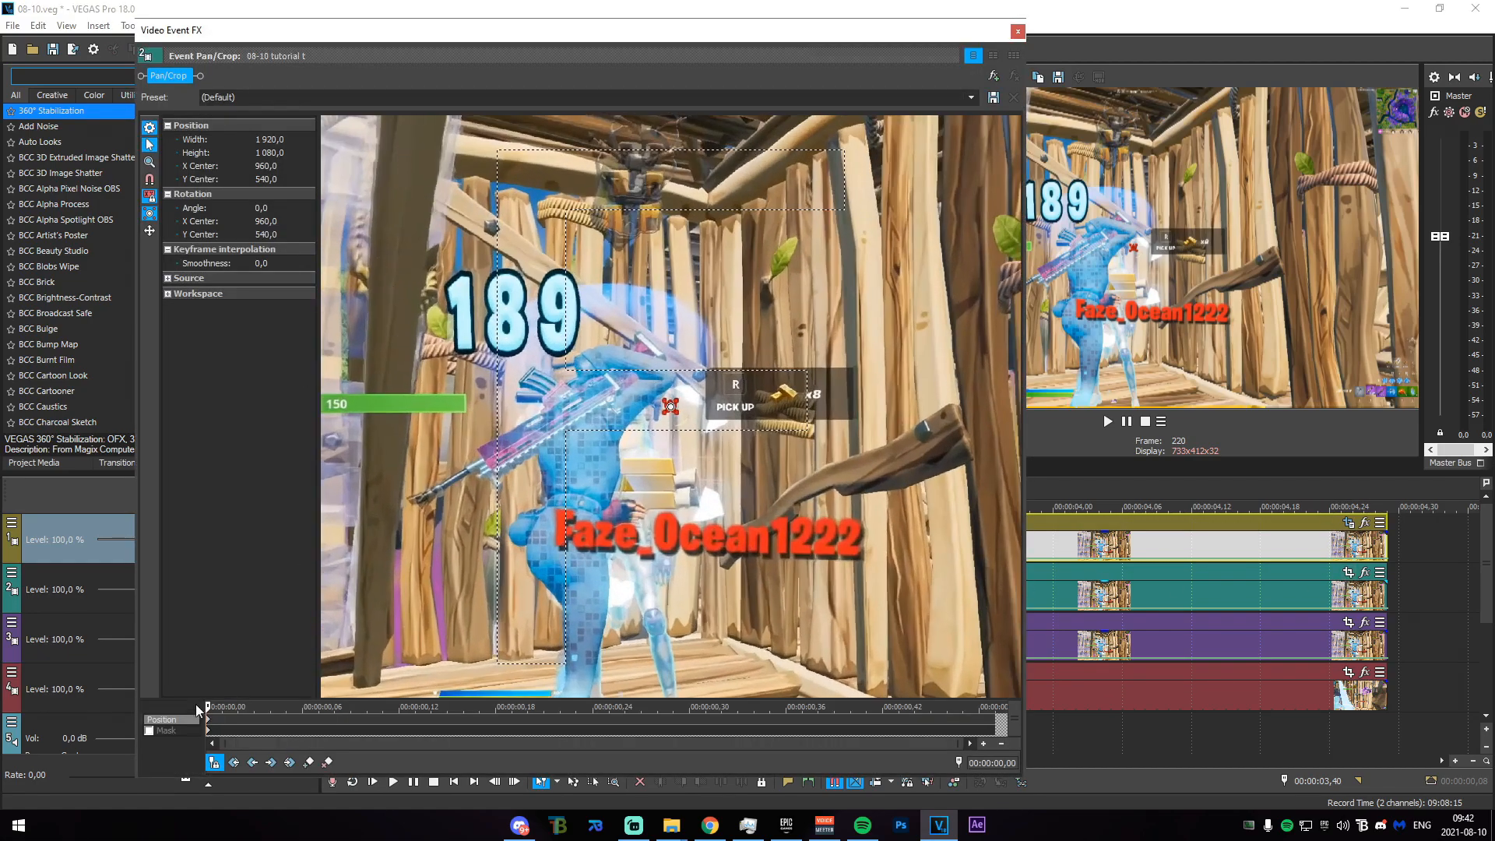
pyautogui.click(150, 731)
pyautogui.moveTo(407, 539); pyautogui.dragTo(642, 566)
pyautogui.hotkey('ctrl', 'z')
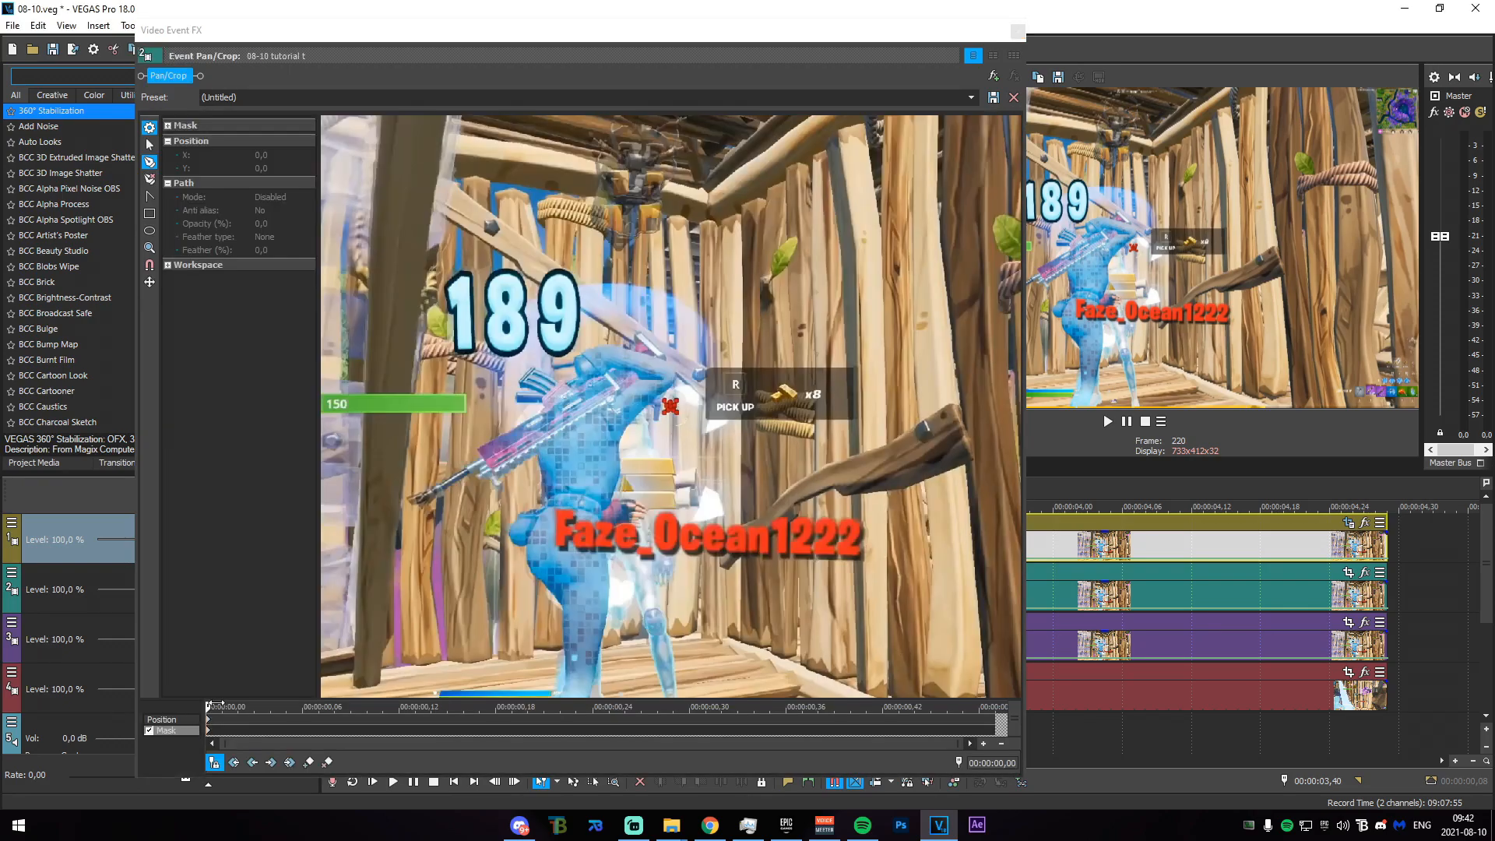
# Trace a closed mask around the digit 8 of the damage number on the second copy, then close Event Pan/Crop.
pyautogui.click(150, 144)
pyautogui.scroll(8, 623, 439)
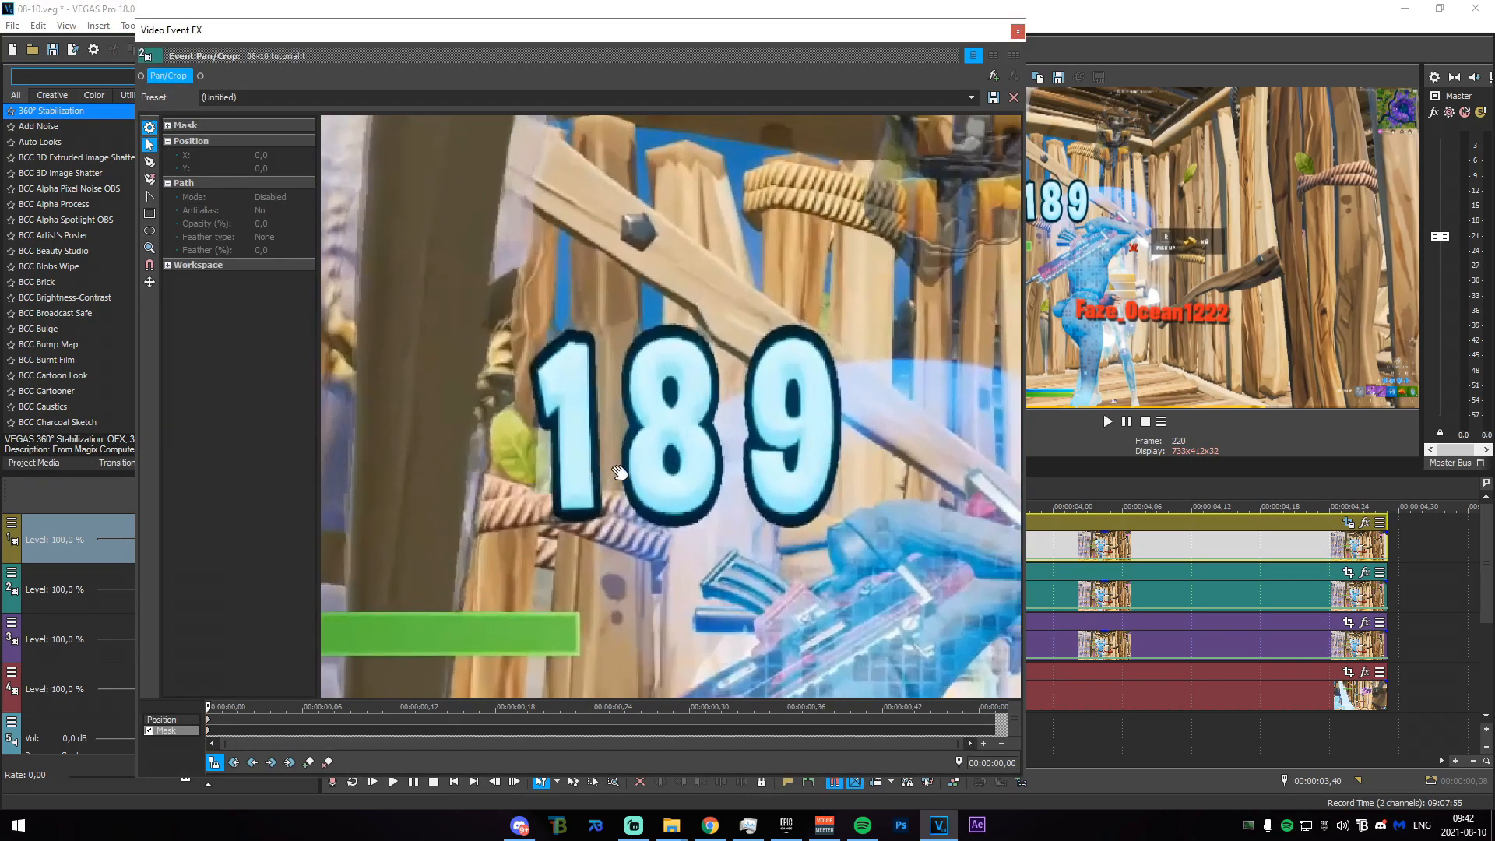
pyautogui.scroll(4, 623, 440)
pyautogui.click(149, 162)
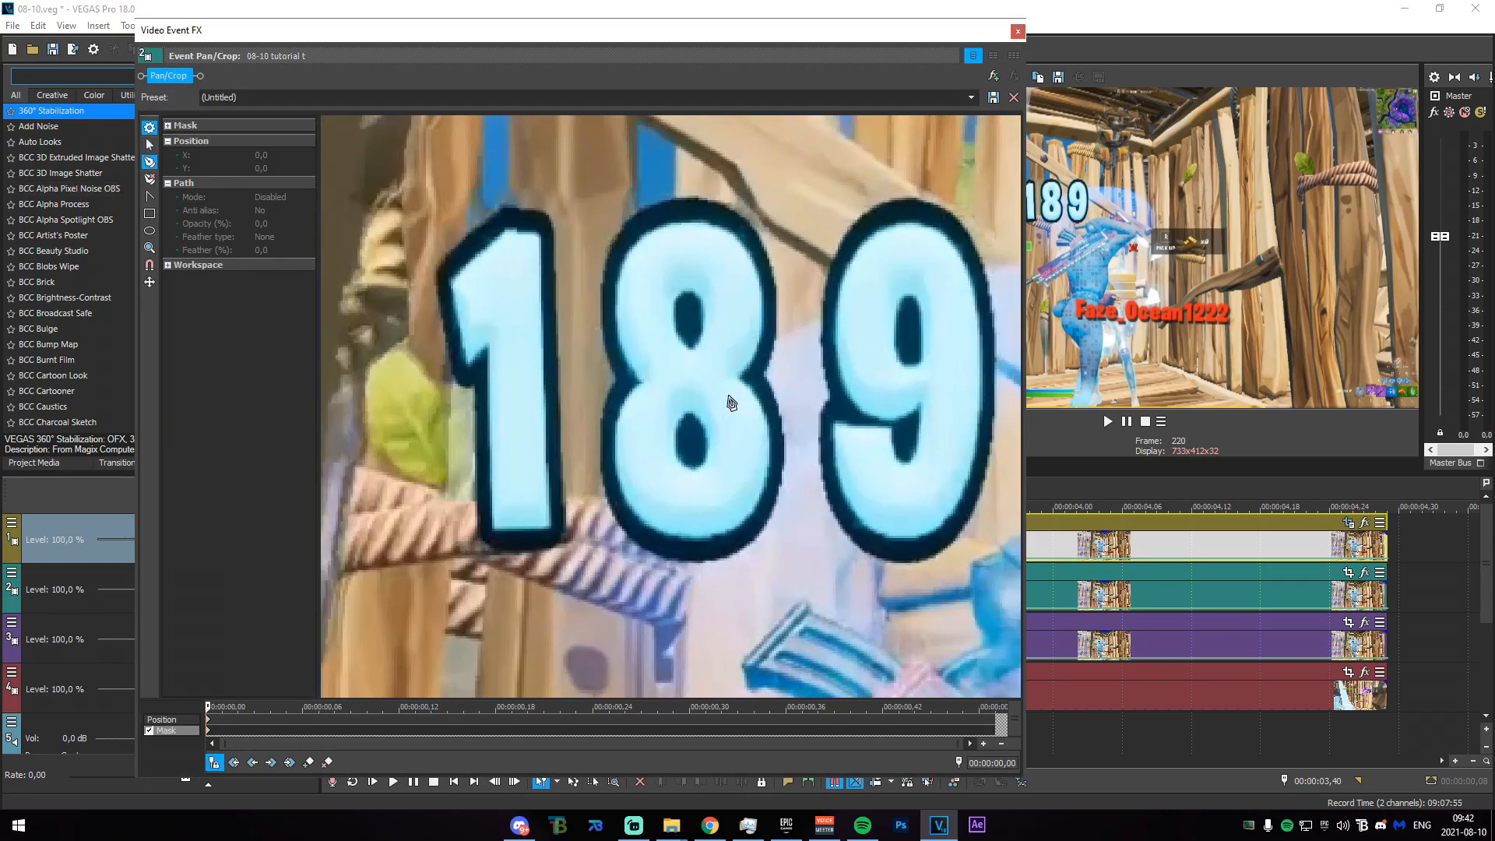
pyautogui.click(765, 378)
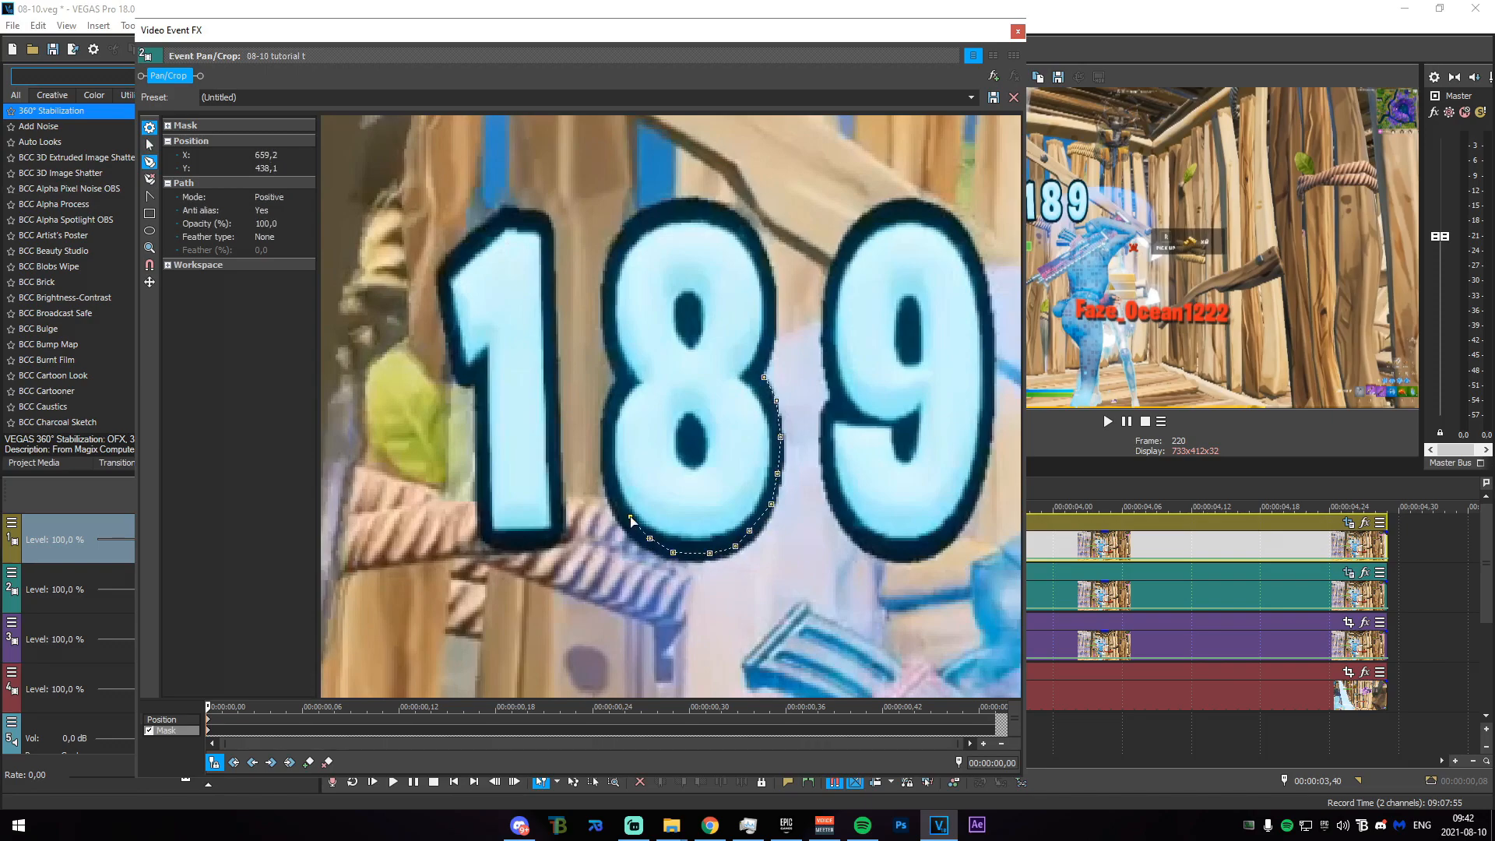
pyautogui.scroll(1, 629, 375)
pyautogui.click(622, 361)
pyautogui.click(617, 332)
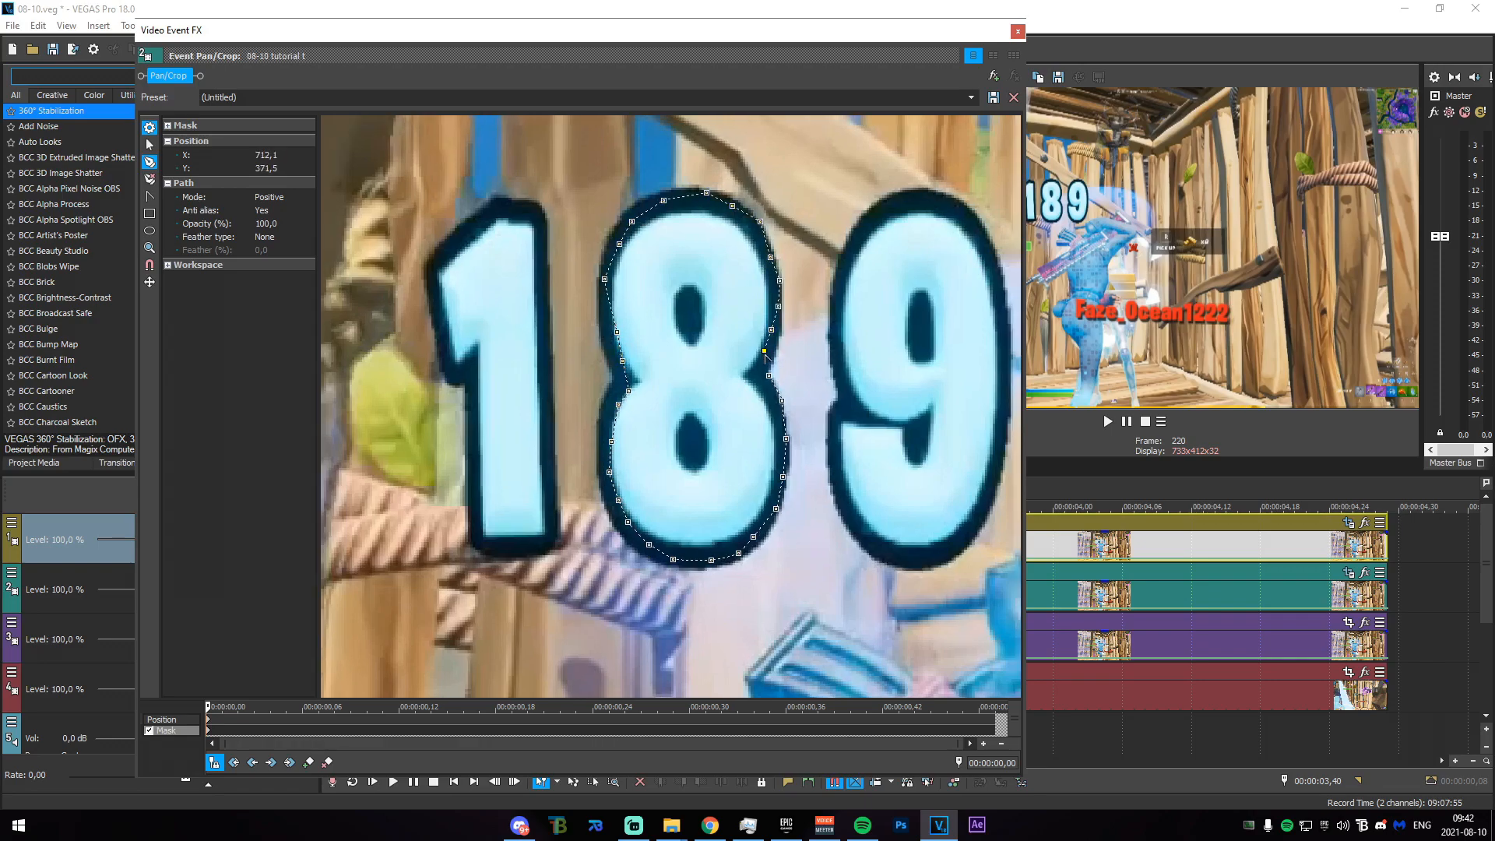
pyautogui.click(767, 378)
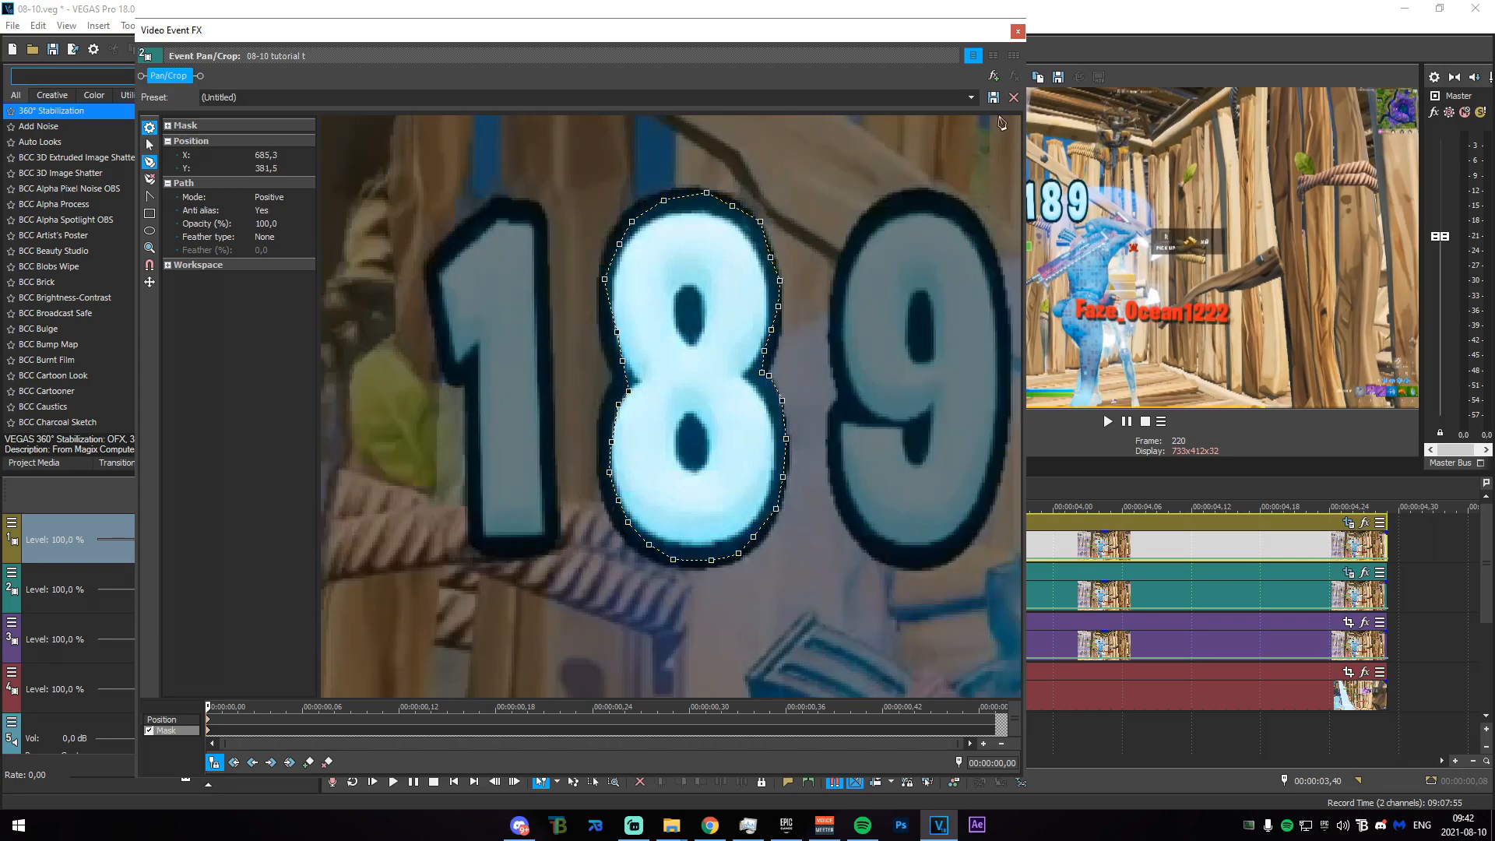
pyautogui.click(1017, 32)
# Open Event Pan/Crop for the third freeze-frame copy and enable masking.
pyautogui.click(1348, 622)
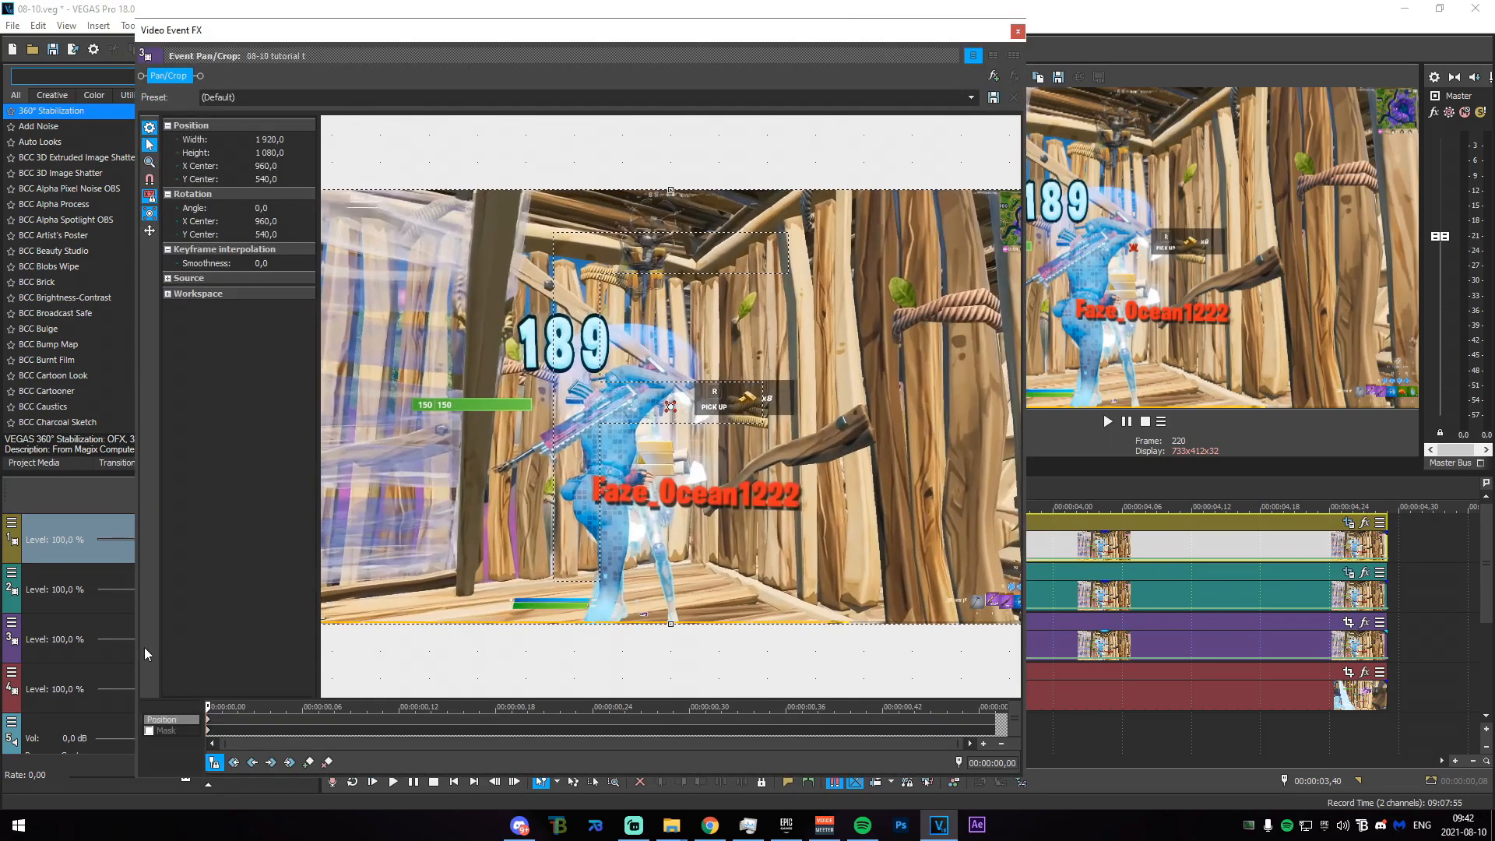
pyautogui.click(149, 731)
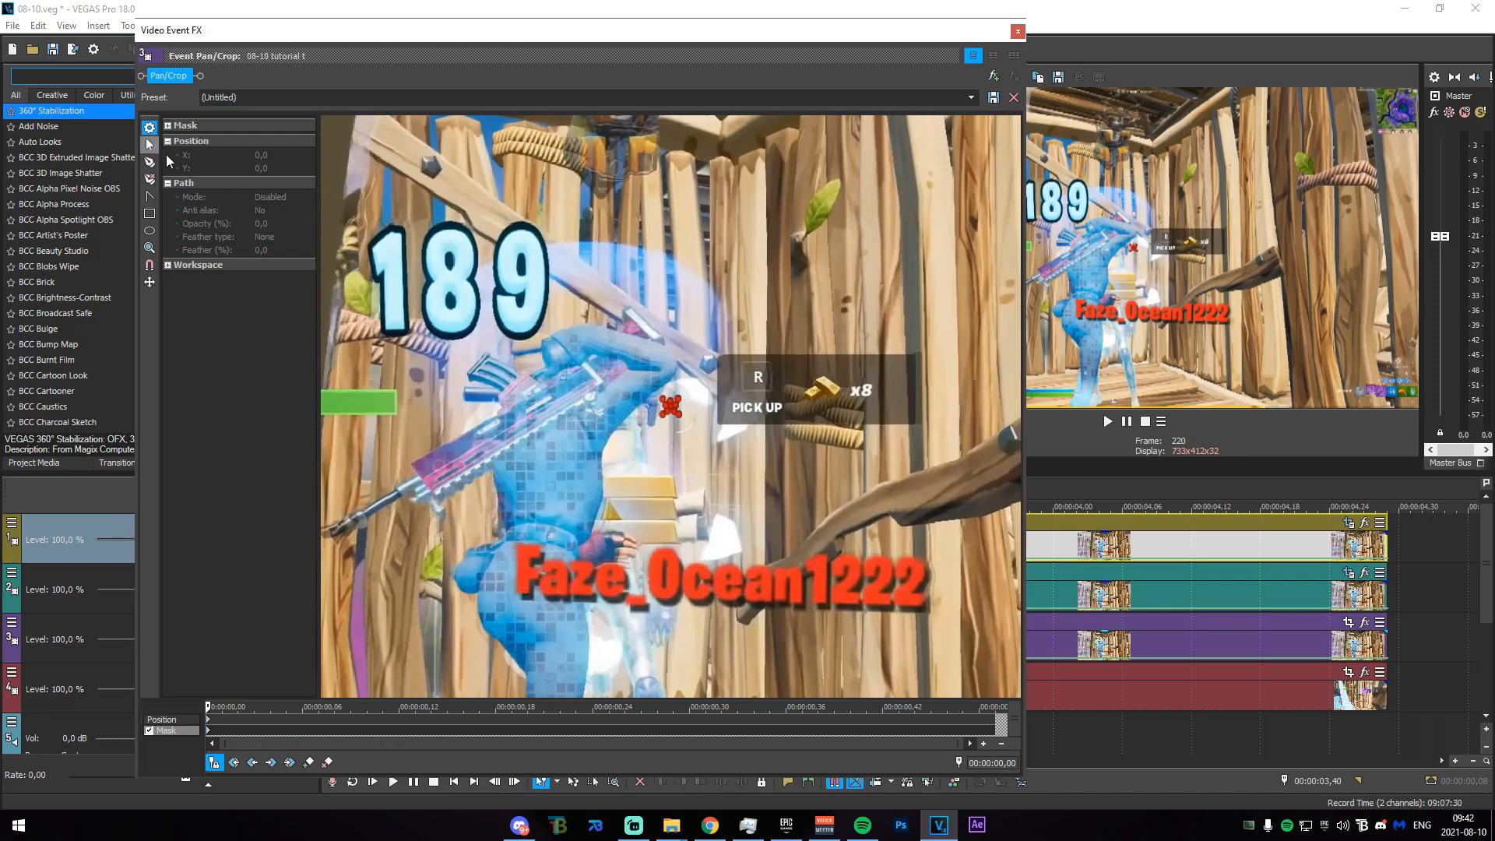
pyautogui.moveTo(542, 284); pyautogui.dragTo(601, 343)
pyautogui.scroll(5, 604, 350)
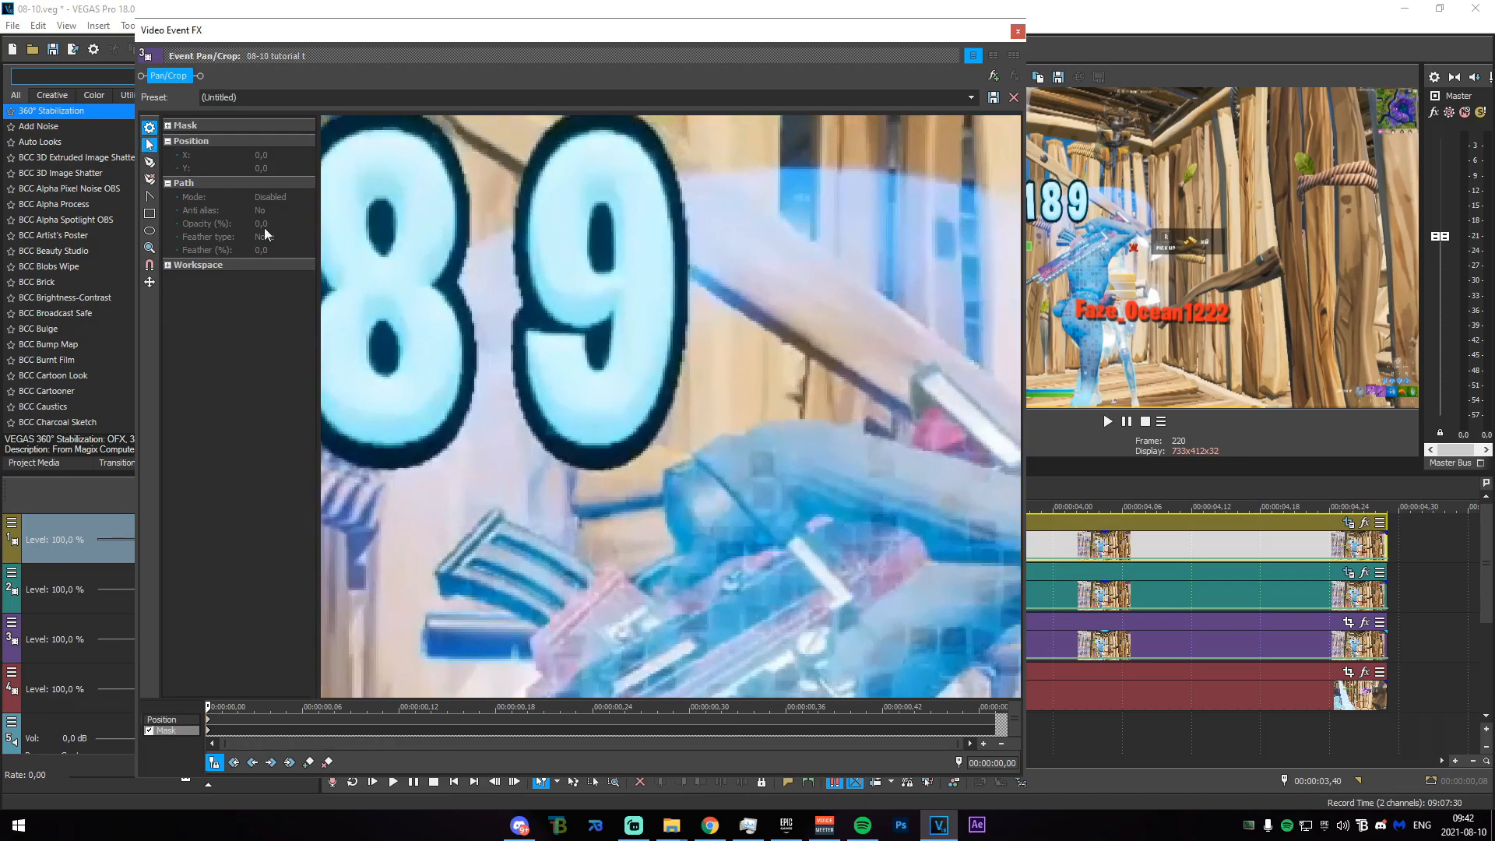
# Fit an oval mask around the digit 9 of the damage number on the third copy, then close Event Pan/Crop.
pyautogui.moveTo(540, 129); pyautogui.dragTo(685, 454)
pyautogui.moveTo(544, 293); pyautogui.dragTo(513, 293)
pyautogui.moveTo(600, 451); pyautogui.dragTo(601, 466)
pyautogui.moveTo(600, 139); pyautogui.dragTo(601, 106)
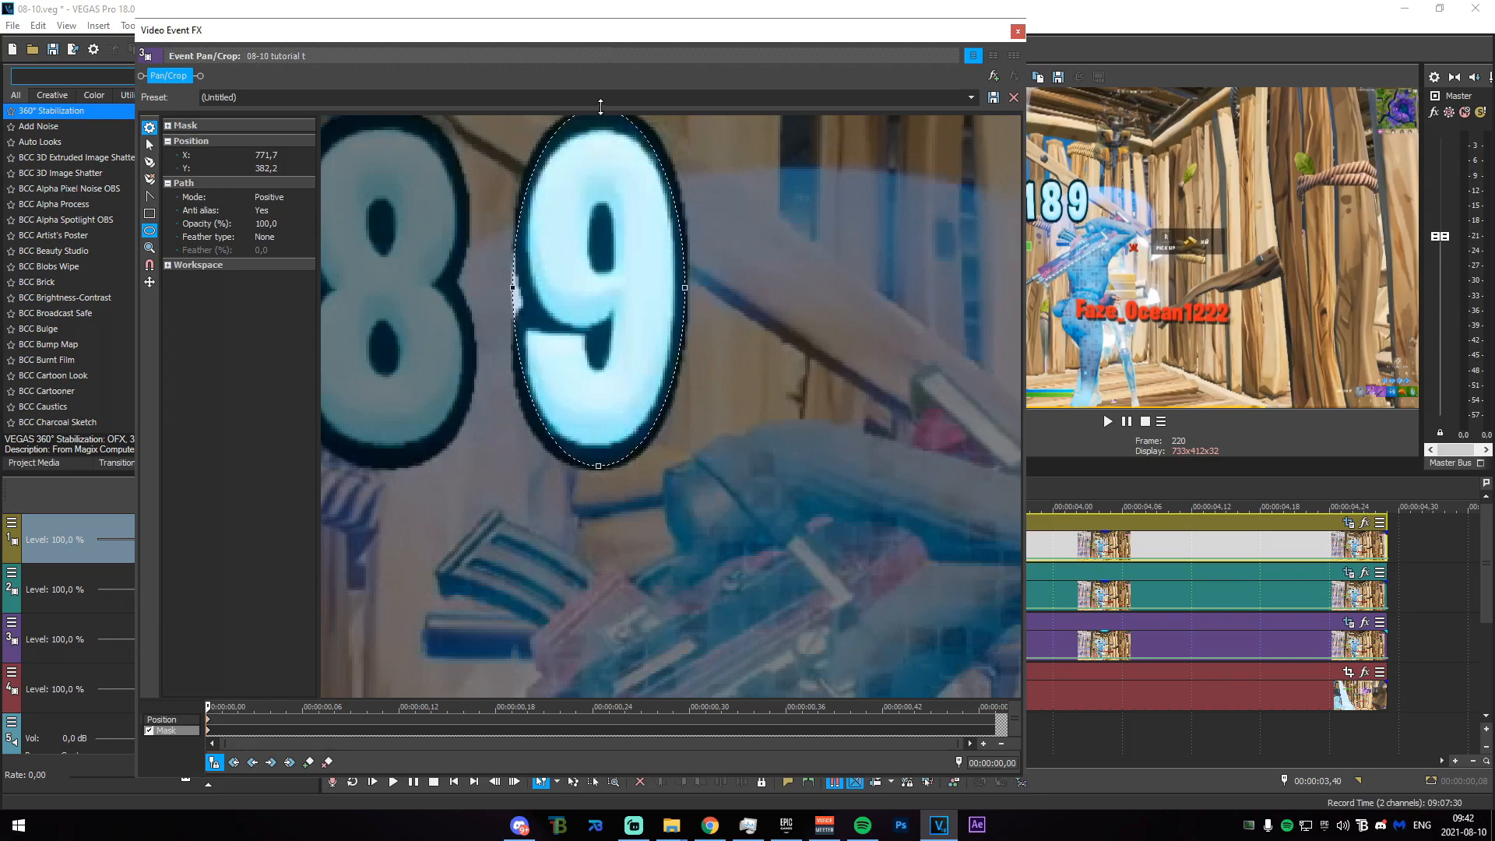
pyautogui.click(667, 275)
pyautogui.moveTo(681, 286); pyautogui.dragTo(684, 287)
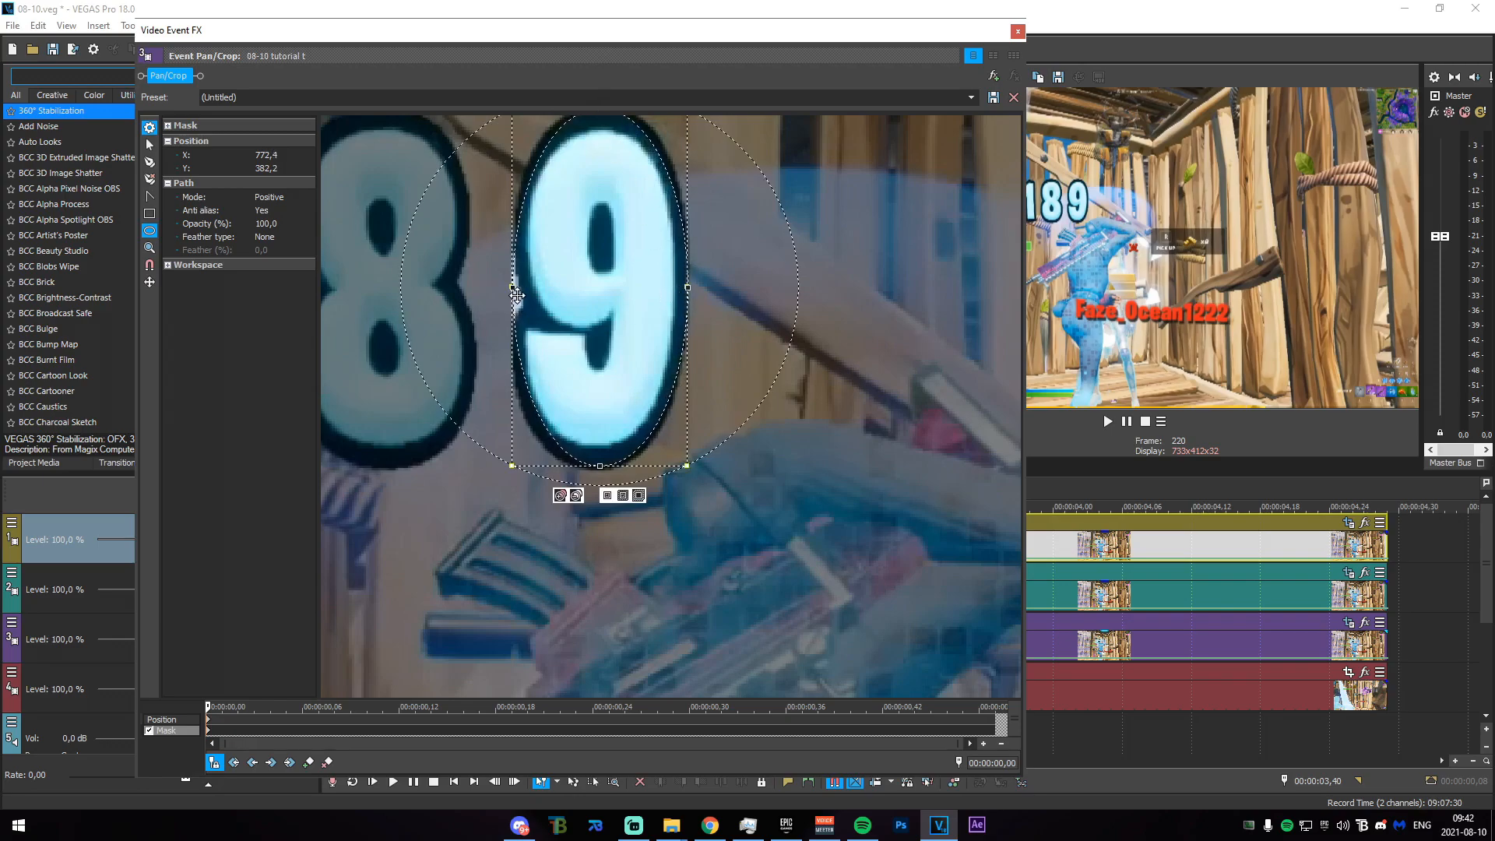
pyautogui.moveTo(512, 288); pyautogui.dragTo(513, 289)
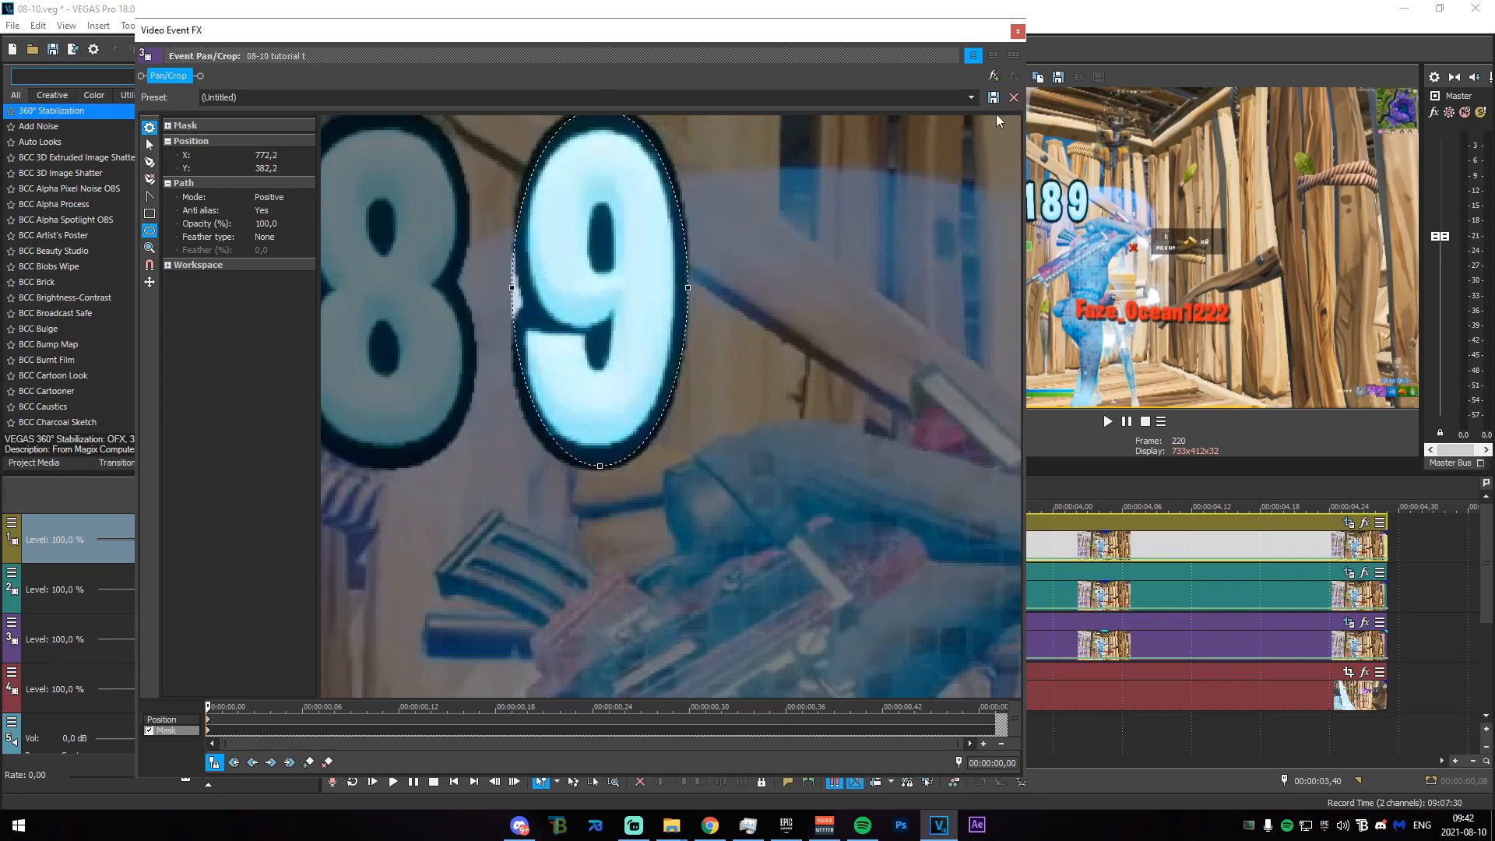
pyautogui.click(1018, 32)
# Mute the base clip's track to check the masked digits on their own, then unmute it.
pyautogui.moveTo(661, 640); pyautogui.dragTo(836, 637)
pyautogui.click(284, 674)
pyautogui.moveTo(638, 623); pyautogui.dragTo(949, 623)
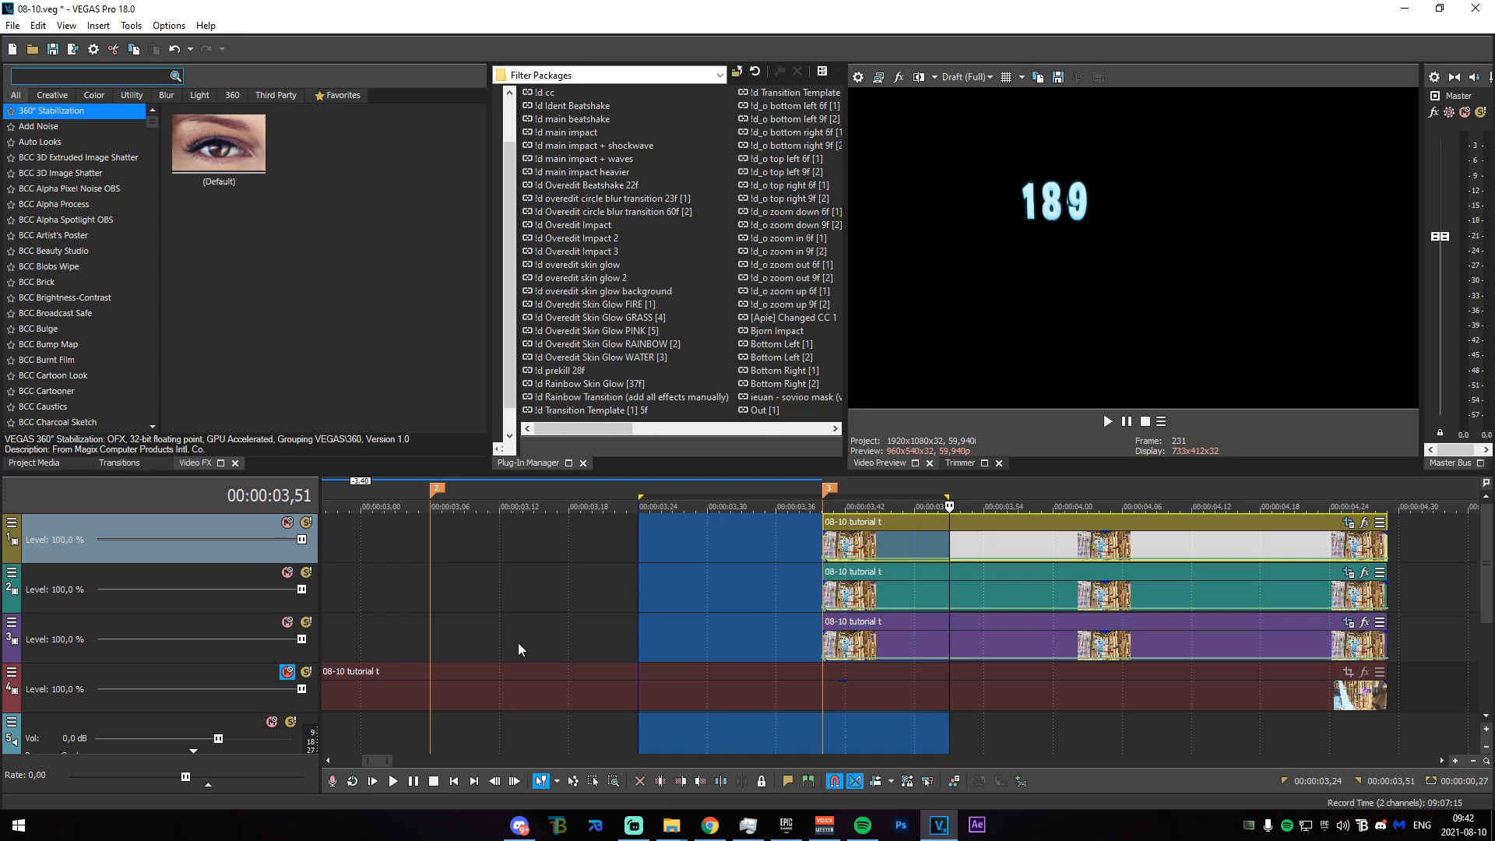
pyautogui.click(287, 674)
# Stagger the three copies: the topmost ending at marker 1, the second starting at marker 1, the third starting at marker 2.
pyautogui.scroll(-5, 498, 646)
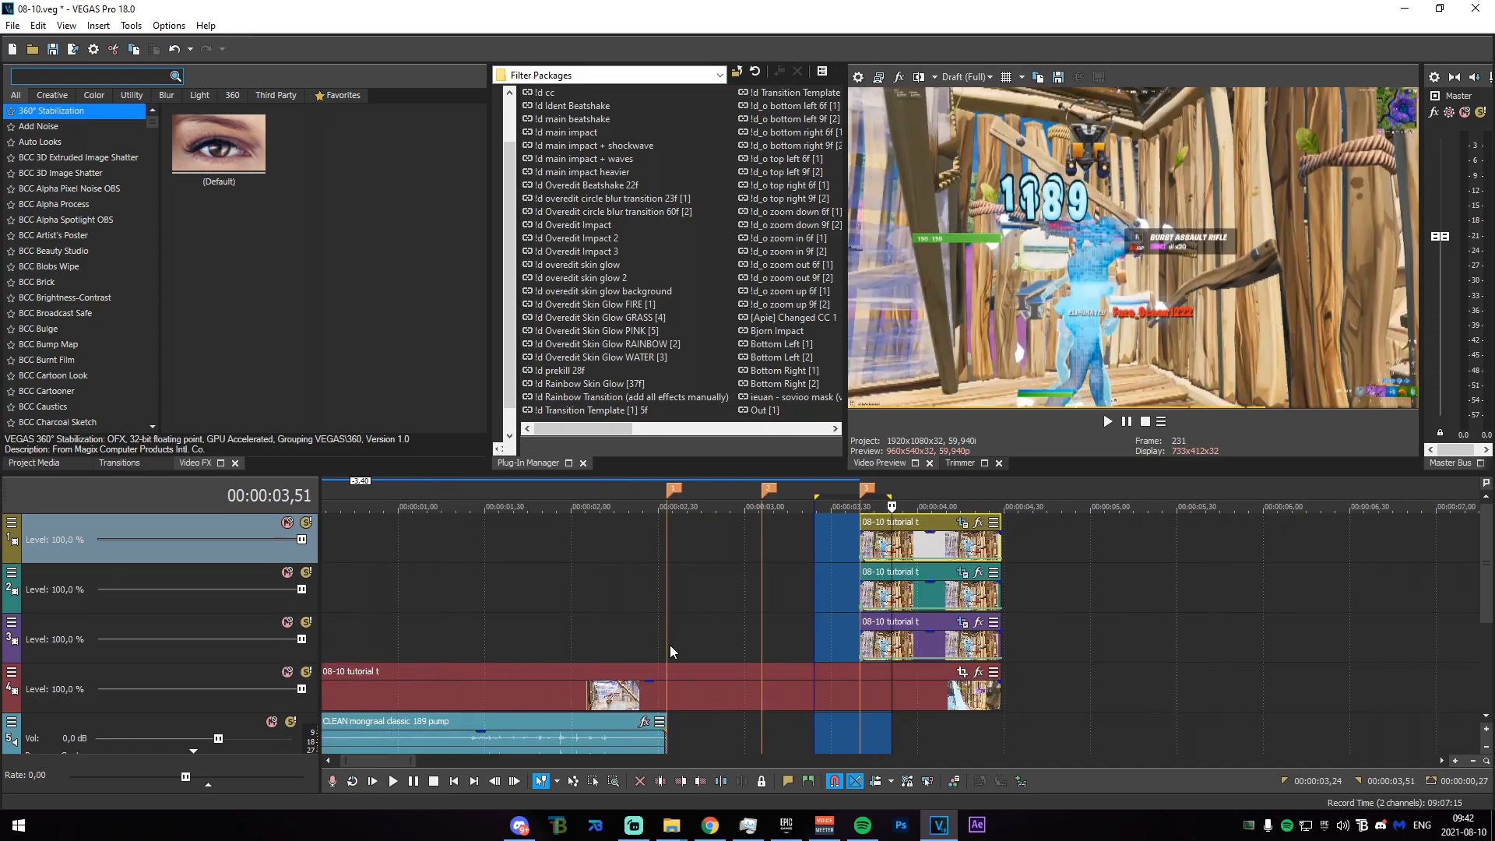
pyautogui.click(670, 646)
pyautogui.scroll(1, 1120, 545)
pyautogui.scroll(-1, 1120, 545)
pyautogui.moveTo(1017, 544); pyautogui.dragTo(835, 538)
pyautogui.moveTo(991, 609); pyautogui.dragTo(893, 604)
pyautogui.moveTo(738, 633)
pyautogui.mouseDown()
pyautogui.moveTo(983, 646)
pyautogui.moveTo(914, 643)
pyautogui.mouseUp()
pyautogui.click(1010, 652)
pyautogui.moveTo(823, 543); pyautogui.dragTo(681, 544)
pyautogui.moveTo(906, 605); pyautogui.dragTo(812, 593)
pyautogui.click(671, 584)
pyautogui.click(754, 552)
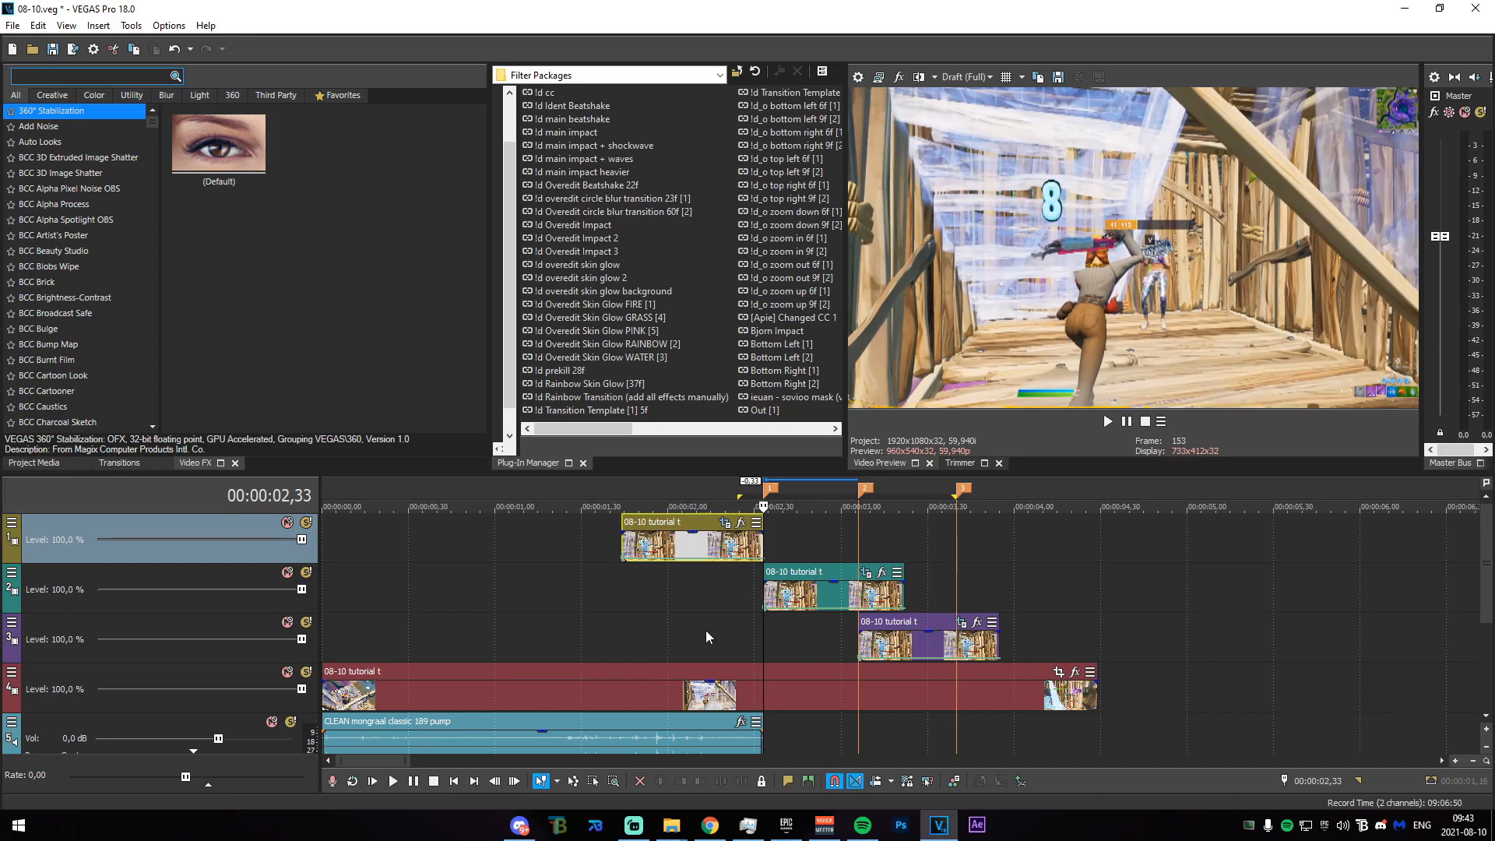
# Extend the ends of the topmost and second freeze-frame copies to marker 3.
pyautogui.moveTo(705, 629); pyautogui.dragTo(745, 615)
pyautogui.moveTo(762, 549); pyautogui.dragTo(956, 549)
pyautogui.moveTo(907, 599); pyautogui.dragTo(956, 601)
pyautogui.moveTo(582, 610); pyautogui.dragTo(714, 605)
pyautogui.click(714, 605)
# Split the topmost copy about 16 frames before marker 1 and delete the part before the cut.
pyautogui.scroll(2, 714, 605)
pyautogui.click(896, 550)
pyautogui.press('s')
pyautogui.click(889, 550)
pyautogui.press('Delete')
# Split the second copy about 17 frames before marker 2 and delete the part before the cut.
pyautogui.moveTo(864, 605); pyautogui.dragTo(1203, 643)
pyautogui.click(1082, 601)
pyautogui.press('s')
pyautogui.click(1055, 595)
pyautogui.press('Delete')
# Split the third copy shortly before marker 3 and delete the part before the cut.
pyautogui.click(1267, 645)
pyautogui.press('s')
pyautogui.click(1231, 645)
pyautogui.press('Delete')
# Split the third copy at marker 3 and delete the part beyond it.
pyautogui.click(912, 621)
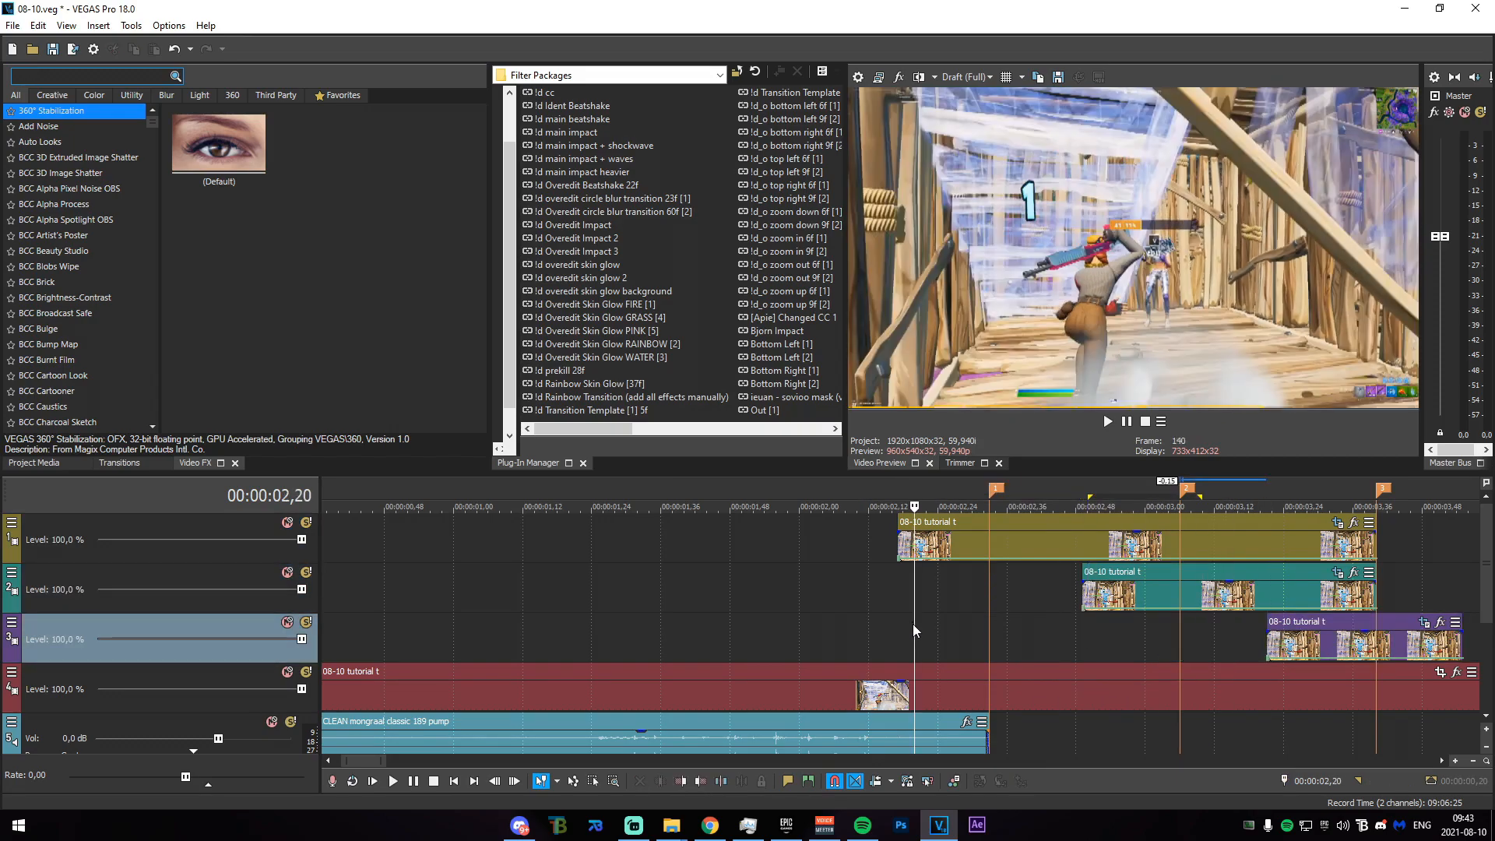
pyautogui.click(905, 549)
pyautogui.moveTo(900, 563); pyautogui.dragTo(988, 640)
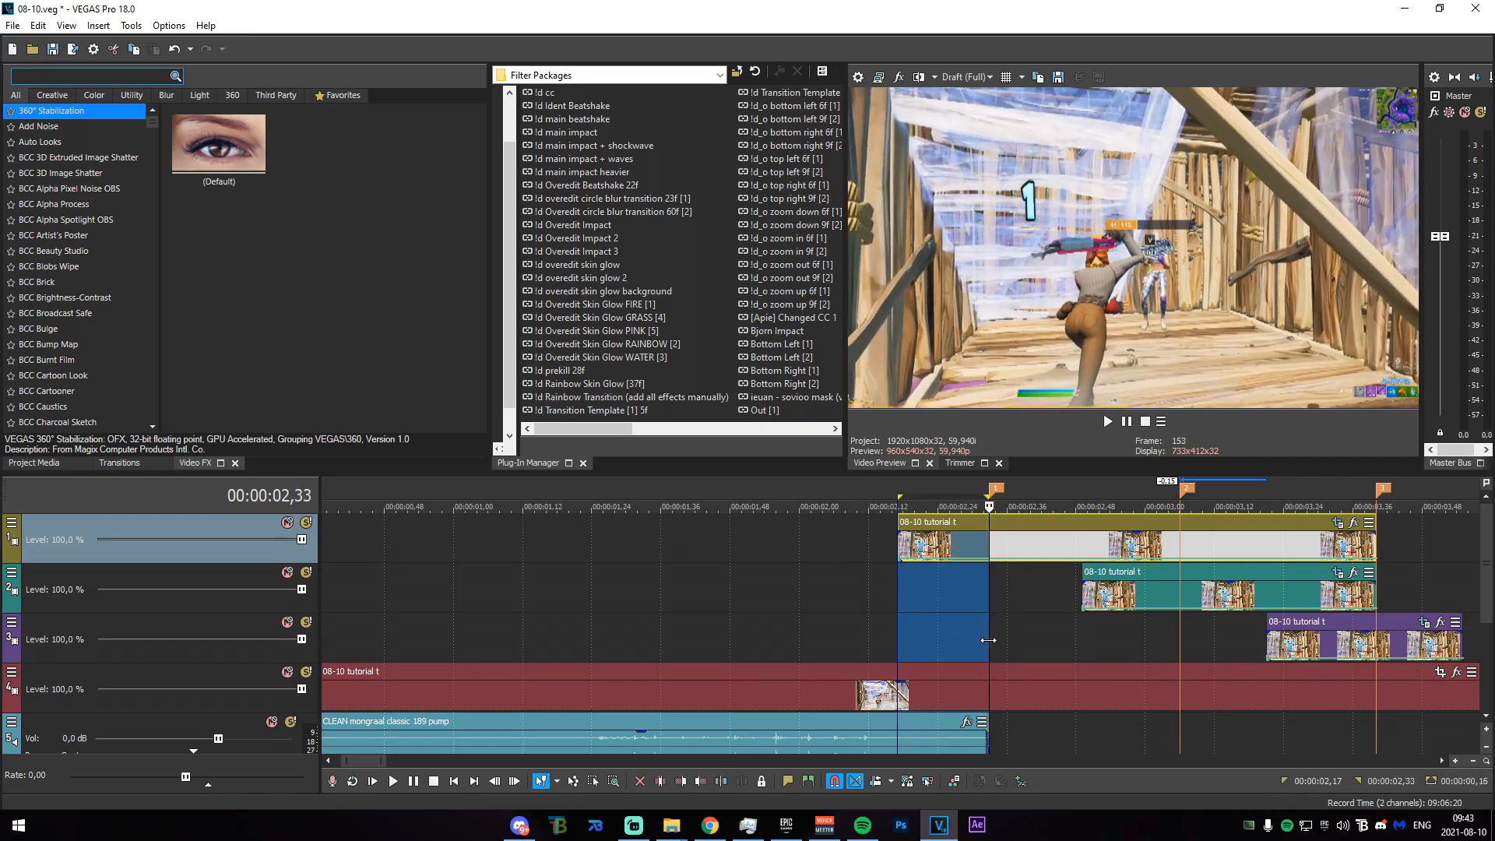
pyautogui.click(987, 553)
pyautogui.moveTo(1035, 654); pyautogui.dragTo(1377, 652)
pyautogui.click(1377, 653)
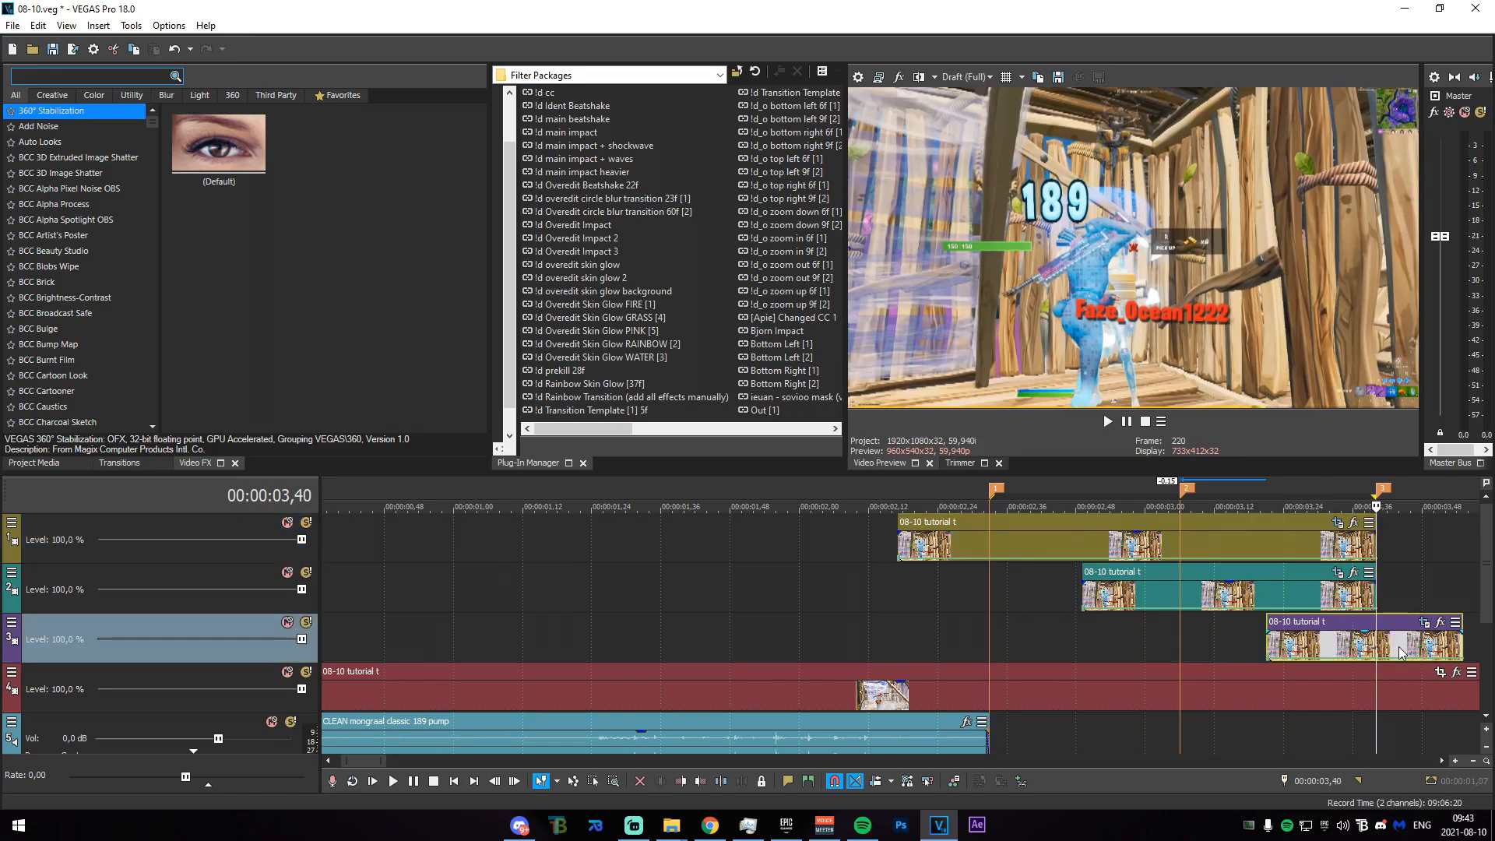
pyautogui.press('s')
pyautogui.press('Delete')
pyautogui.moveTo(1182, 658); pyautogui.dragTo(1377, 641)
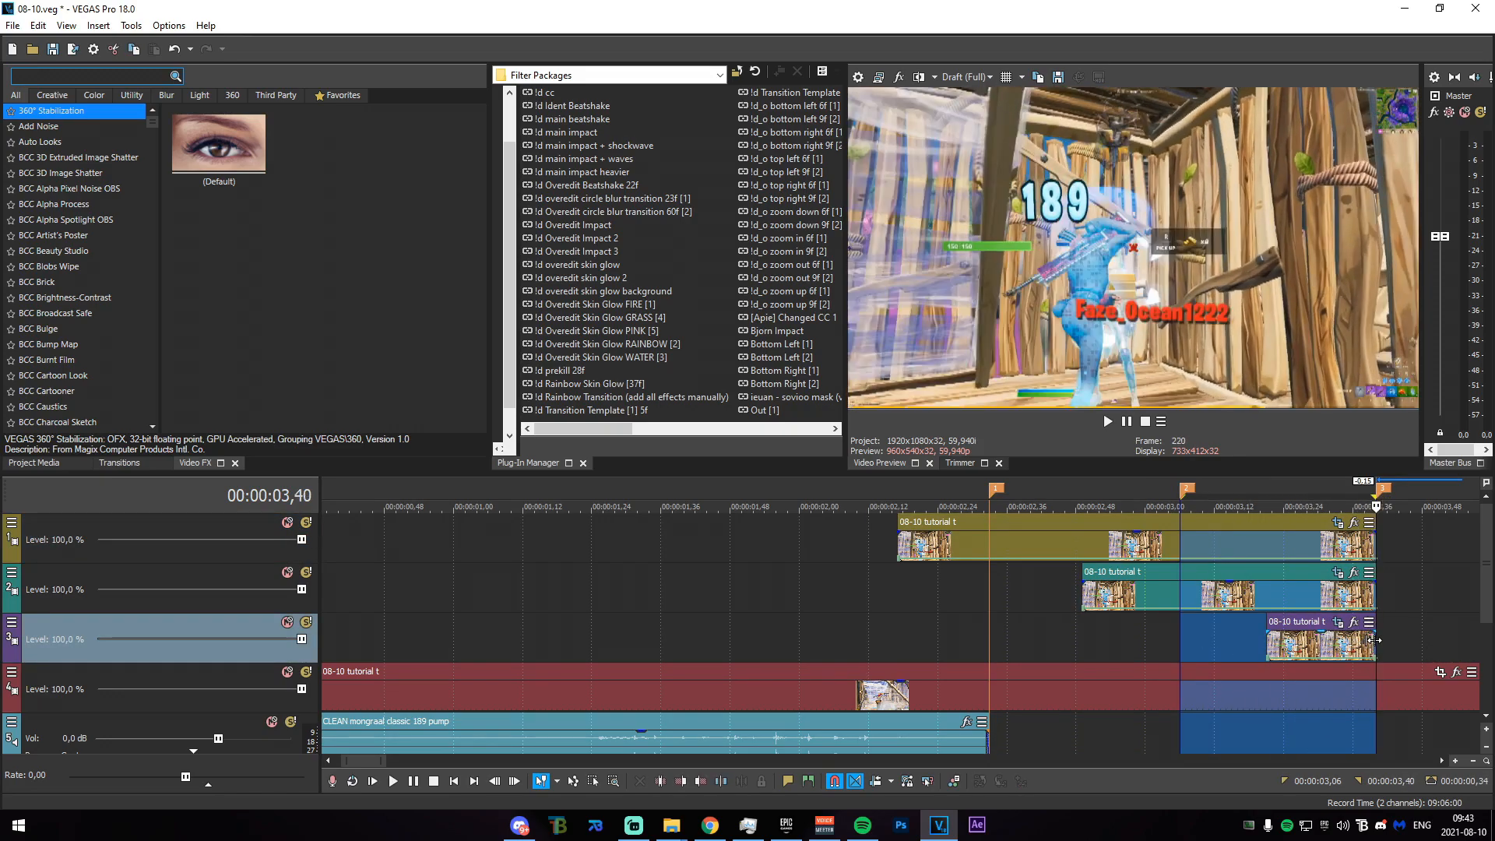
pyautogui.click(1380, 647)
# Search the video effects for "blurmocur", apply the default S_BlurMoCurves to the topmost copy, and narrow the effect window.
pyautogui.scroll(3, 1215, 600)
pyautogui.moveTo(891, 738)
pyautogui.mouseDown()
pyautogui.moveTo(852, 737)
pyautogui.moveTo(891, 730)
pyautogui.mouseUp()
pyautogui.scroll(-7, 827, 718)
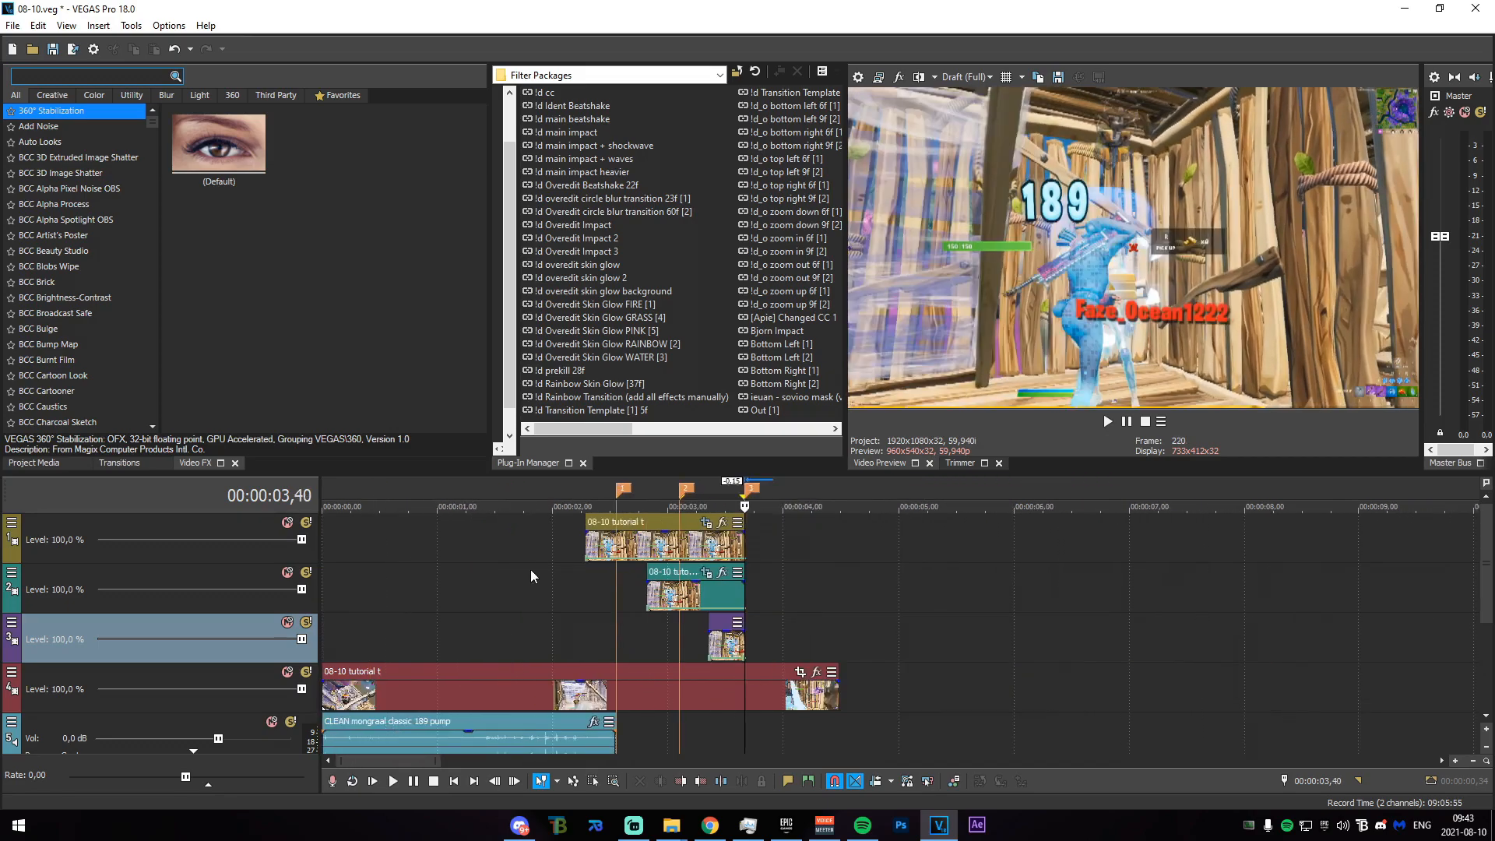
pyautogui.click(582, 546)
pyautogui.scroll(5, 662, 592)
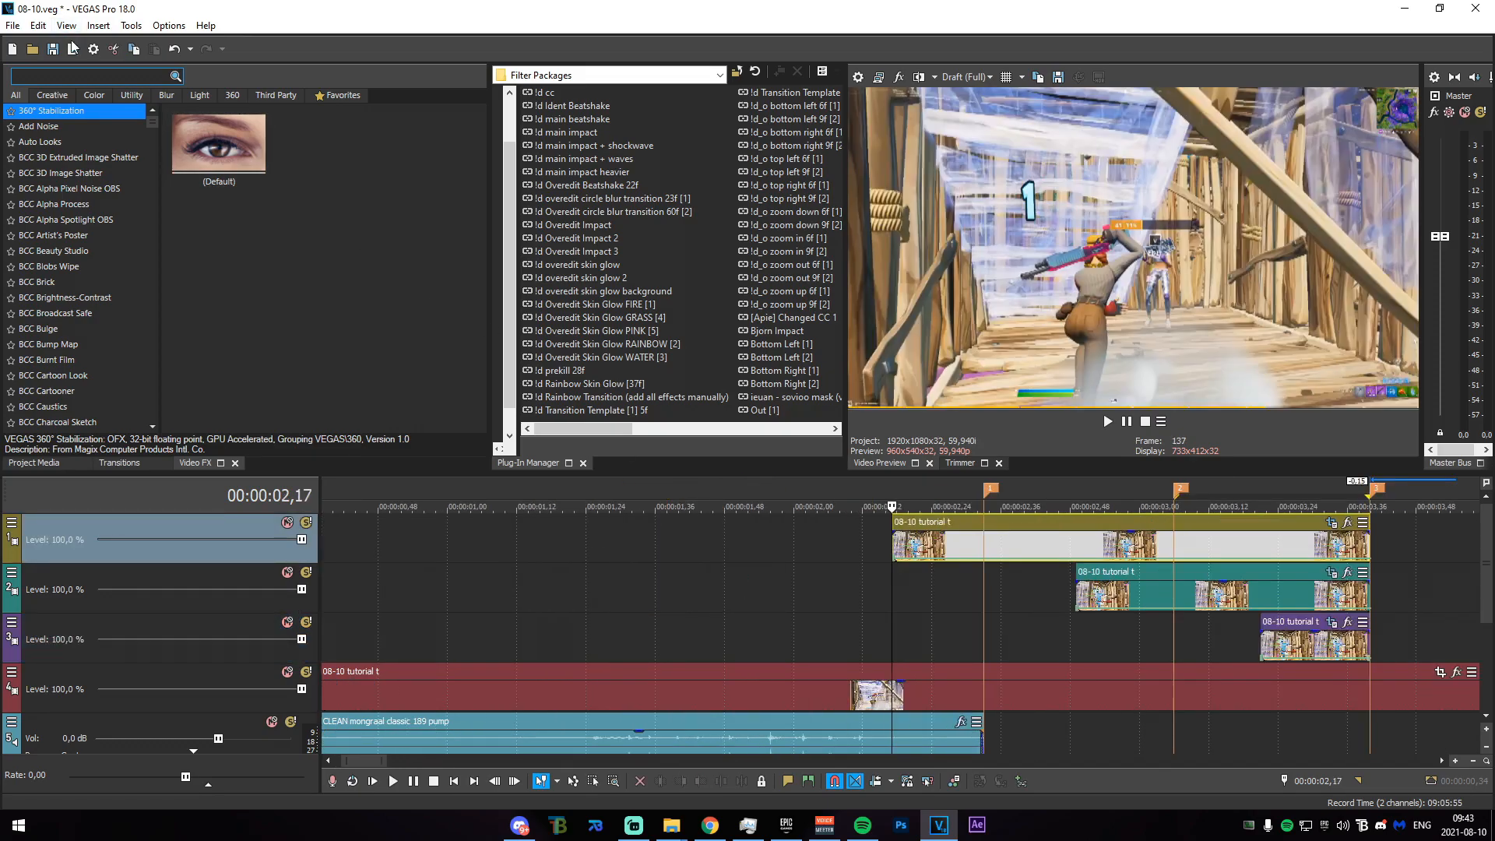
pyautogui.write('blurmocu')
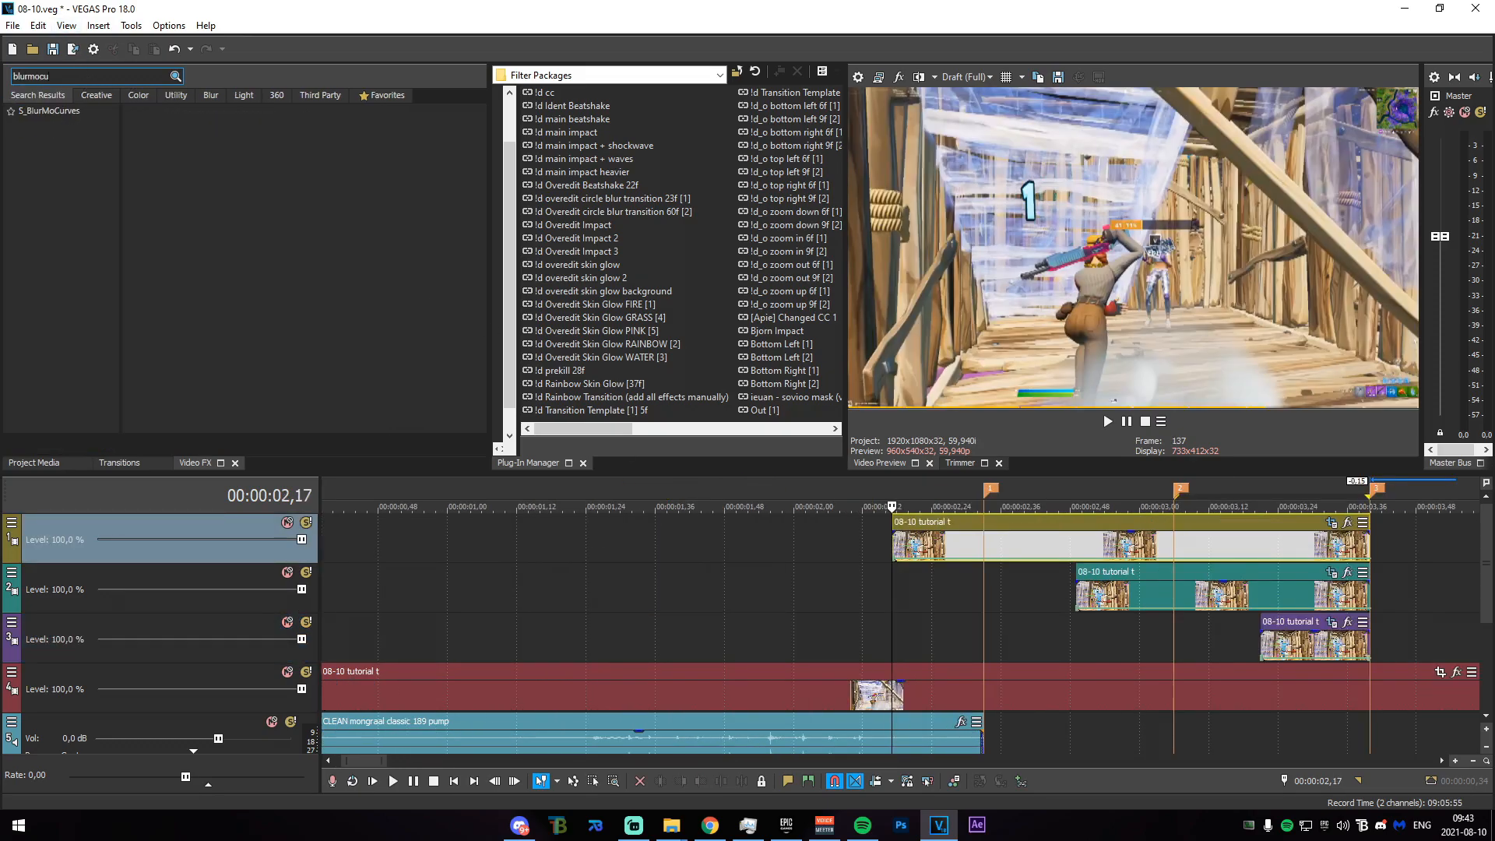
pyautogui.write('r')
pyautogui.moveTo(184, 161); pyautogui.dragTo(944, 535)
pyautogui.moveTo(1021, 181); pyautogui.dragTo(582, 184)
# Animate Shift Y on the topmost copy from 0.418 at its start to 0 at marker 1.
pyautogui.moveTo(284, 305); pyautogui.dragTo(338, 302)
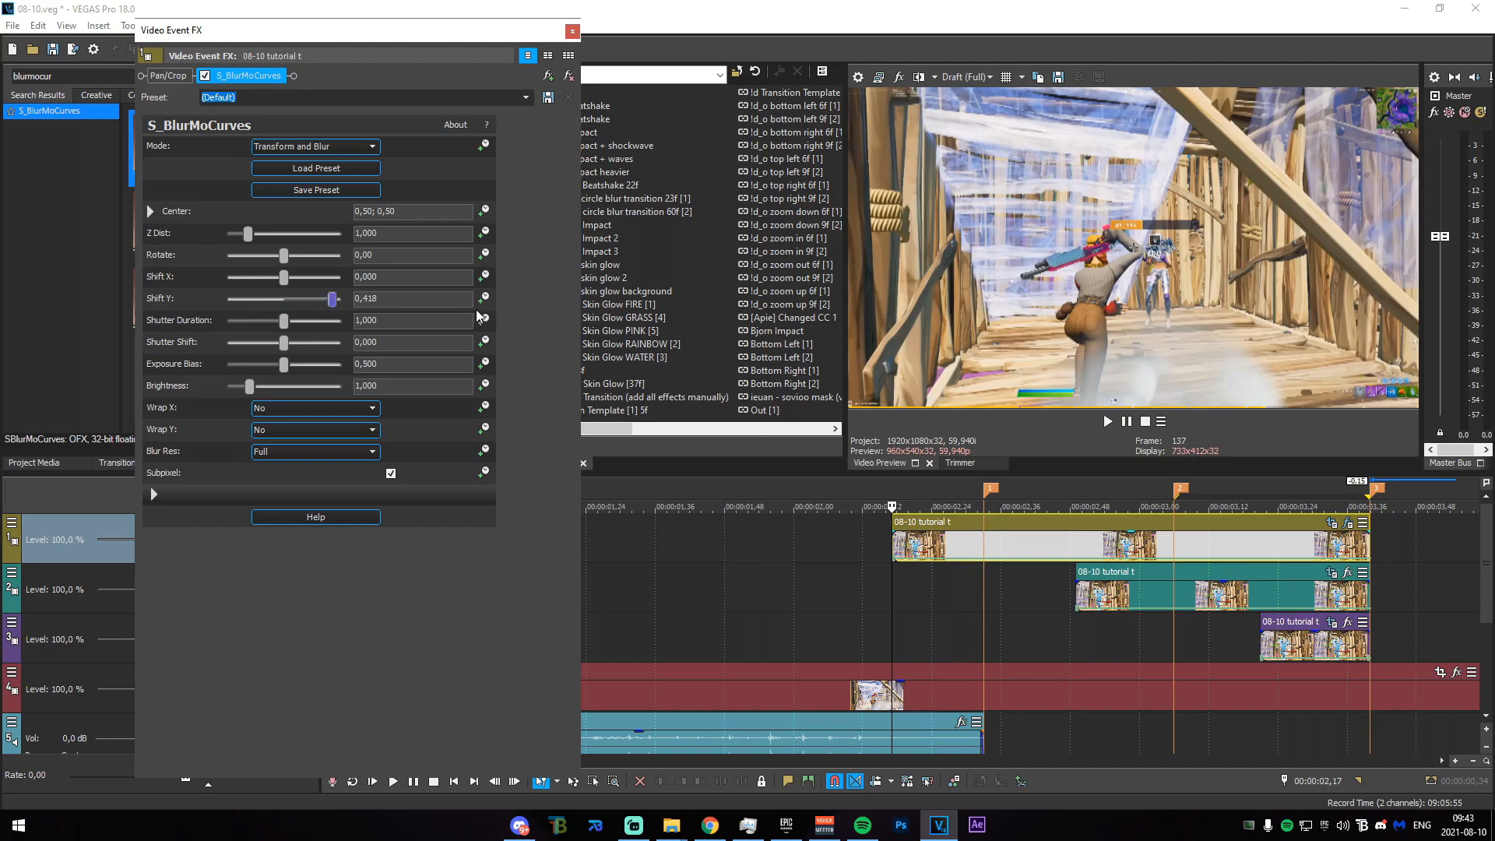
pyautogui.click(484, 297)
pyautogui.click(991, 553)
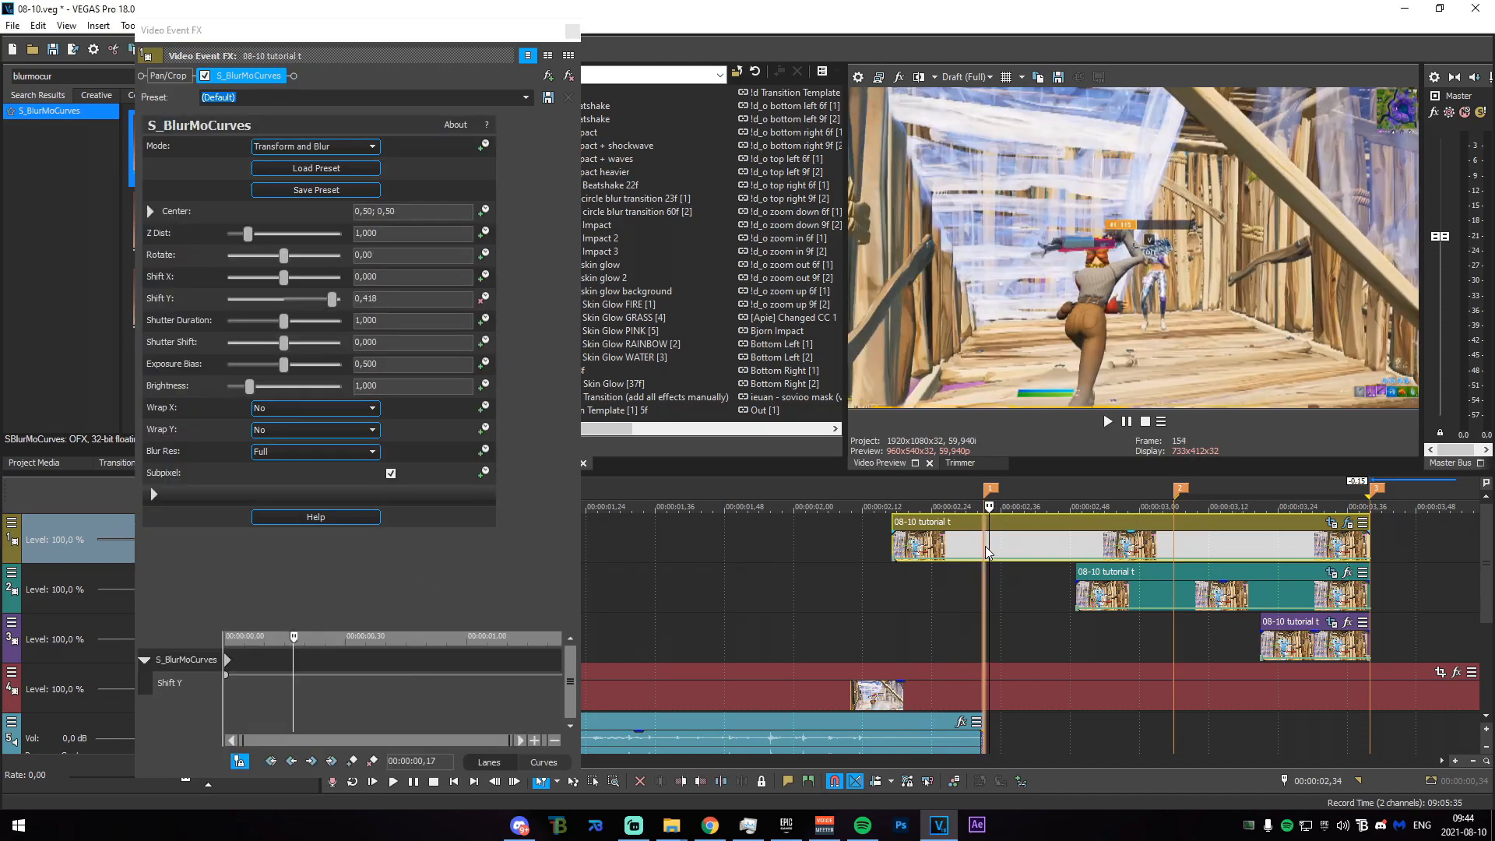
pyautogui.click(138, 296)
pyautogui.press('Return')
# Set the topmost copy's first Shift Y keyframe to Fast Fade, play back the drop-in, and close the effect window.
pyautogui.rightClick(233, 684)
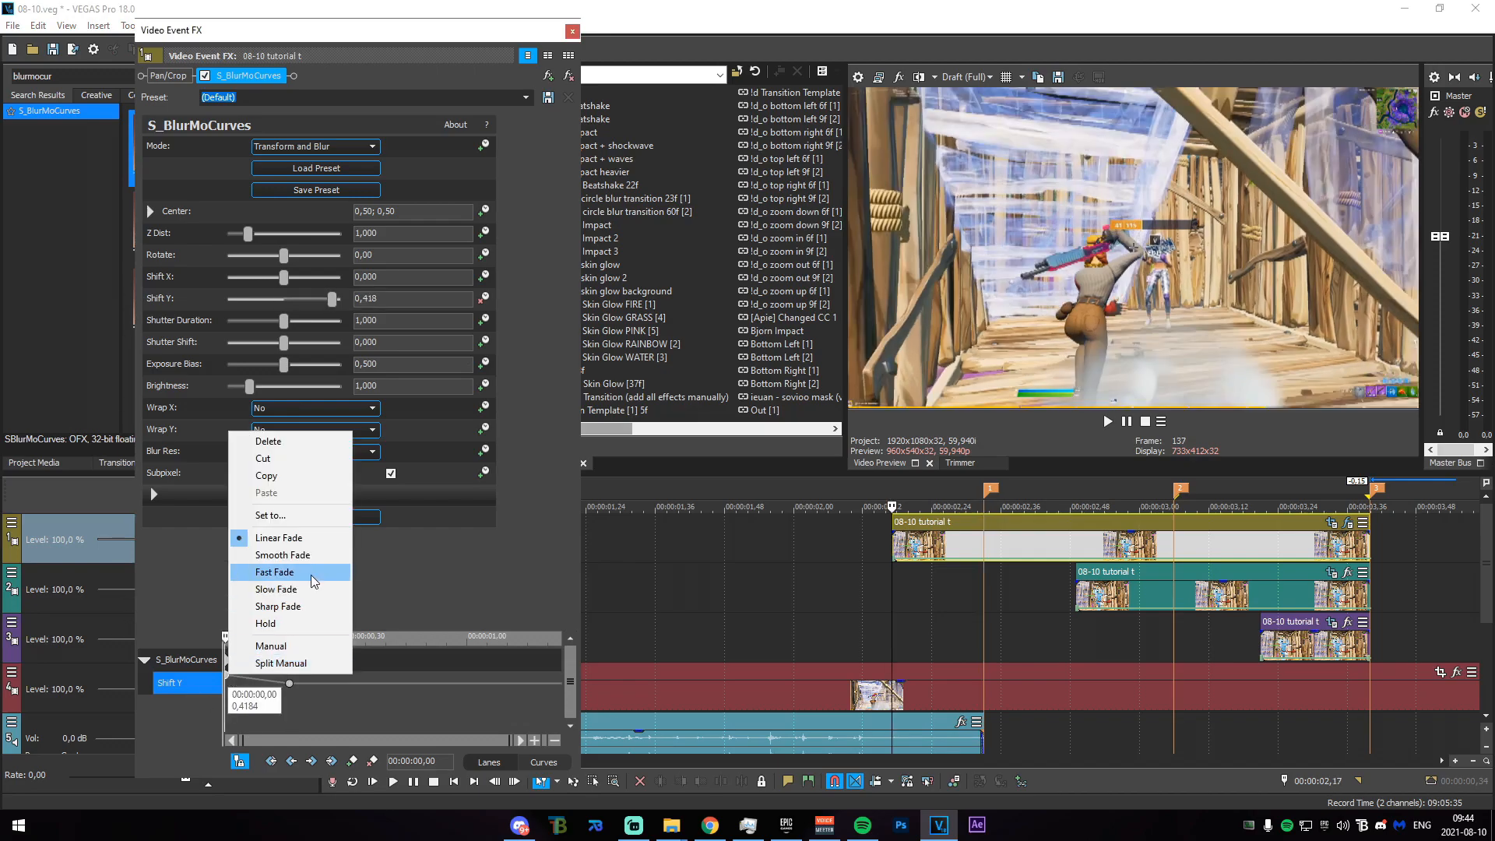
pyautogui.click(257, 570)
pyautogui.press('space')
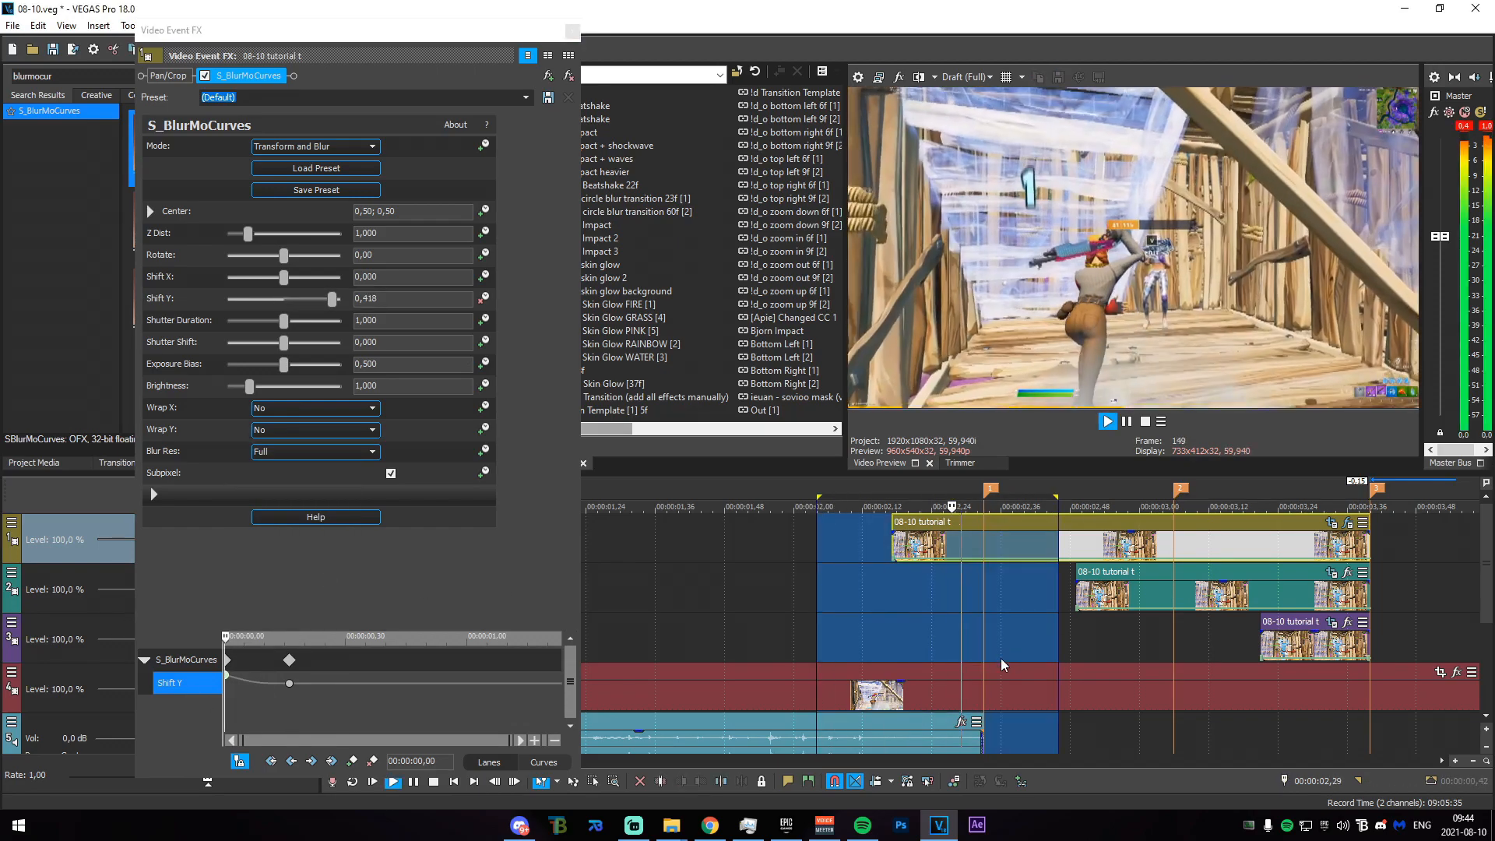
pyautogui.press('space')
pyautogui.click(571, 31)
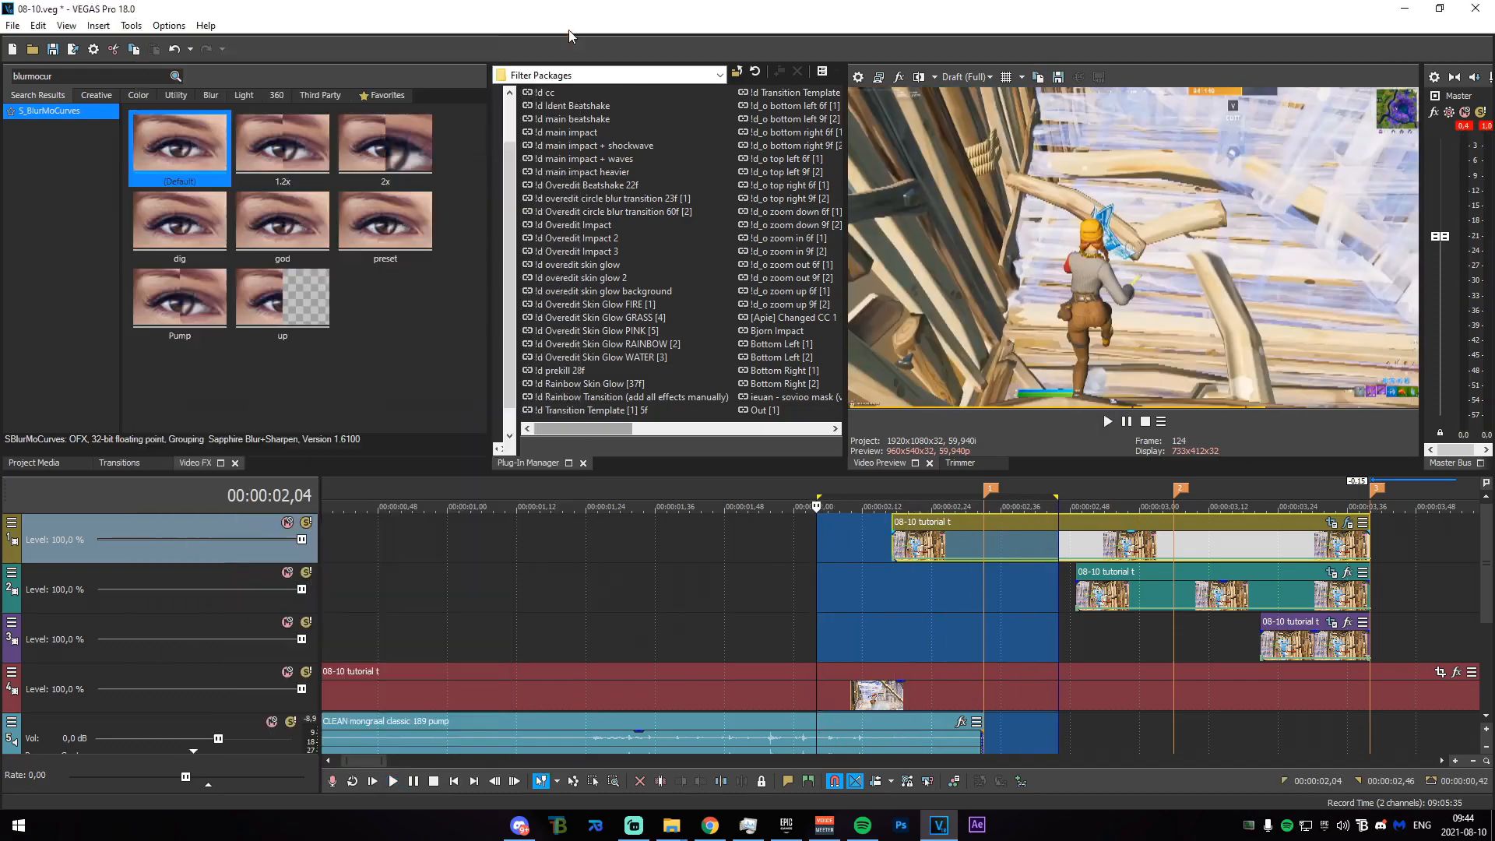
# Apply the default S_BlurMoCurves to the second freeze-frame copy and place the playhead at that copy's start.
pyautogui.click(909, 574)
pyautogui.click(983, 596)
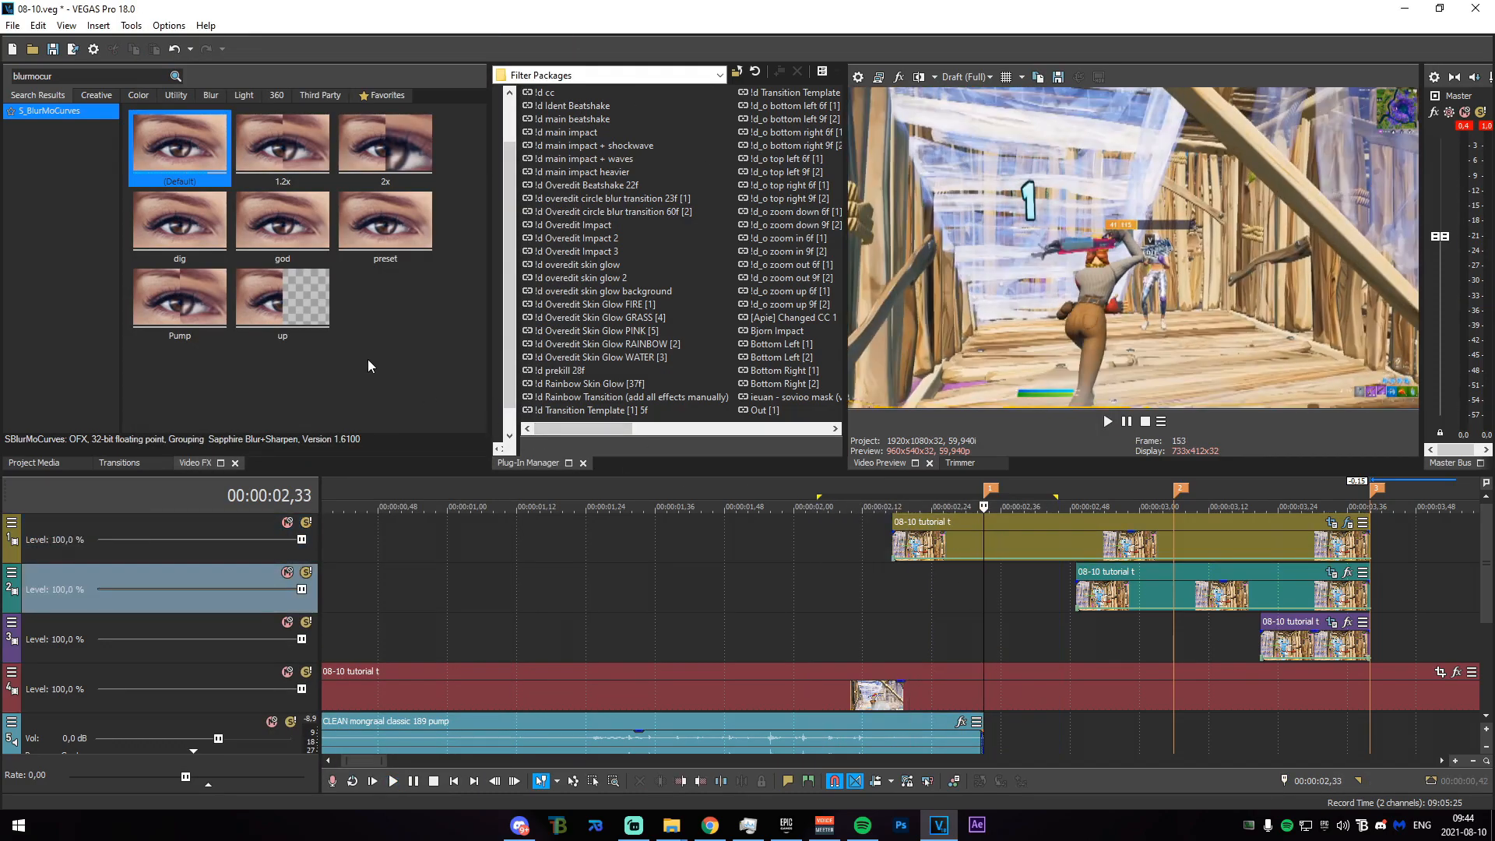
pyautogui.moveTo(190, 162); pyautogui.dragTo(1100, 600)
pyautogui.click(1097, 598)
pyautogui.click(1082, 596)
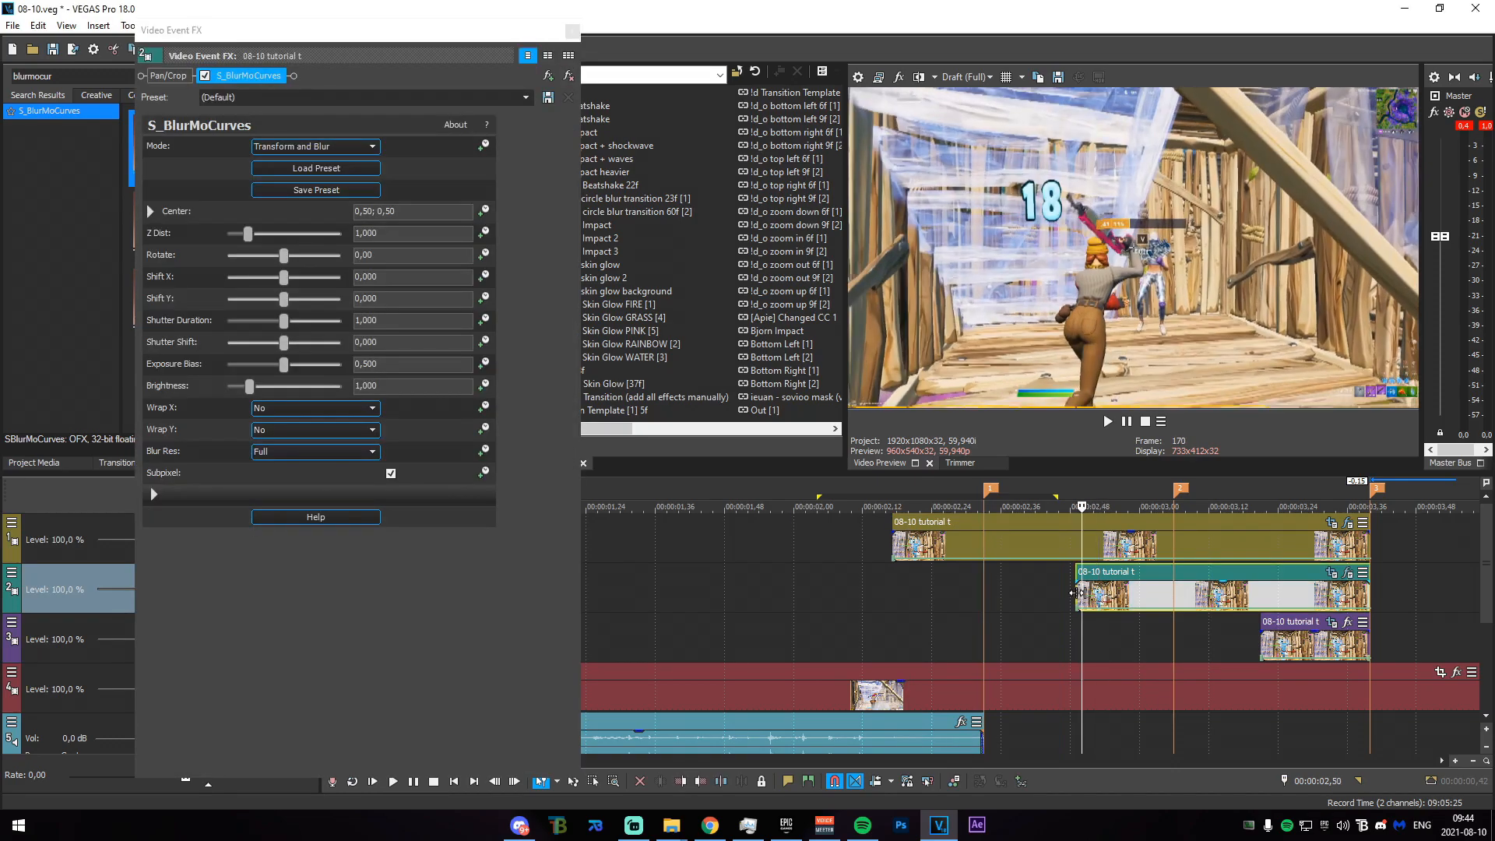
pyautogui.click(1076, 596)
# Move the topmost copy's first Shift Y keyframe to 00:00:00,01, scrub through the movement, and close the effect window.
pyautogui.click(1347, 523)
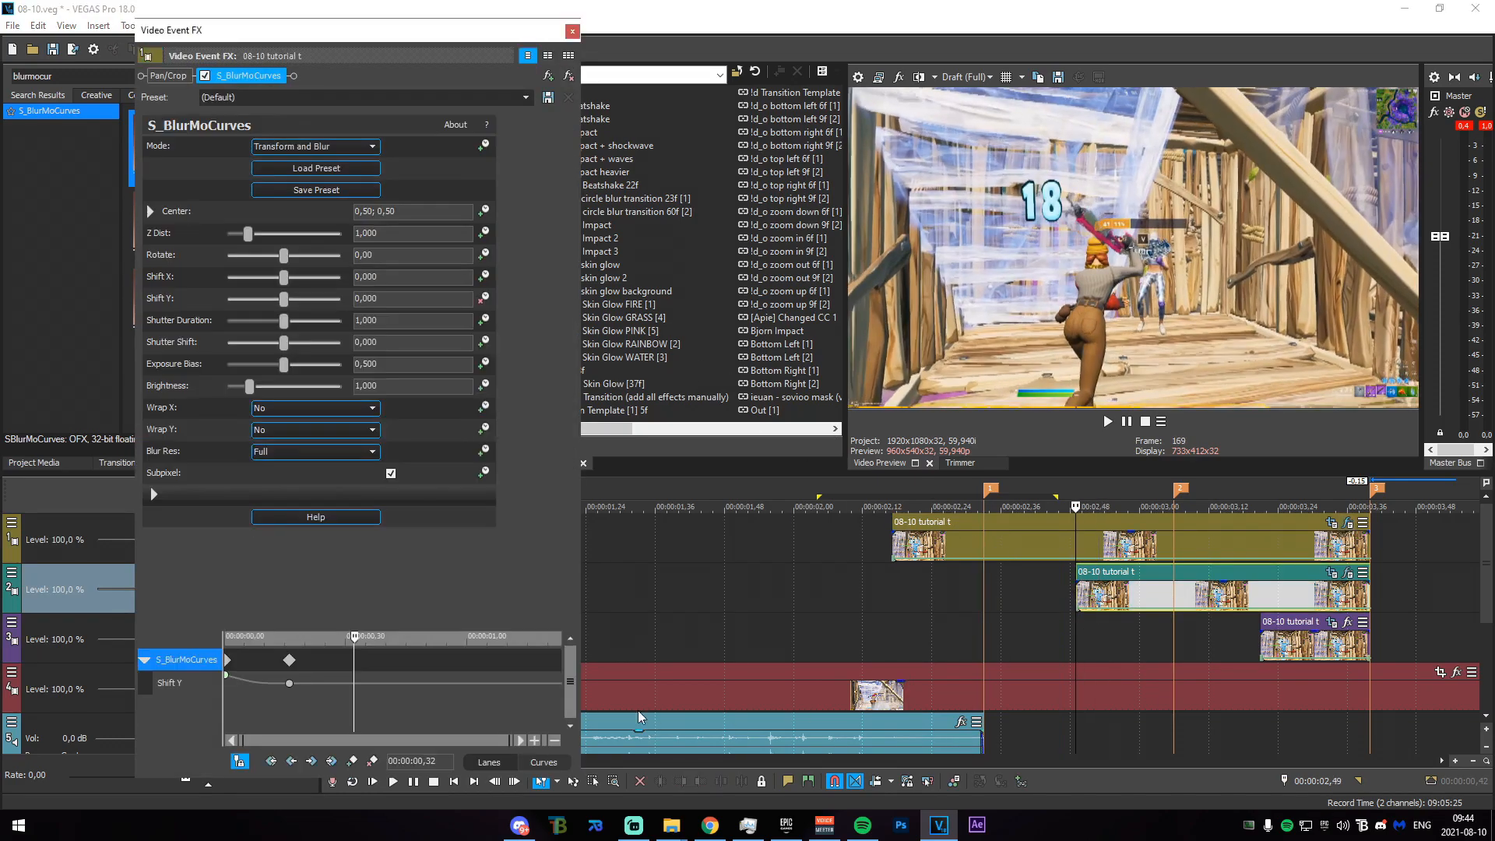
pyautogui.moveTo(351, 648); pyautogui.dragTo(287, 650)
pyautogui.click(229, 677)
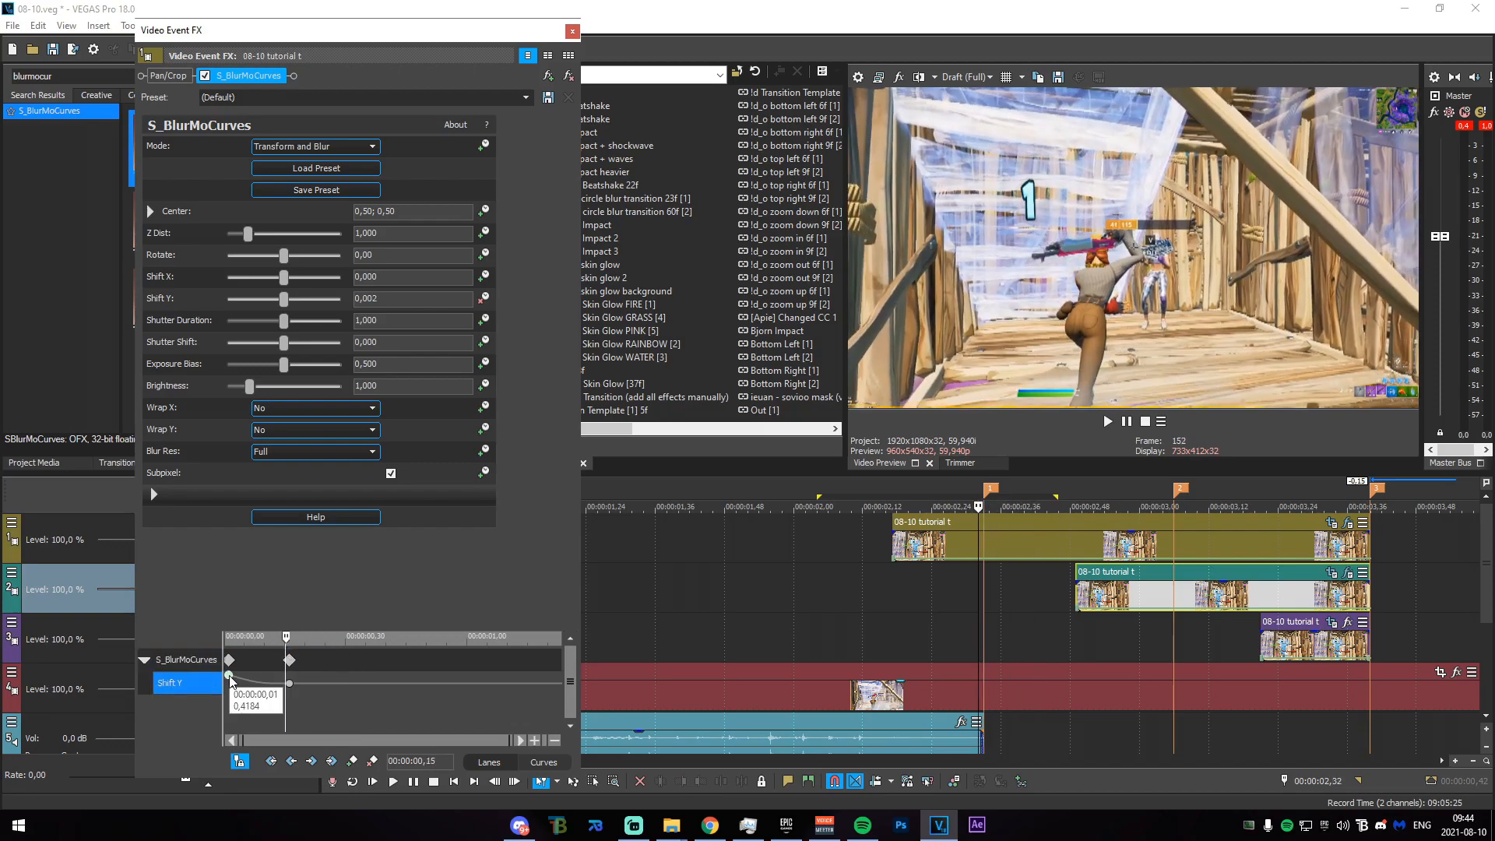
pyautogui.moveTo(870, 617); pyautogui.dragTo(1001, 617)
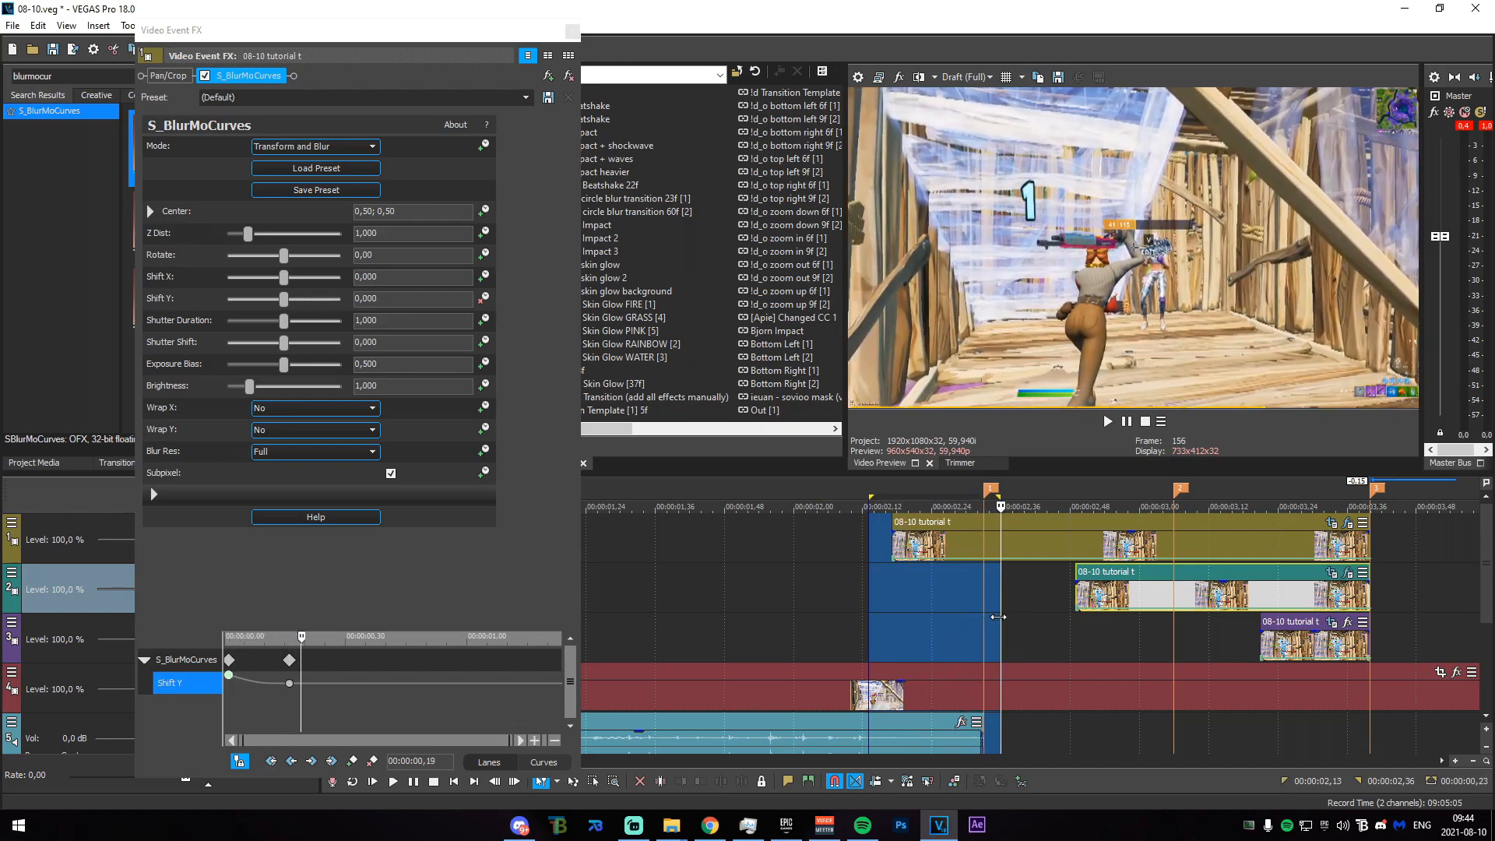
pyautogui.click(1000, 624)
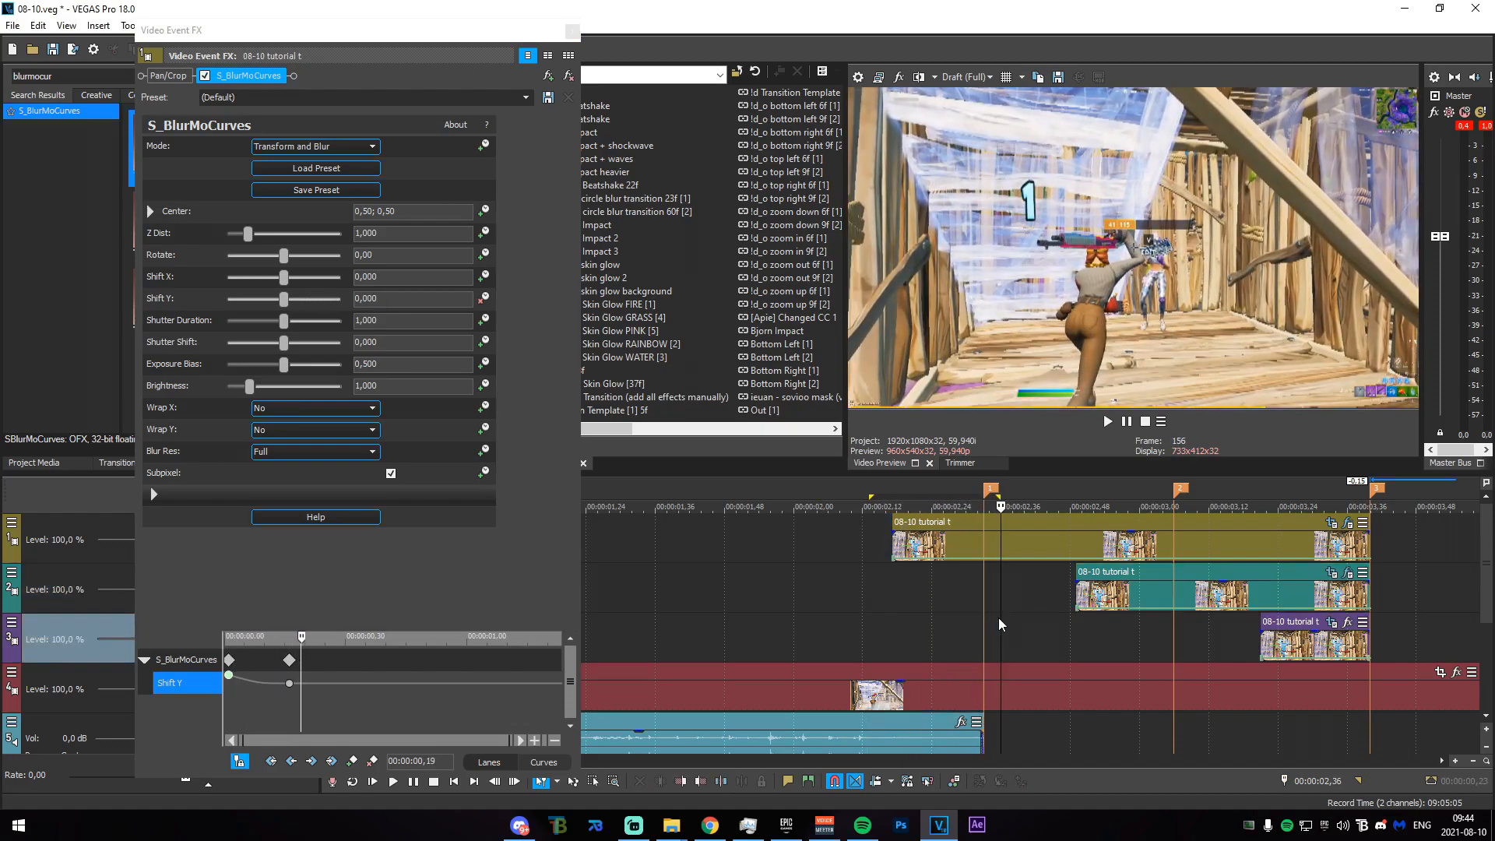
pyautogui.moveTo(304, 639); pyautogui.dragTo(249, 646)
pyautogui.click(572, 31)
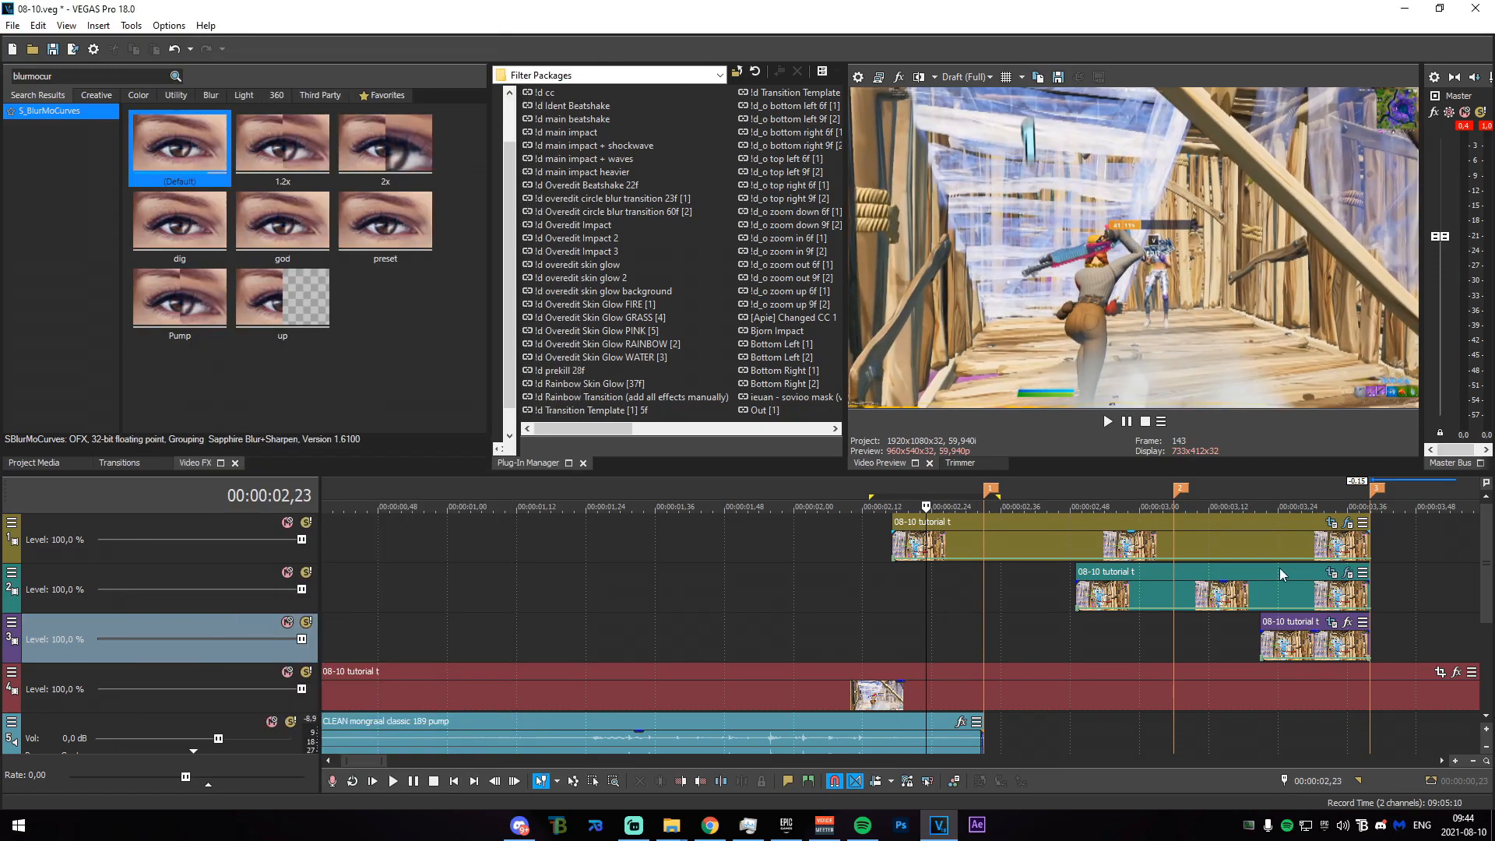
# Enable Shift Y animation in the second copy's S_BlurMoCurves and set Shift Y to 0.5 at 00:00:00,02.
pyautogui.click(1351, 574)
pyautogui.click(1175, 592)
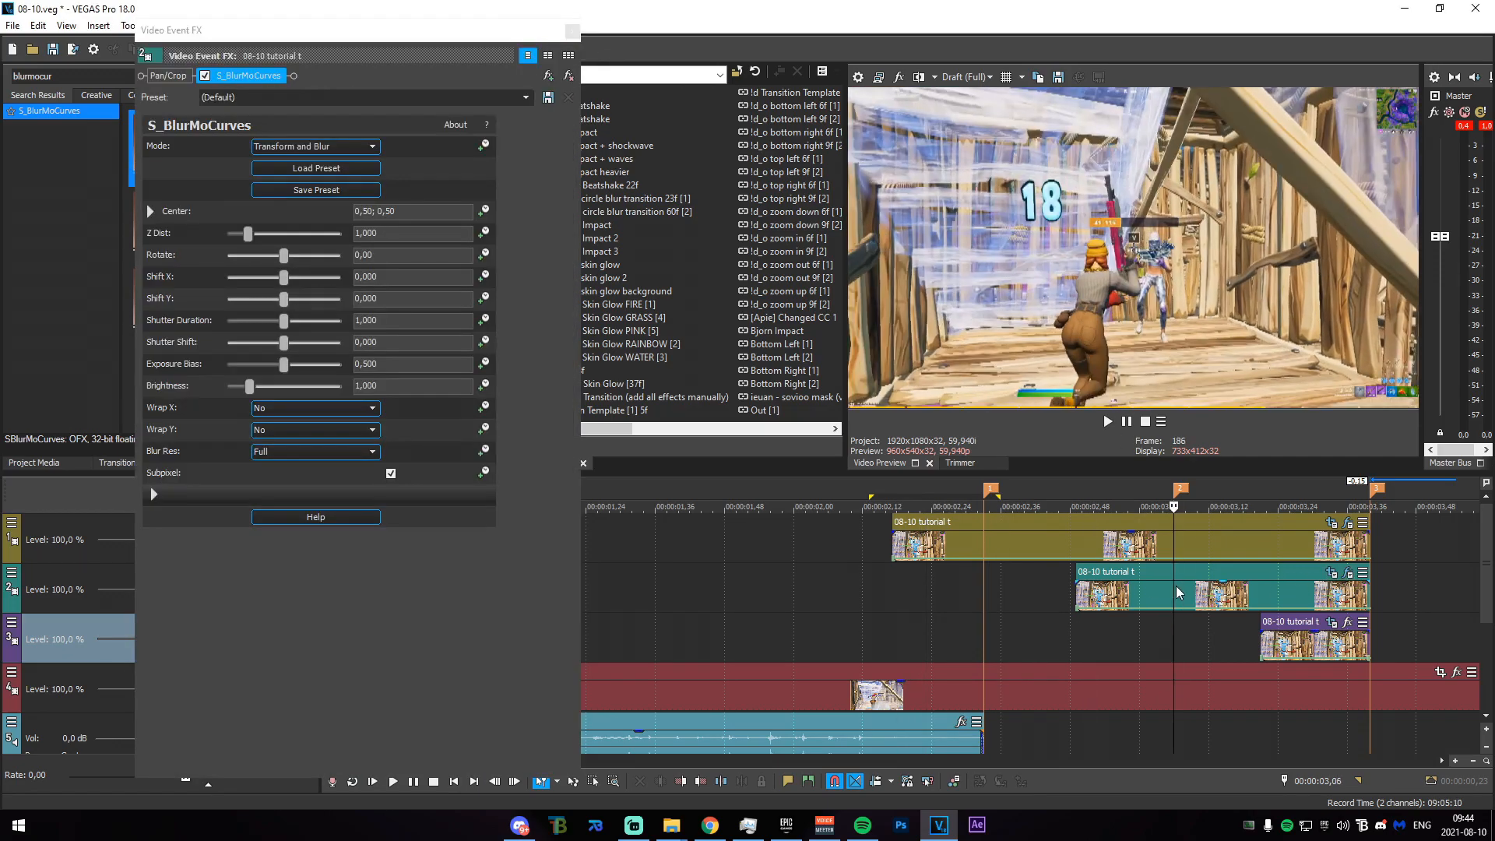
pyautogui.click(484, 299)
pyautogui.scroll(3, 887, 628)
pyautogui.click(797, 632)
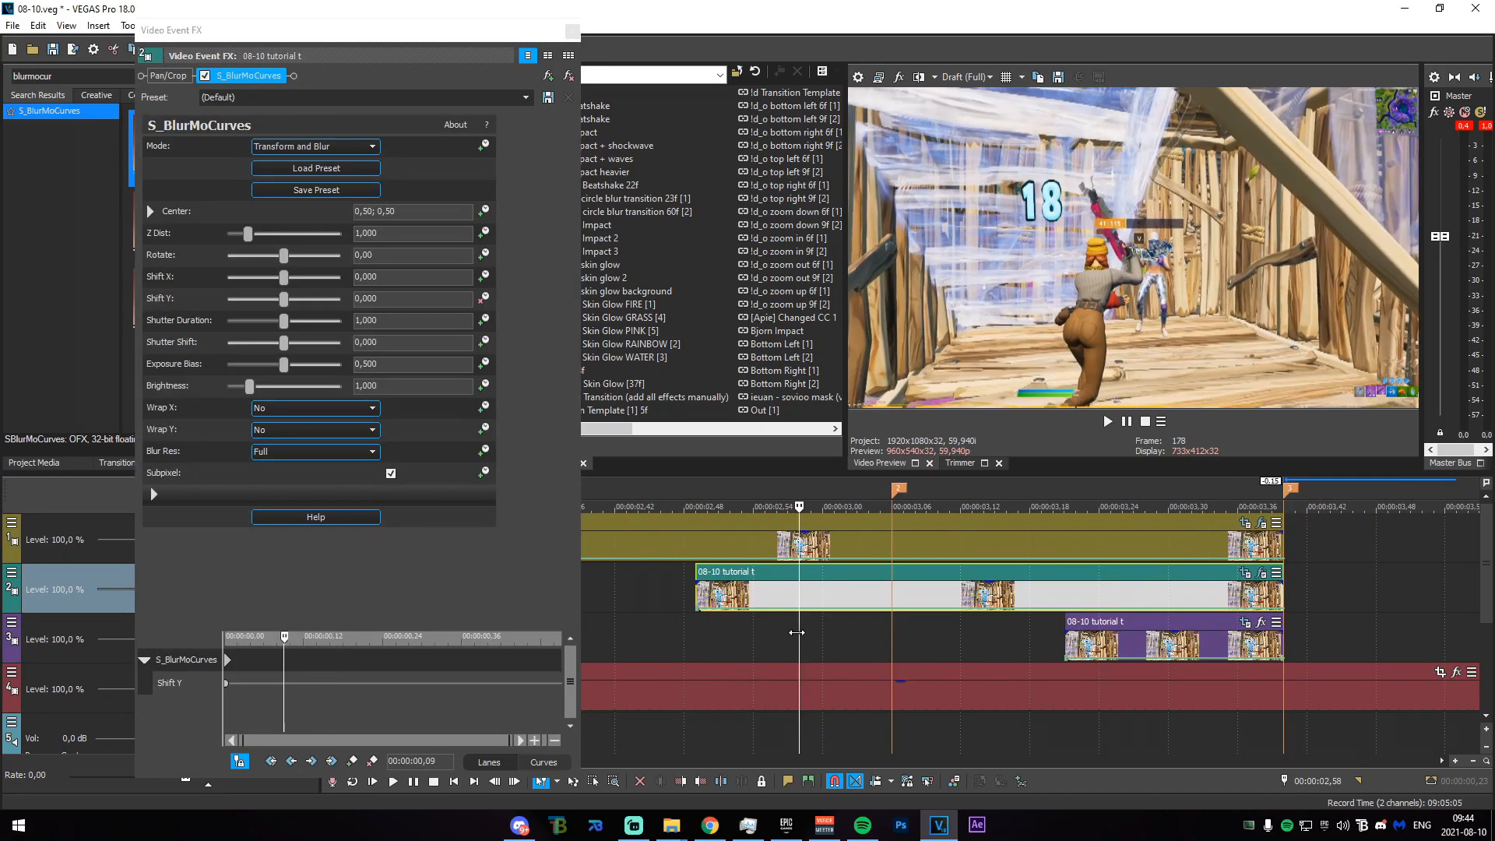
pyautogui.click(737, 628)
pyautogui.click(718, 626)
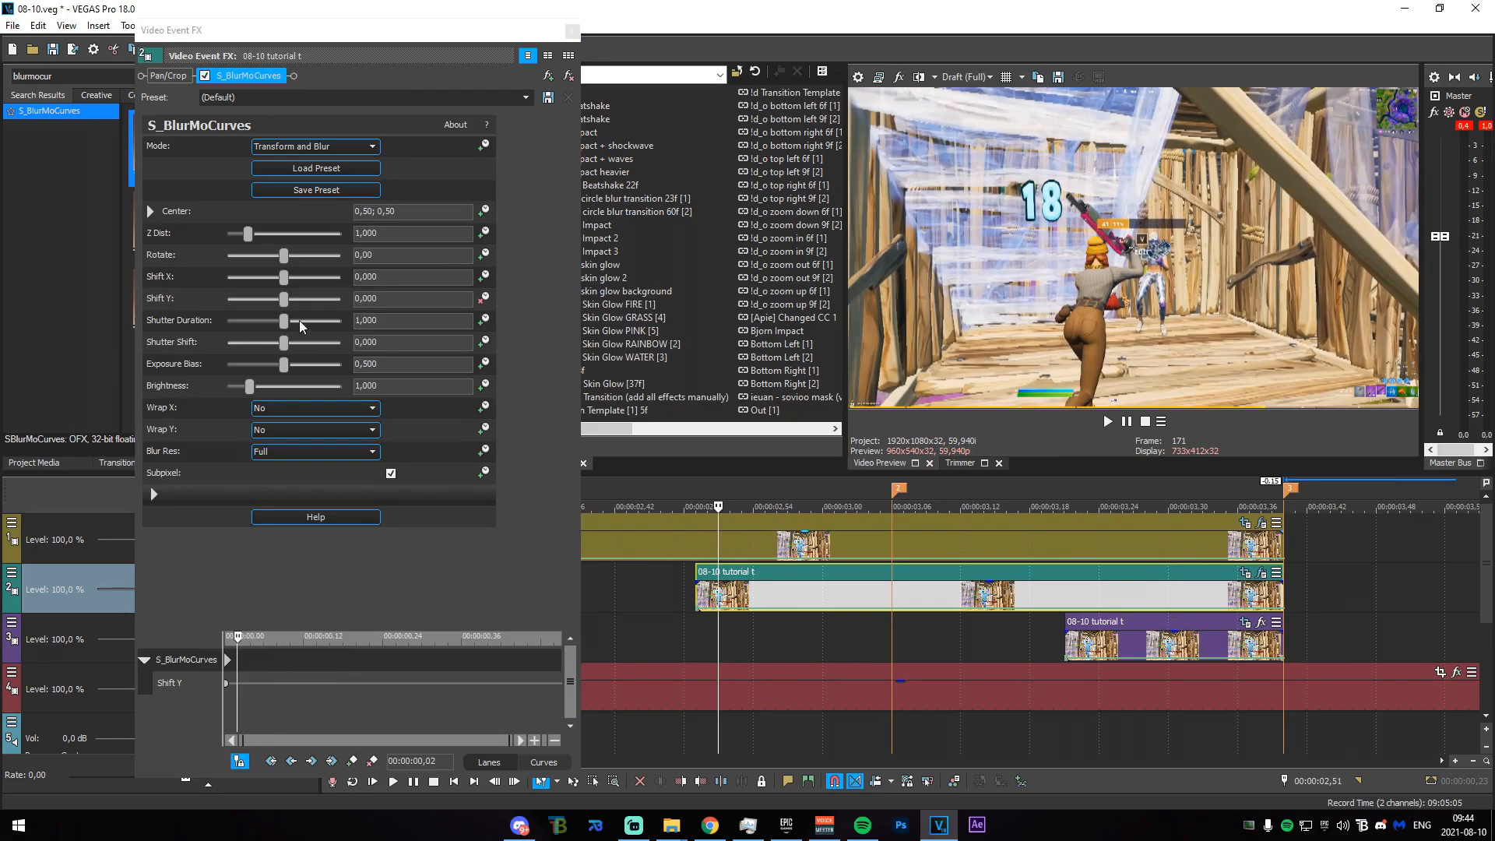
pyautogui.moveTo(283, 302); pyautogui.dragTo(342, 302)
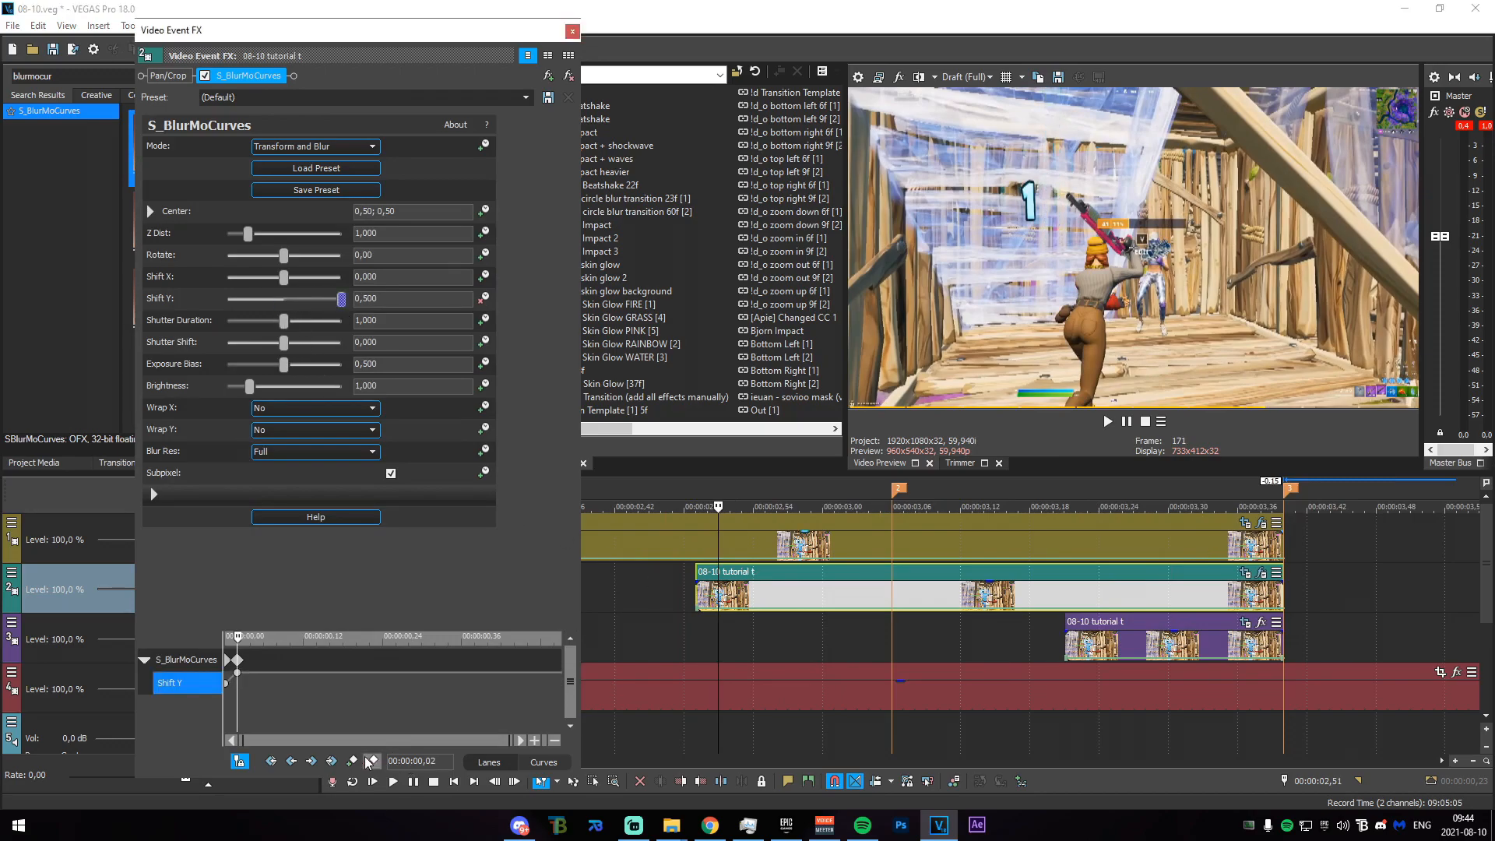
pyautogui.scroll(3, 303, 697)
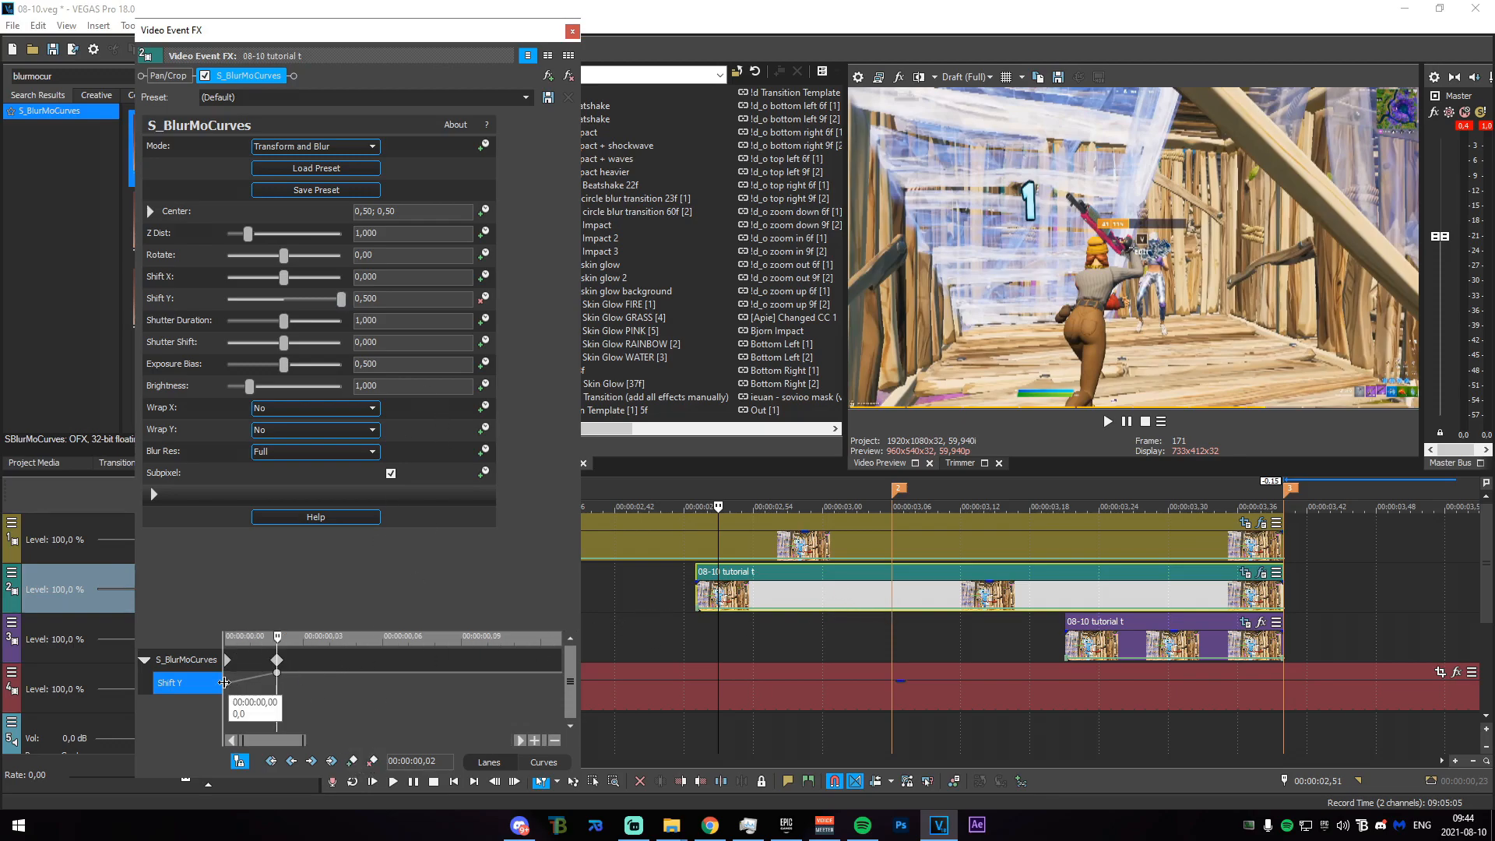
pyautogui.click(234, 685)
# Set the second copy's Shift Y to 0 at marker 2.
pyautogui.click(900, 597)
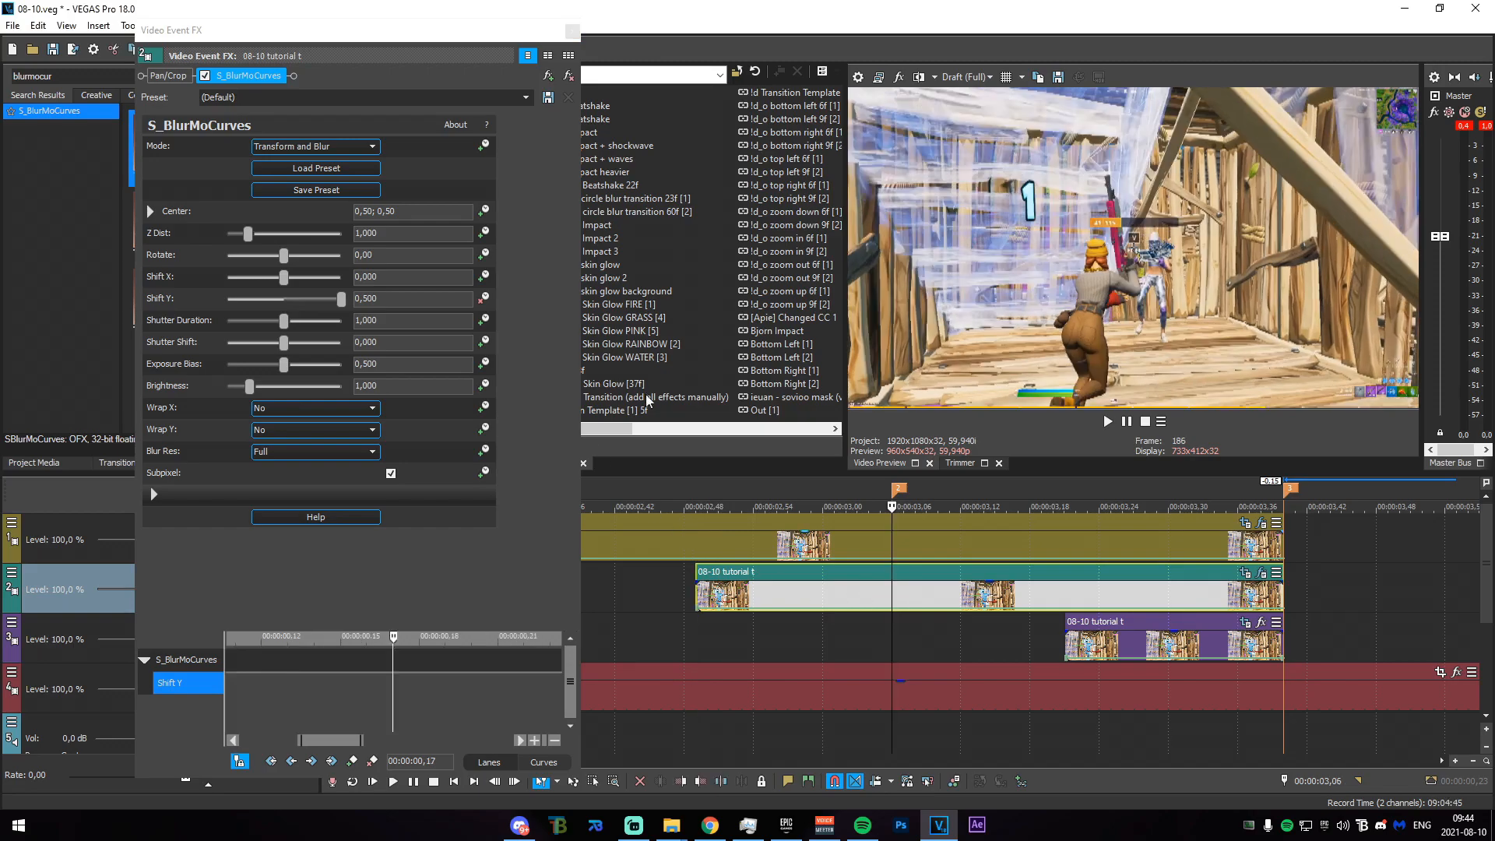
pyautogui.moveTo(381, 299); pyautogui.dragTo(194, 293)
pyautogui.write('0')
pyautogui.press('Return')
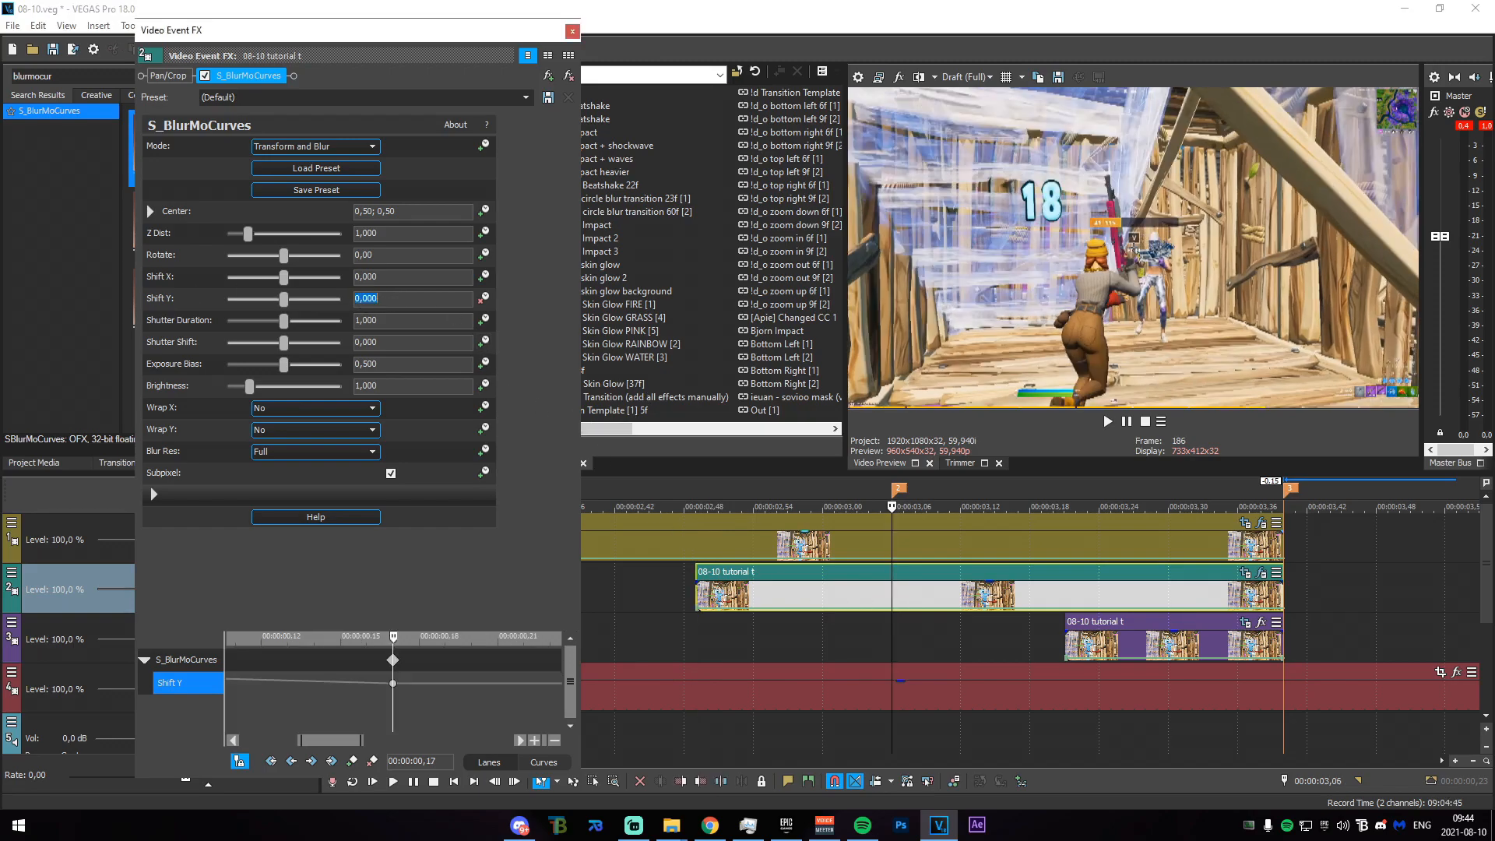
# Change the second copy's first Shift Y keyframe to Fast Fade, play back its drop-in, and close the effect window.
pyautogui.scroll(-3, 267, 687)
pyautogui.rightClick(240, 675)
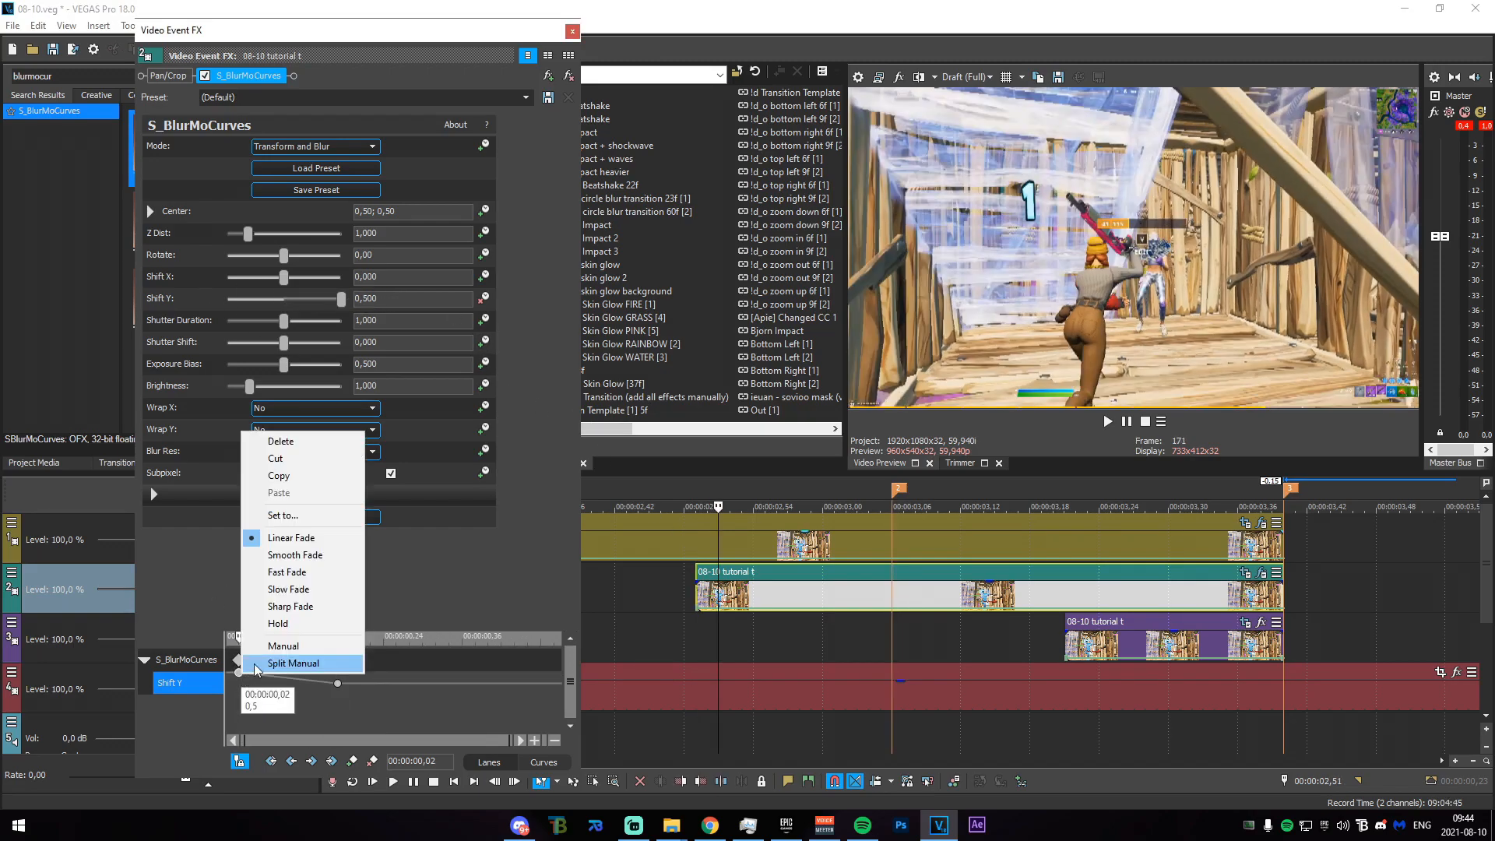
pyautogui.click(320, 571)
pyautogui.scroll(-2, 764, 657)
pyautogui.moveTo(984, 639); pyautogui.dragTo(615, 628)
pyautogui.press('space')
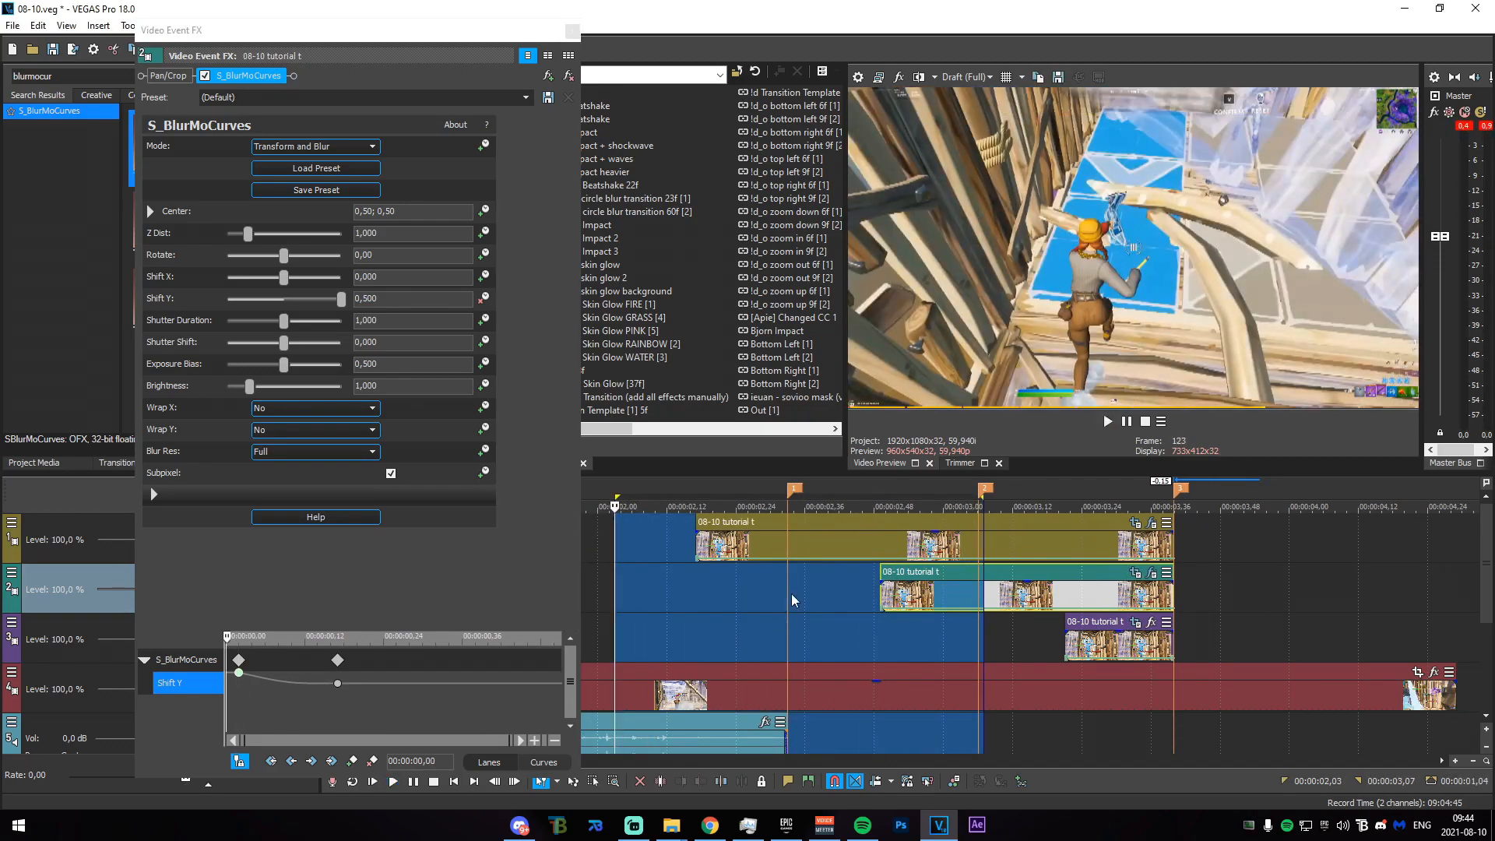
pyautogui.click(686, 619)
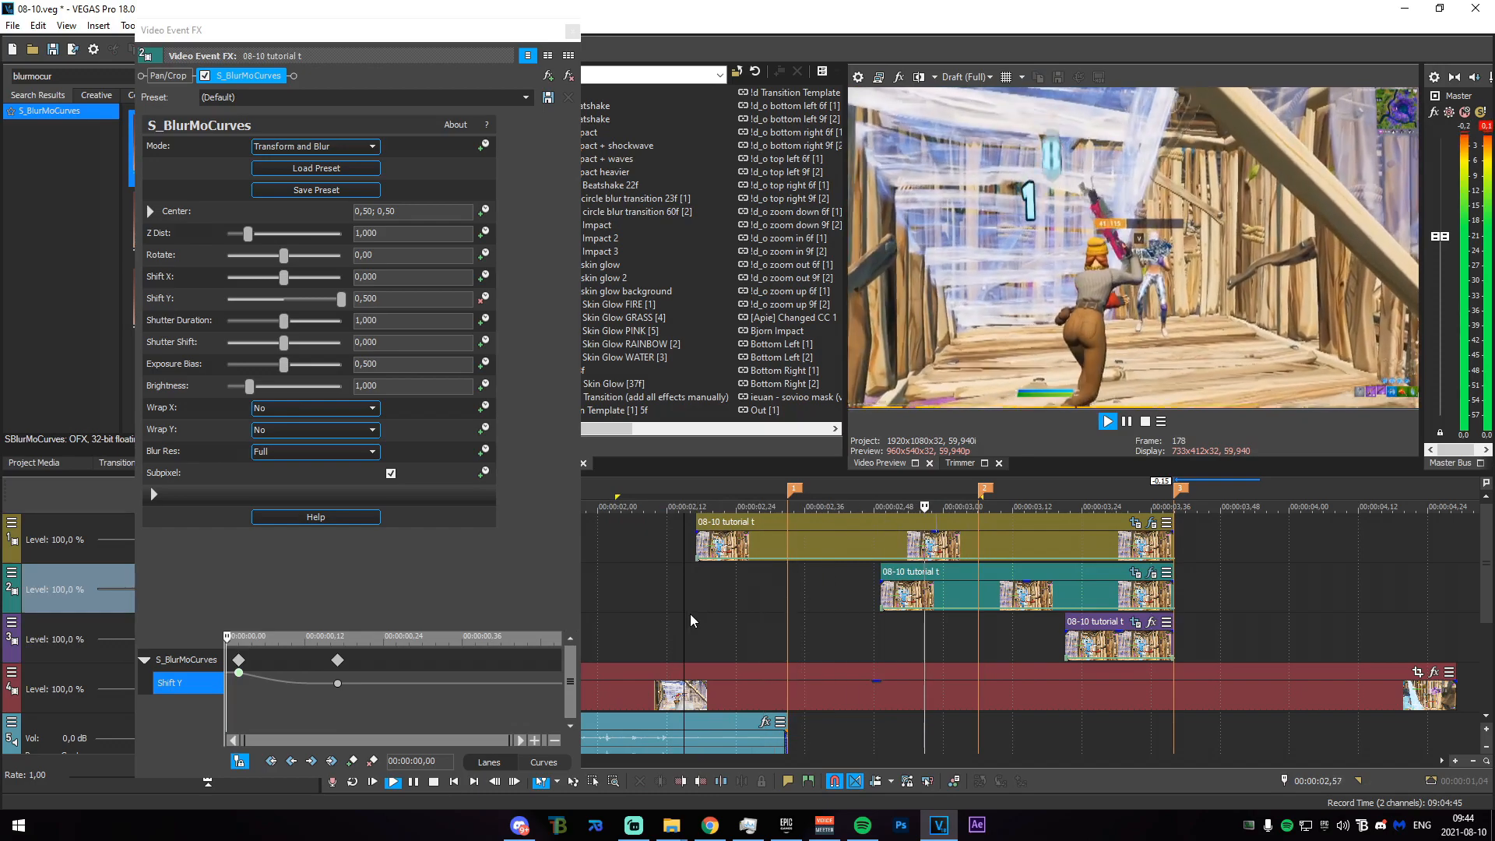
pyautogui.press('space')
pyautogui.click(572, 30)
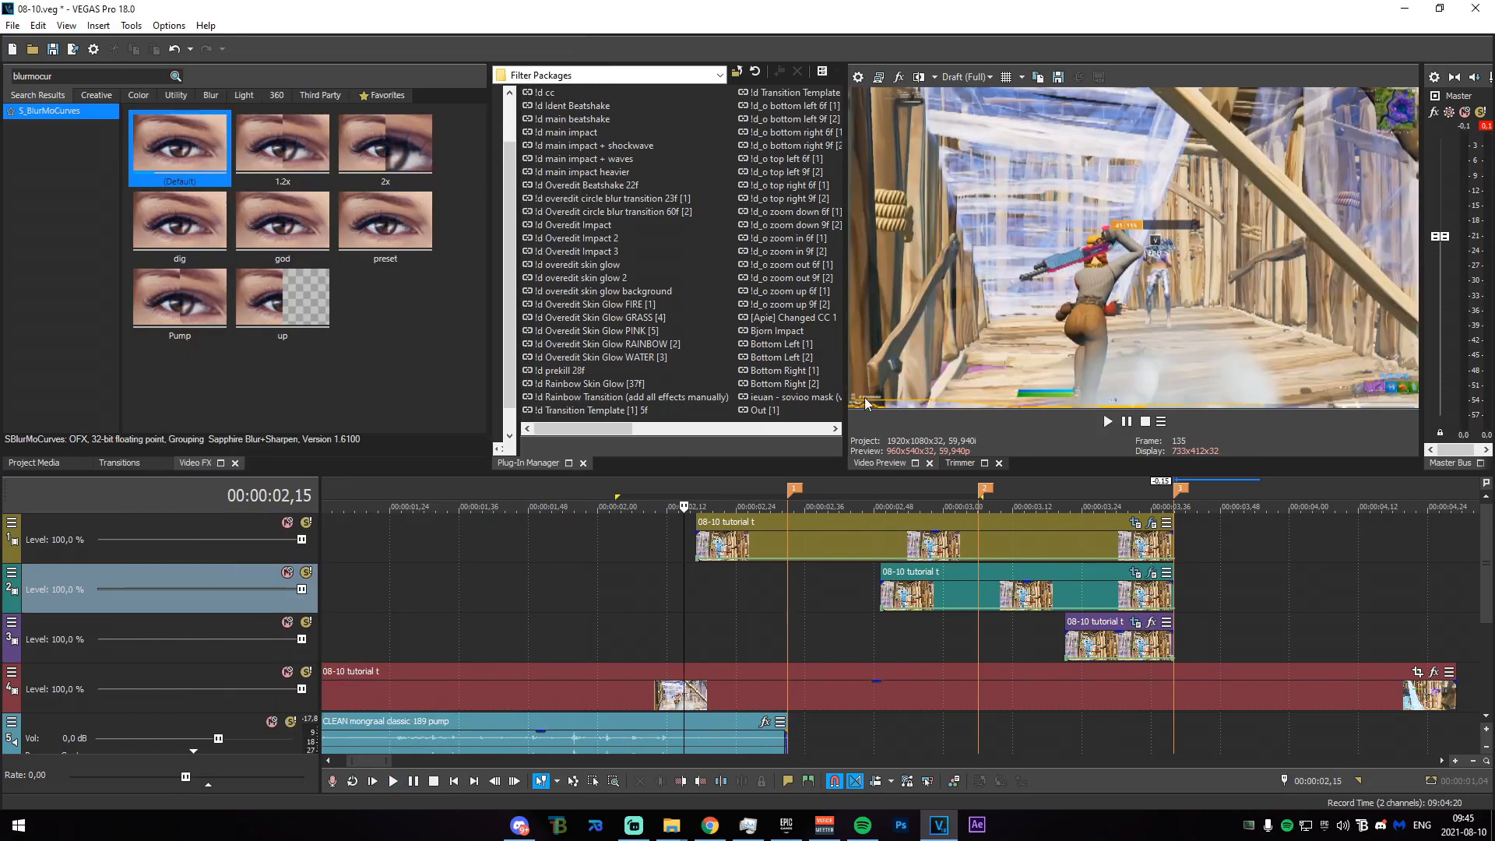
# Enable Shift Y animation in the third copy's S_BlurMoCurves and key Shift Y at 0.5 at 00:00:00,04.
pyautogui.click(1072, 658)
pyautogui.click(1152, 621)
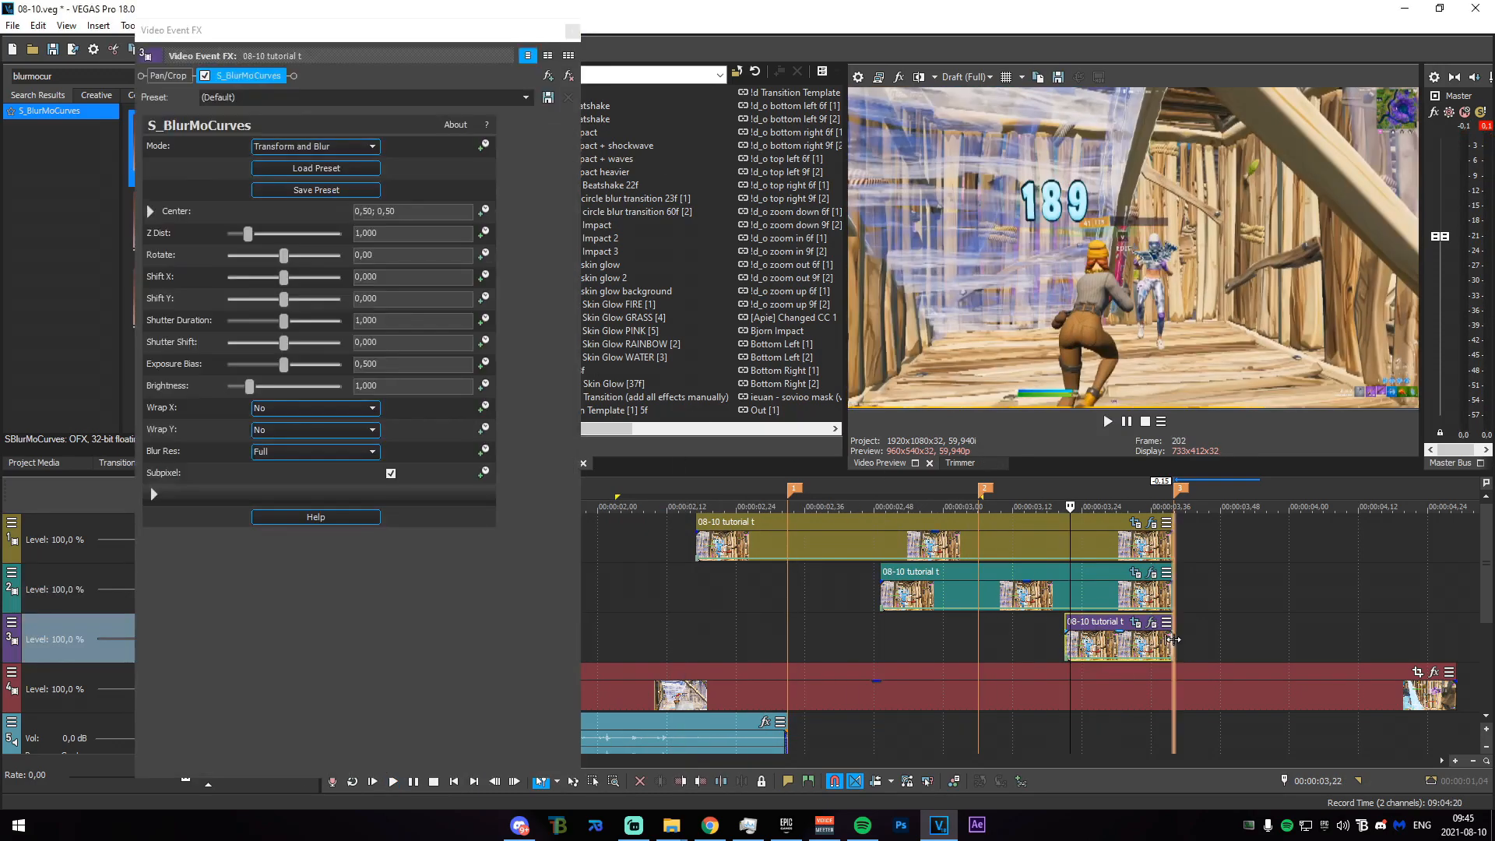
pyautogui.click(1173, 639)
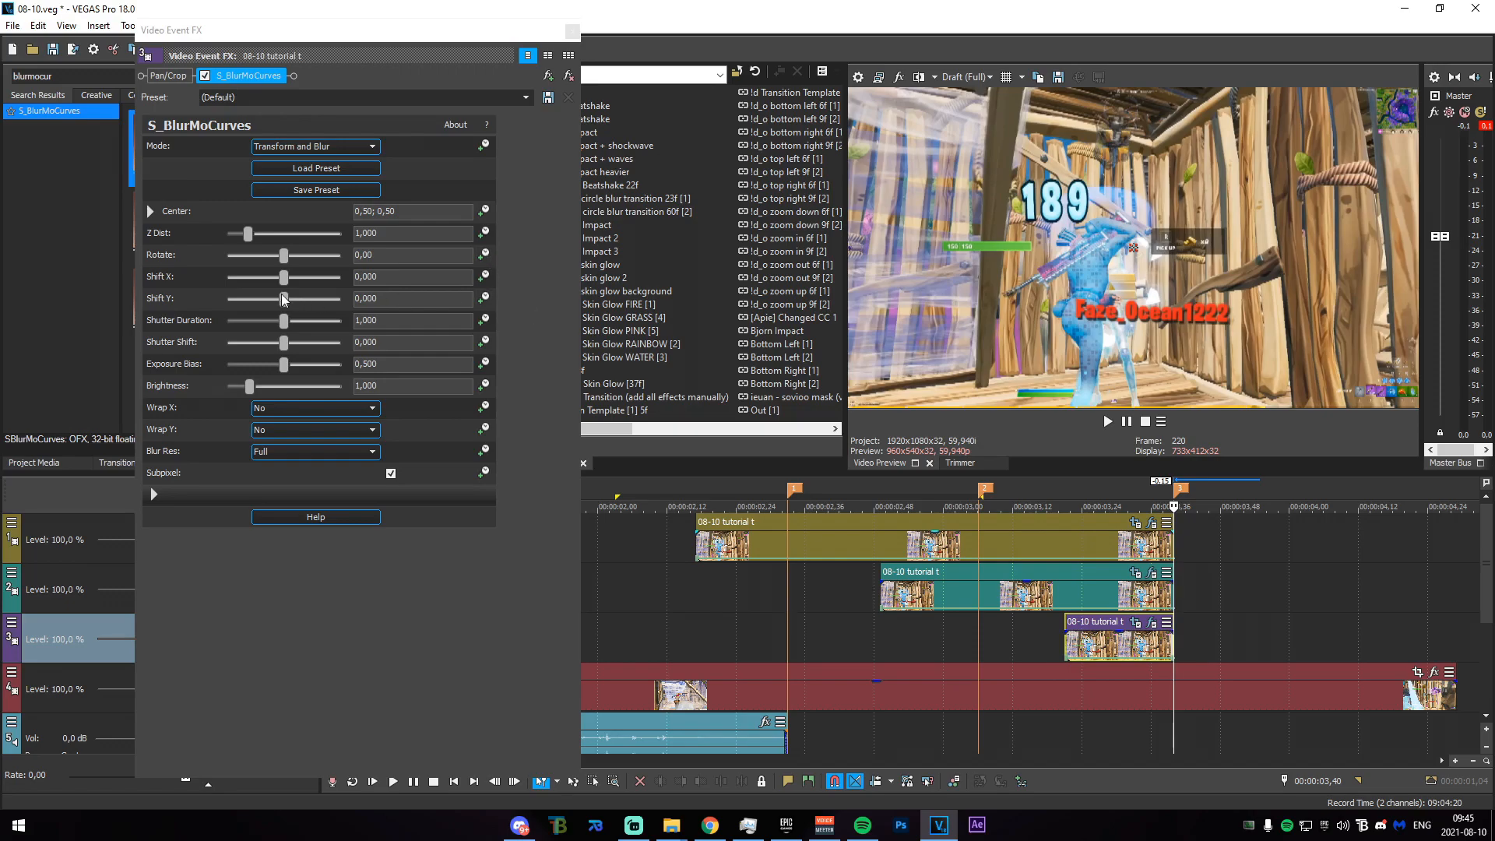
pyautogui.moveTo(283, 299); pyautogui.dragTo(84, 304)
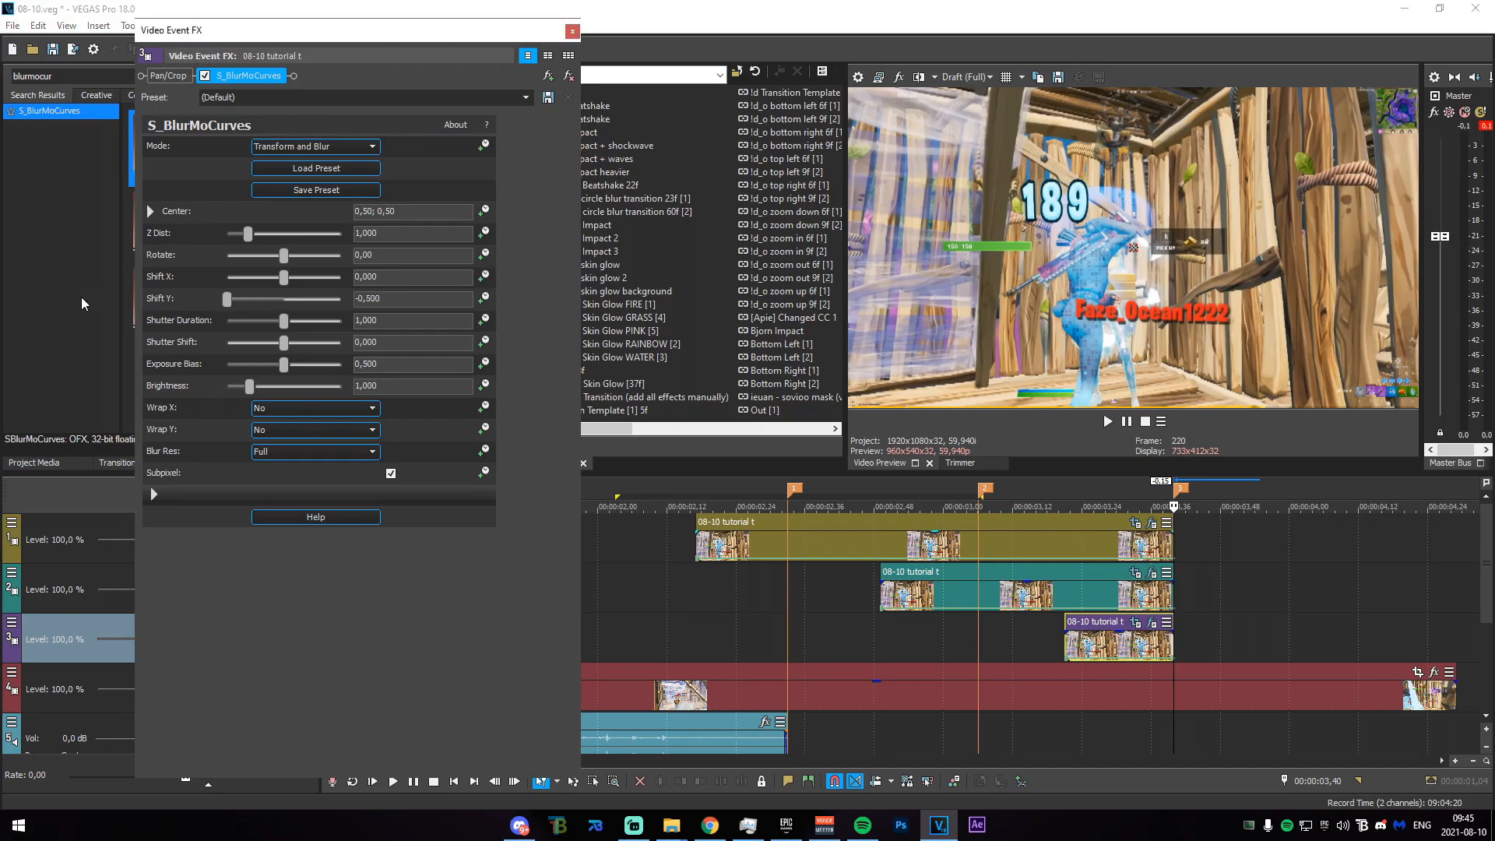
pyautogui.click(482, 298)
pyautogui.moveTo(1178, 693); pyautogui.dragTo(1178, 724)
pyautogui.moveTo(1068, 723); pyautogui.dragTo(1088, 726)
pyautogui.click(352, 760)
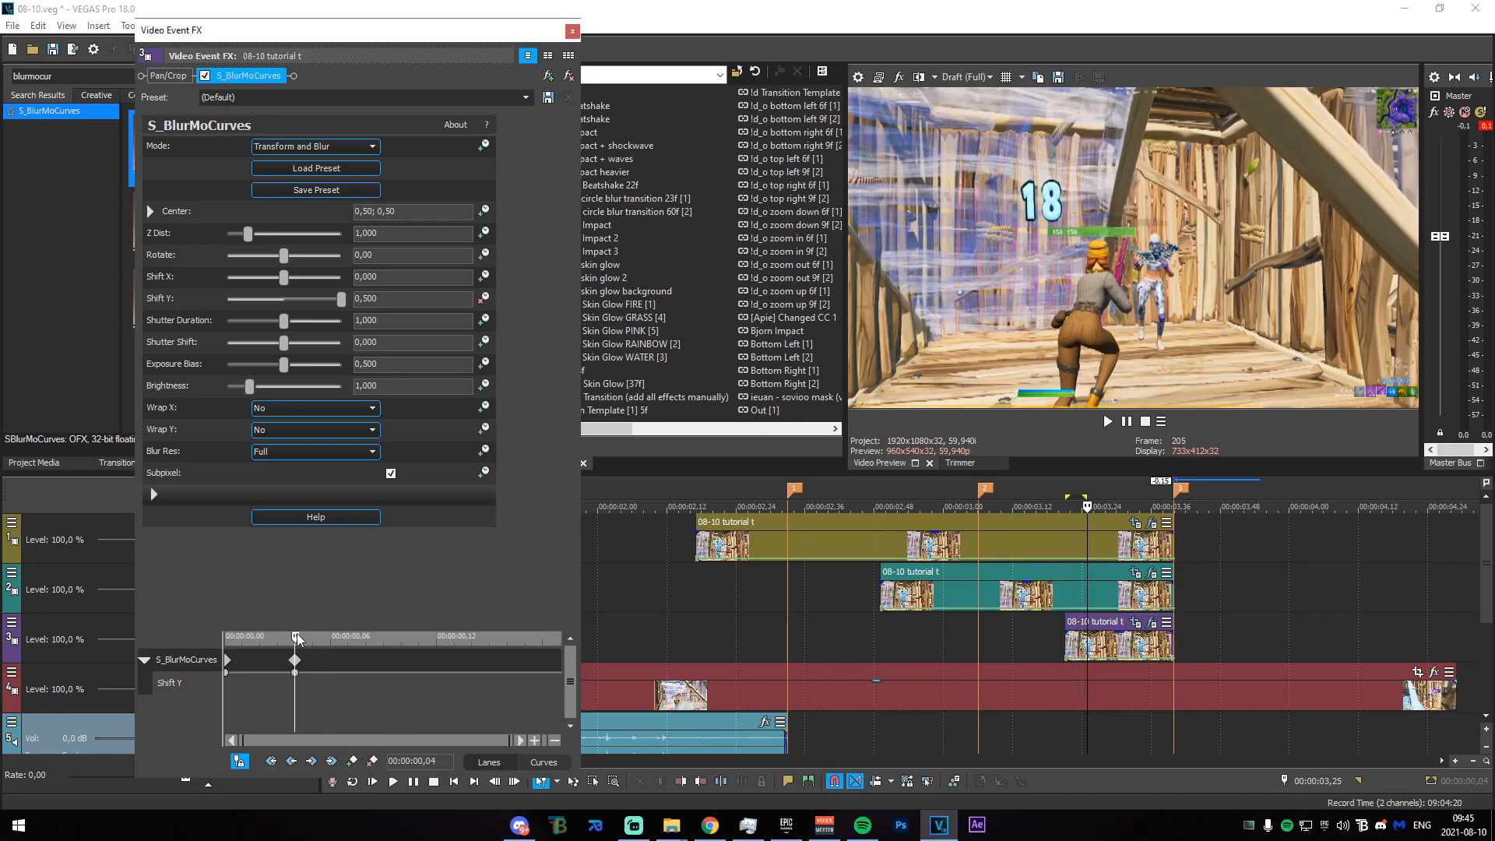
# Key the third copy's Shift Y back to 0 at marker 3 and make its 00:00:00,04 keyframe a Fast Fade.
pyautogui.moveTo(295, 637); pyautogui.dragTo(991, 675)
pyautogui.moveTo(389, 299); pyautogui.dragTo(251, 316)
pyautogui.press('Return')
pyautogui.rightClick(295, 672)
pyautogui.click(348, 572)
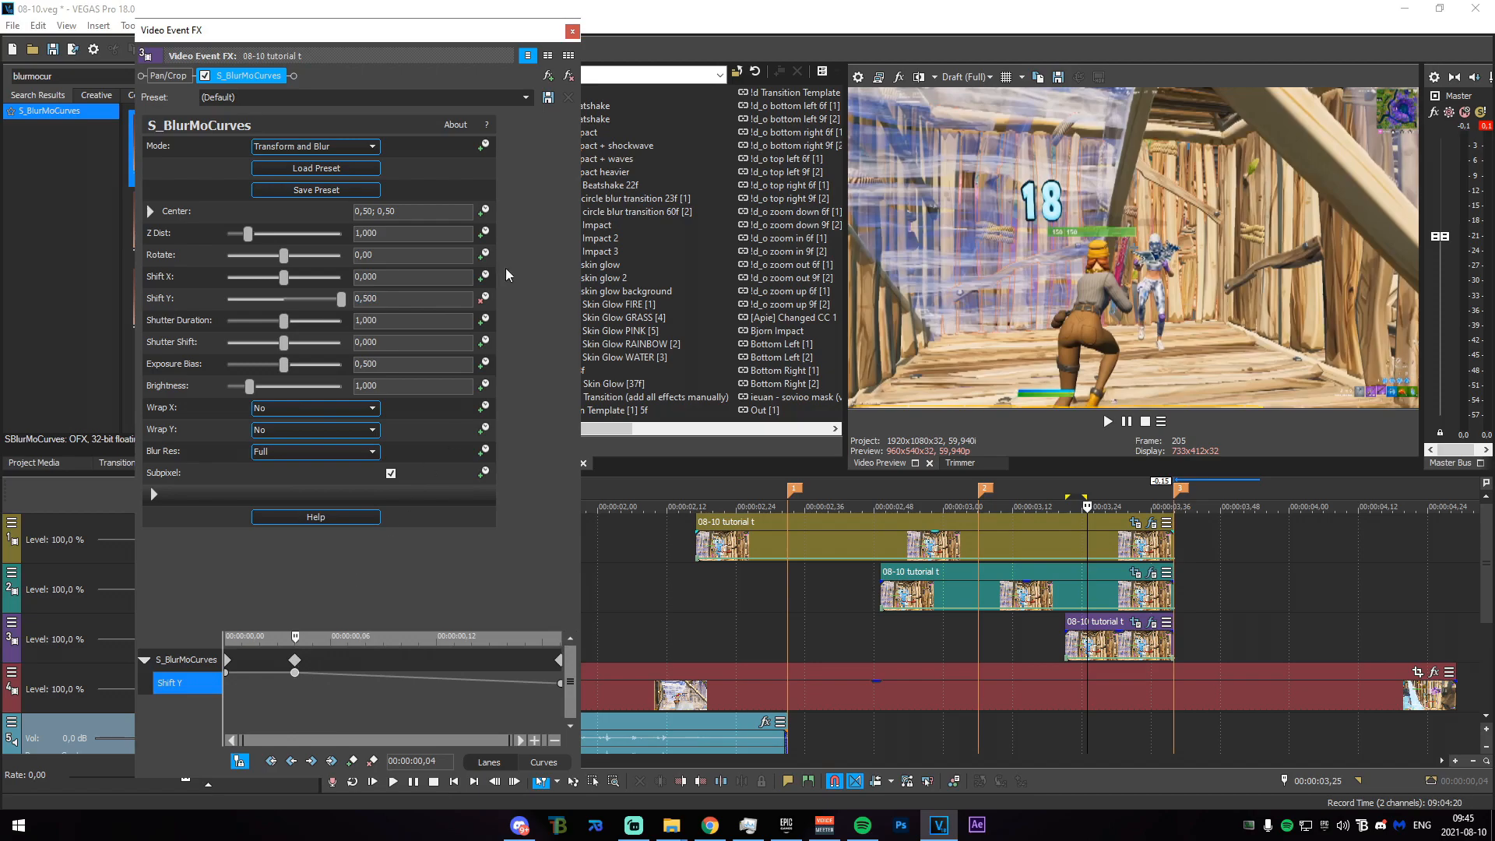
pyautogui.click(572, 32)
# Play back the freeze-frame section to check how the three digits drop in on their markers.
pyautogui.moveTo(1247, 588); pyautogui.dragTo(620, 586)
pyautogui.press('space')
pyautogui.scroll(-2, 813, 643)
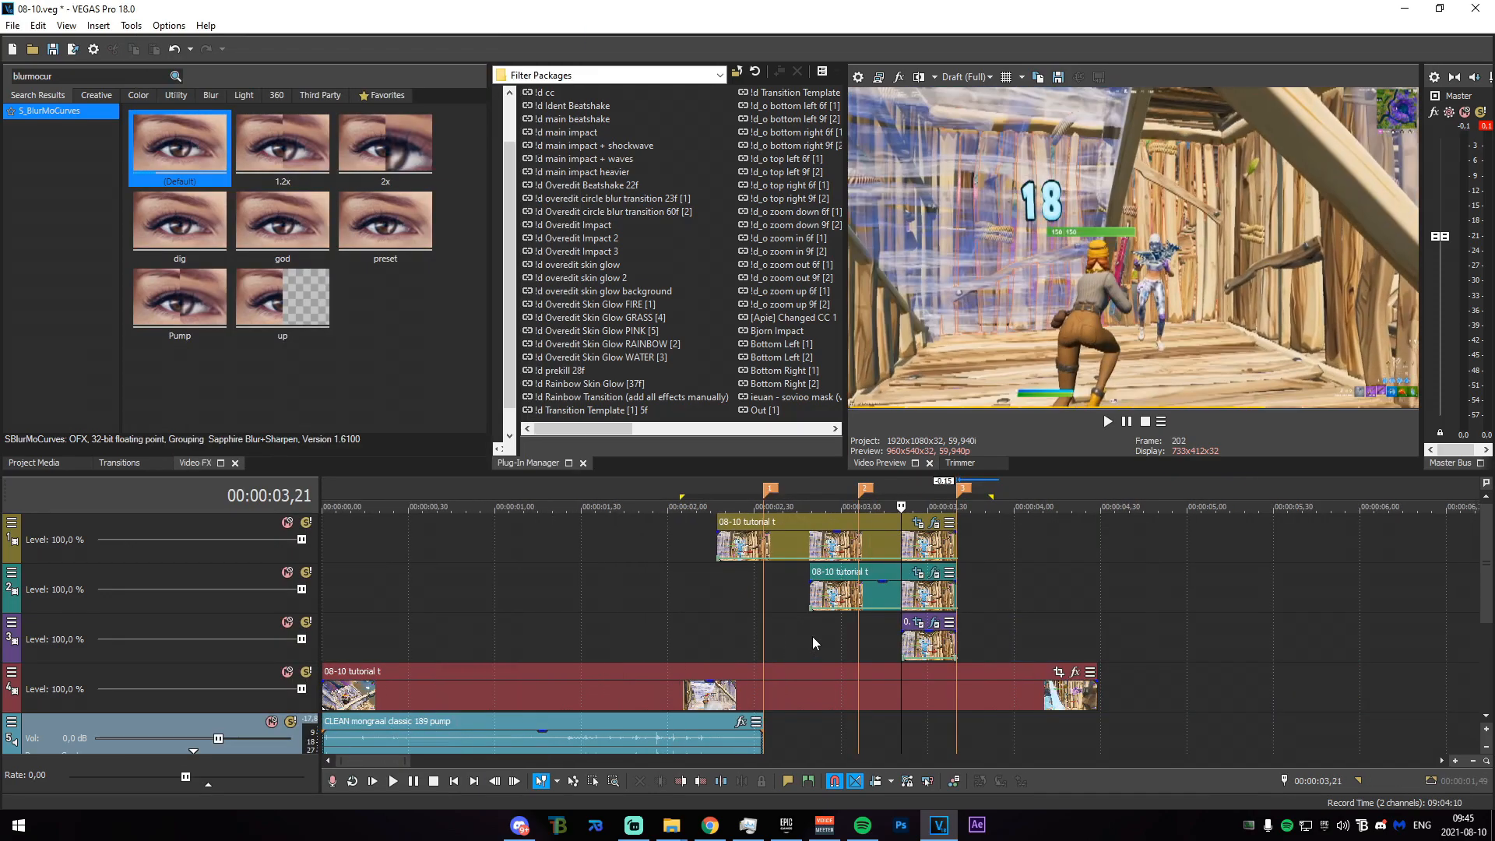
pyautogui.press('space')
pyautogui.scroll(2, 811, 634)
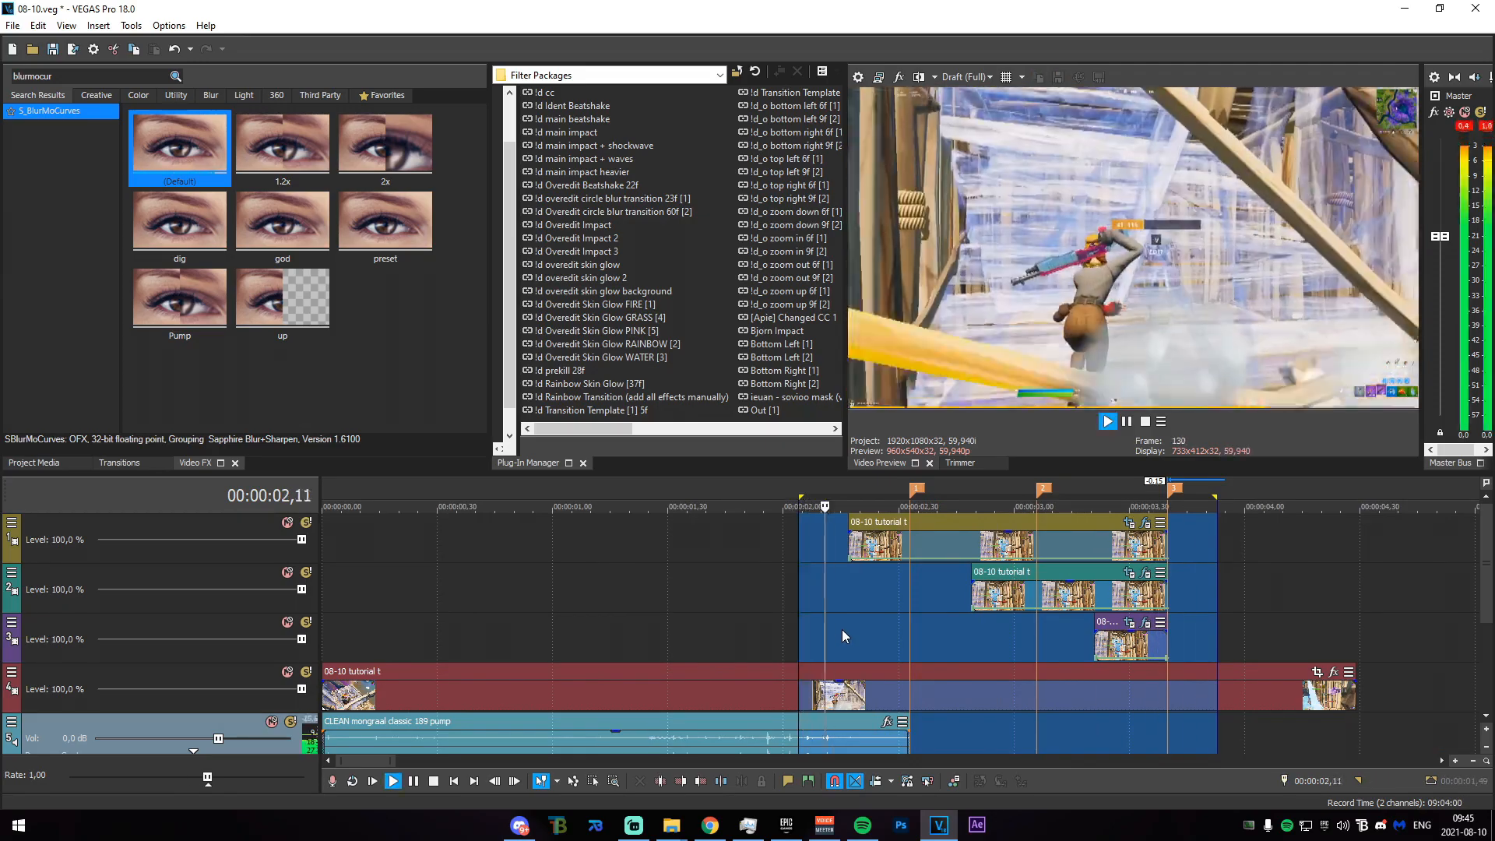
pyautogui.click(774, 643)
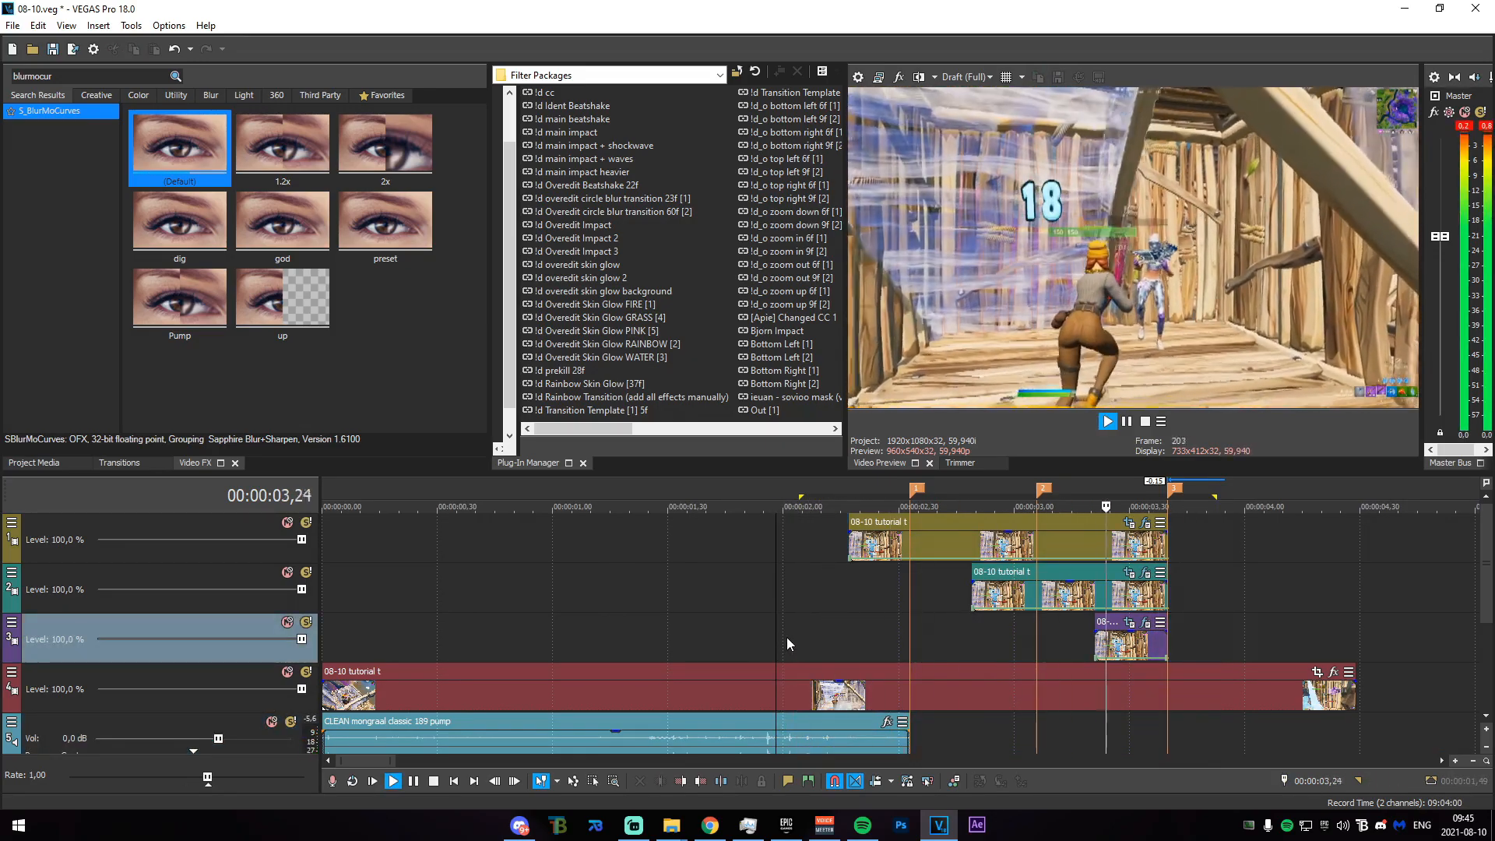
pyautogui.scroll(-2, 787, 637)
pyautogui.press('space')
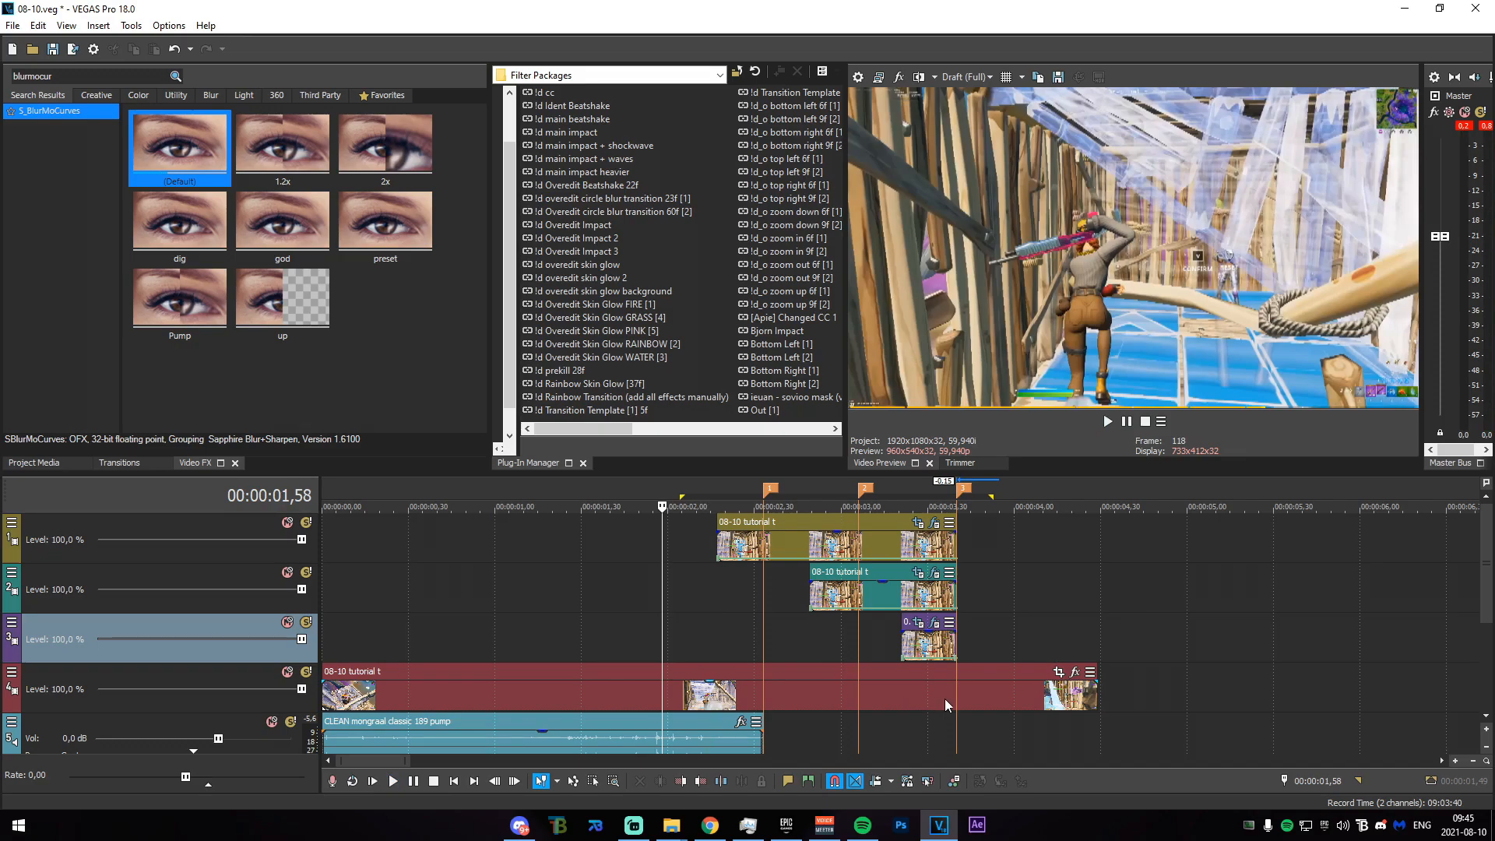
# Split the main gameplay clip at marker 3 and apply the !d Overedit Impact 3 package to the part after it.
pyautogui.click(946, 700)
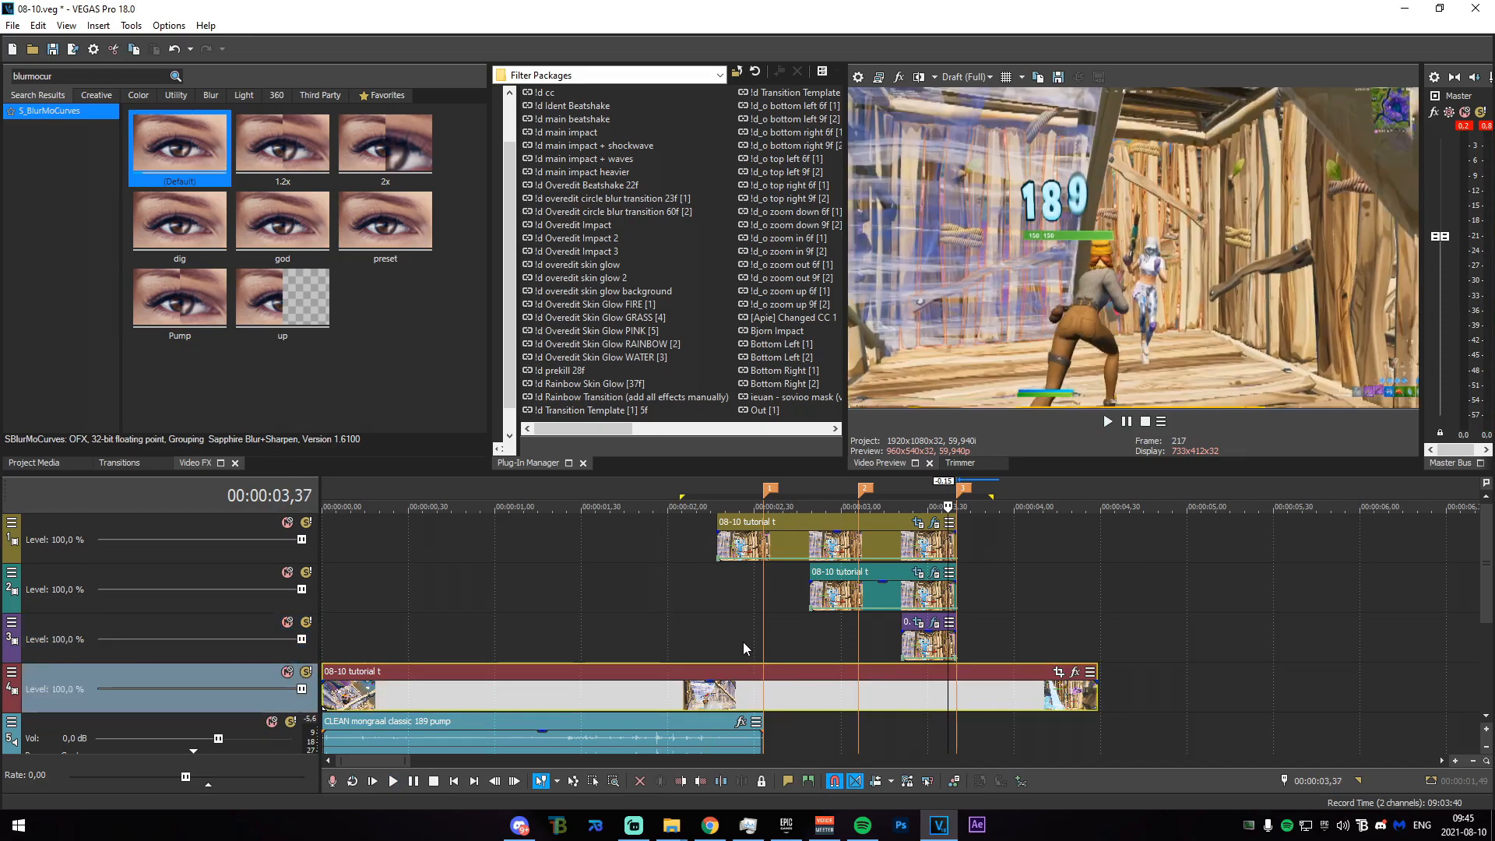
pyautogui.click(961, 697)
pyautogui.scroll(1, 978, 696)
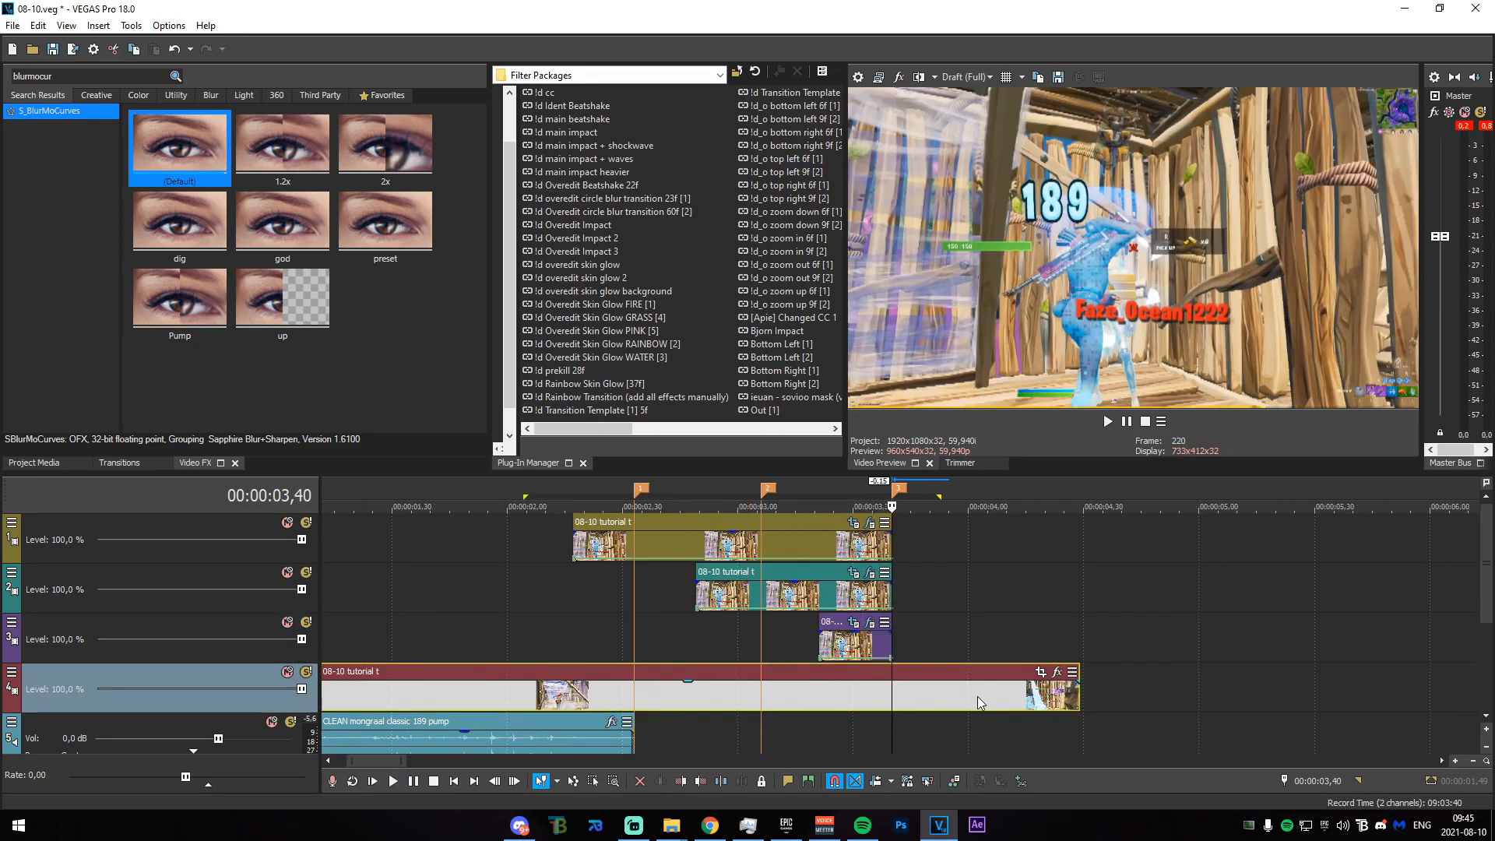
pyautogui.press('s')
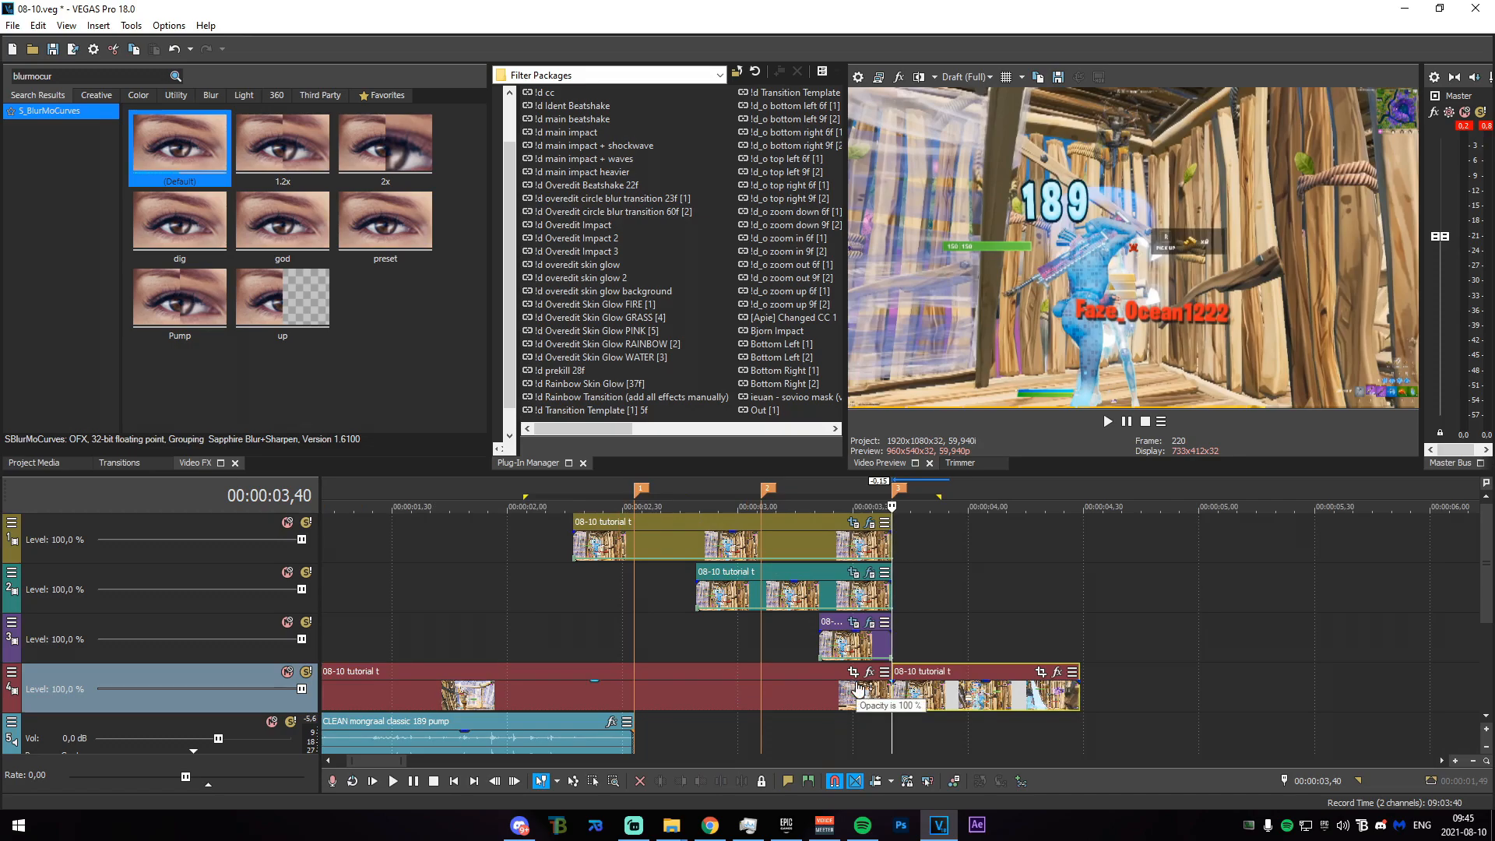
pyautogui.moveTo(578, 251); pyautogui.dragTo(885, 517)
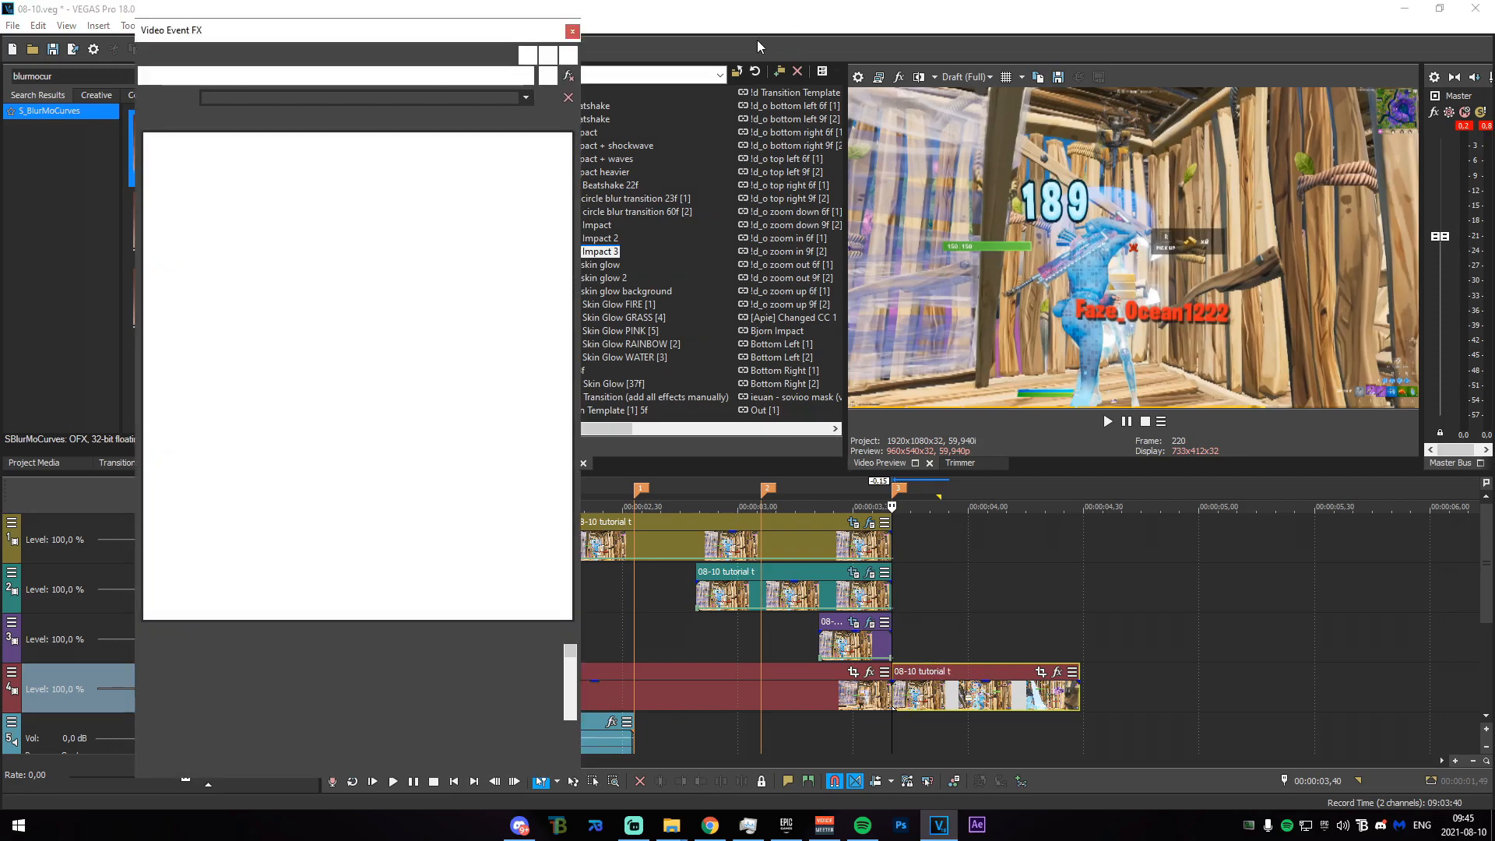
pyautogui.click(570, 31)
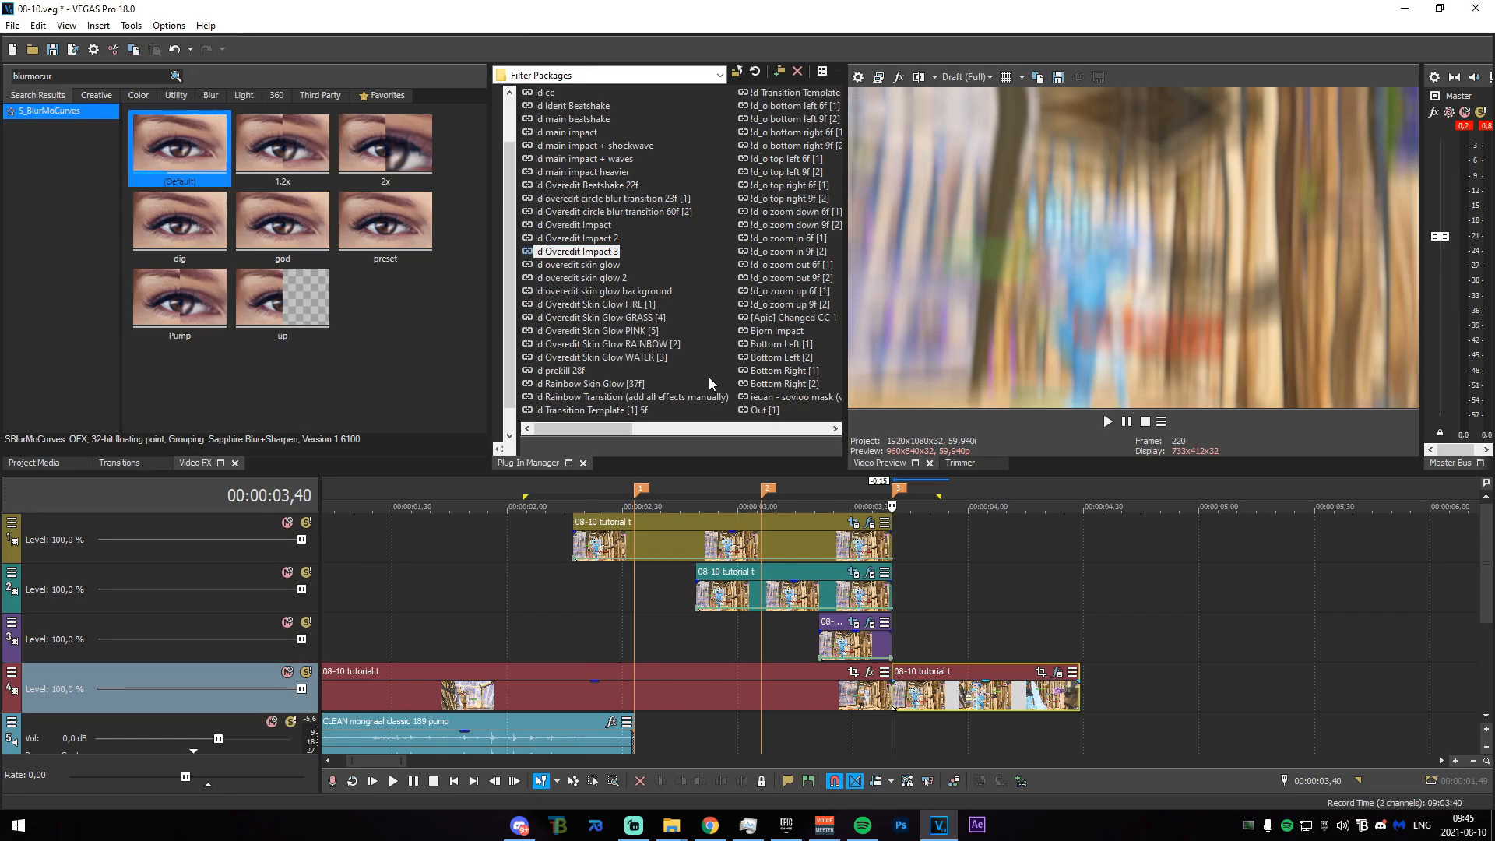
# Mark the whole edit from 00:00:00,00 to 00:00:04,29 as the render range and open the Render As settings.
pyautogui.moveTo(565, 582); pyautogui.dragTo(33, 578)
pyautogui.scroll(-3, 904, 596)
pyautogui.click(12, 24)
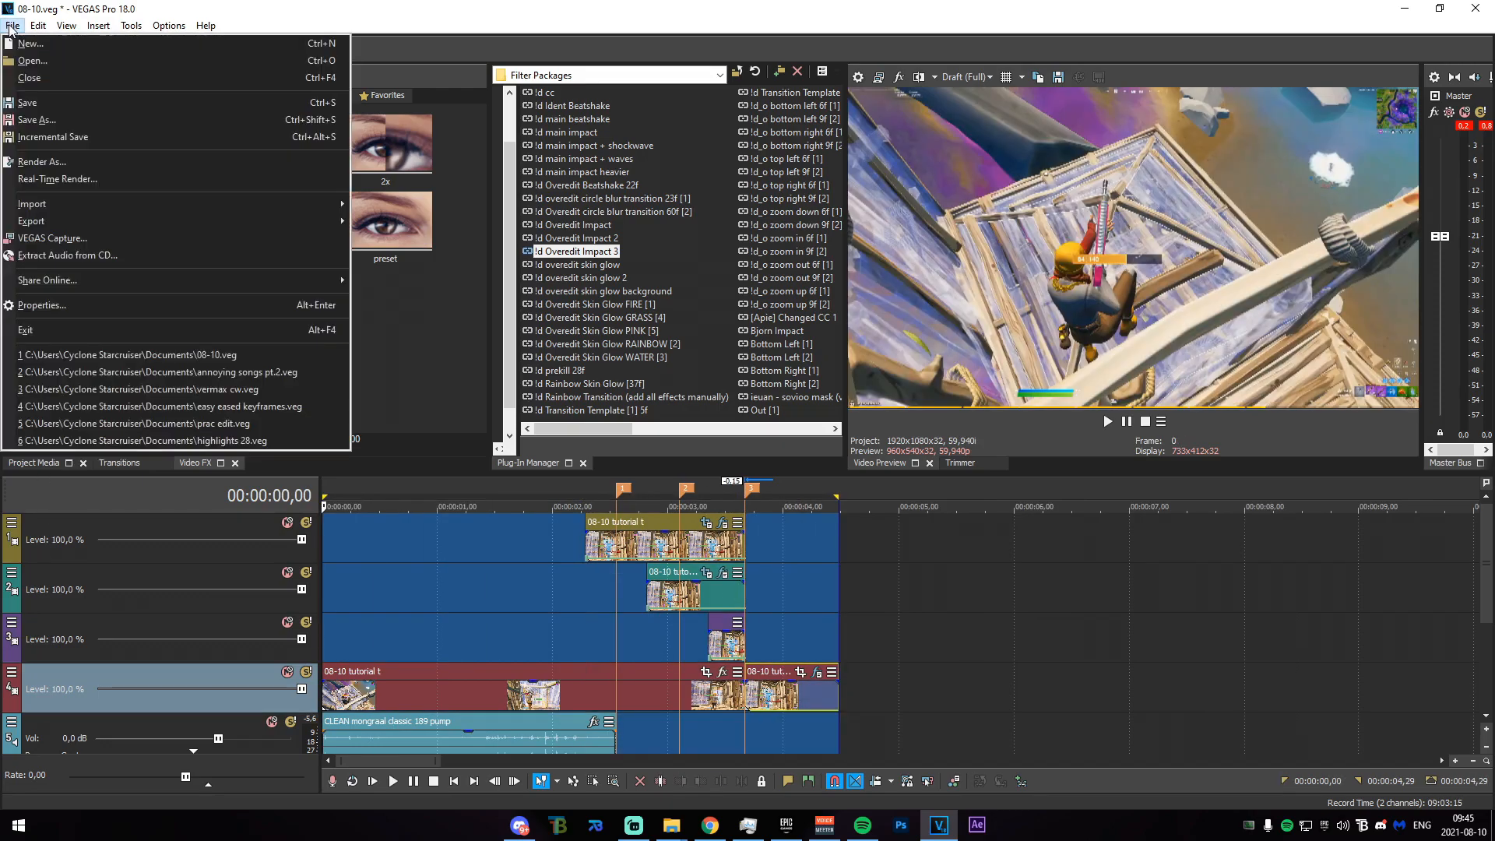
pyautogui.click(414, 405)
pyautogui.click(458, 592)
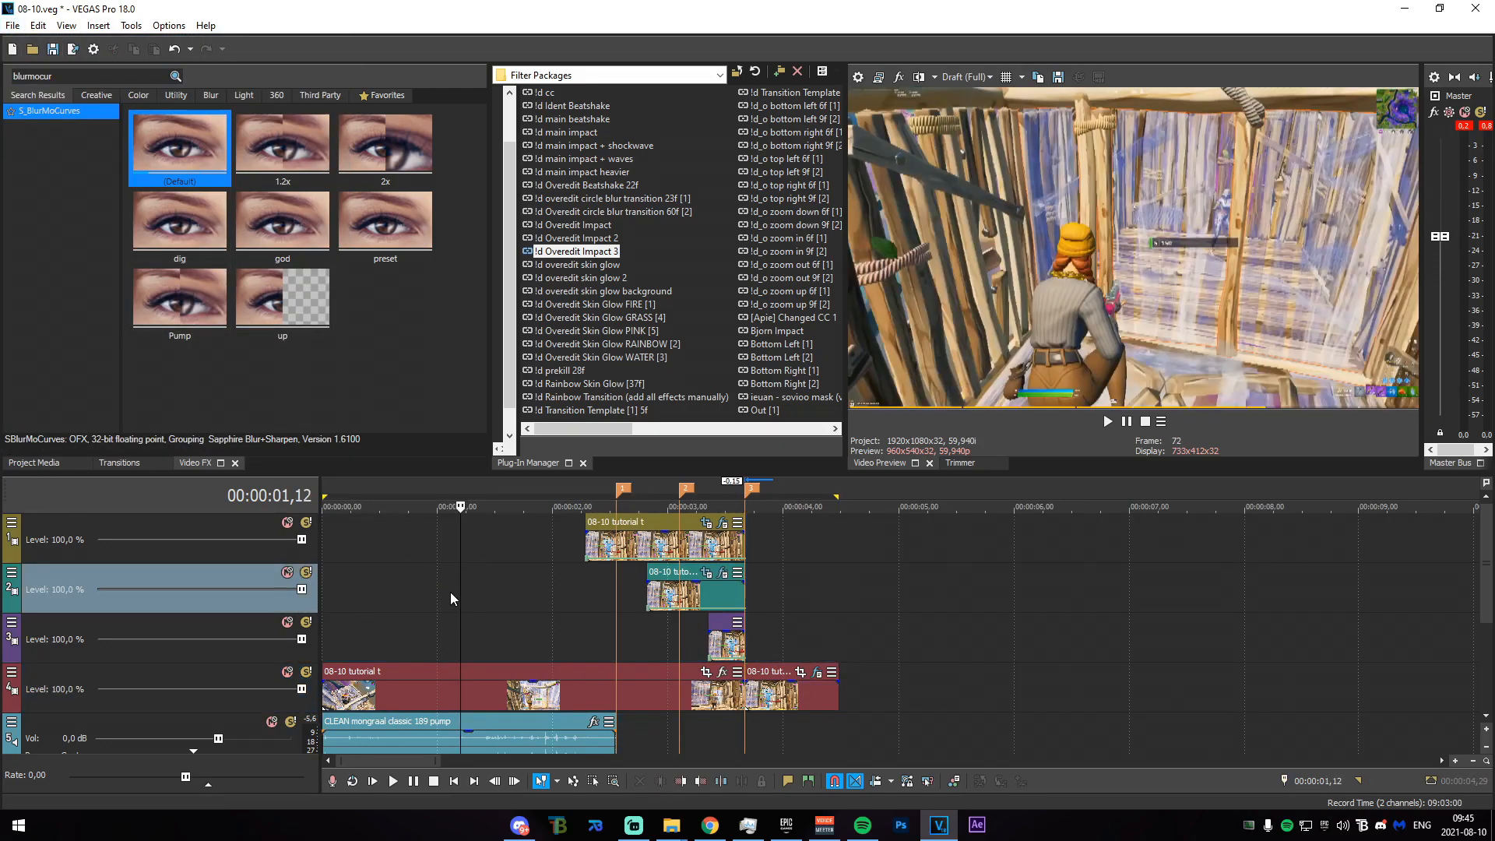
pyautogui.click(13, 25)
pyautogui.click(82, 162)
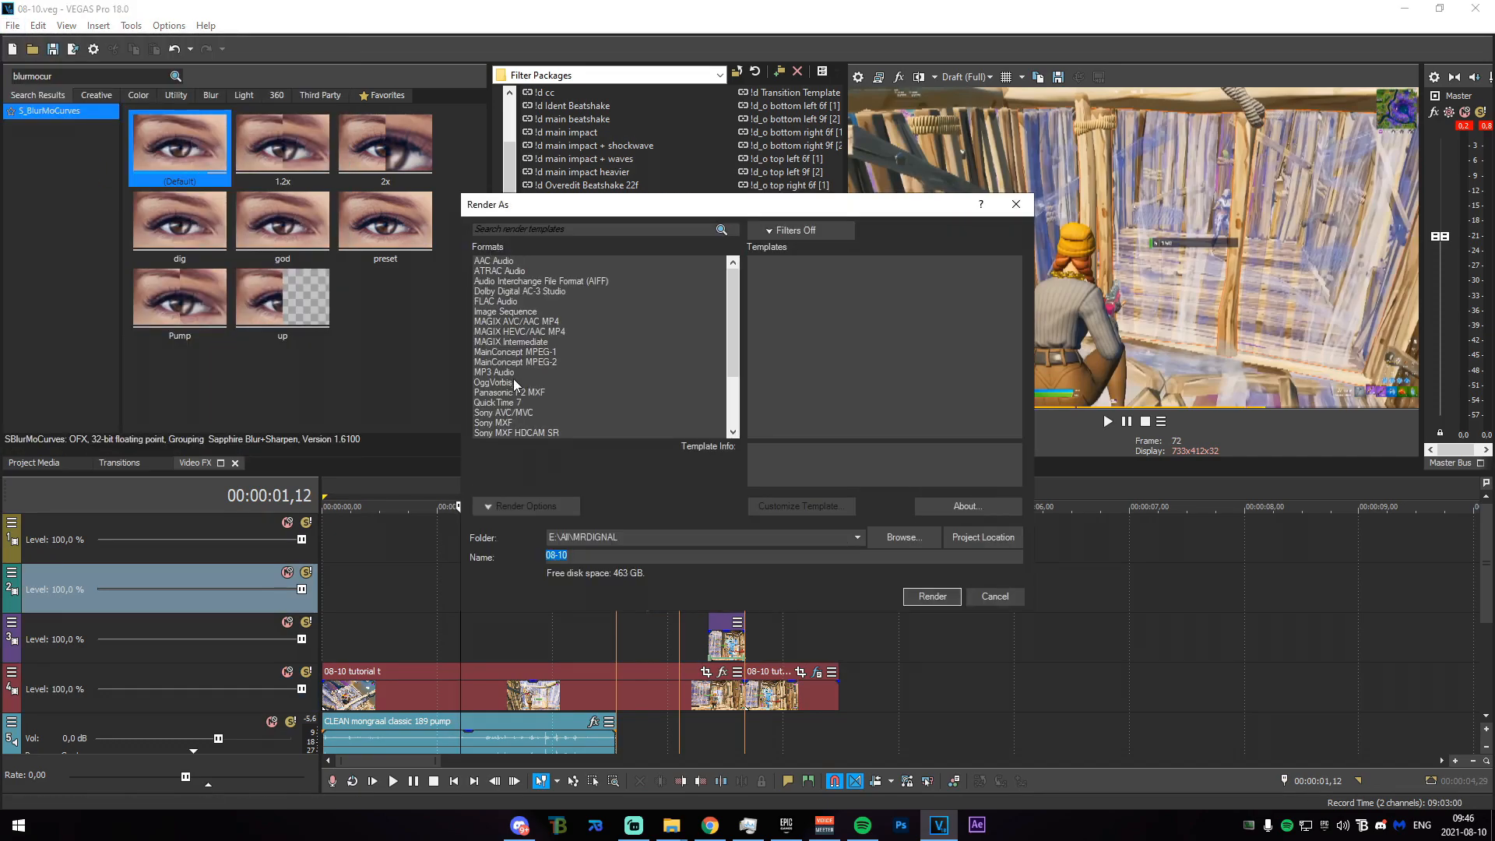
# Choose the MAGIX AVC/AAC MP4 format for the render and customize the settings of its Internet UHD 2160p 59.94 fps template.
pyautogui.click(558, 322)
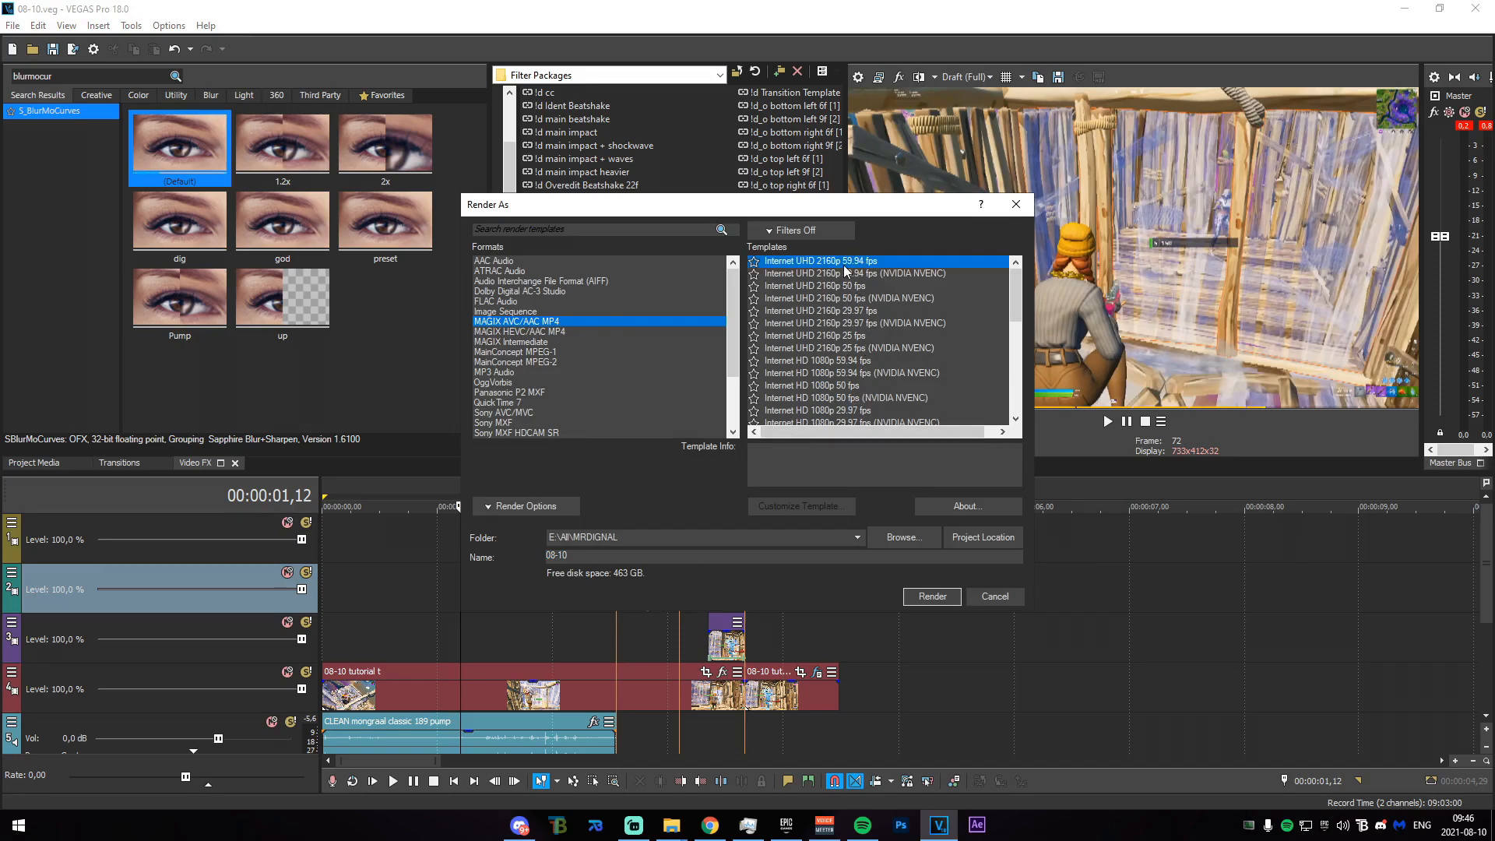
pyautogui.click(802, 505)
pyautogui.click(732, 289)
pyautogui.click(721, 311)
pyautogui.click(743, 294)
pyautogui.click(743, 306)
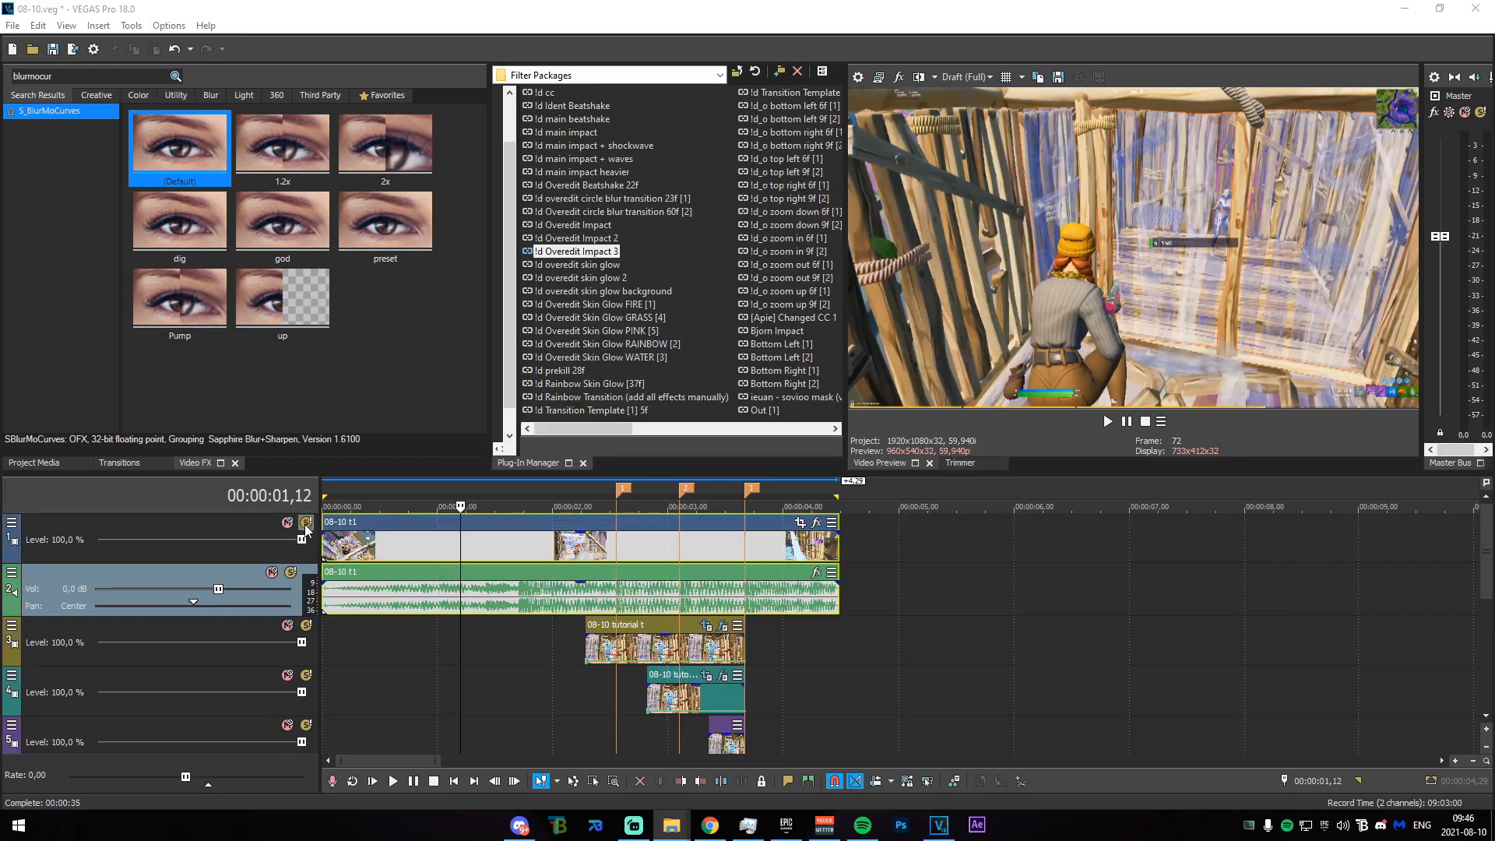
# Remove the rendered 08-10 t1 clip's audio track and review the soloed video around the digit markers.
pyautogui.rightClick(871, 609)
pyautogui.click(715, 713)
pyautogui.moveTo(507, 655); pyautogui.dragTo(783, 647)
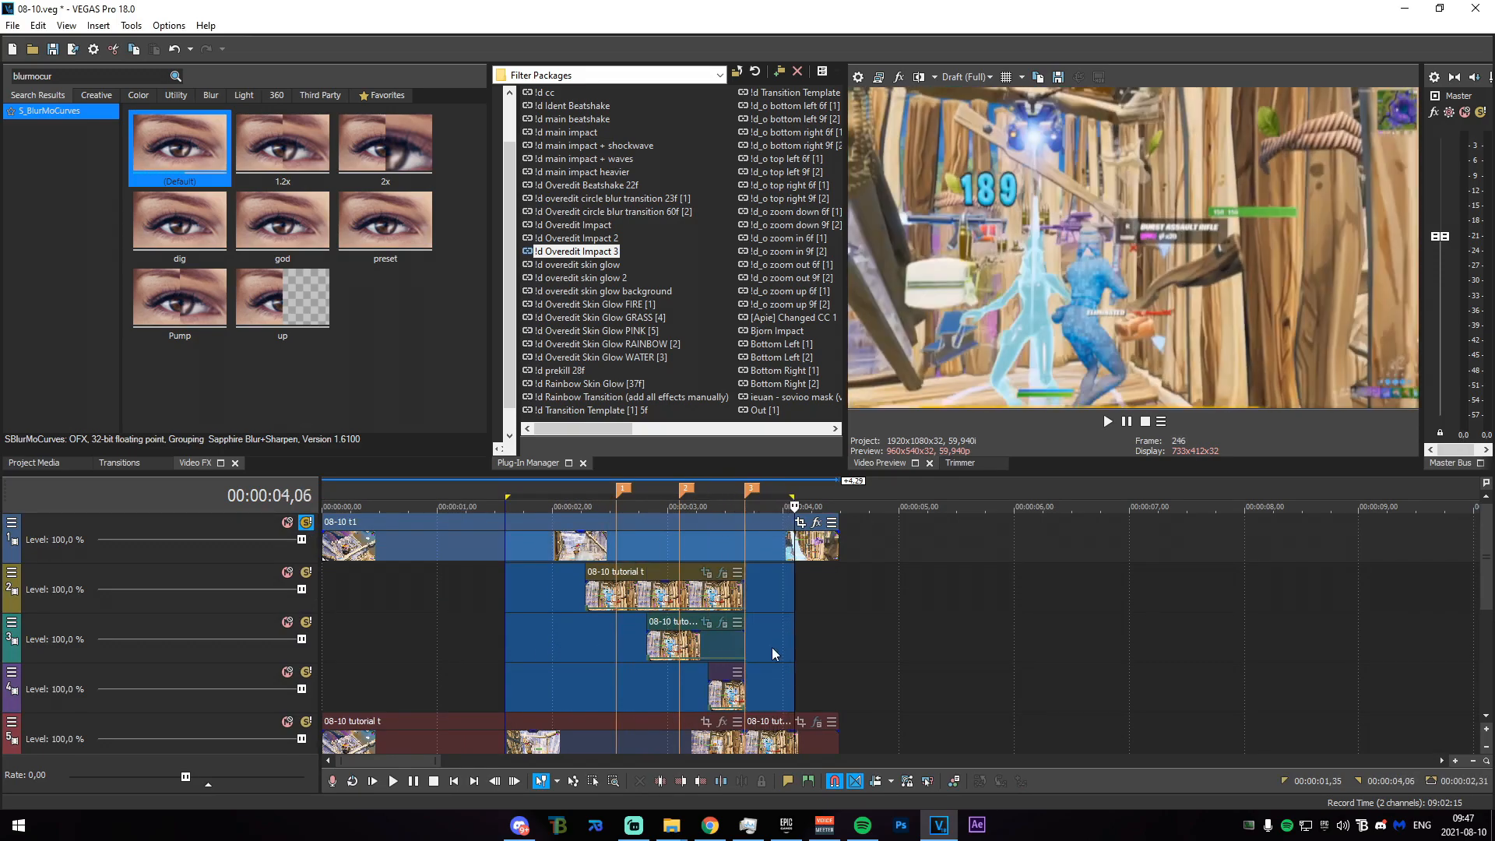
pyautogui.click(586, 658)
# Split the rendered 08-10 t1 clip at 00:00:02,11, 22 frames before marker 1.
pyautogui.scroll(4, 596, 659)
pyautogui.click(1073, 543)
pyautogui.scroll(1, 927, 607)
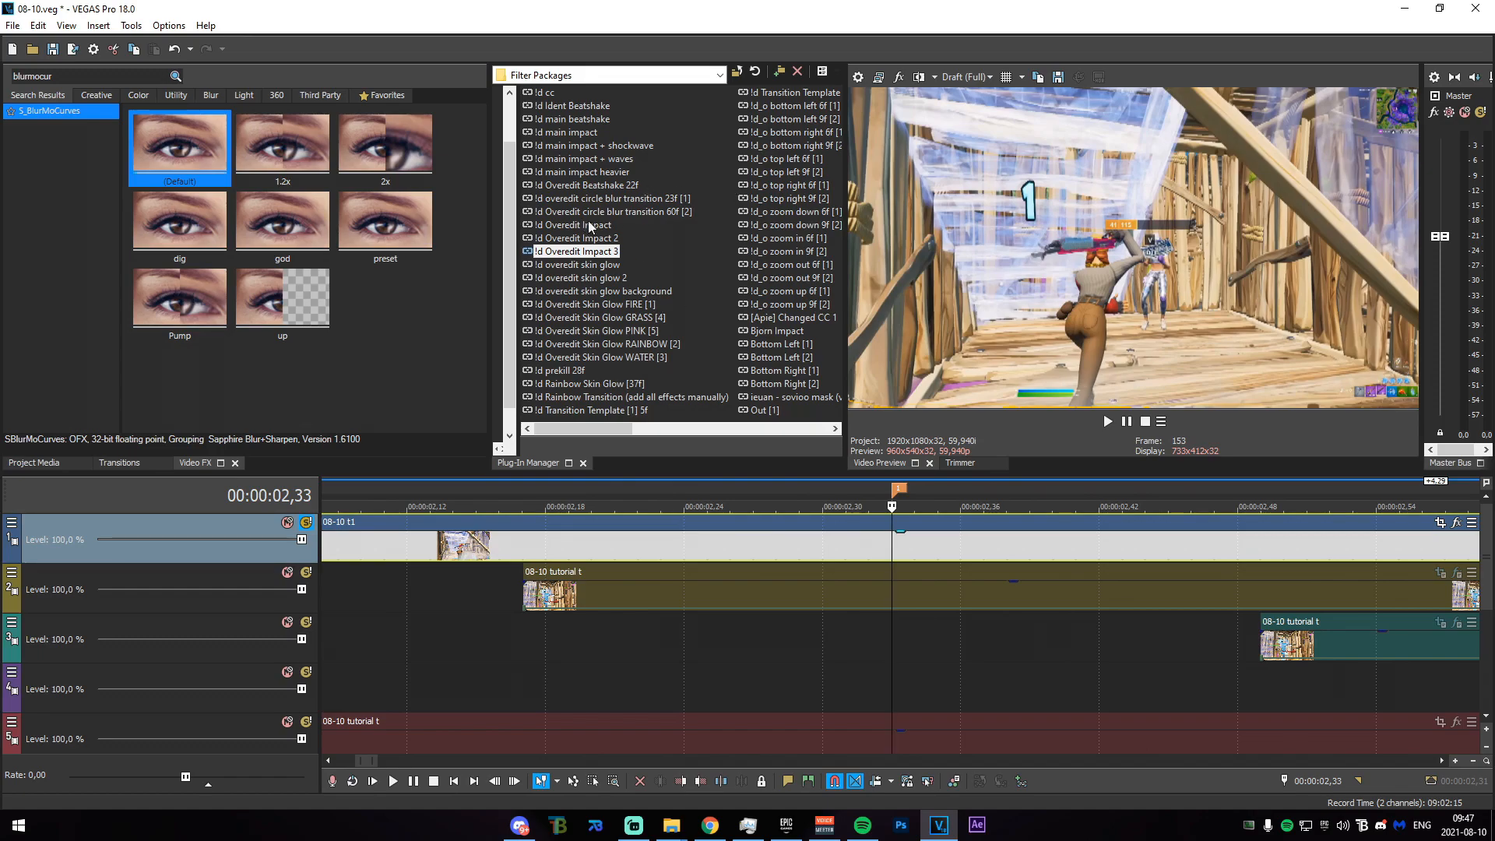
pyautogui.click(609, 189)
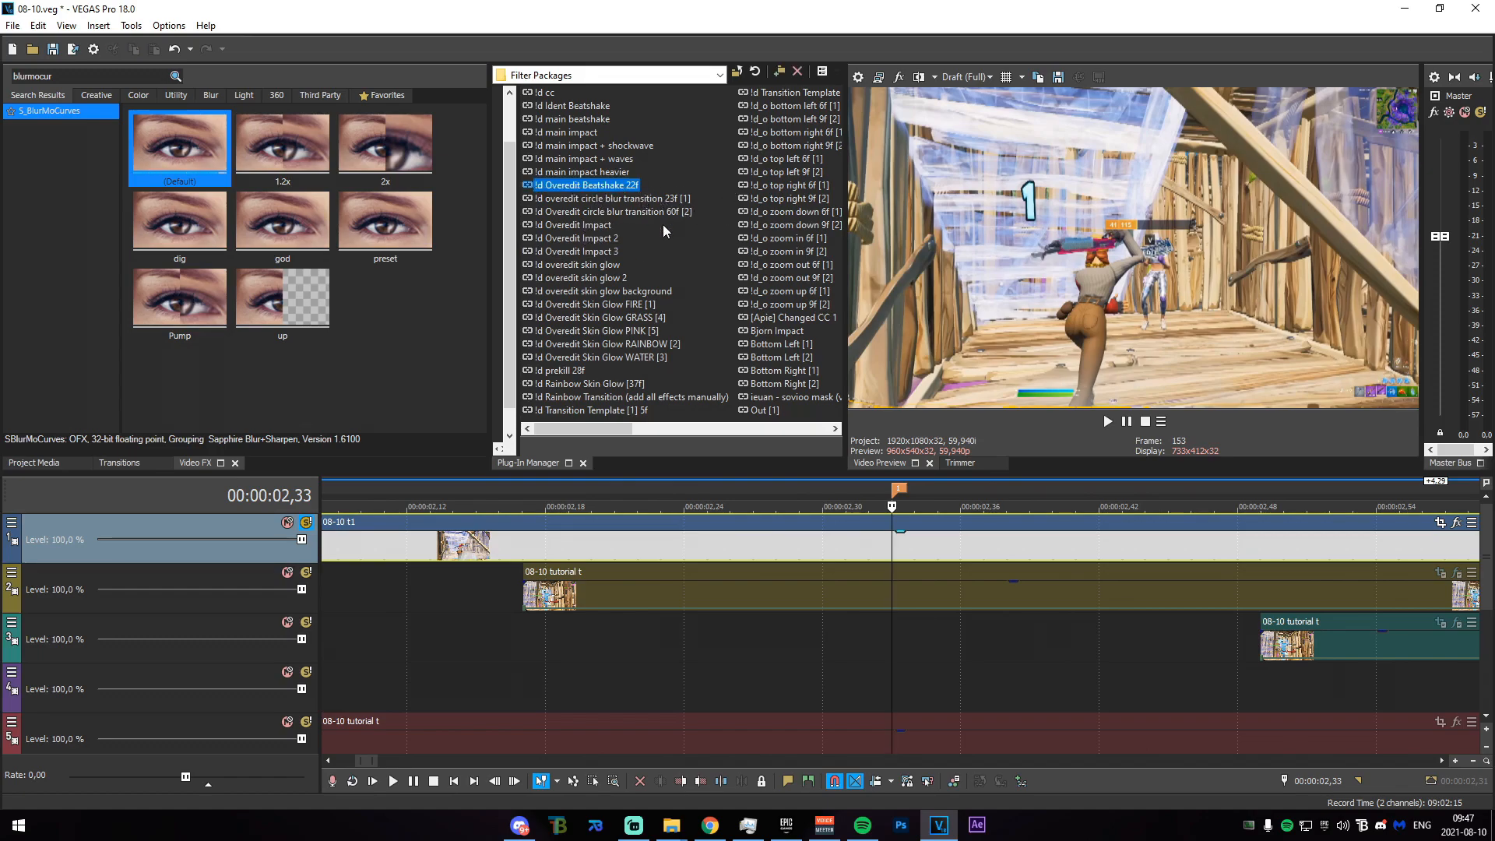
pyautogui.moveTo(890, 551)
pyautogui.mouseDown()
pyautogui.moveTo(597, 546)
pyautogui.moveTo(915, 550)
pyautogui.moveTo(891, 550)
pyautogui.mouseUp()
pyautogui.scroll(-1, 839, 559)
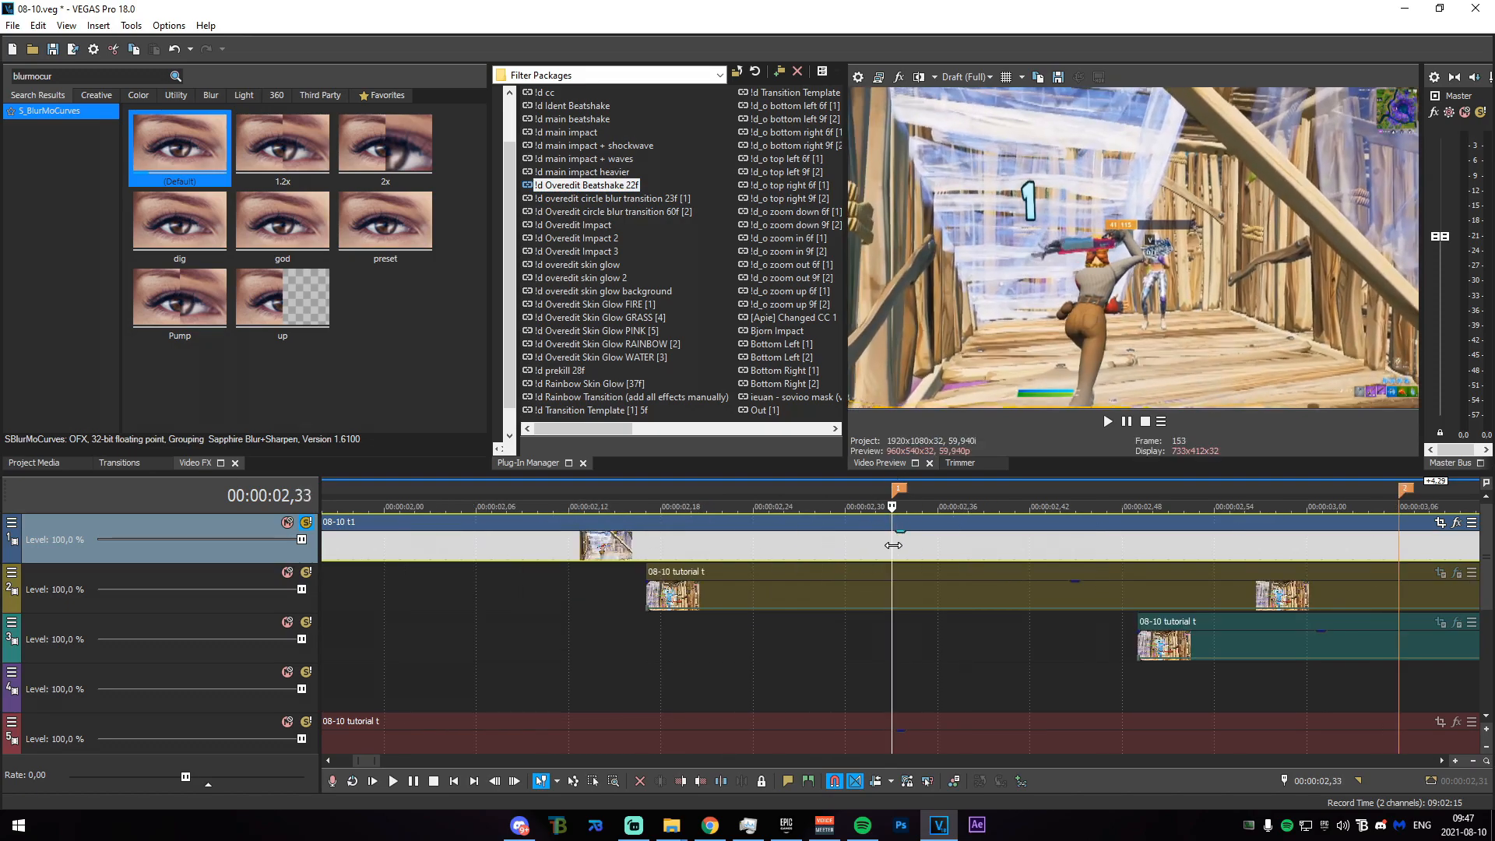
pyautogui.click(707, 547)
pyautogui.moveTo(707, 547); pyautogui.dragTo(553, 540)
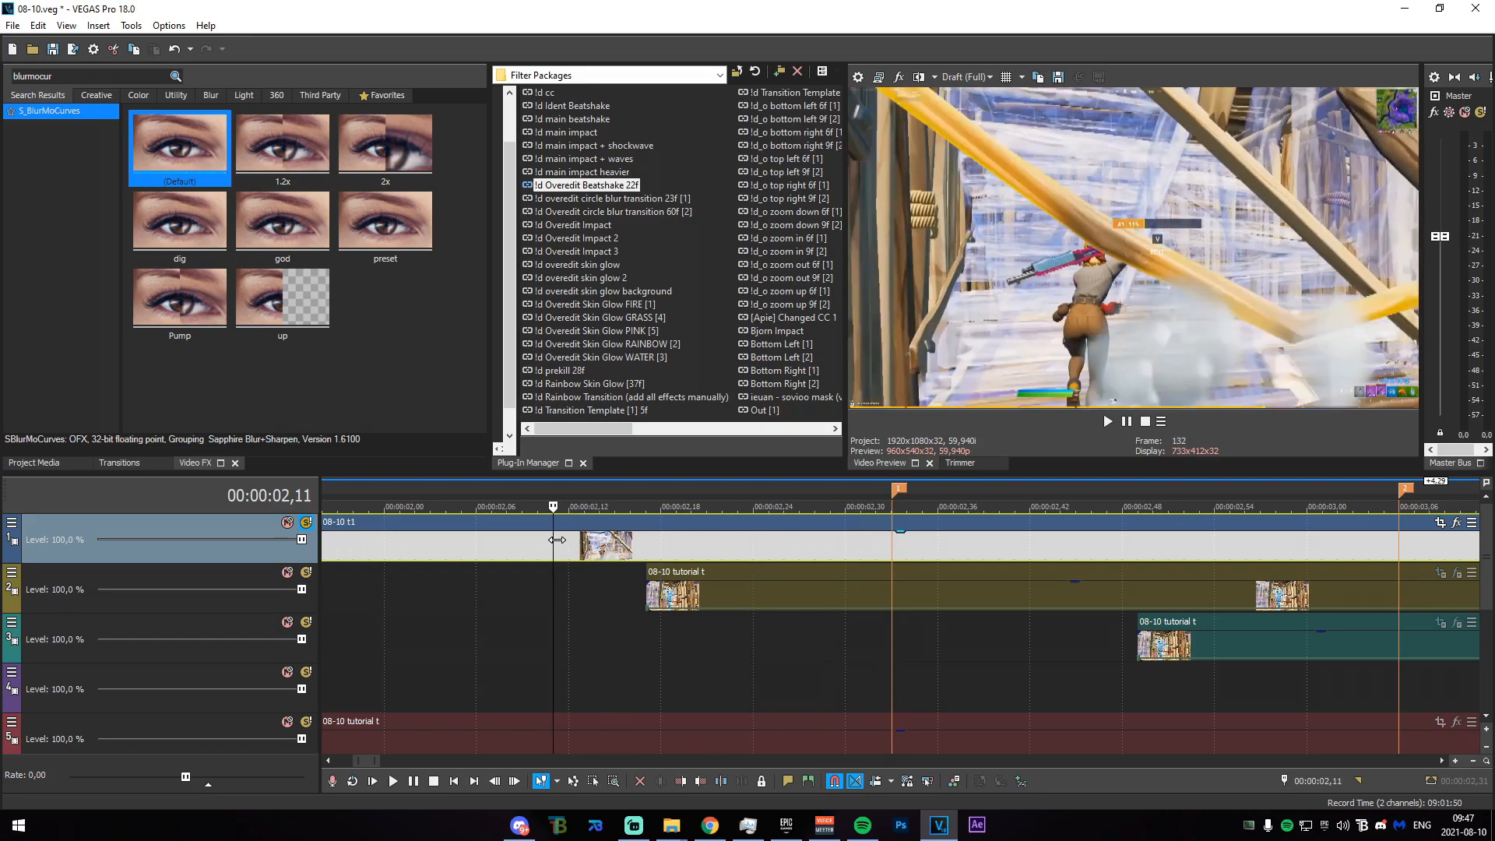
pyautogui.press('s')
# Apply the !d Overedit Beatshake 22f package to the 08-10 t1 section starting at 00:00:02,11 and close the effect window.
pyautogui.moveTo(708, 561); pyautogui.dragTo(706, 552)
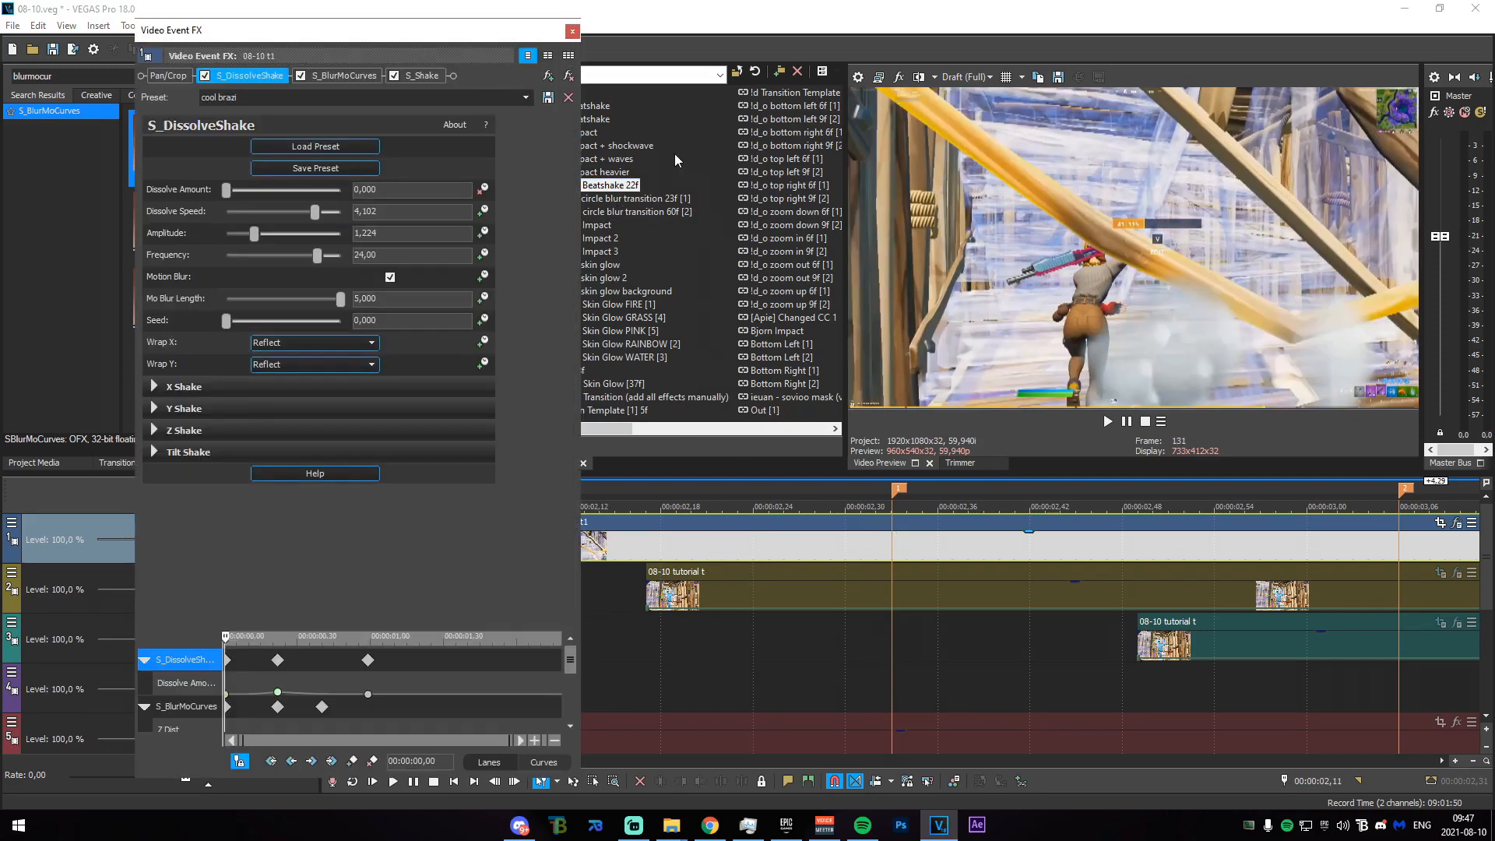
pyautogui.scroll(-3, 898, 595)
pyautogui.click(575, 31)
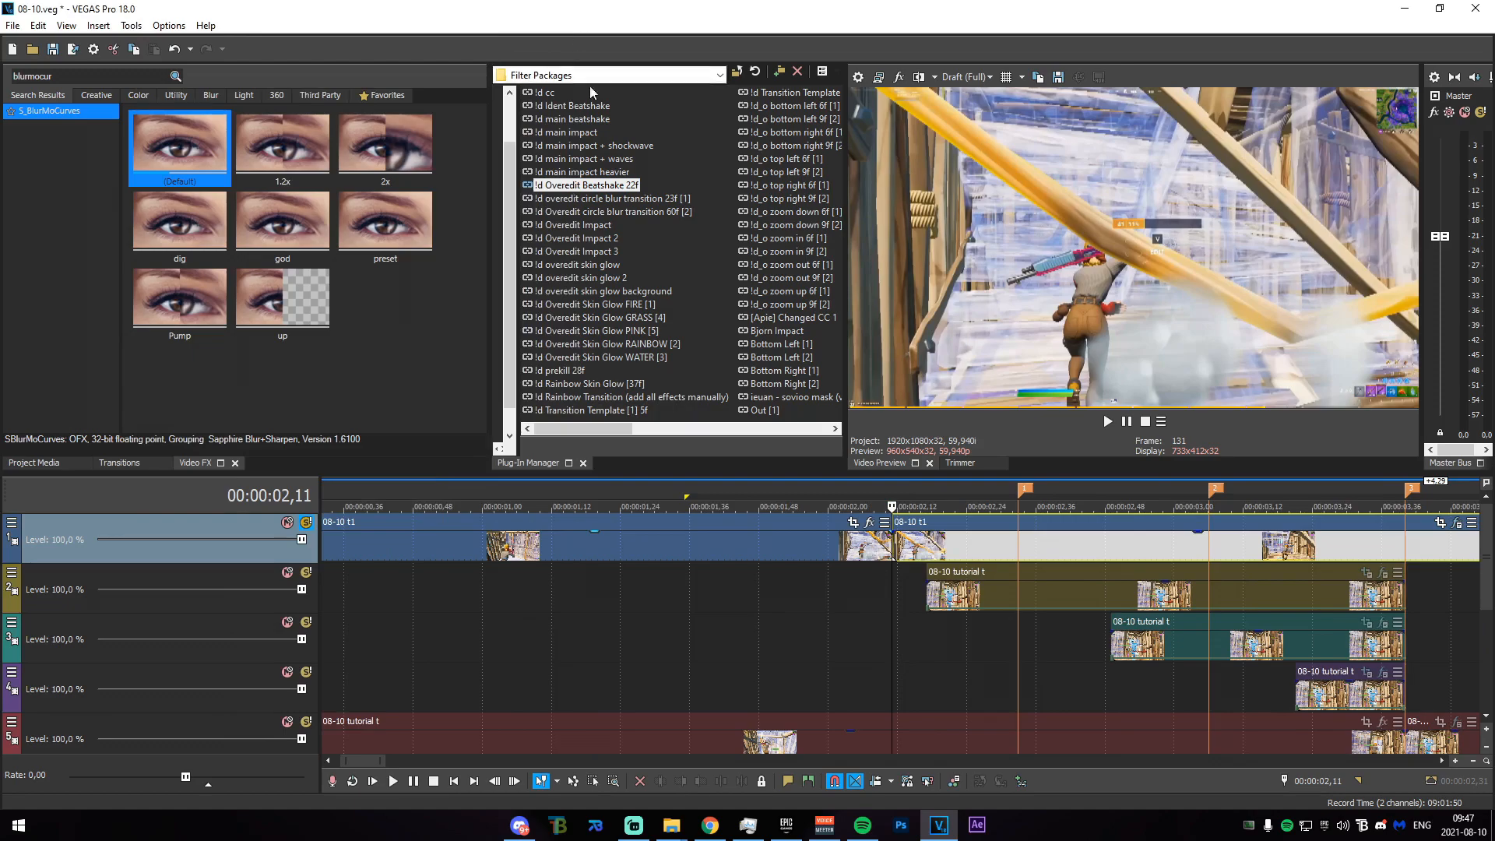
# Split 08-10 t1 at 00:00:03,18, 22 frames before marker 3, and apply !d Overedit Beatshake 22f to the section after the cut.
pyautogui.moveTo(881, 660); pyautogui.dragTo(1403, 550)
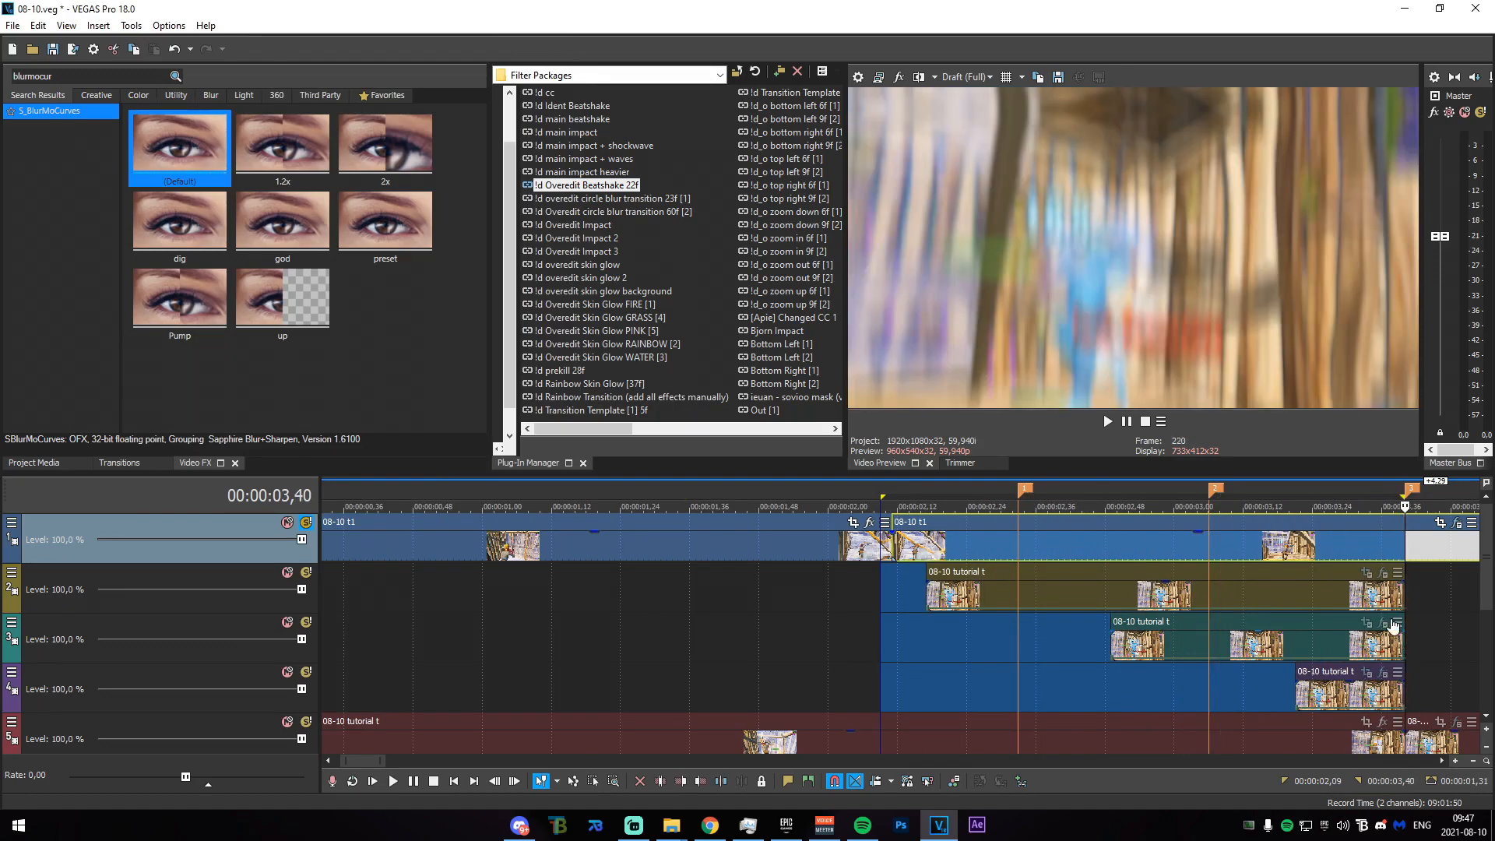
pyautogui.click(1405, 551)
pyautogui.scroll(3, 900, 614)
pyautogui.moveTo(892, 546); pyautogui.dragTo(553, 537)
pyautogui.press('s')
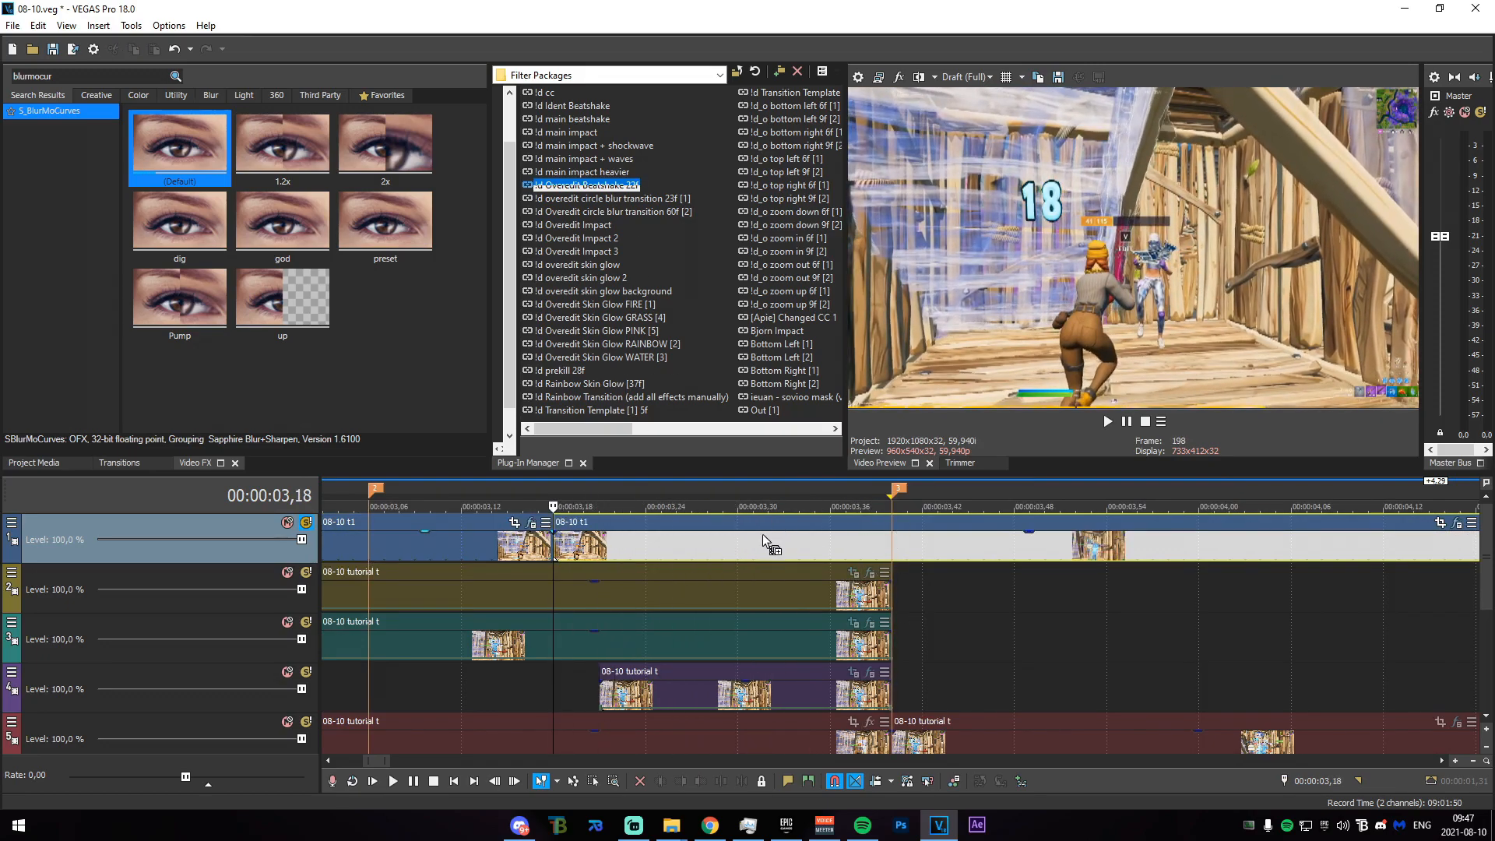
pyautogui.moveTo(763, 539); pyautogui.dragTo(763, 540)
pyautogui.click(577, 30)
# Split the 08-10 t1 clip at marker 3, at 00:00:03,40.
pyautogui.scroll(-1, 848, 663)
pyautogui.moveTo(745, 697)
pyautogui.mouseDown()
pyautogui.moveTo(923, 673)
pyautogui.moveTo(1144, 600)
pyautogui.mouseUp()
pyautogui.click(1147, 549)
pyautogui.press('s')
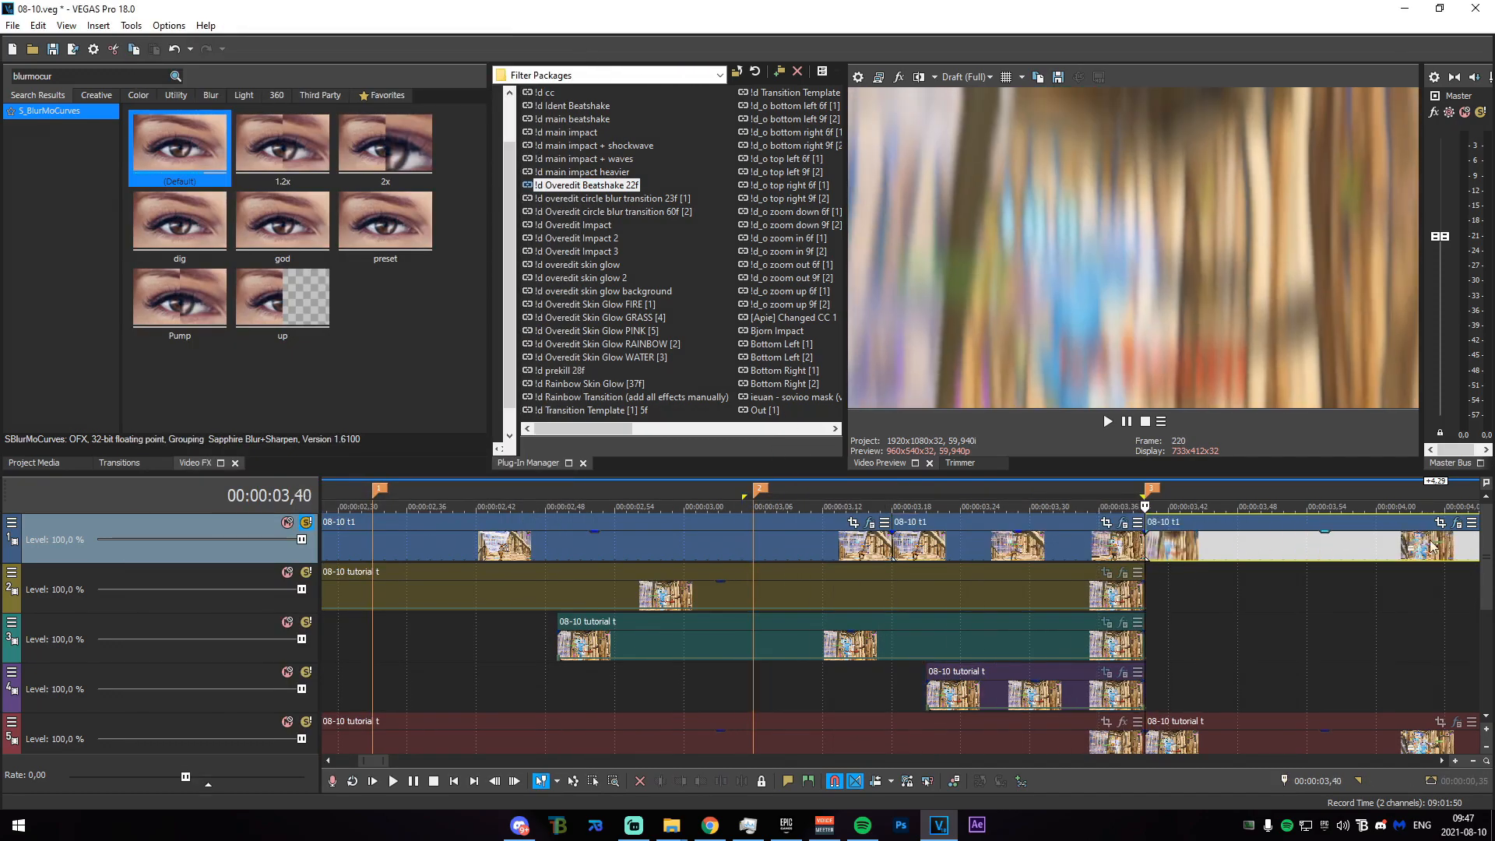
# Remove the S_BlurMoCurves and S_DissolveShake effects from the 08-10 t1 section after marker 3 and close the effect window.
pyautogui.click(1454, 523)
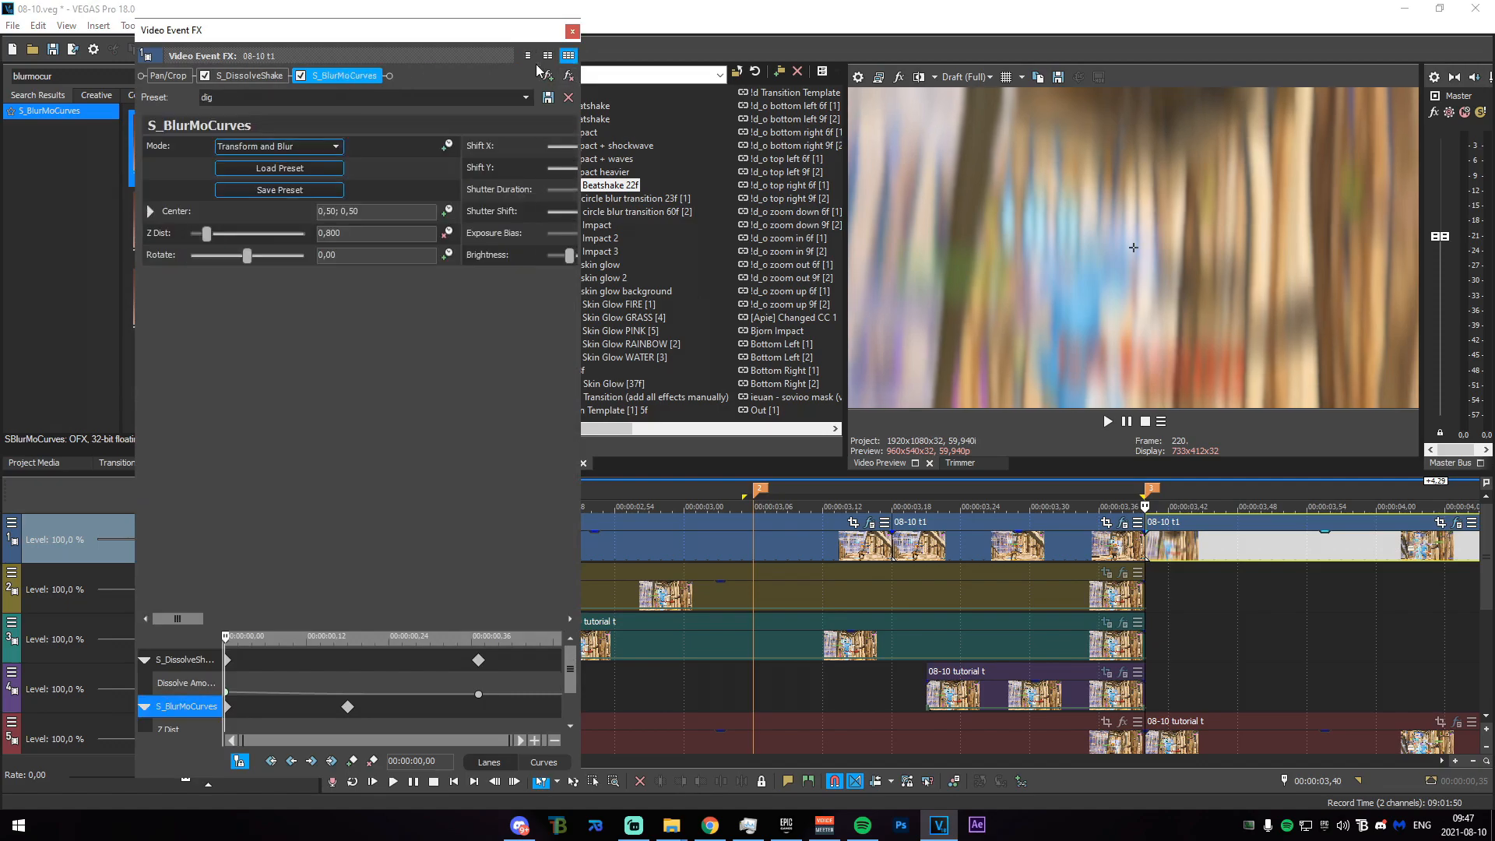
pyautogui.click(527, 56)
pyautogui.click(567, 76)
pyautogui.click(567, 76)
pyautogui.click(572, 31)
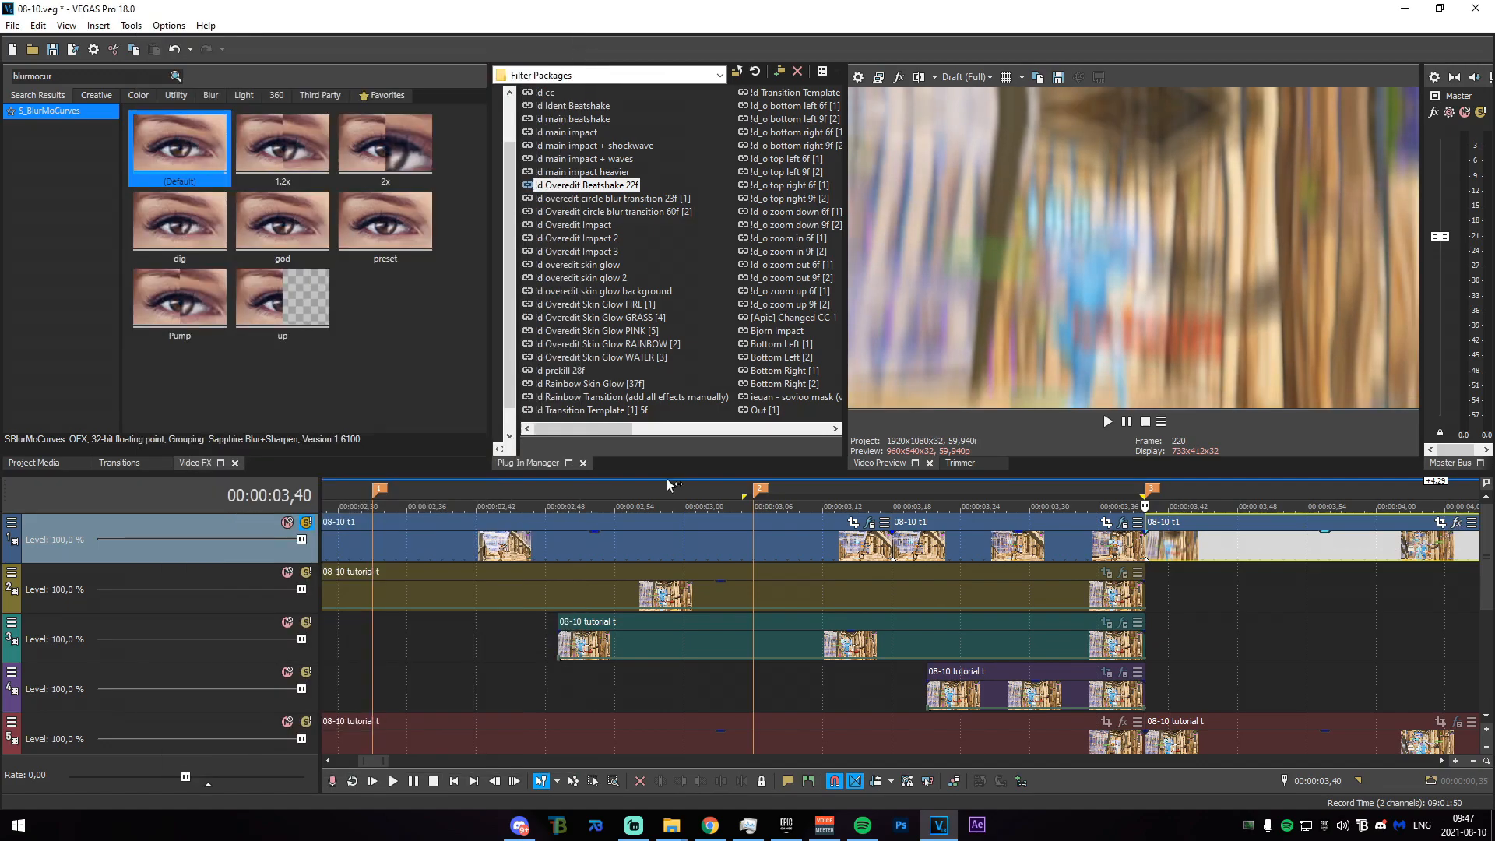
# Apply the !d Overedit Beatshake 22f package to the 08-10 t1 section just before marker 3 and close the effect window.
pyautogui.scroll(-4, 701, 693)
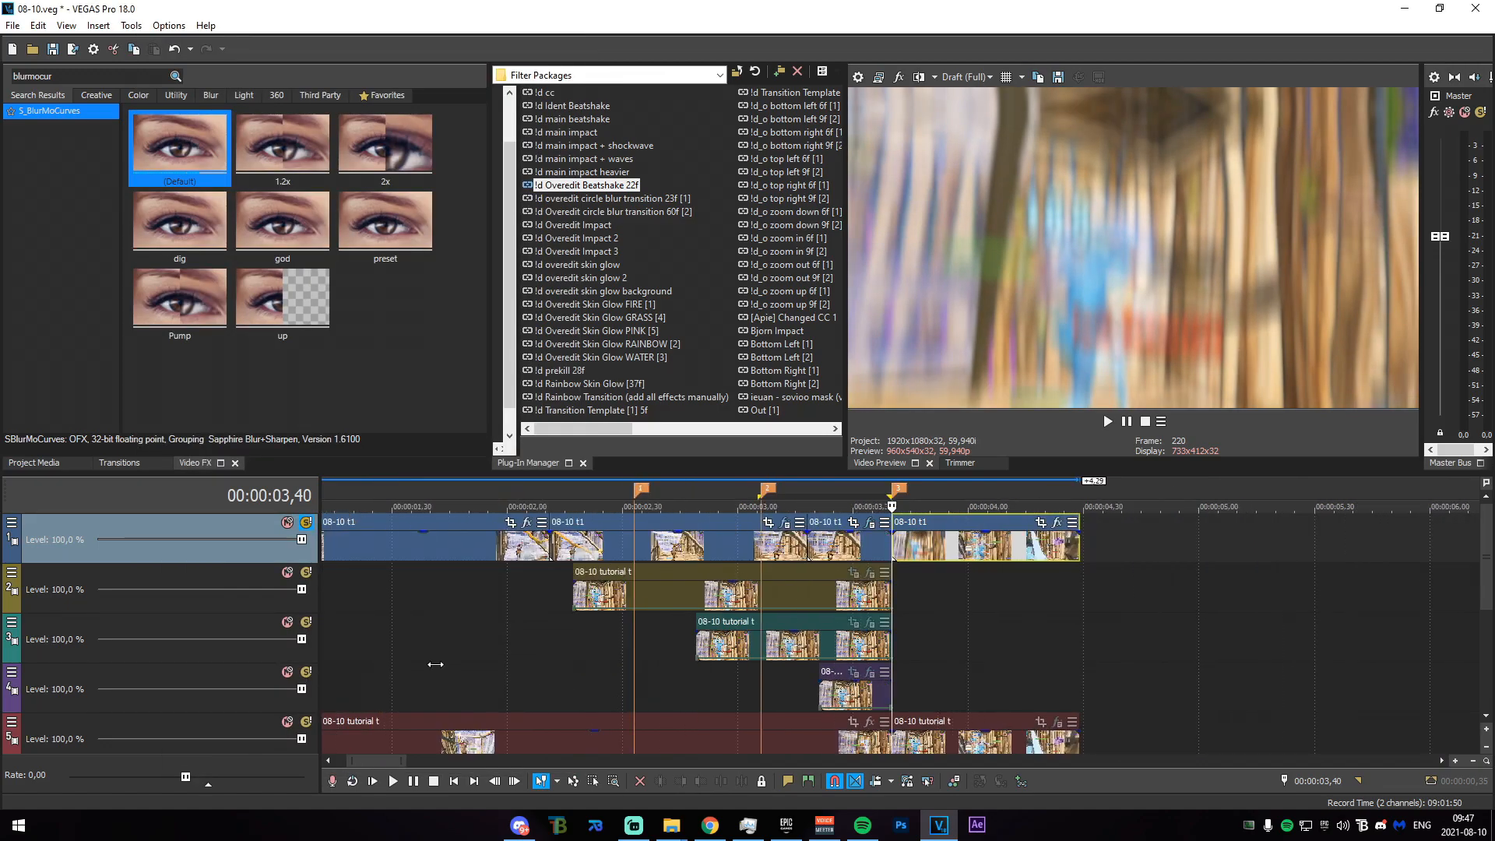
pyautogui.moveTo(435, 664); pyautogui.dragTo(1027, 669)
pyautogui.press('space')
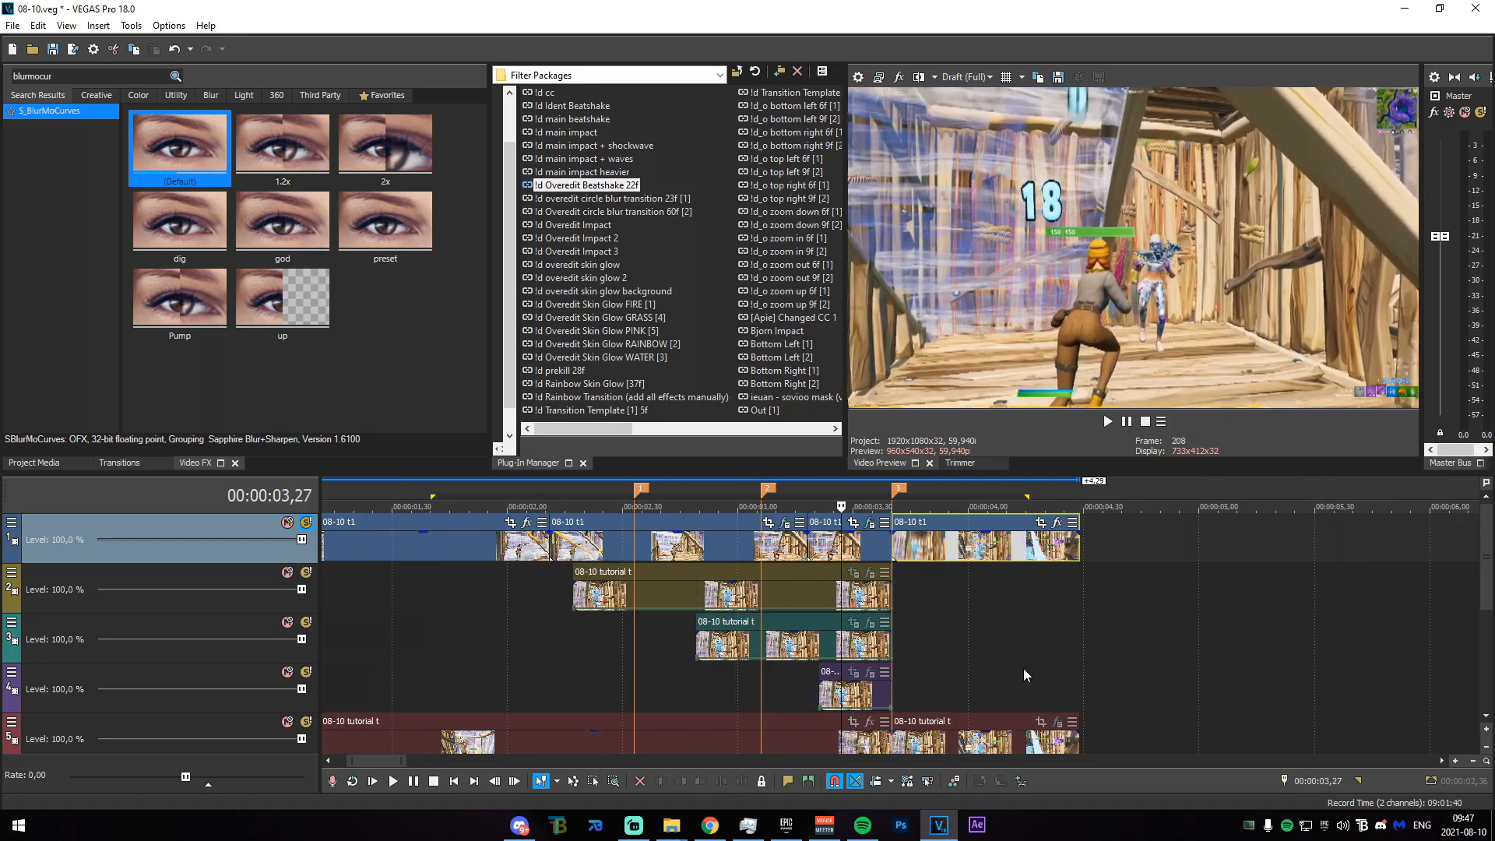
pyautogui.press('space')
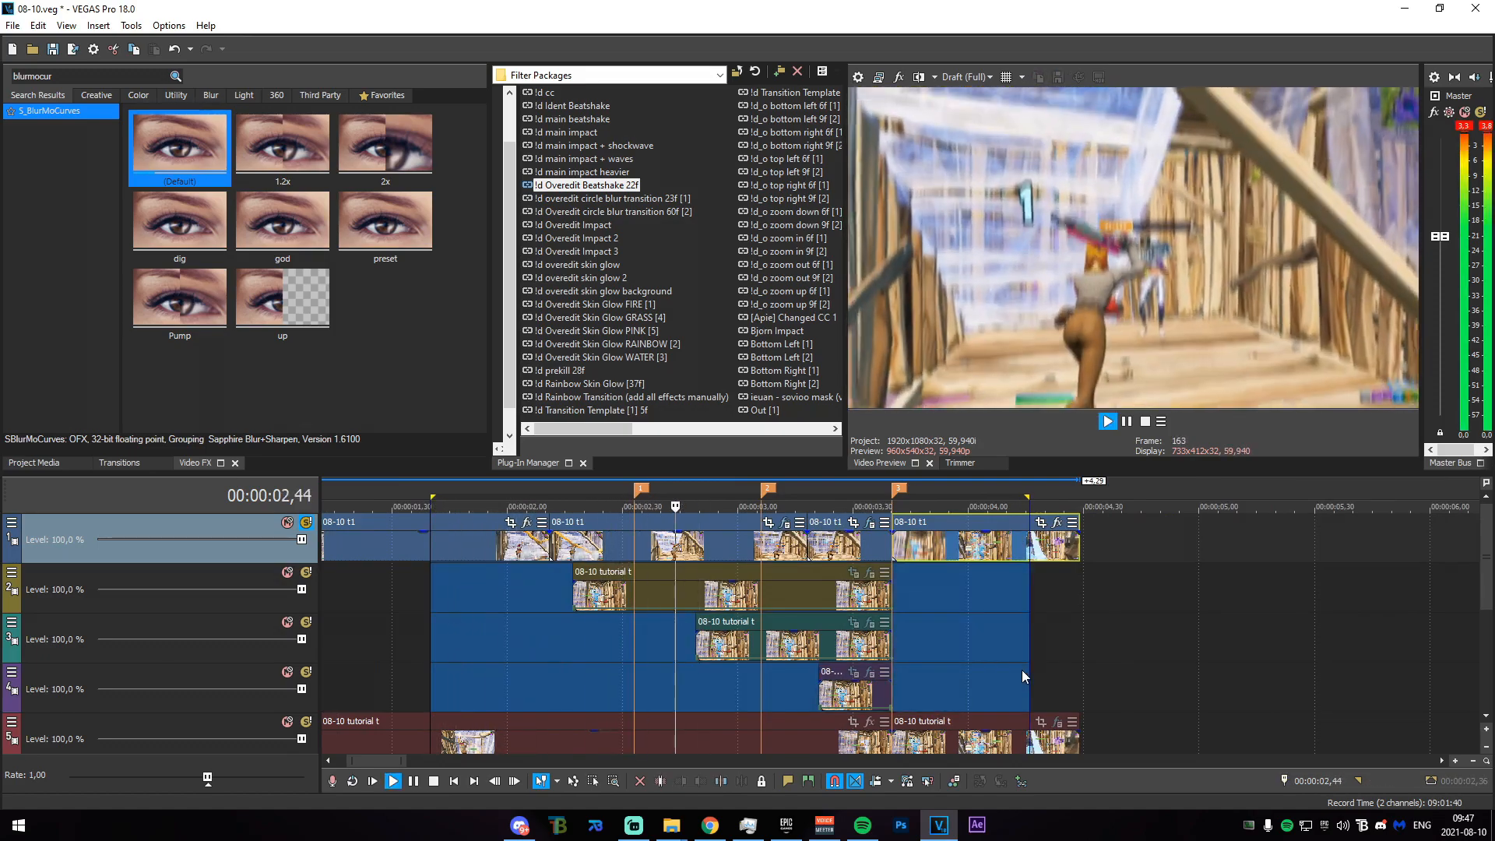
pyautogui.moveTo(681, 693); pyautogui.dragTo(870, 694)
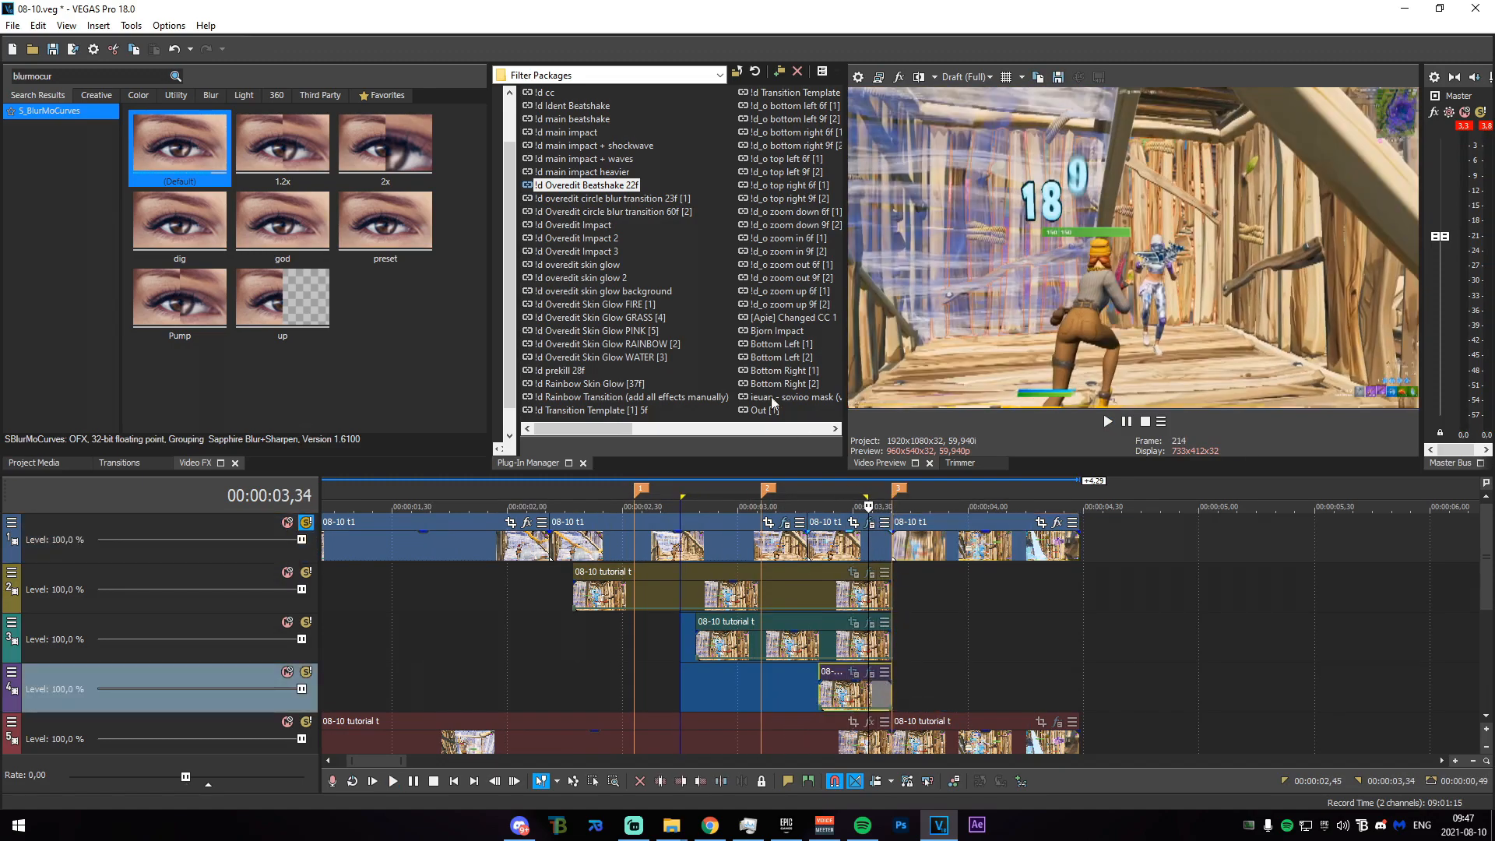
pyautogui.doubleClick(629, 187)
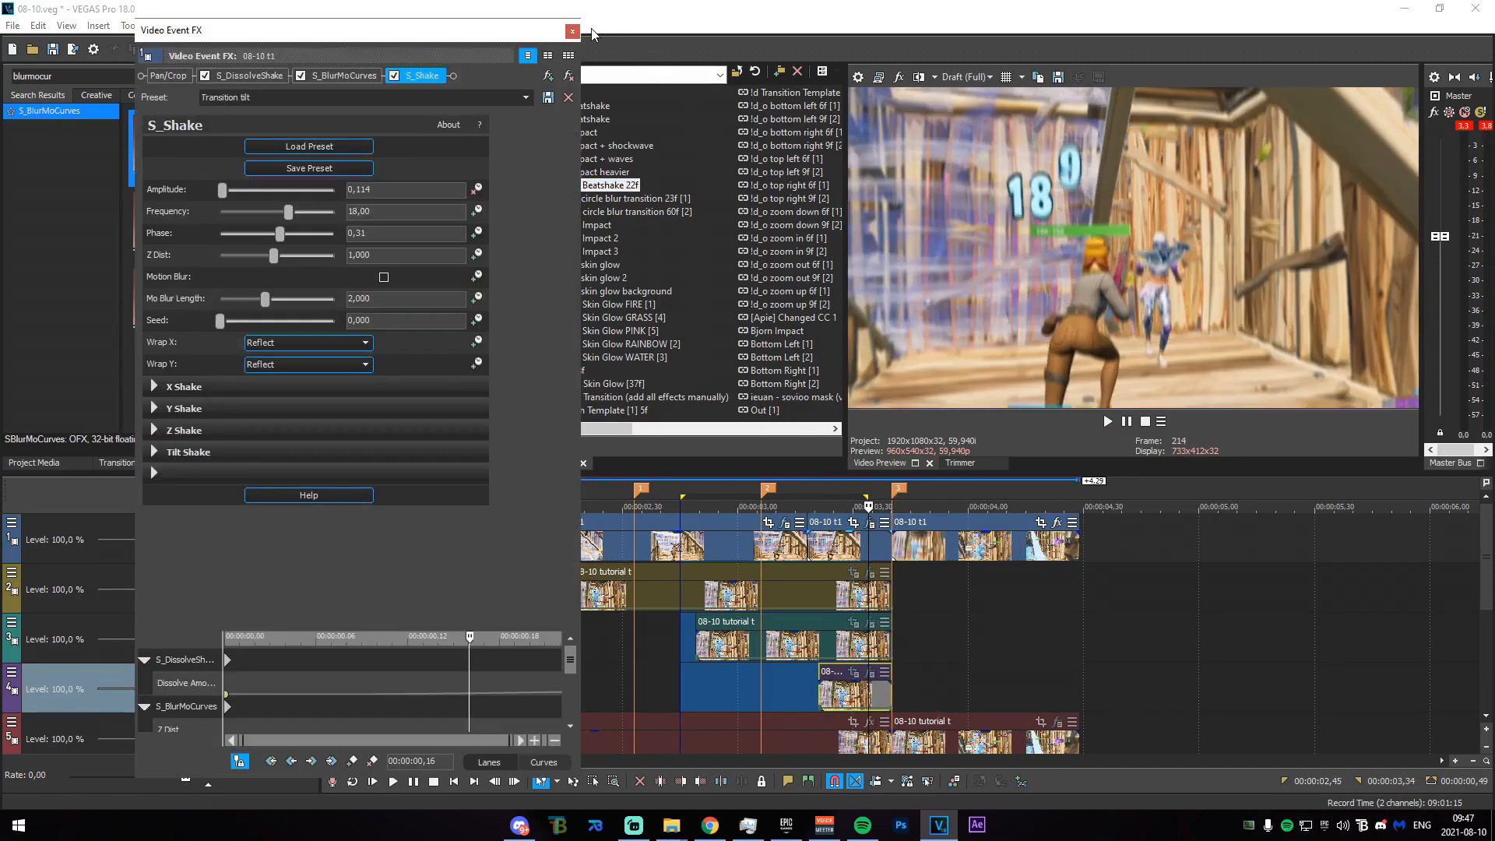
pyautogui.click(572, 32)
# Select the edit from 00:00:00,00 to 00:00:04,29 and render it as 08-10 t2 in MAGIX AVC/AAC MP4 format.
pyautogui.moveTo(1079, 640); pyautogui.dragTo(3, 637)
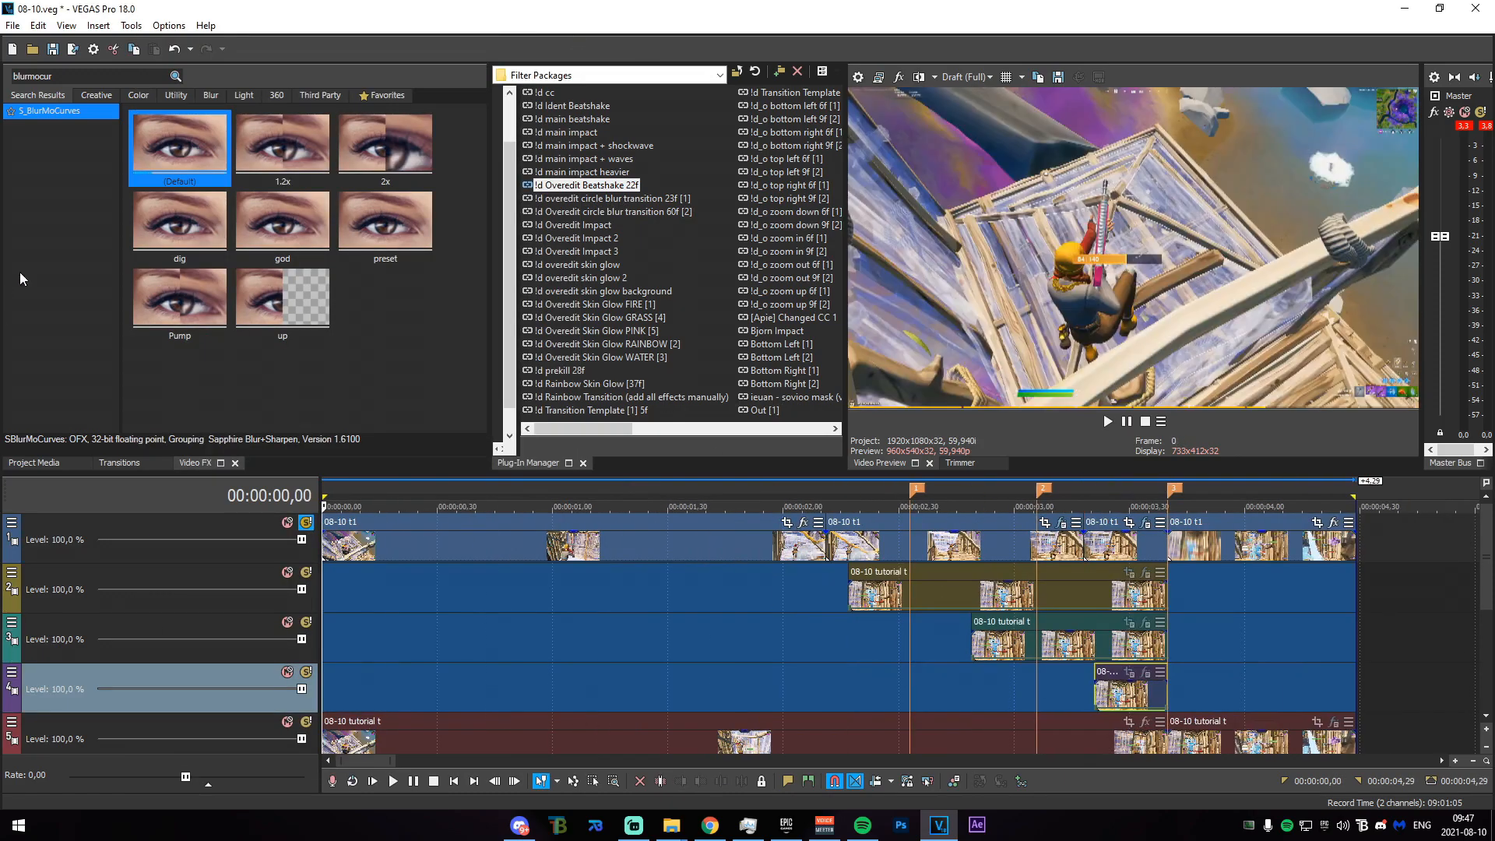
pyautogui.click(6, 23)
pyautogui.click(110, 183)
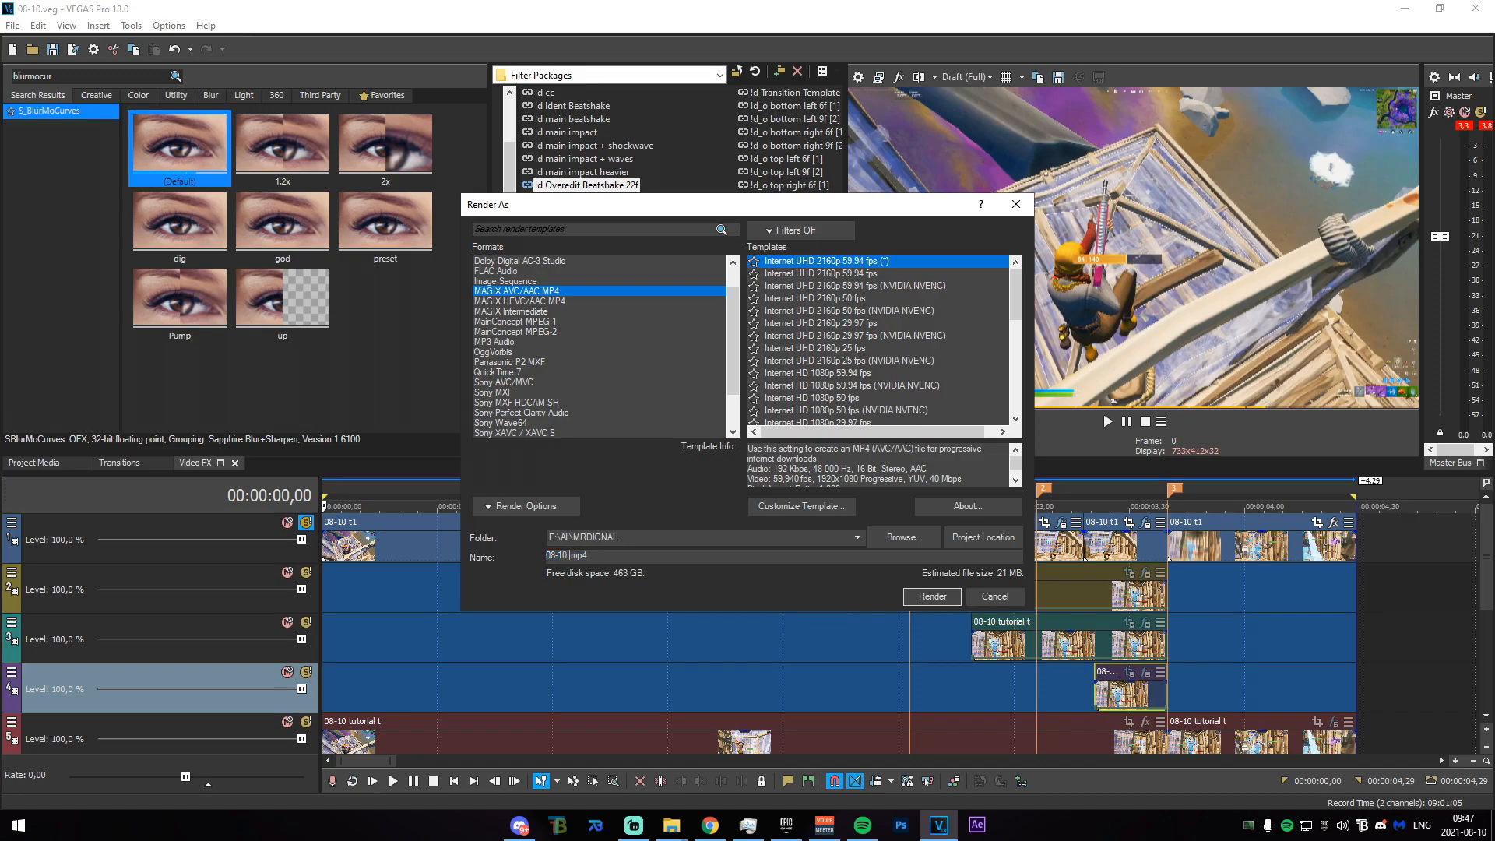
pyautogui.click(933, 596)
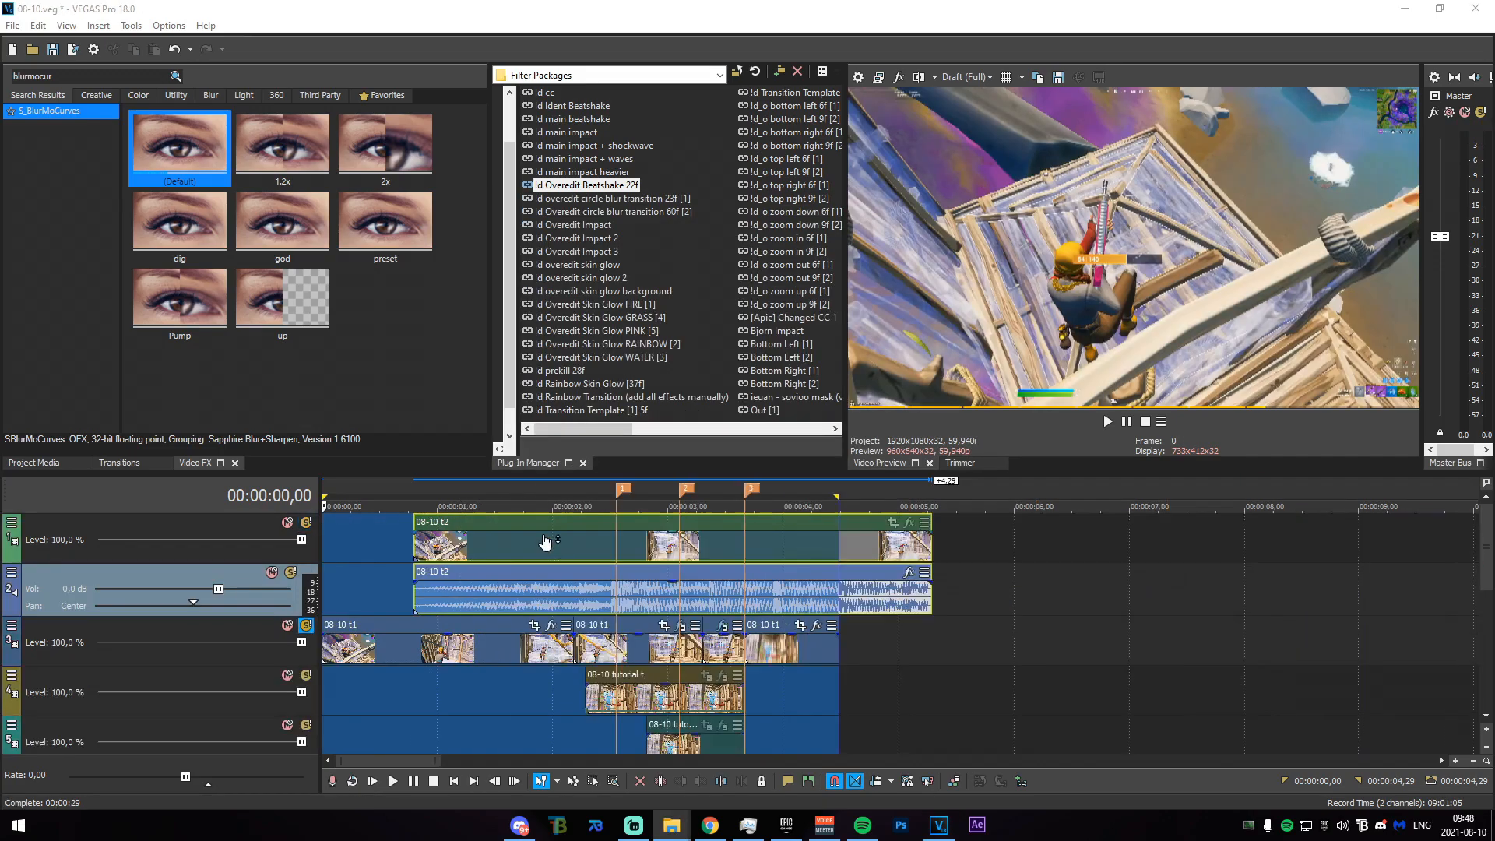
# Move the rendered 08-10 t2 clip to the start of the timeline and delete its audio track.
pyautogui.scroll(-3, 545, 542)
pyautogui.moveTo(545, 543); pyautogui.dragTo(399, 550)
pyautogui.rightClick(539, 587)
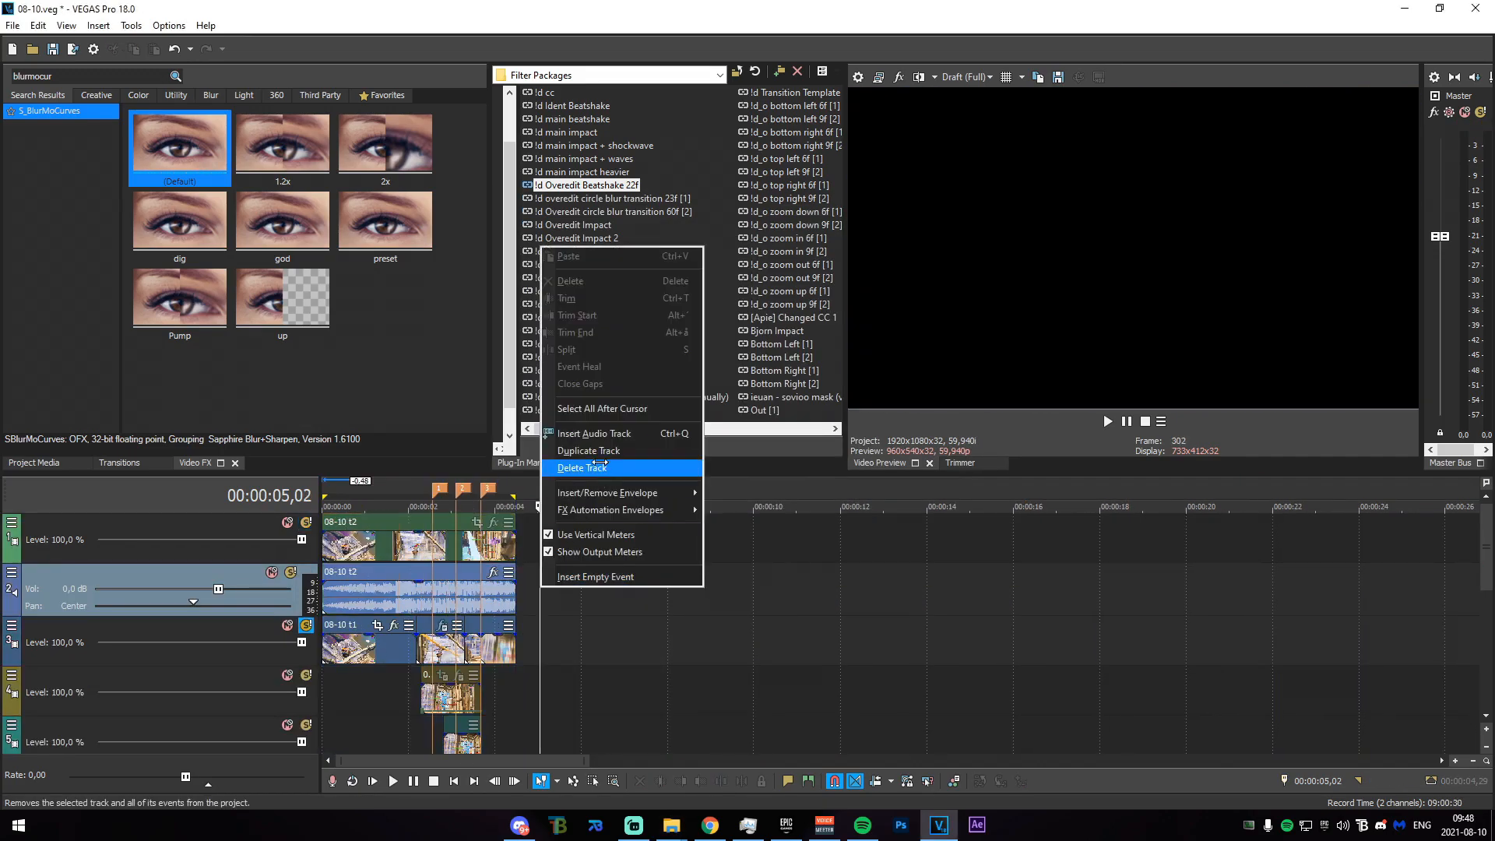
pyautogui.click(593, 466)
pyautogui.click(363, 642)
# Split the 08-10 t2 clip at 00:00:02,44, 22 frames before marker 2.
pyautogui.scroll(4, 670, 640)
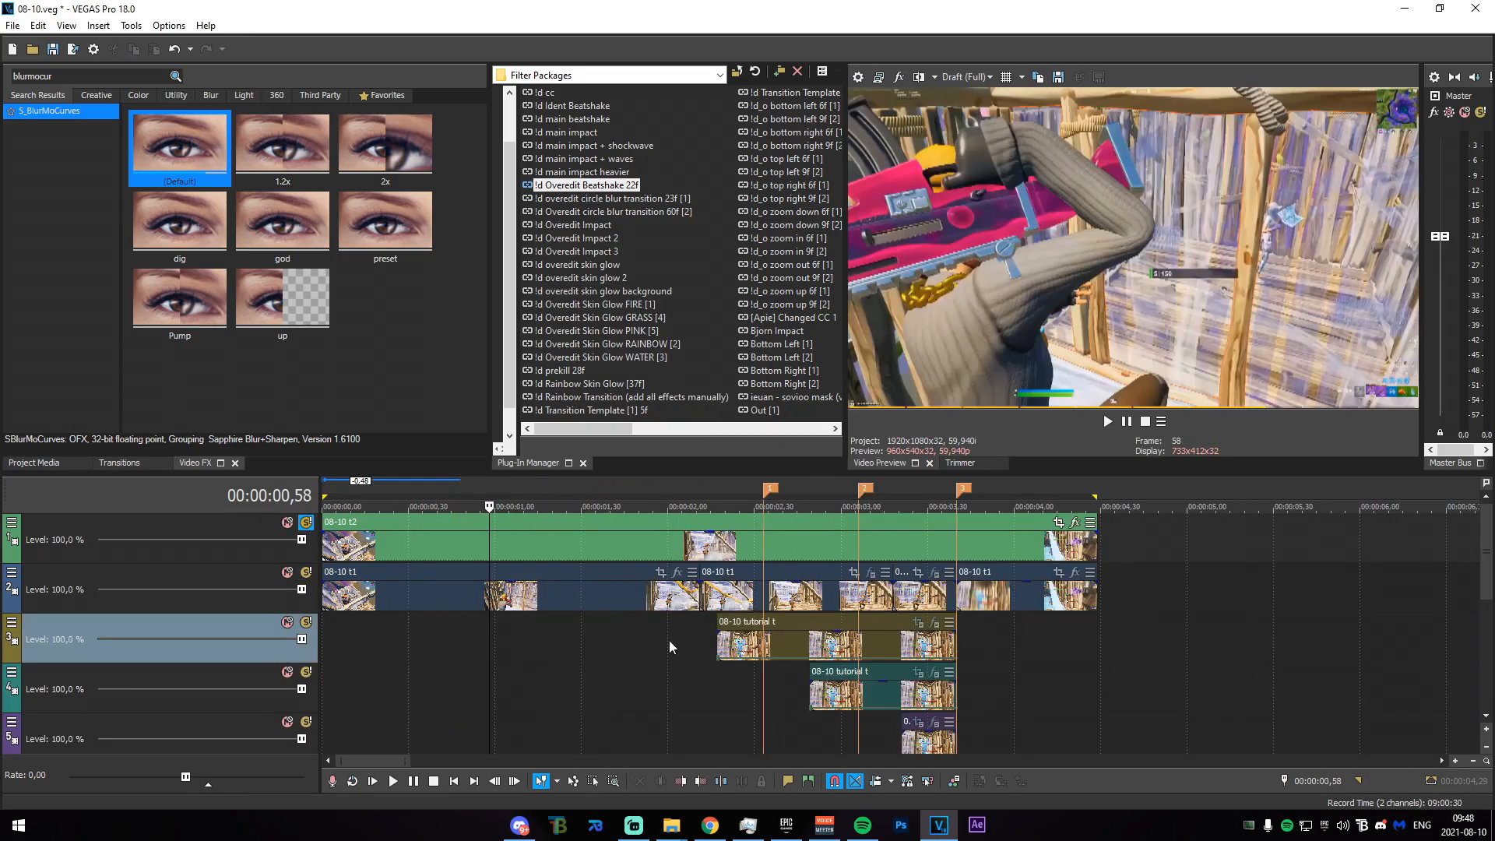
pyautogui.click(860, 553)
pyautogui.scroll(3, 858, 609)
pyautogui.moveTo(888, 554); pyautogui.dragTo(724, 549)
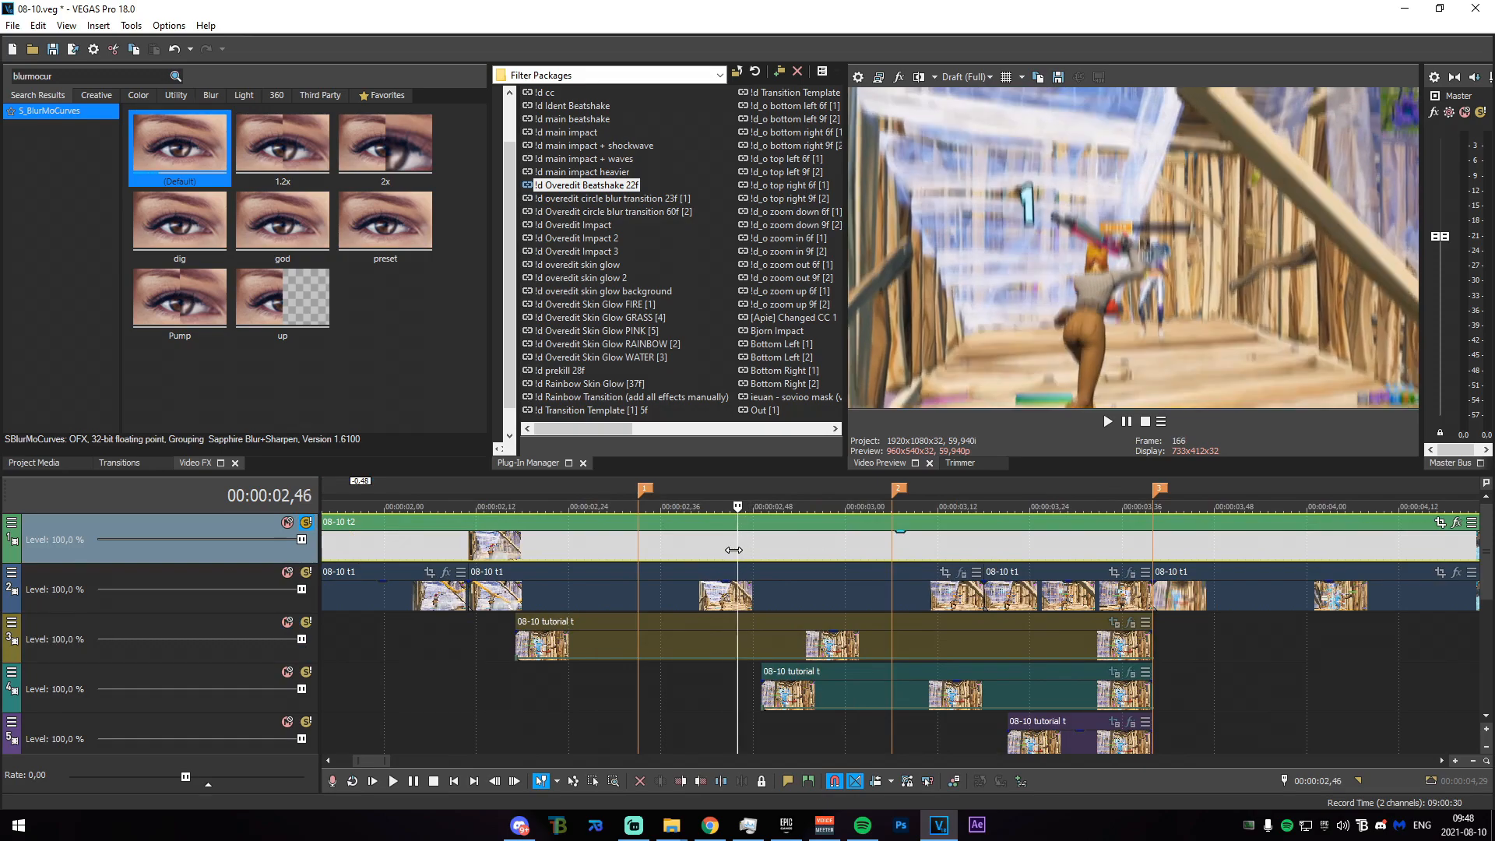
pyautogui.press('s')
pyautogui.press('w')
# Apply the !d Overedit Beatshake 22f package to the 08-10 t2 section after the cut and close the effect window.
pyautogui.click(629, 190)
pyautogui.scroll(-5, 885, 582)
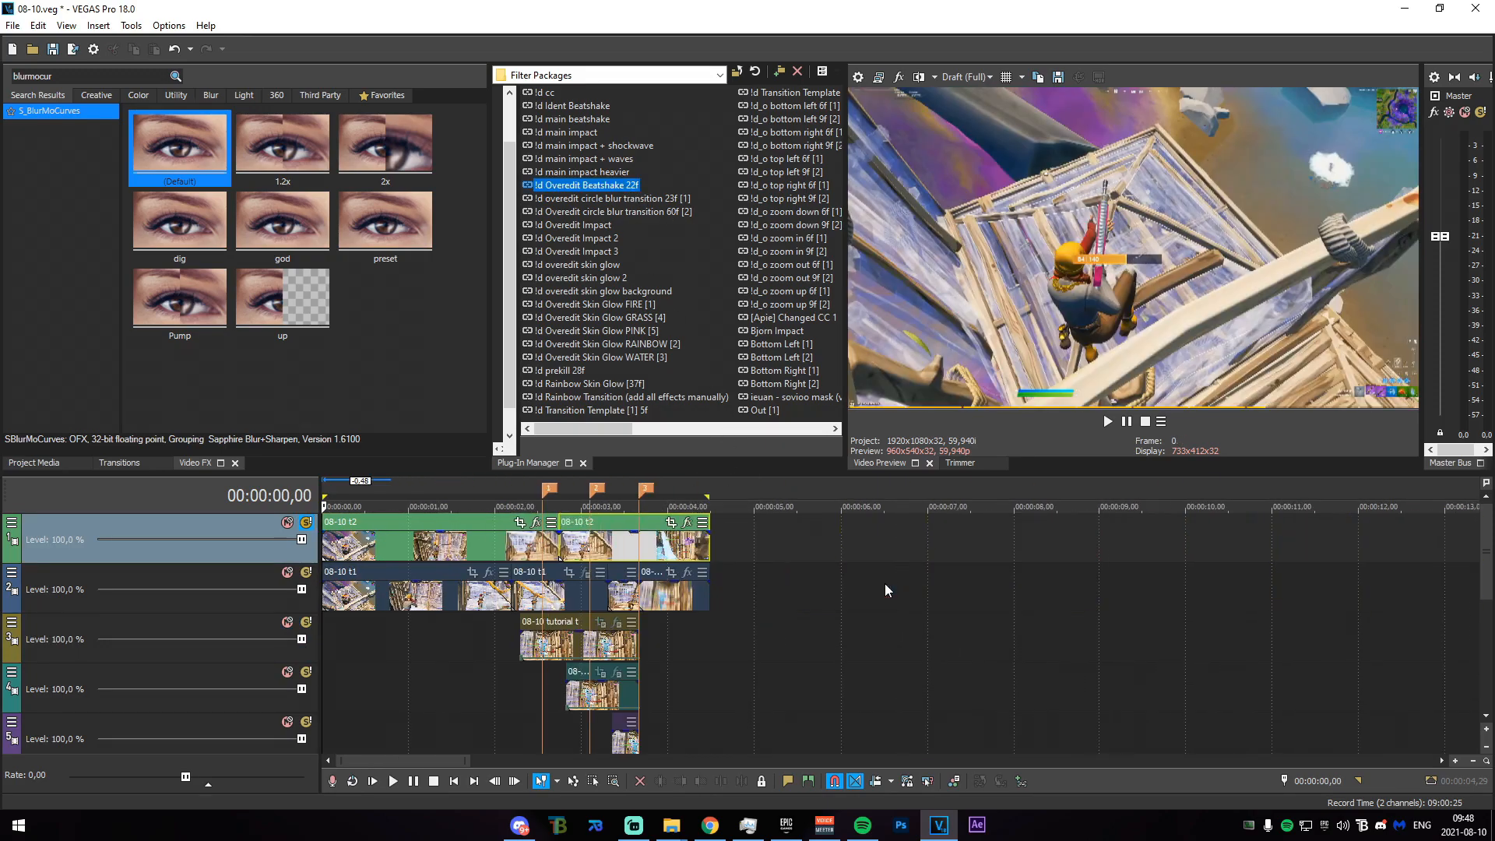
pyautogui.moveTo(594, 543); pyautogui.dragTo(595, 545)
pyautogui.click(573, 32)
# Play the part of the edit around the three markers to check the shake on the 08-10 t2 clip.
pyautogui.moveTo(740, 671); pyautogui.dragTo(447, 671)
pyautogui.click(460, 671)
pyautogui.press('space')
pyautogui.scroll(3, 861, 679)
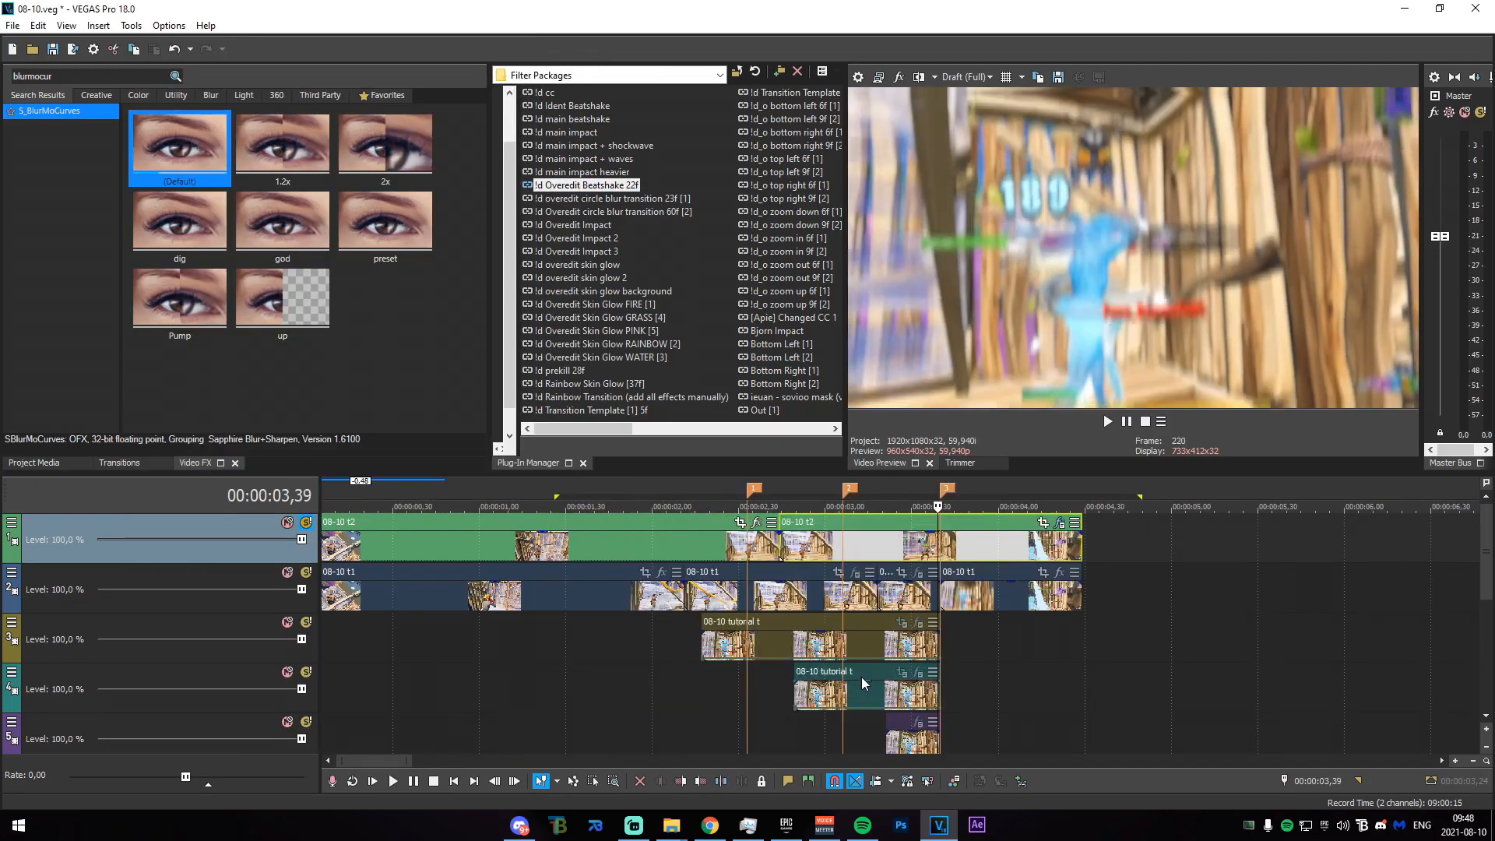
pyautogui.press('BackSpace')
pyautogui.press('space')
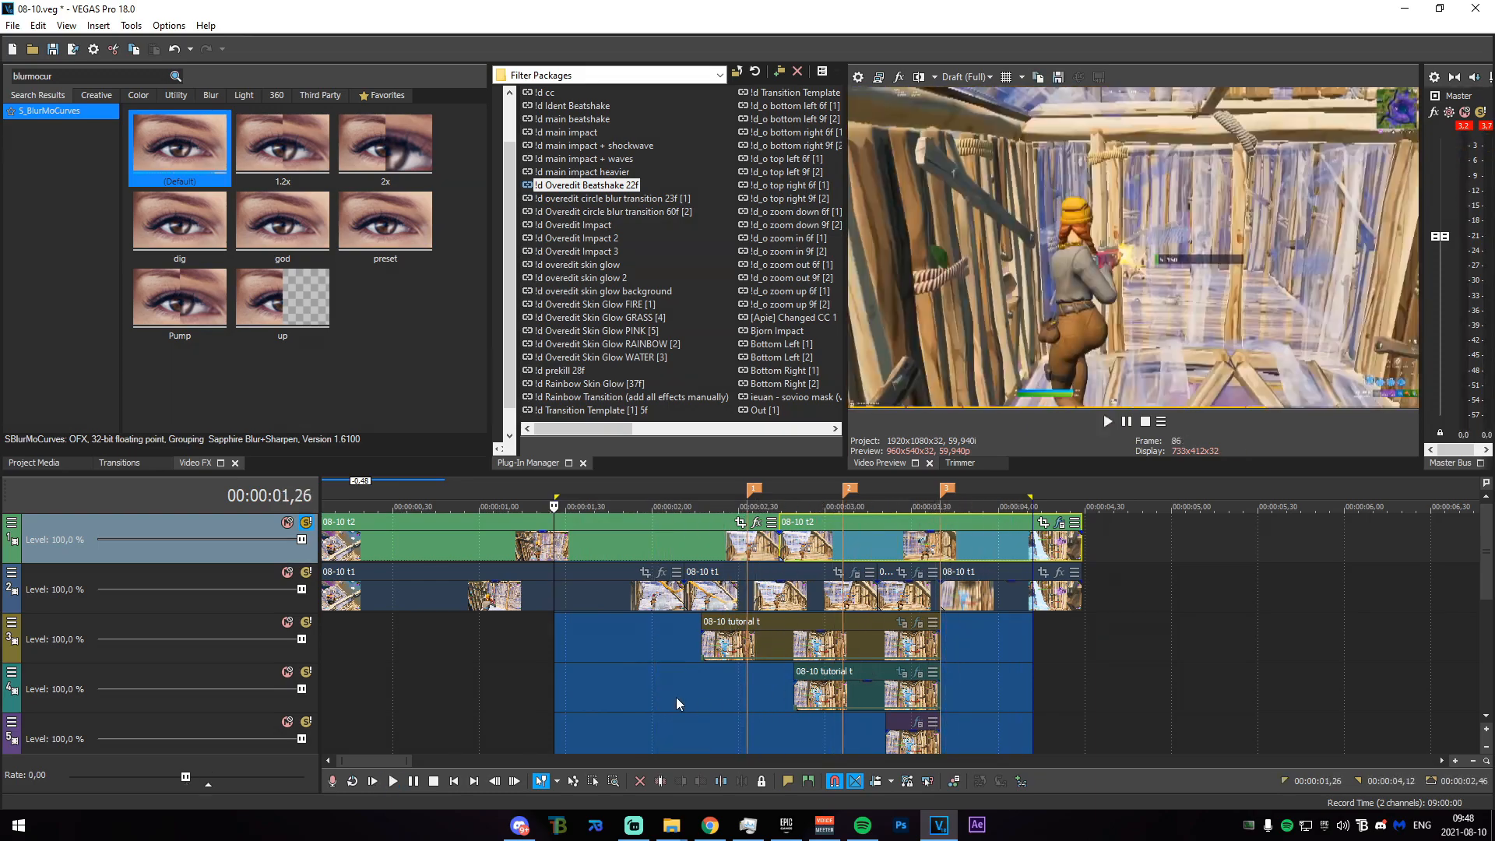
pyautogui.click(676, 698)
pyautogui.press('space')
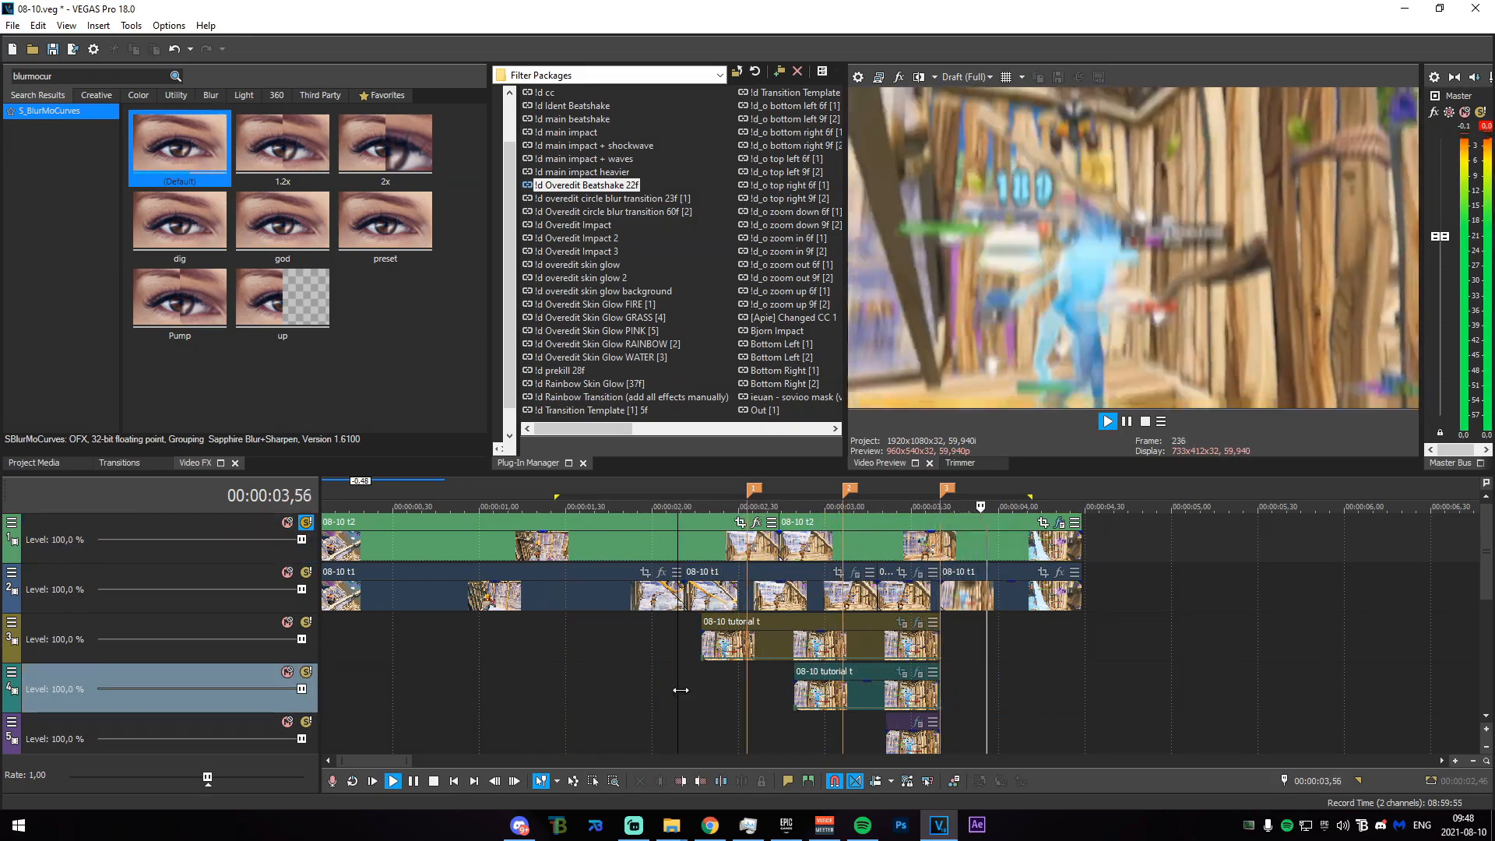
pyautogui.moveTo(664, 690); pyautogui.dragTo(1084, 671)
# Select the edit from 00:00:00,00 to 00:00:04,29, render it as 08-10 t3.mp4 and close the render window.
pyautogui.moveTo(665, 496); pyautogui.dragTo(3, 520)
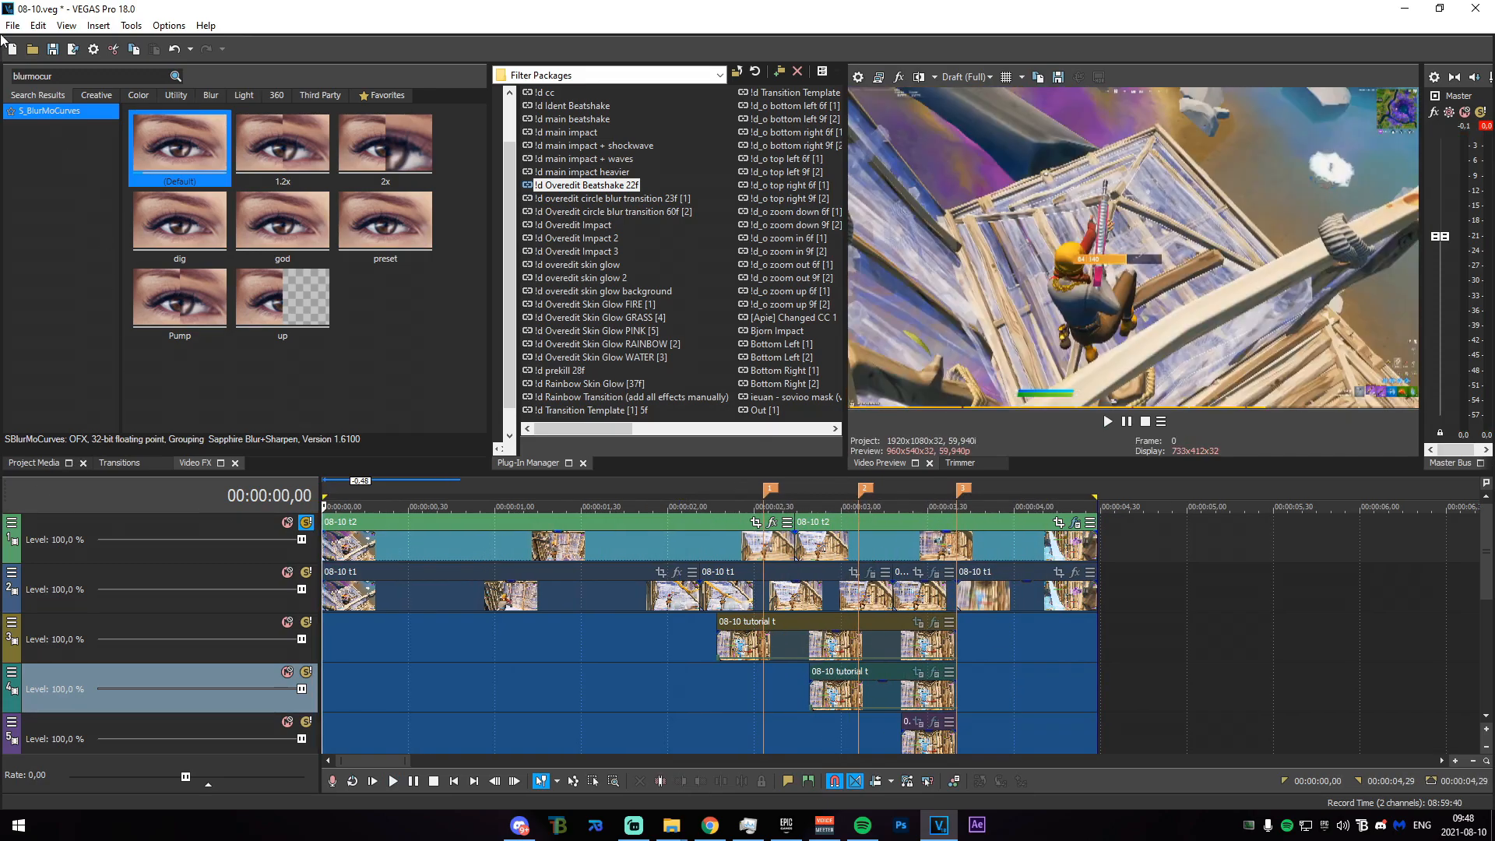
pyautogui.click(12, 25)
pyautogui.click(85, 162)
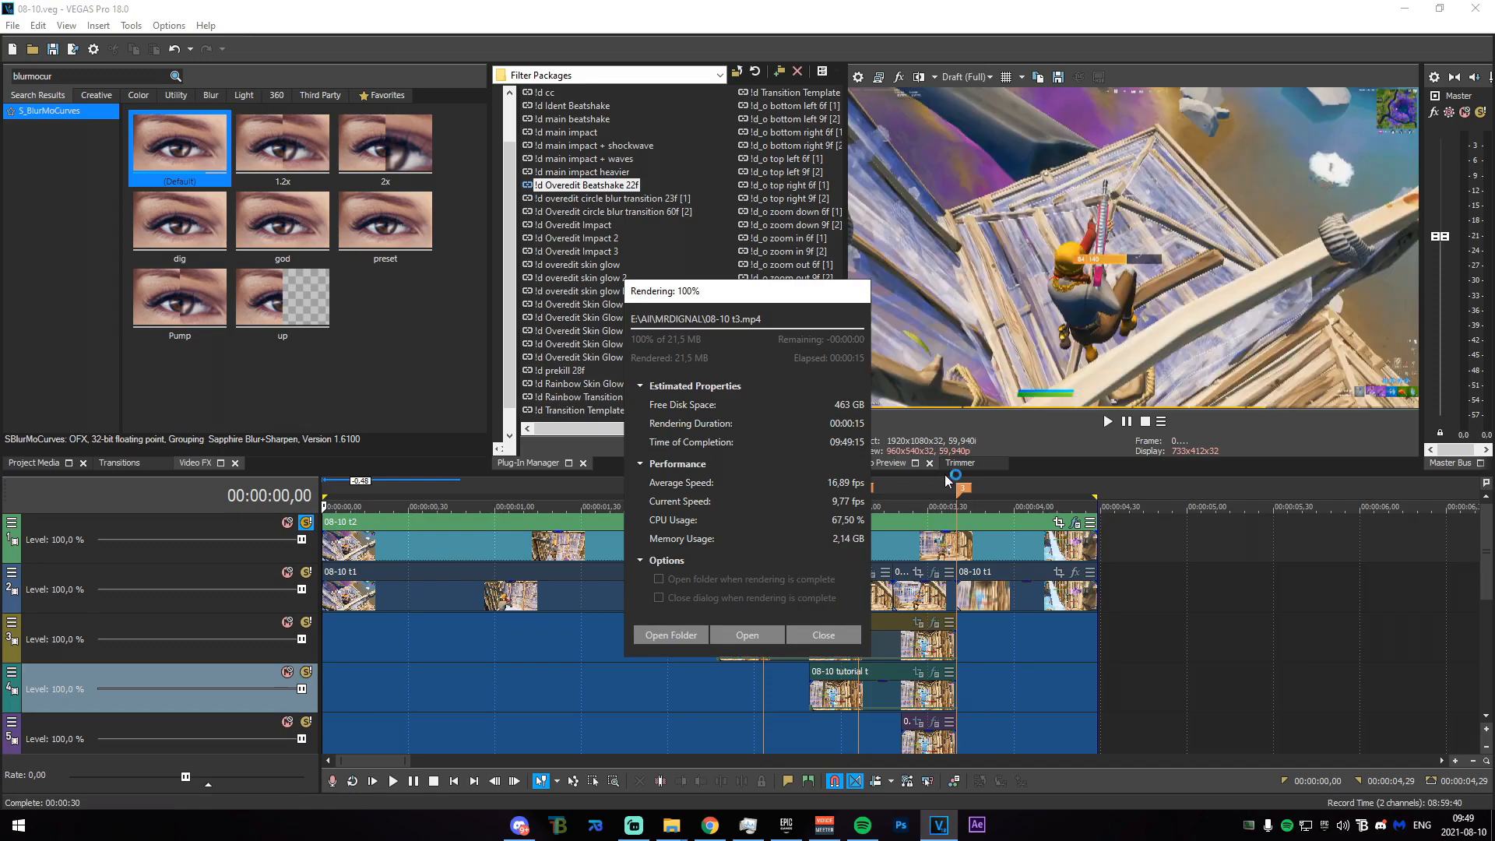
pyautogui.click(823, 634)
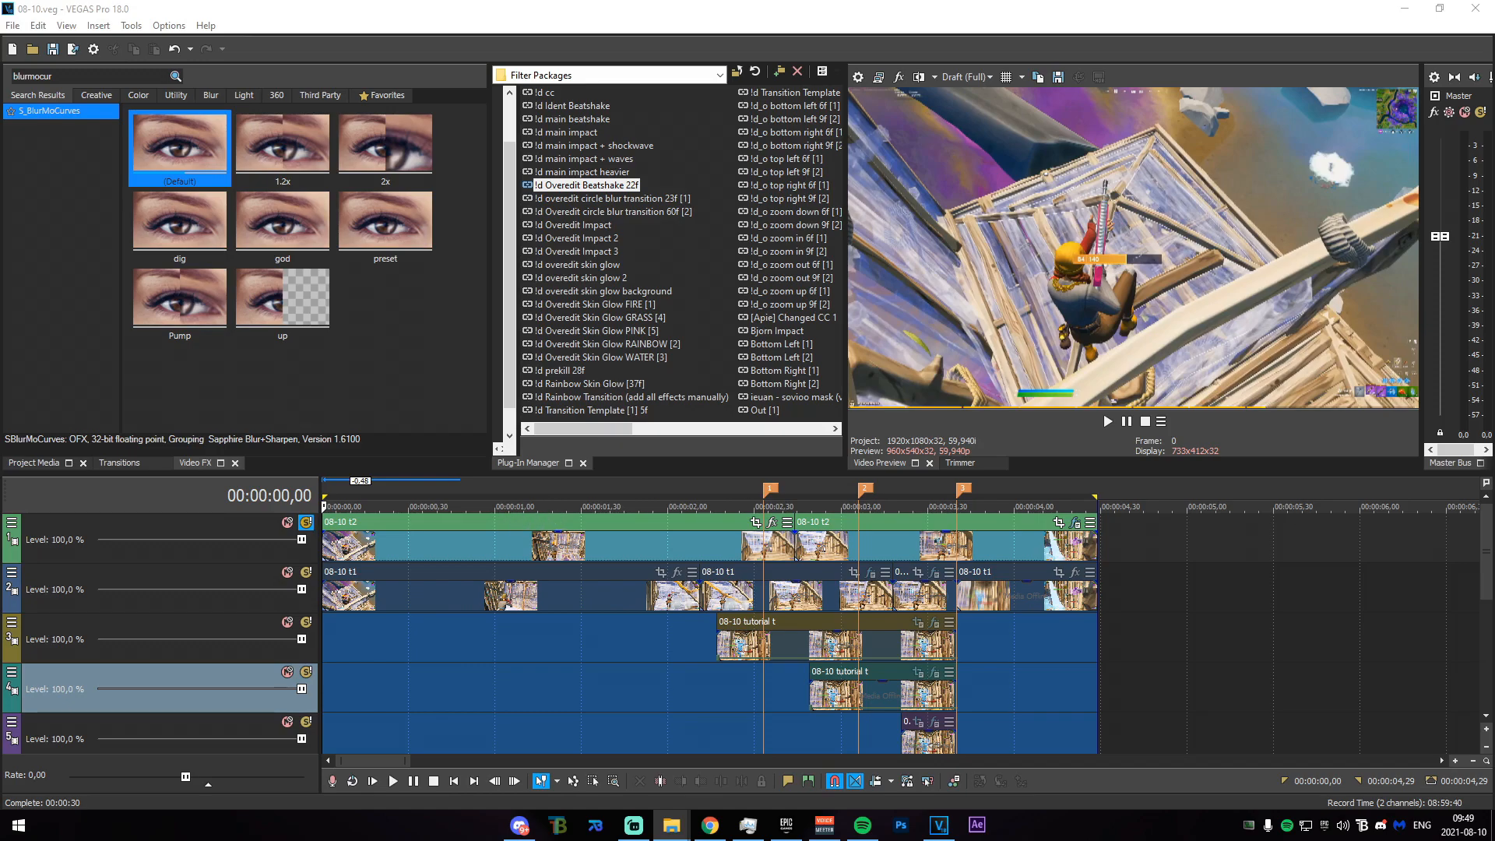
# Add the rendered 08-10 t3 clip at the start of the timeline on new top tracks and delete its audio track.
pyautogui.moveTo(1494, 590); pyautogui.dragTo(751, 514)
pyautogui.scroll(-5, 752, 514)
pyautogui.moveTo(484, 550); pyautogui.dragTo(413, 550)
pyautogui.rightClick(507, 591)
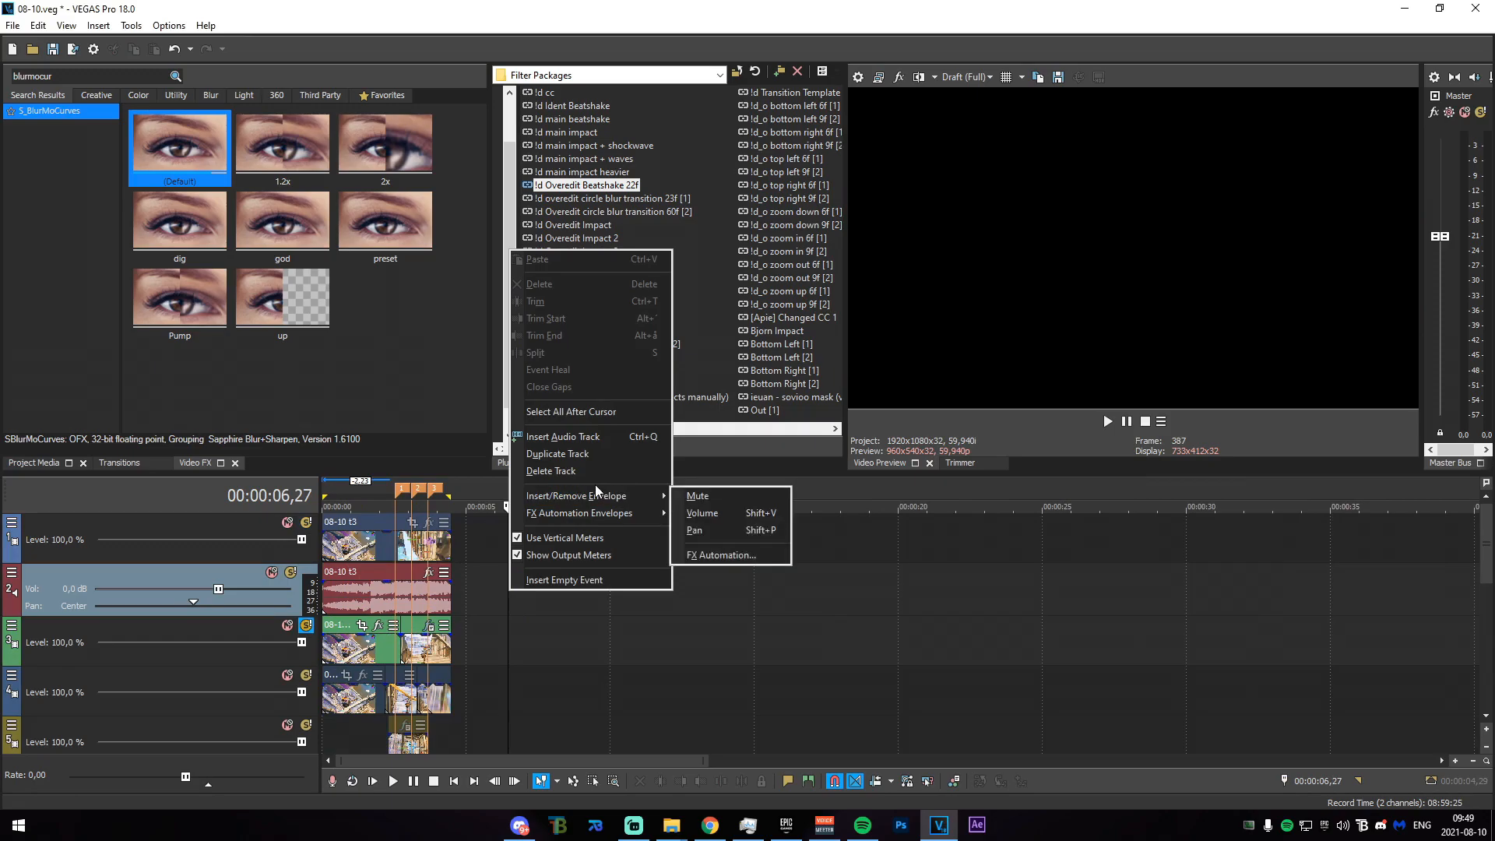
pyautogui.click(575, 471)
# Solo the 08-10 t3 track and copy its clip in place onto a new video track above it.
pyautogui.click(306, 523)
pyautogui.scroll(3, 433, 683)
pyautogui.moveTo(448, 712); pyautogui.dragTo(651, 707)
pyautogui.click(537, 555)
pyautogui.scroll(3, 609, 569)
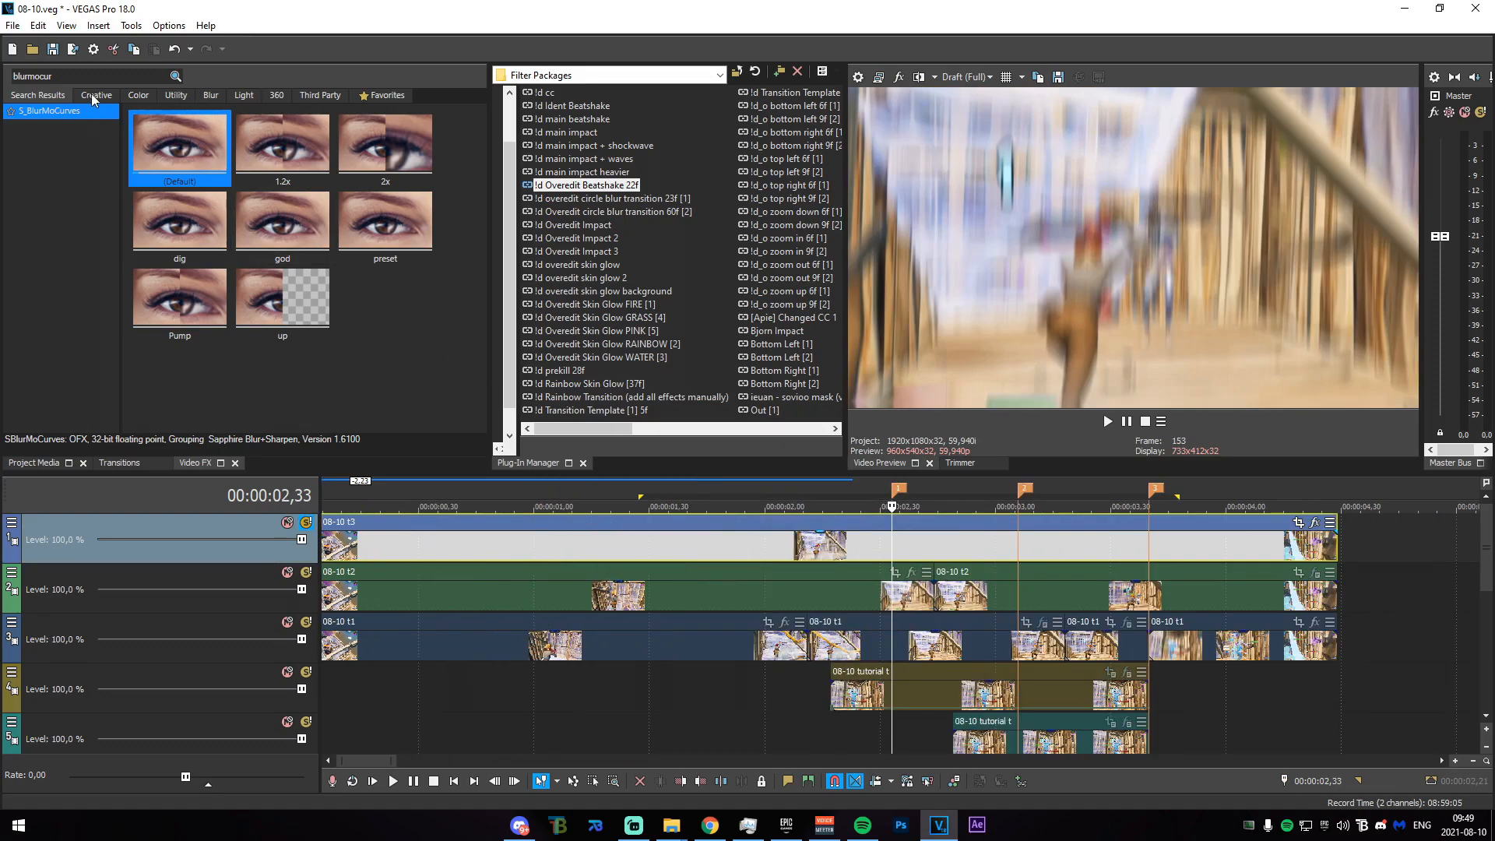
pyautogui.scroll(-1, 979, 562)
pyautogui.hotkey('ctrl', 'shift', 'q')
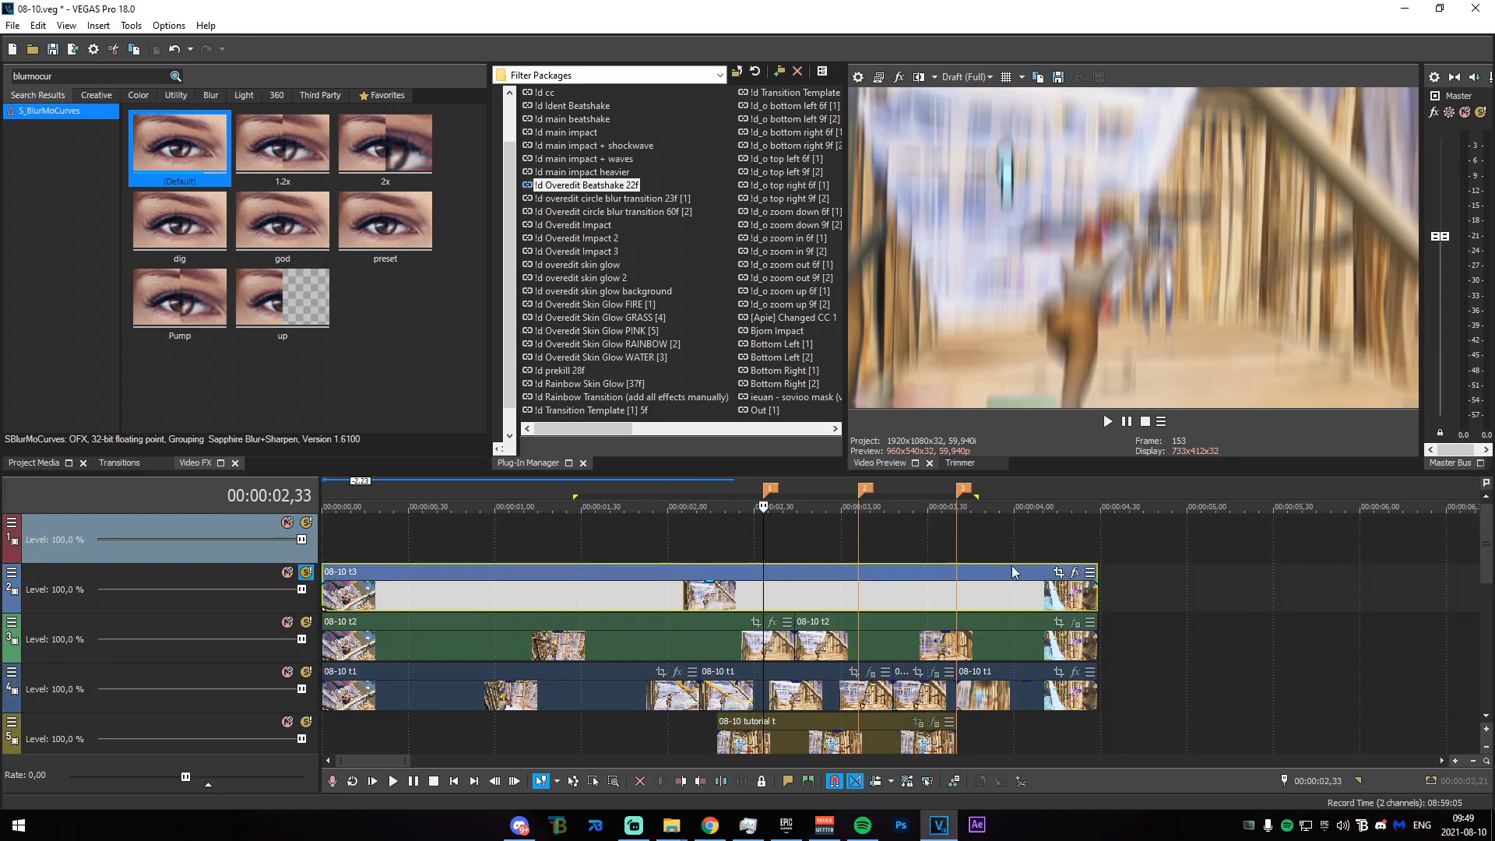
pyautogui.moveTo(857, 594); pyautogui.dragTo(861, 521)
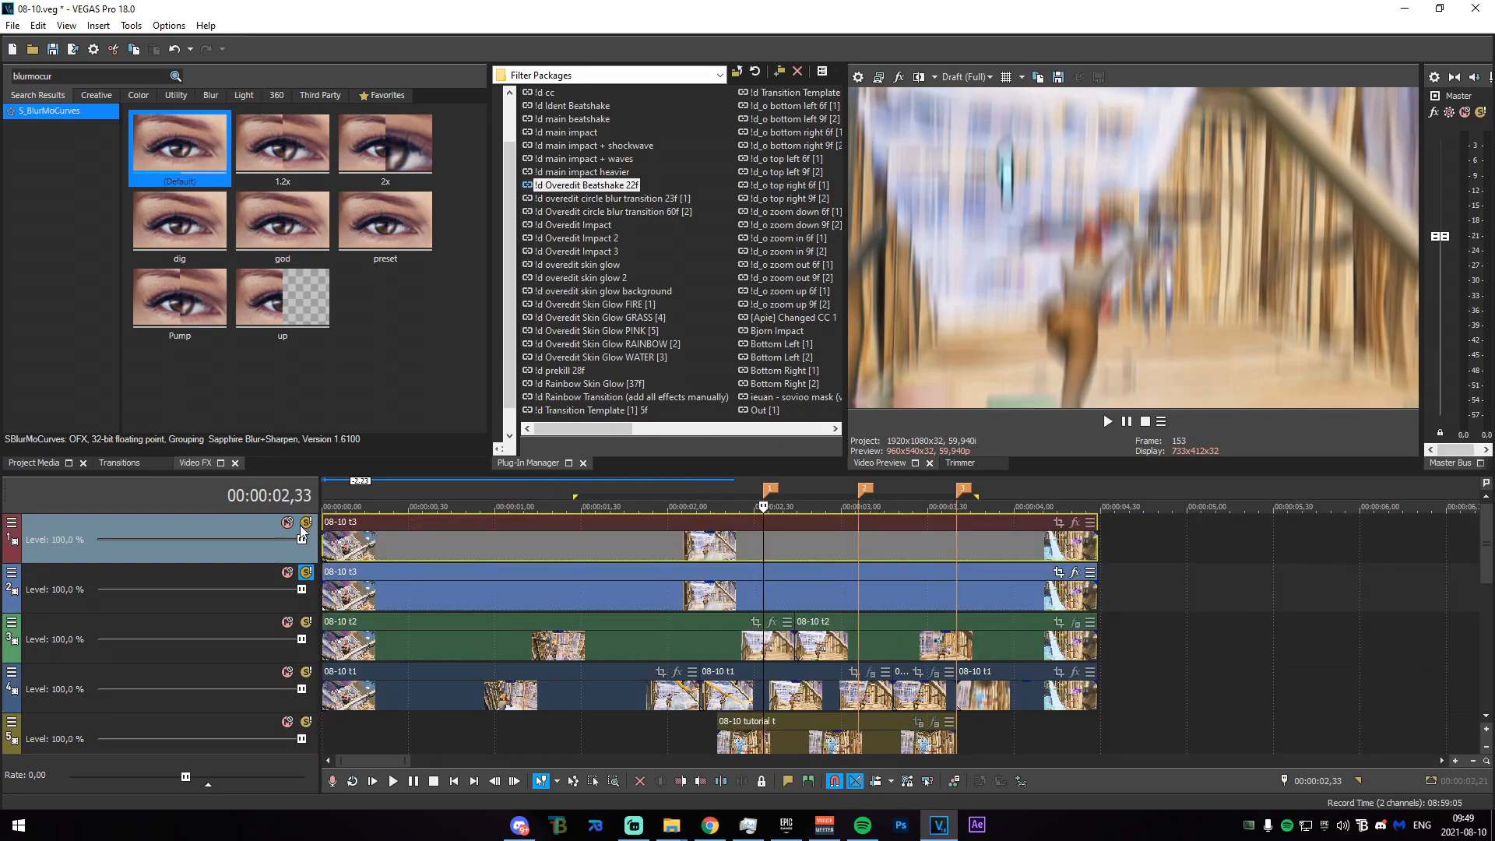
# Split the top 08-10 t3 copy at 00:00:02,18, 15 frames before marker 1, and delete the part before the cut.
pyautogui.scroll(1, 876, 563)
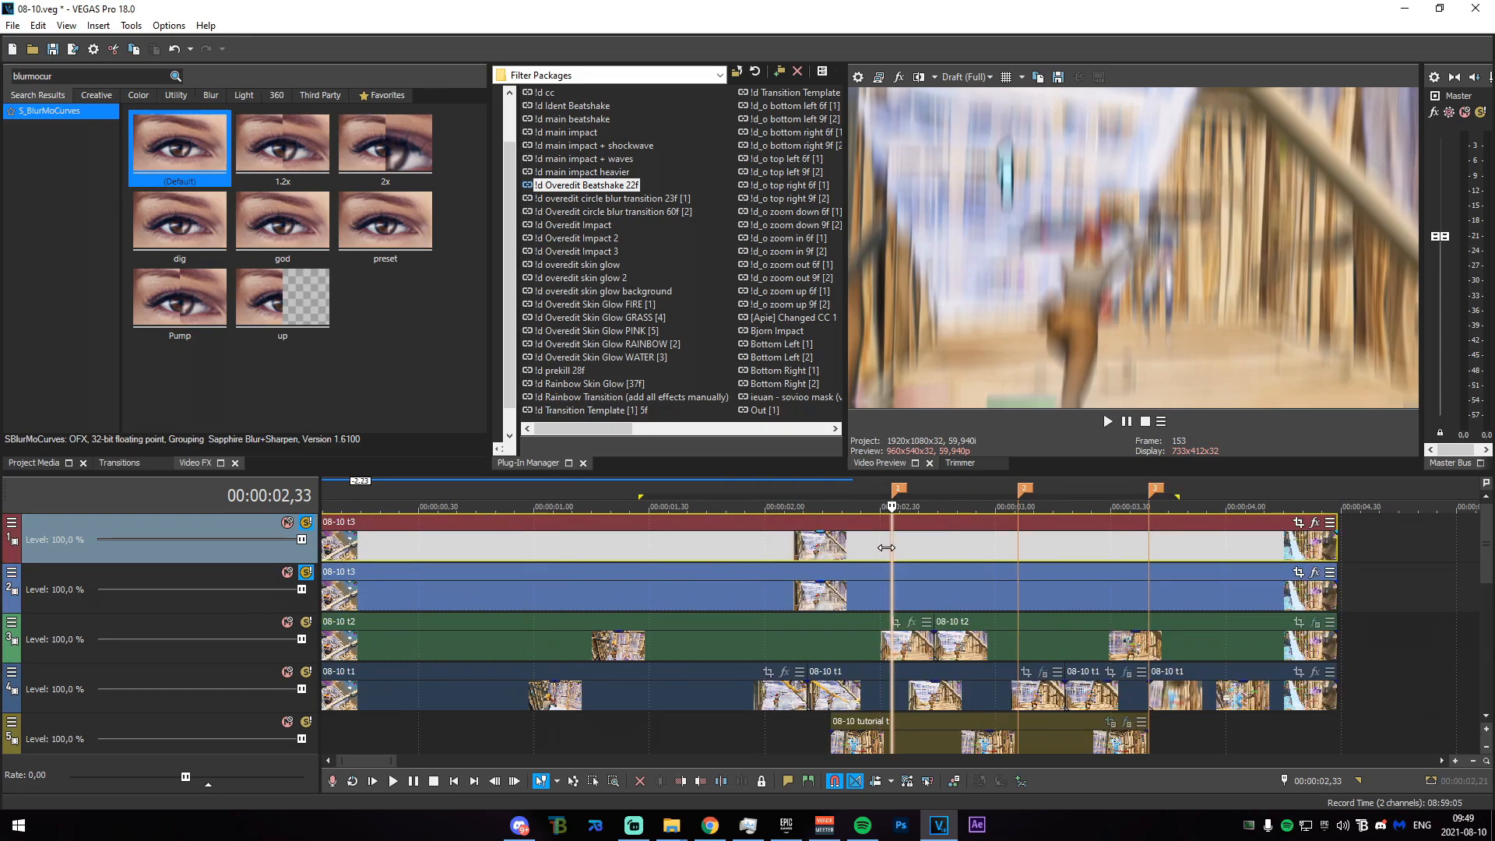
pyautogui.moveTo(886, 548); pyautogui.dragTo(830, 551)
pyautogui.press('Right')
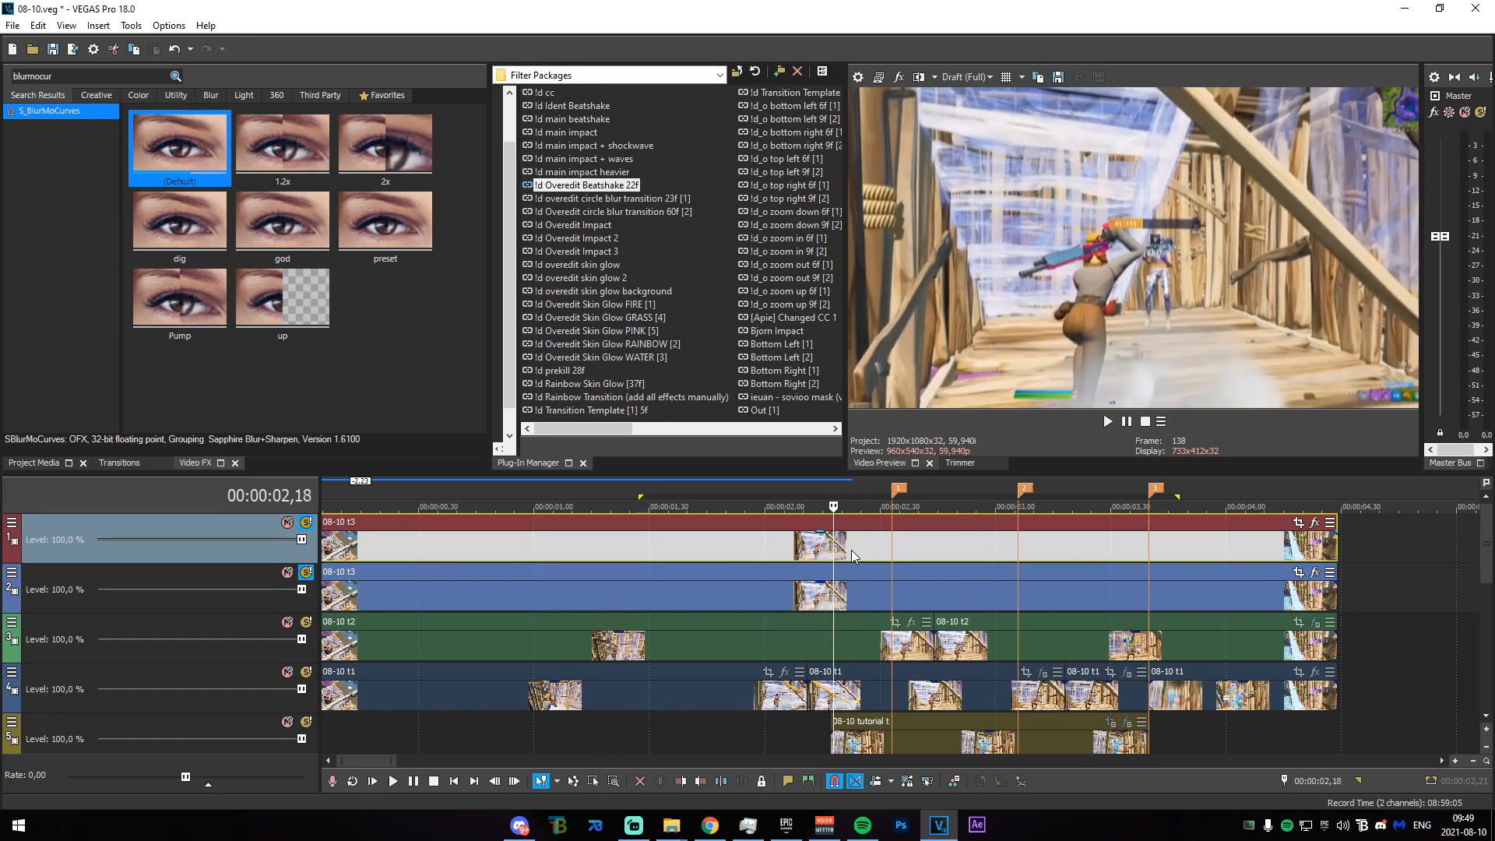
pyautogui.press('s')
pyautogui.click(813, 551)
pyautogui.press('Delete')
# Cut the top 08-10 t3 copy off at 00:00:02,48 and add a fade-in and fade-out that meet at marker 1.
pyautogui.click(940, 553)
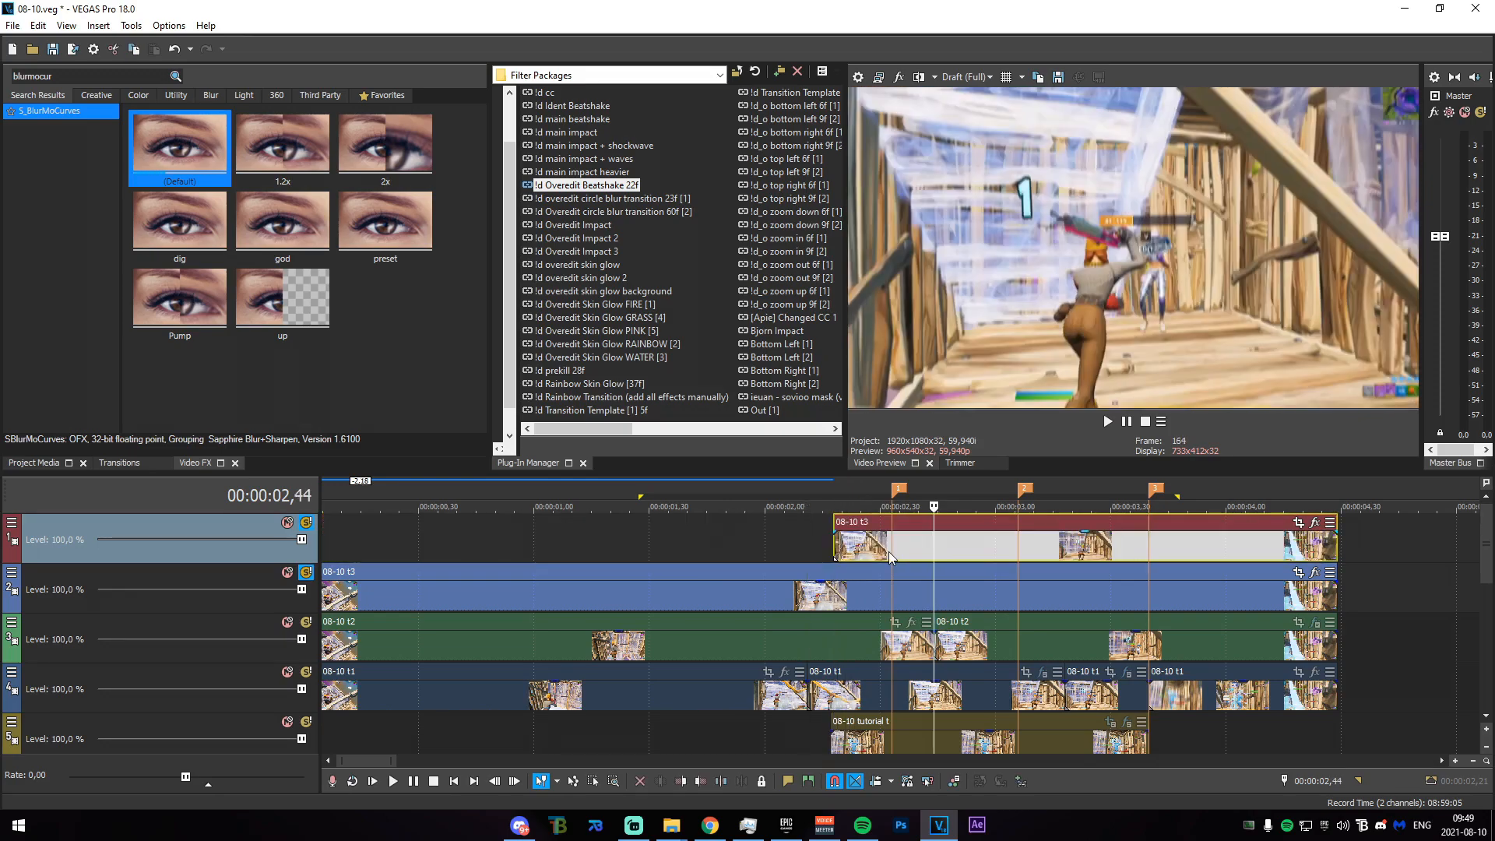
pyautogui.click(894, 556)
pyautogui.moveTo(891, 551); pyautogui.dragTo(958, 549)
pyautogui.press('s')
pyautogui.hotkey('ctrl', 'z')
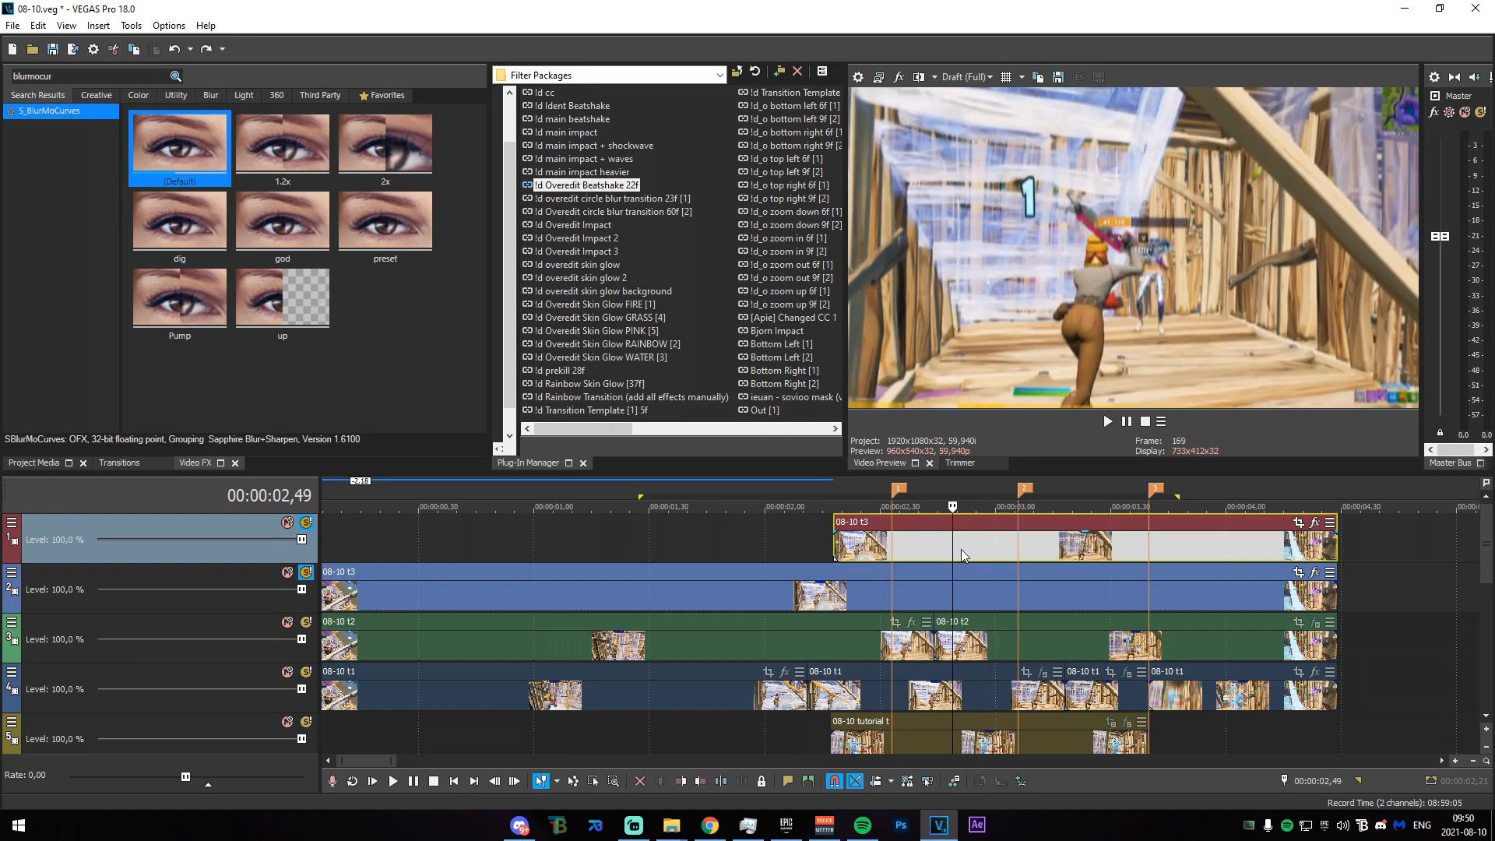
pyautogui.press('Left')
pyautogui.press('s')
pyautogui.press('Delete')
pyautogui.moveTo(836, 535); pyautogui.dragTo(891, 535)
pyautogui.keyDown('ctrl'); pyautogui.click(880, 526); pyautogui.keyUp('ctrl')
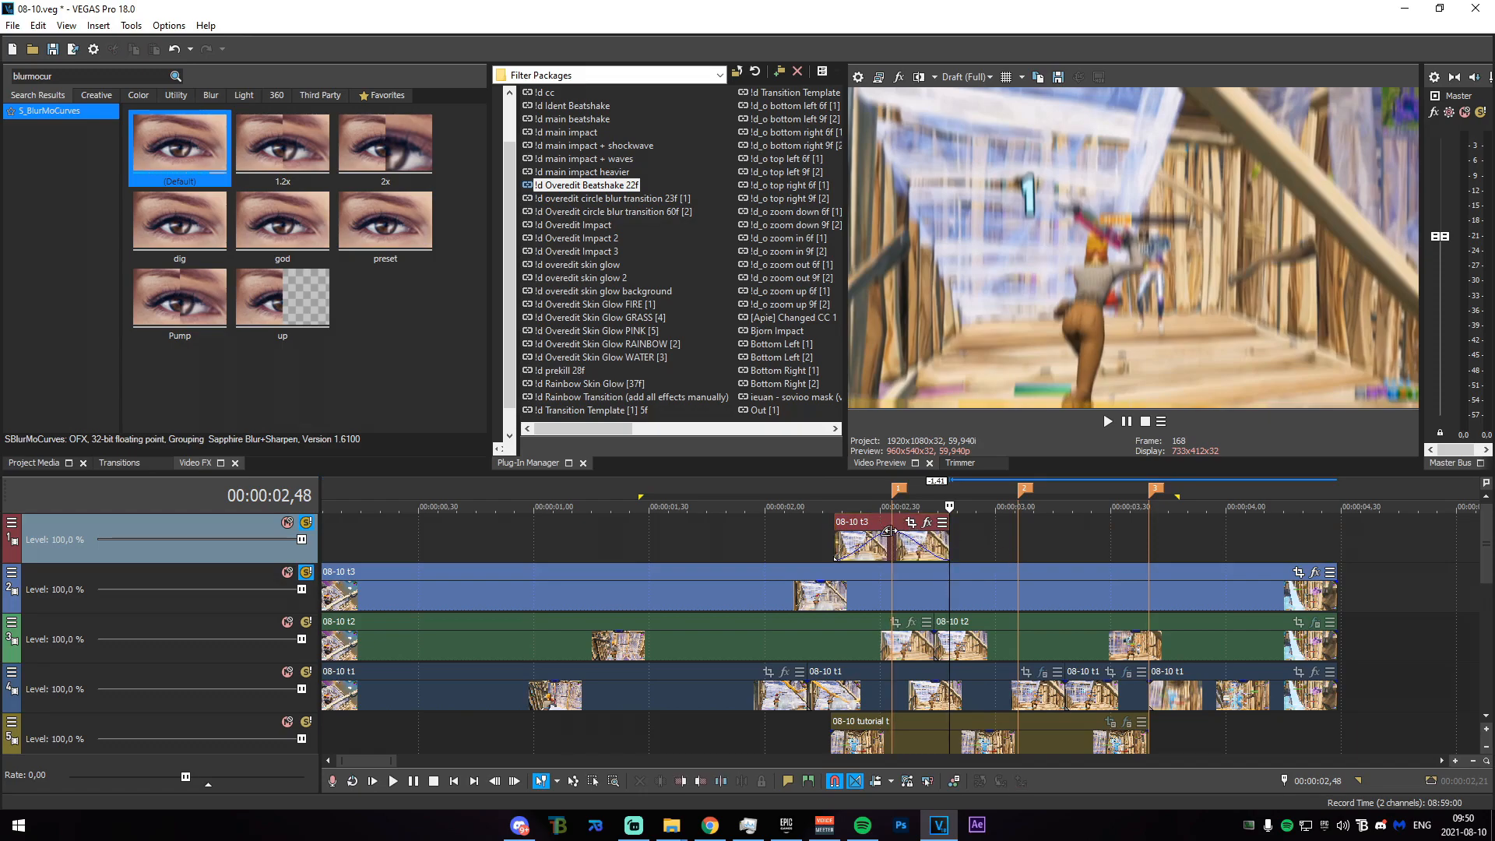
pyautogui.click(1012, 590)
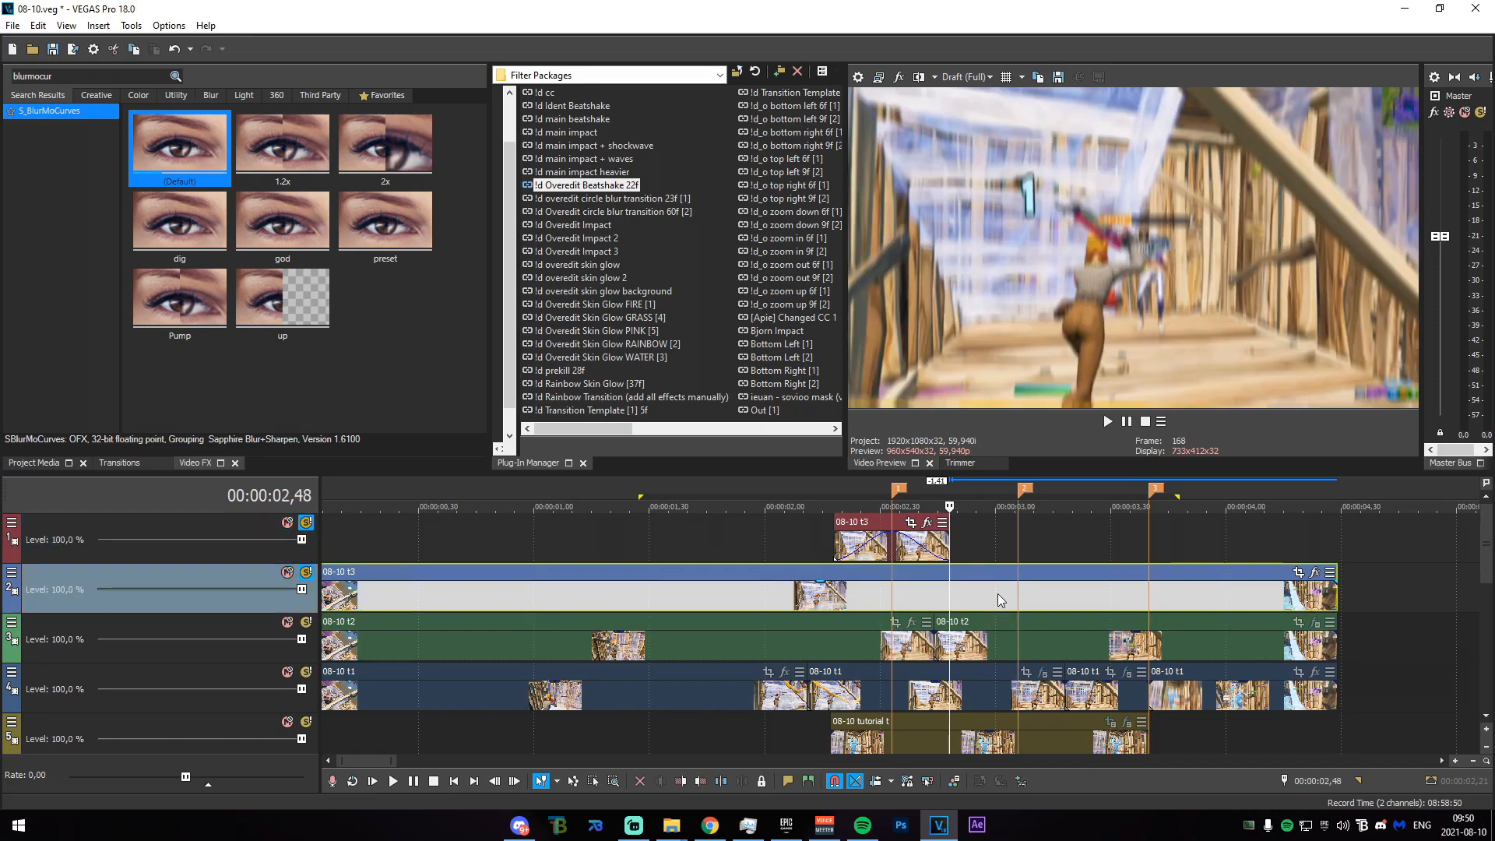
pyautogui.press('s')
pyautogui.hotkey('ctrl', 'z')
# Insert a new video track directly below the top track and copy the full 08-10 t3 clip onto it.
pyautogui.hotkey('ctrl', 'shift', 'q')
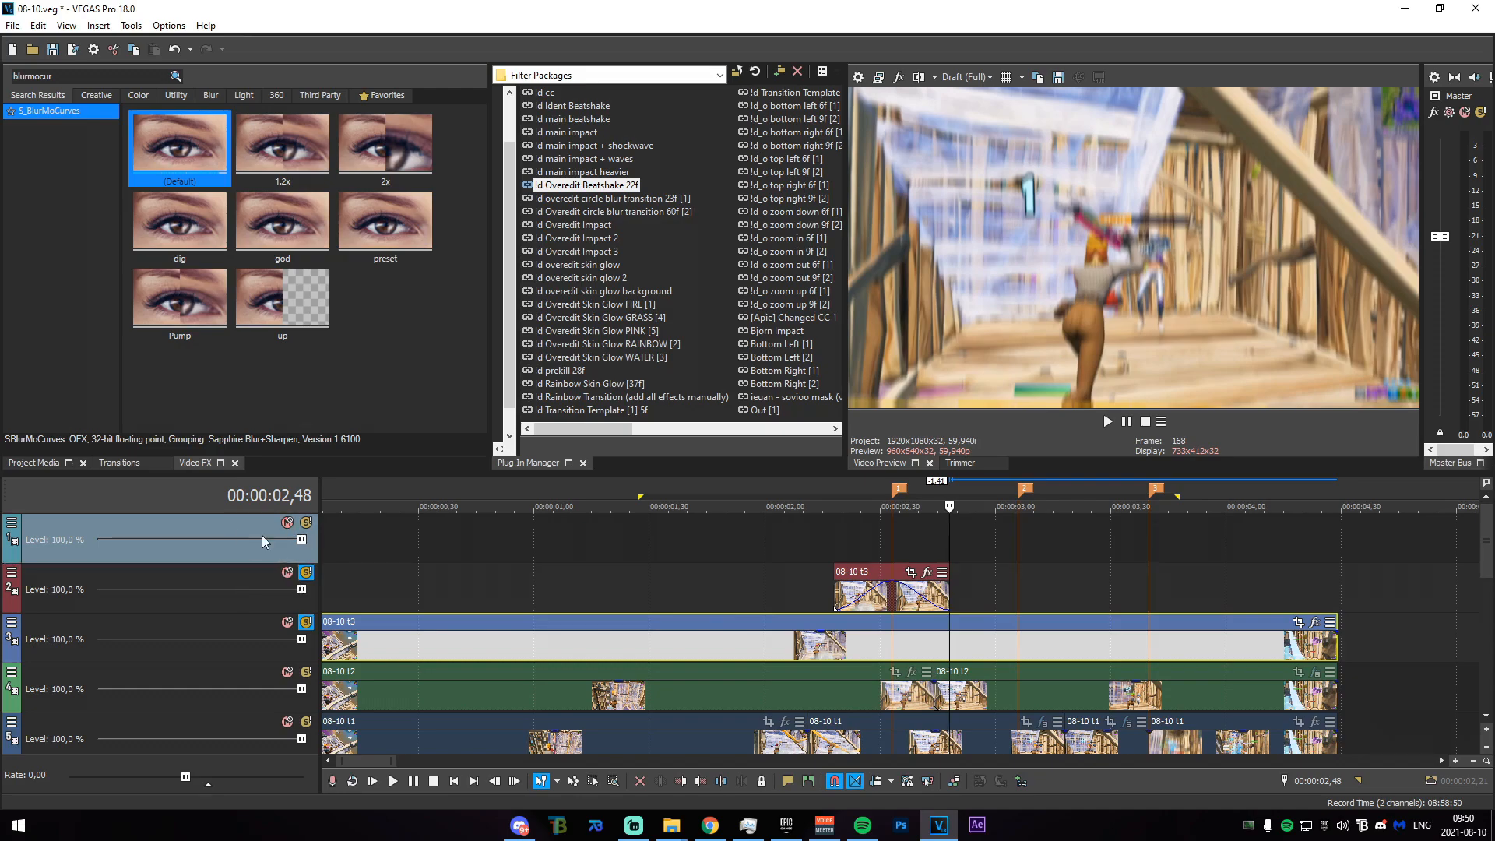
pyautogui.moveTo(274, 549); pyautogui.dragTo(223, 611)
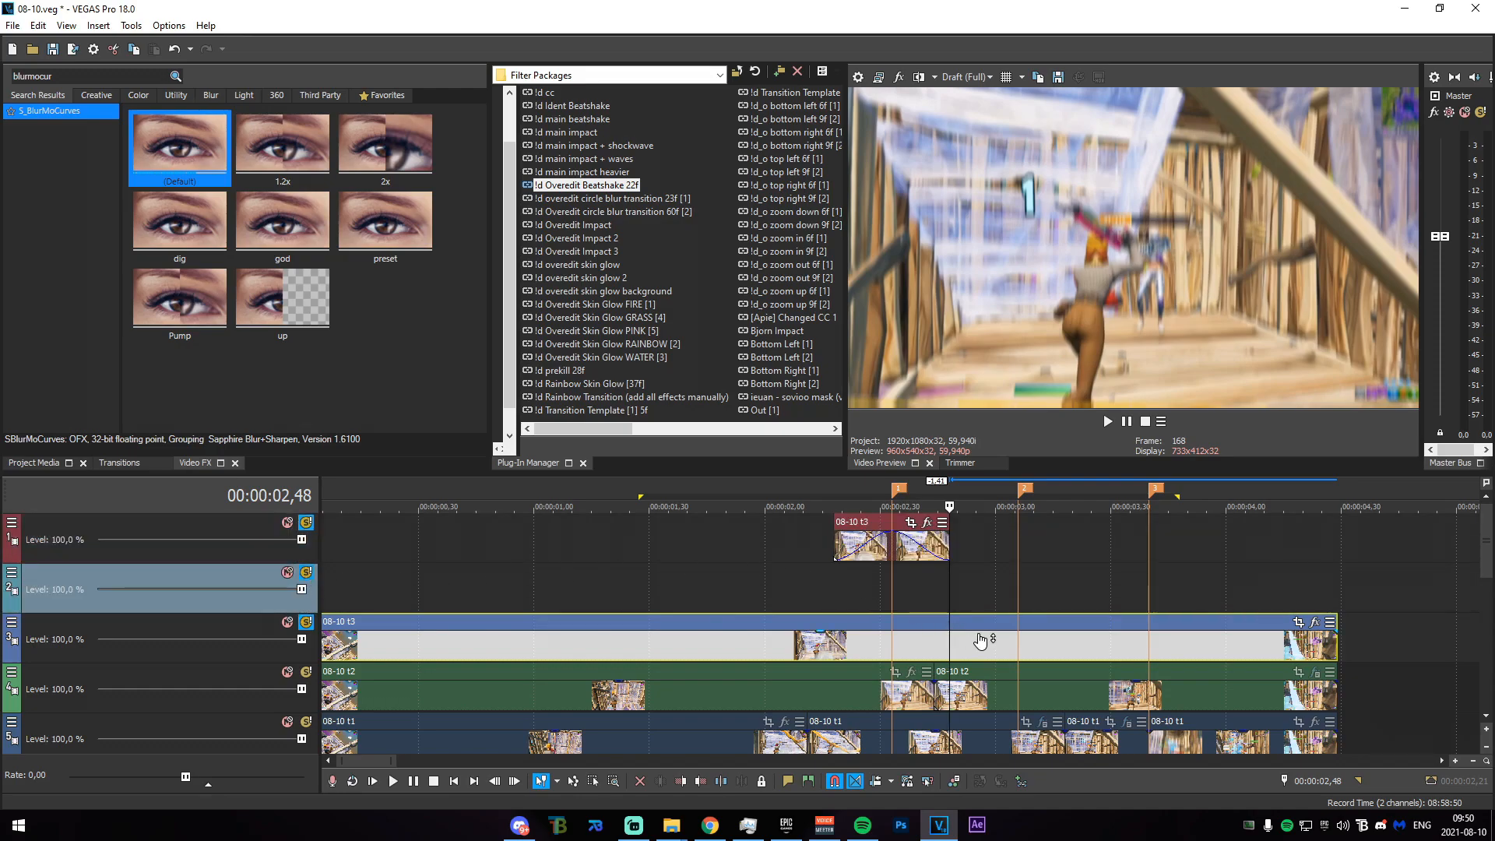
pyautogui.keyDown('ctrl'); pyautogui.moveTo(979, 651); pyautogui.dragTo(960, 608); pyautogui.keyUp('ctrl')
# Split the new 08-10 t3 copy at 00:00:02,48 and delete the part before the cut.
pyautogui.press('s')
pyautogui.click(934, 601)
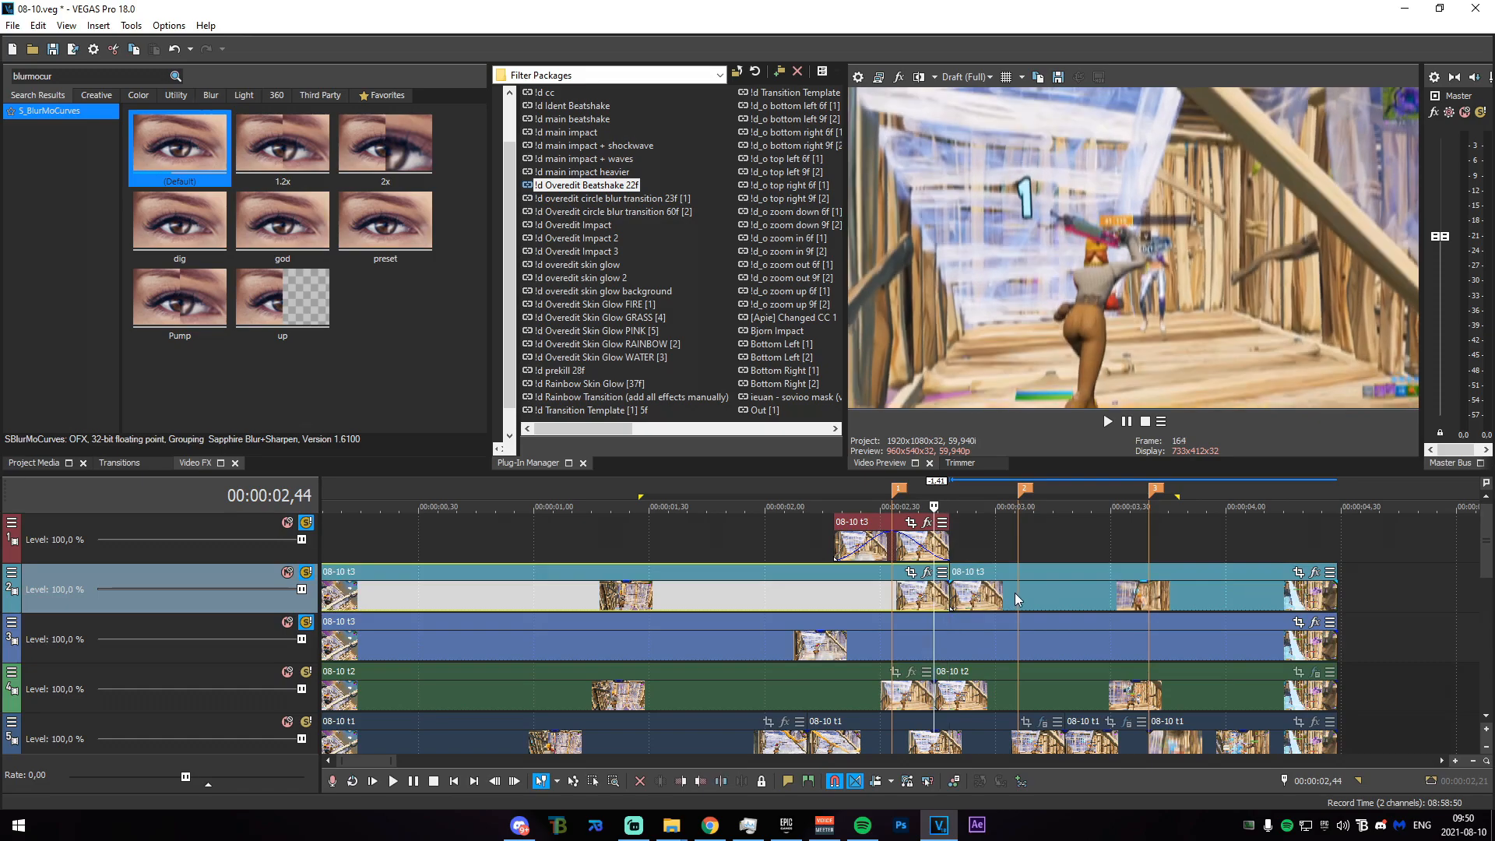
pyautogui.press('Delete')
# Trim the copy to end at 00:00:03,23 and place it on the top track after the first section, with fades meeting at marker 2.
pyautogui.click(1079, 602)
pyautogui.click(1101, 599)
pyautogui.press('s')
pyautogui.press('Delete')
pyautogui.moveTo(1102, 593)
pyautogui.mouseDown()
pyautogui.moveTo(1004, 592)
pyautogui.moveTo(1017, 592)
pyautogui.moveTo(1003, 591)
pyautogui.moveTo(1018, 592)
pyautogui.moveTo(1011, 549)
pyautogui.mouseUp()
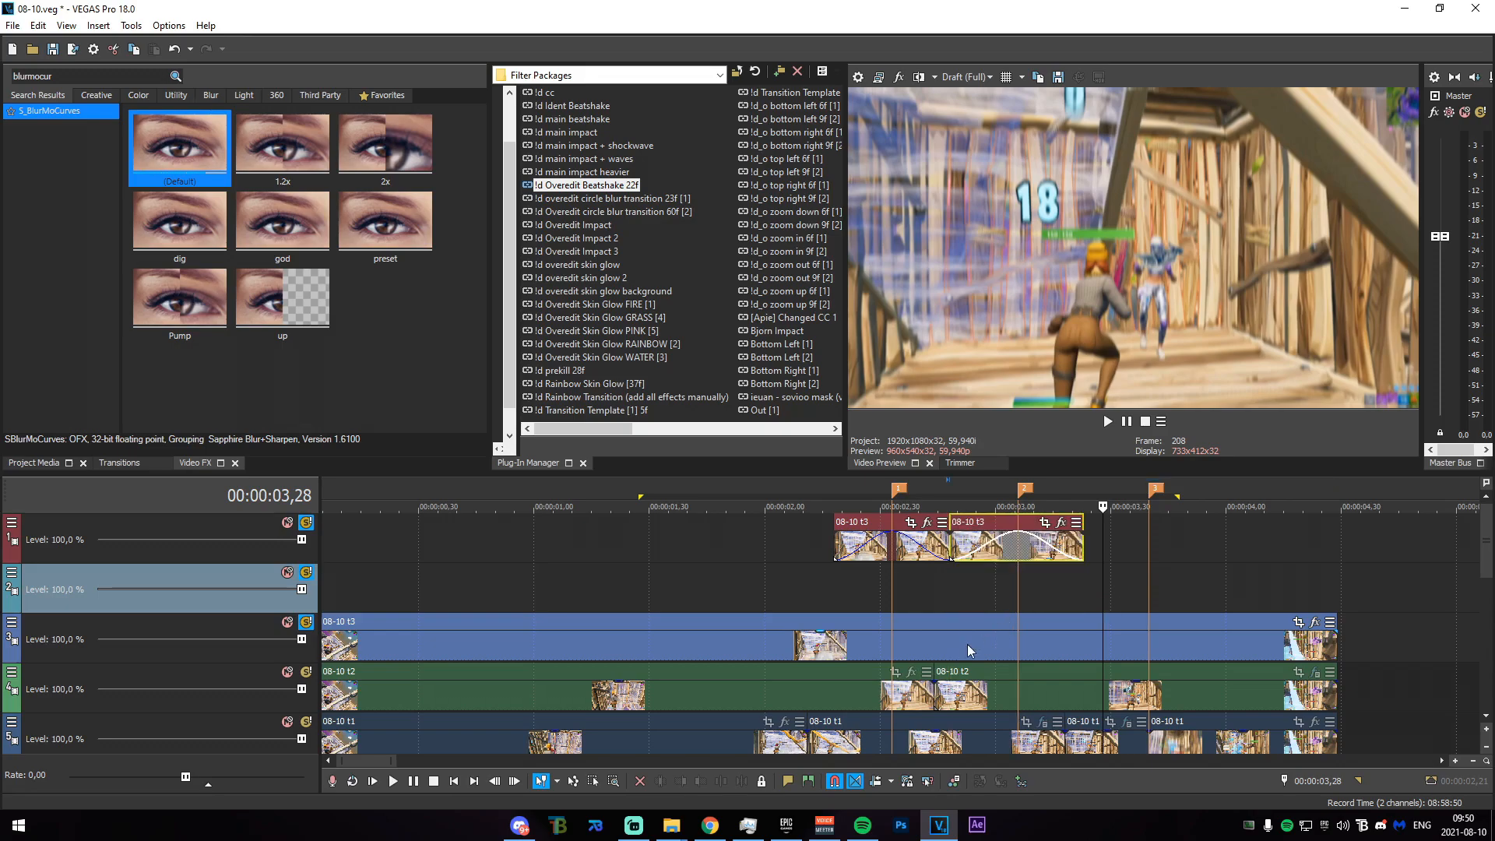
# Copy the full 08-10 t3 clip in place onto the empty second track again.
pyautogui.keyDown('ctrl'); pyautogui.moveTo(1049, 646); pyautogui.dragTo(1050, 597); pyautogui.keyUp('ctrl')
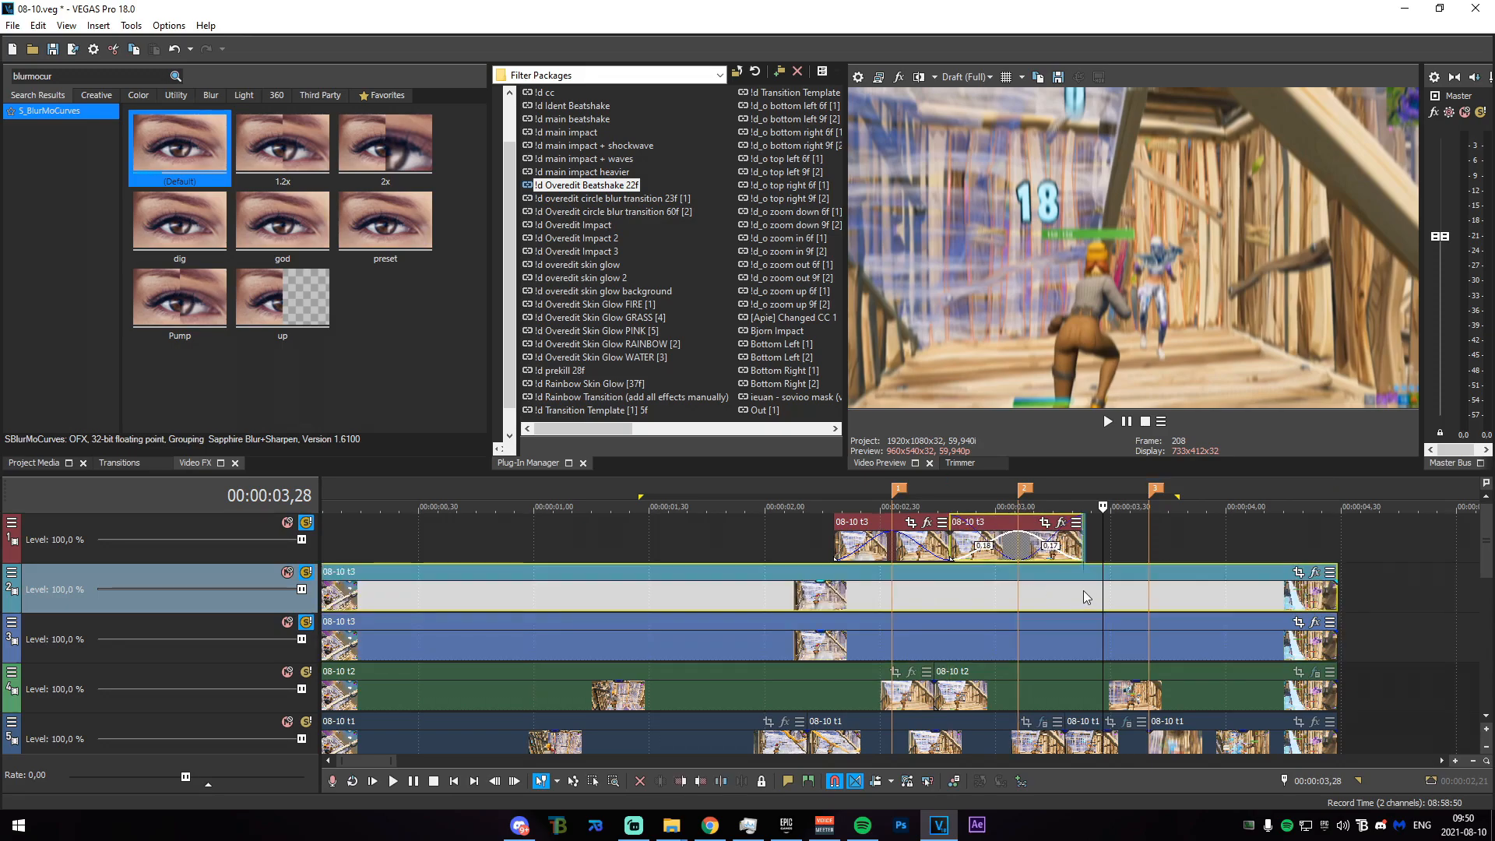
pyautogui.click(1086, 597)
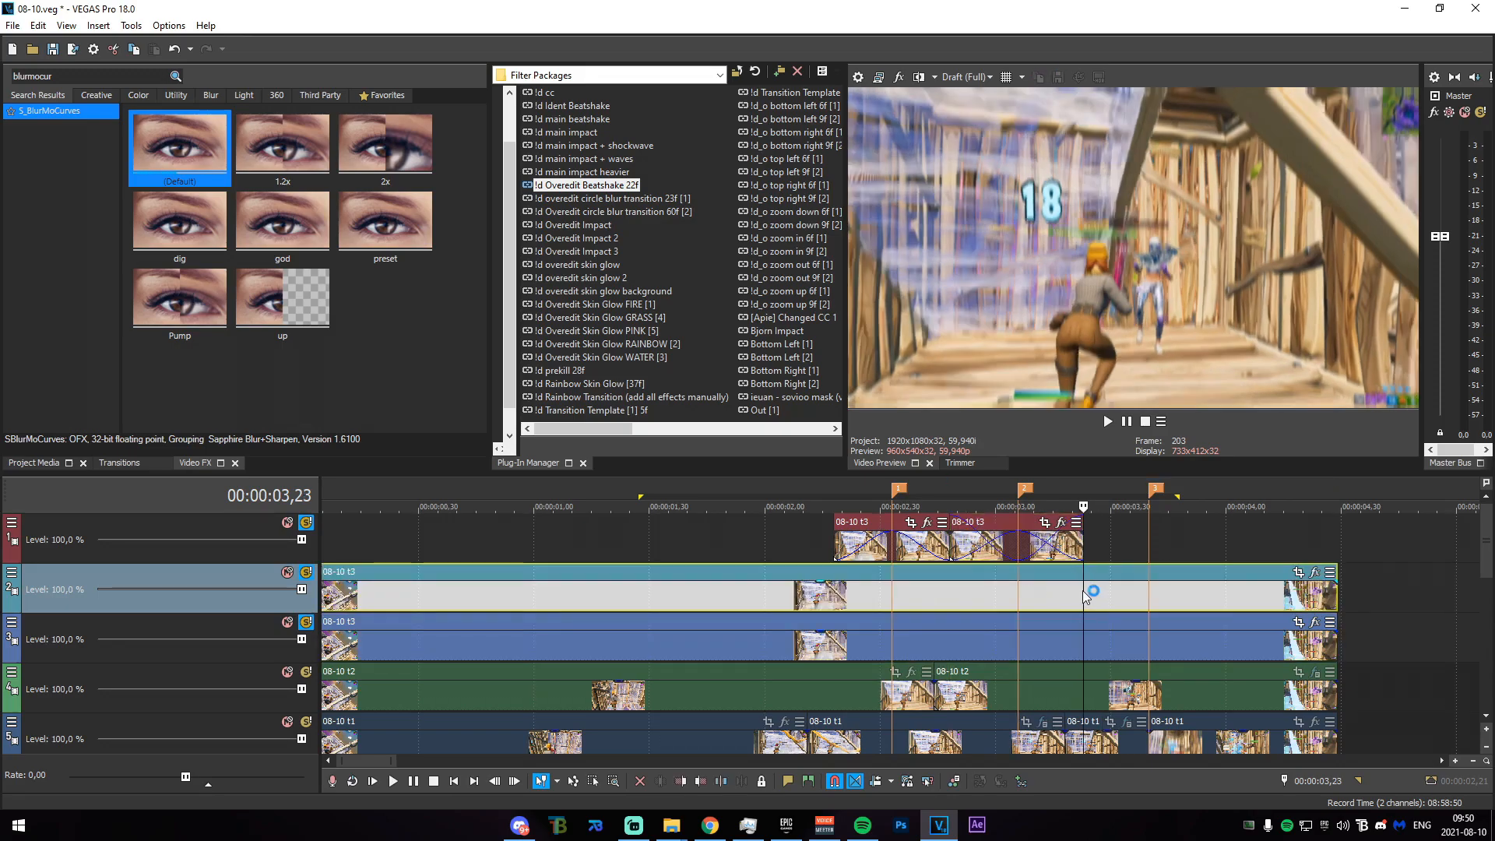
pyautogui.hotkey('ctrl', 'z')
pyautogui.click(1000, 645)
pyautogui.keyDown('ctrl'); pyautogui.moveTo(979, 649); pyautogui.dragTo(983, 601); pyautogui.keyUp('ctrl')
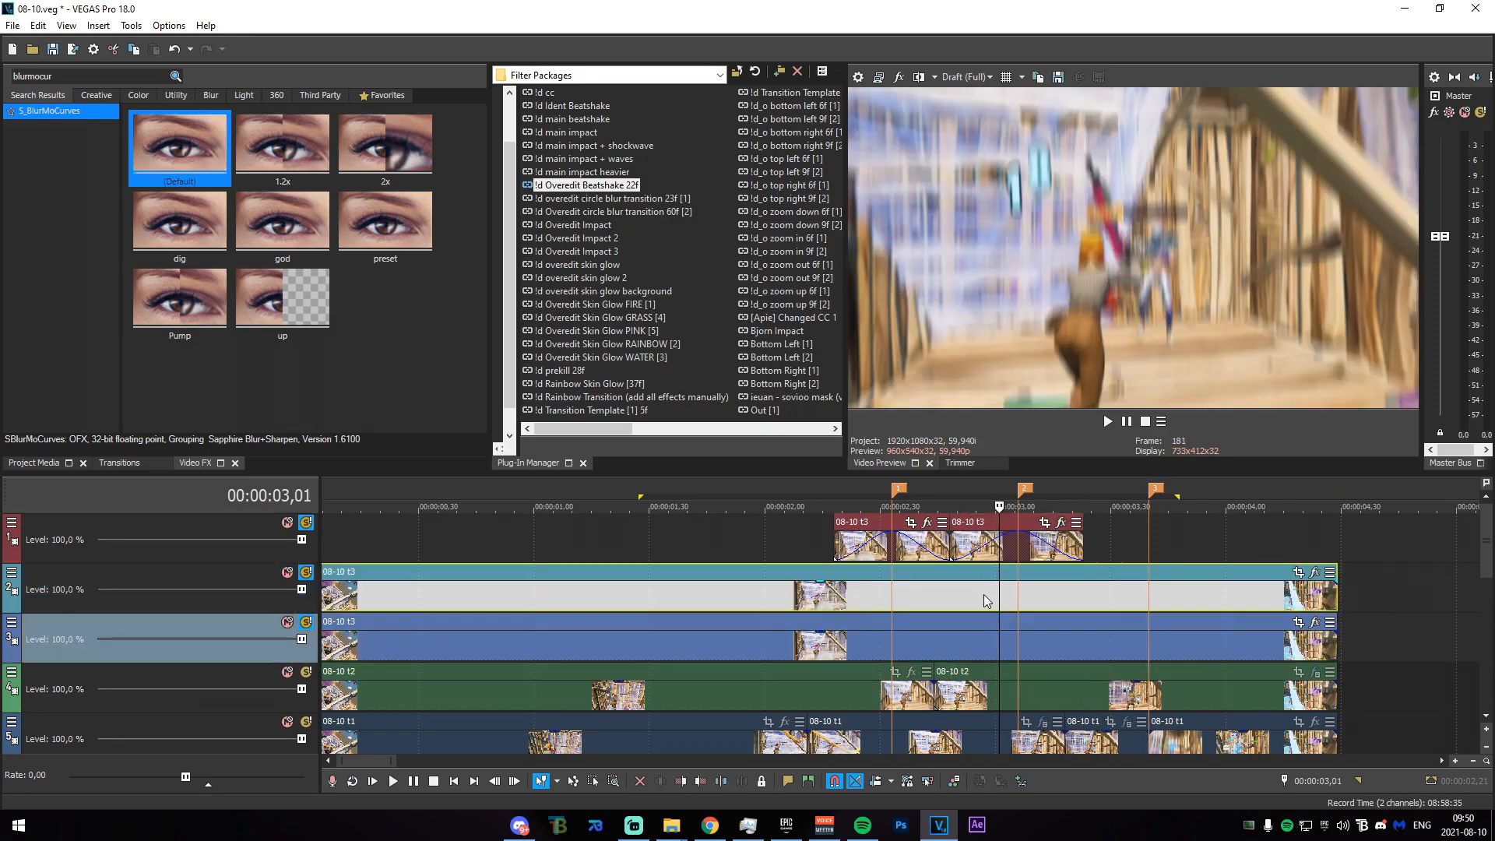
# Split the 08-10 t3 copy where the top track's second section ends and at marker 3, and delete both outer parts.
pyautogui.click(1083, 595)
pyautogui.press('s')
pyautogui.click(1076, 595)
pyautogui.press('Delete')
pyautogui.click(1149, 599)
pyautogui.press('s')
pyautogui.click(1172, 599)
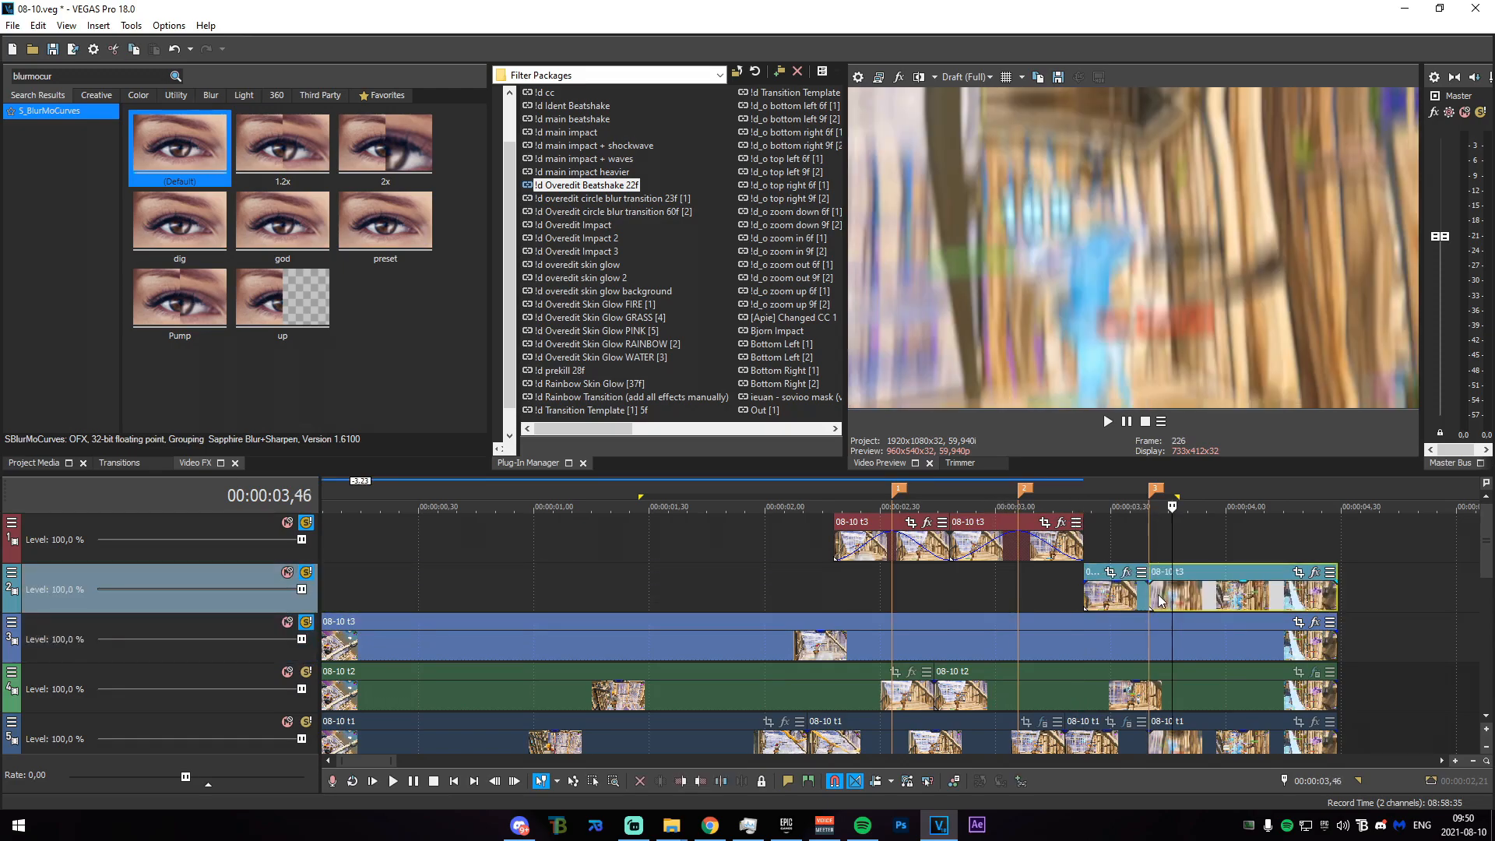
pyautogui.press('Delete')
# Fade the remaining section in over its full length on the top track, ending at marker 3, and remove the emptied track.
pyautogui.moveTo(1086, 583); pyautogui.dragTo(1269, 591)
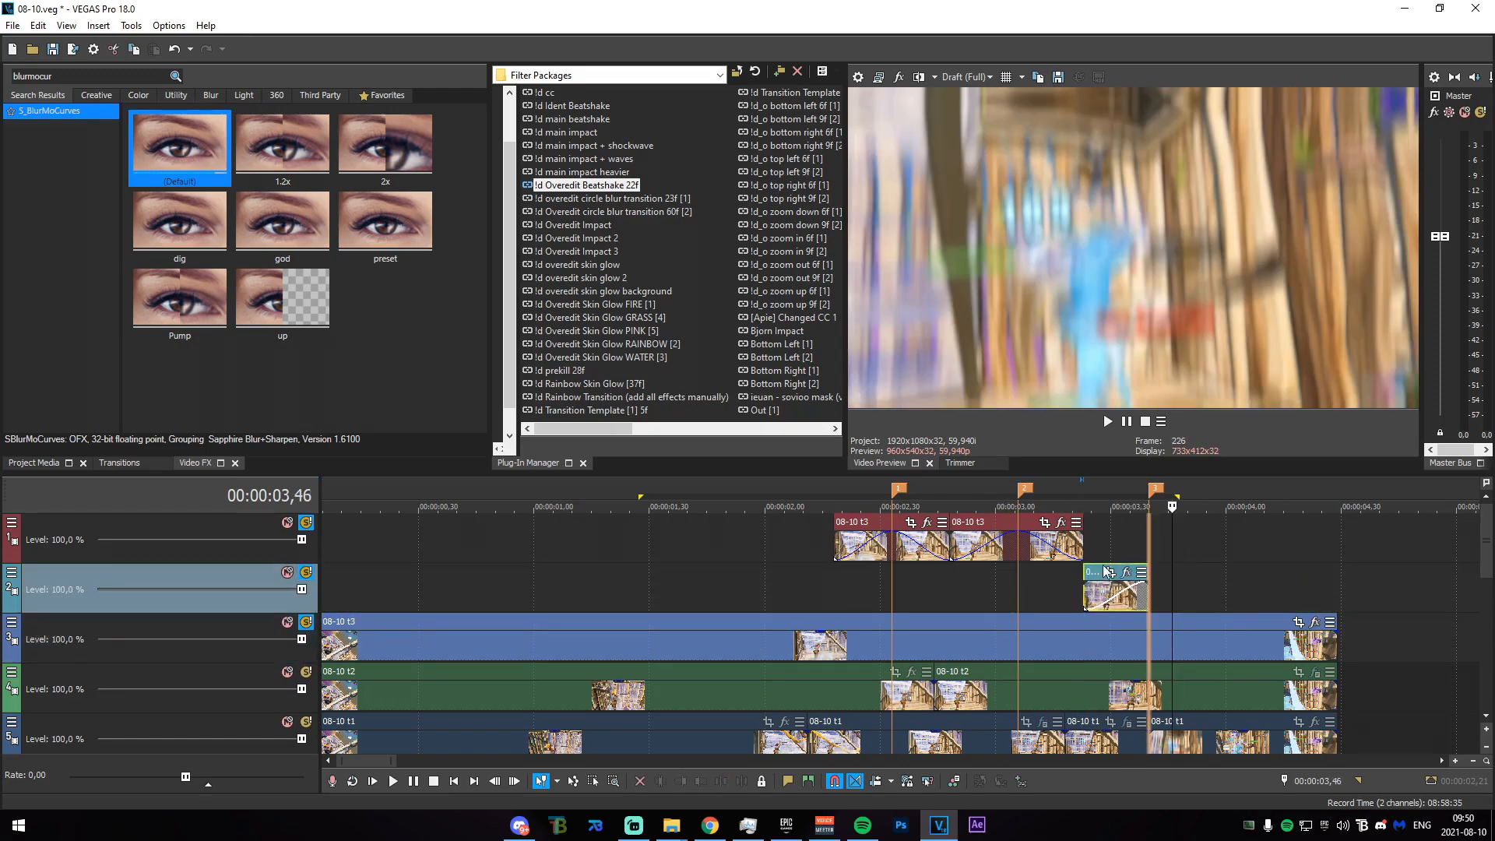
pyautogui.moveTo(1104, 586); pyautogui.dragTo(1098, 541)
pyautogui.rightClick(1079, 584)
pyautogui.click(1124, 450)
pyautogui.moveTo(742, 545); pyautogui.dragTo(1118, 543)
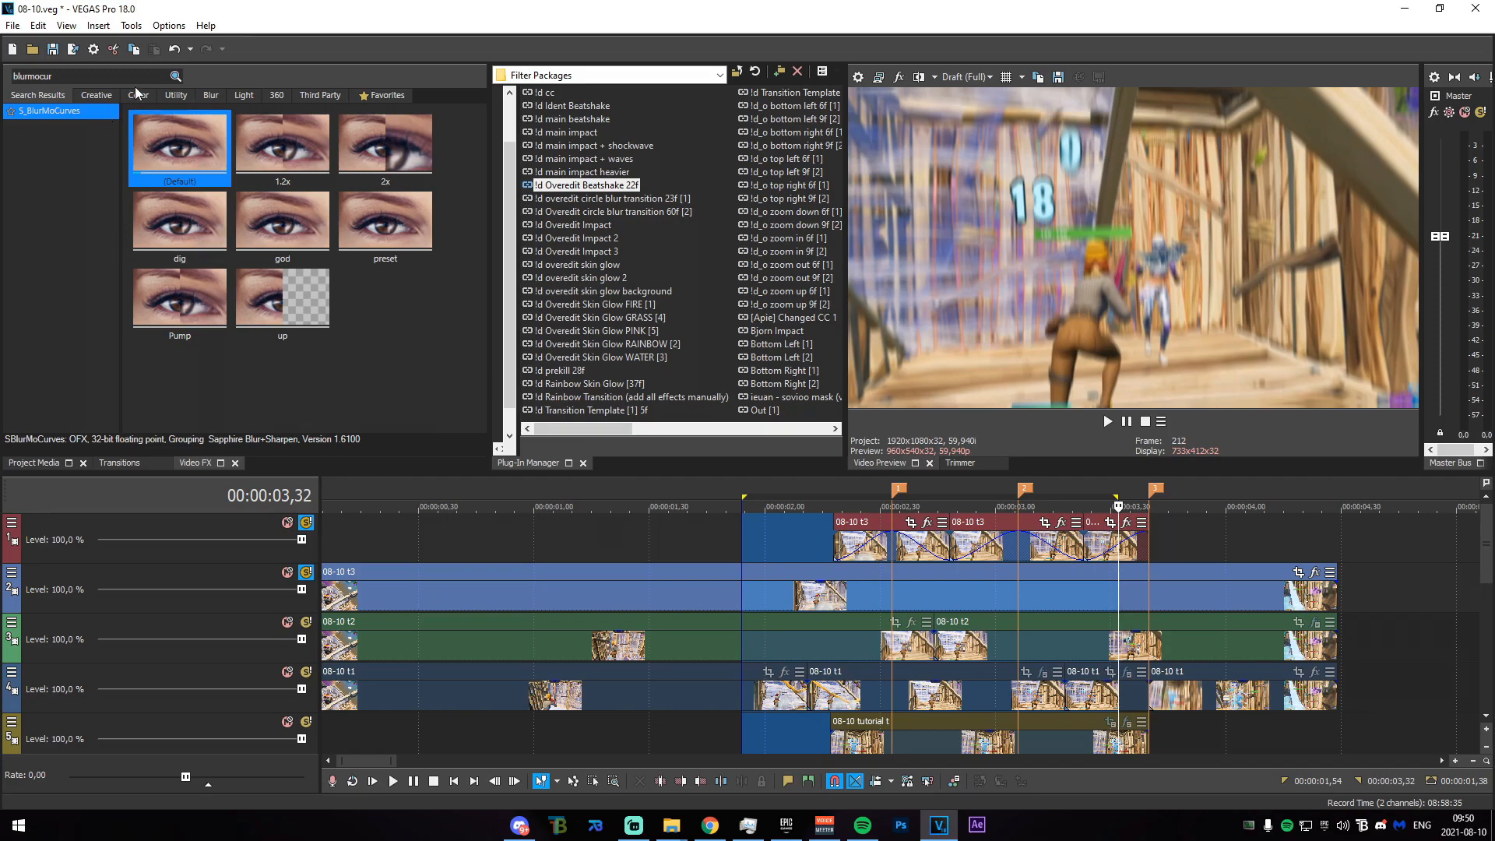
# Search the video effects for "magic bullet" and select the Magic Bullet Looks number isolation preset.
pyautogui.moveTo(24, 77); pyautogui.dragTo(64, 80)
pyautogui.write('magic bul')
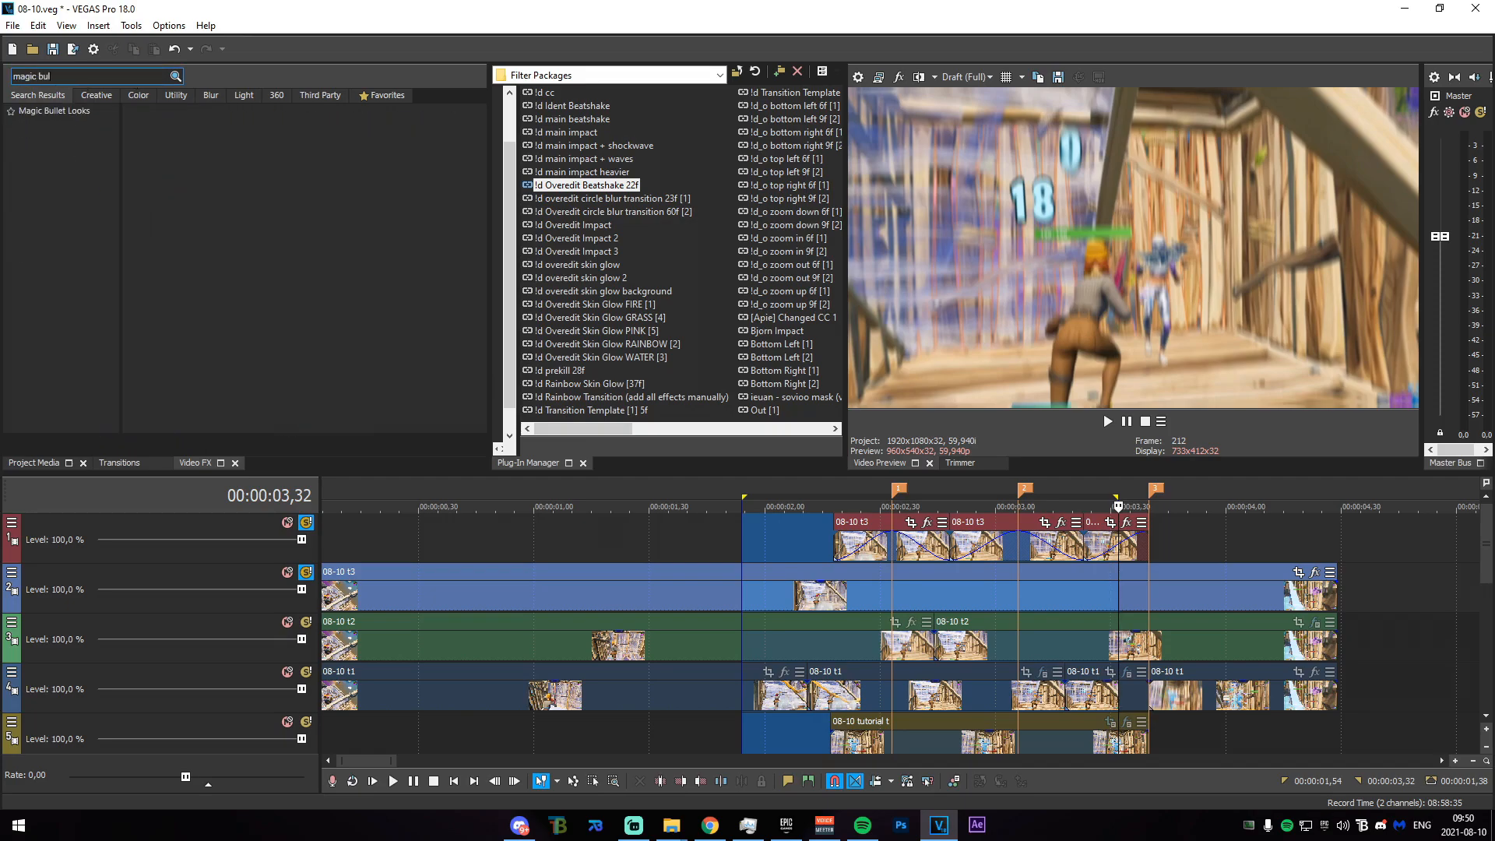
pyautogui.click(93, 114)
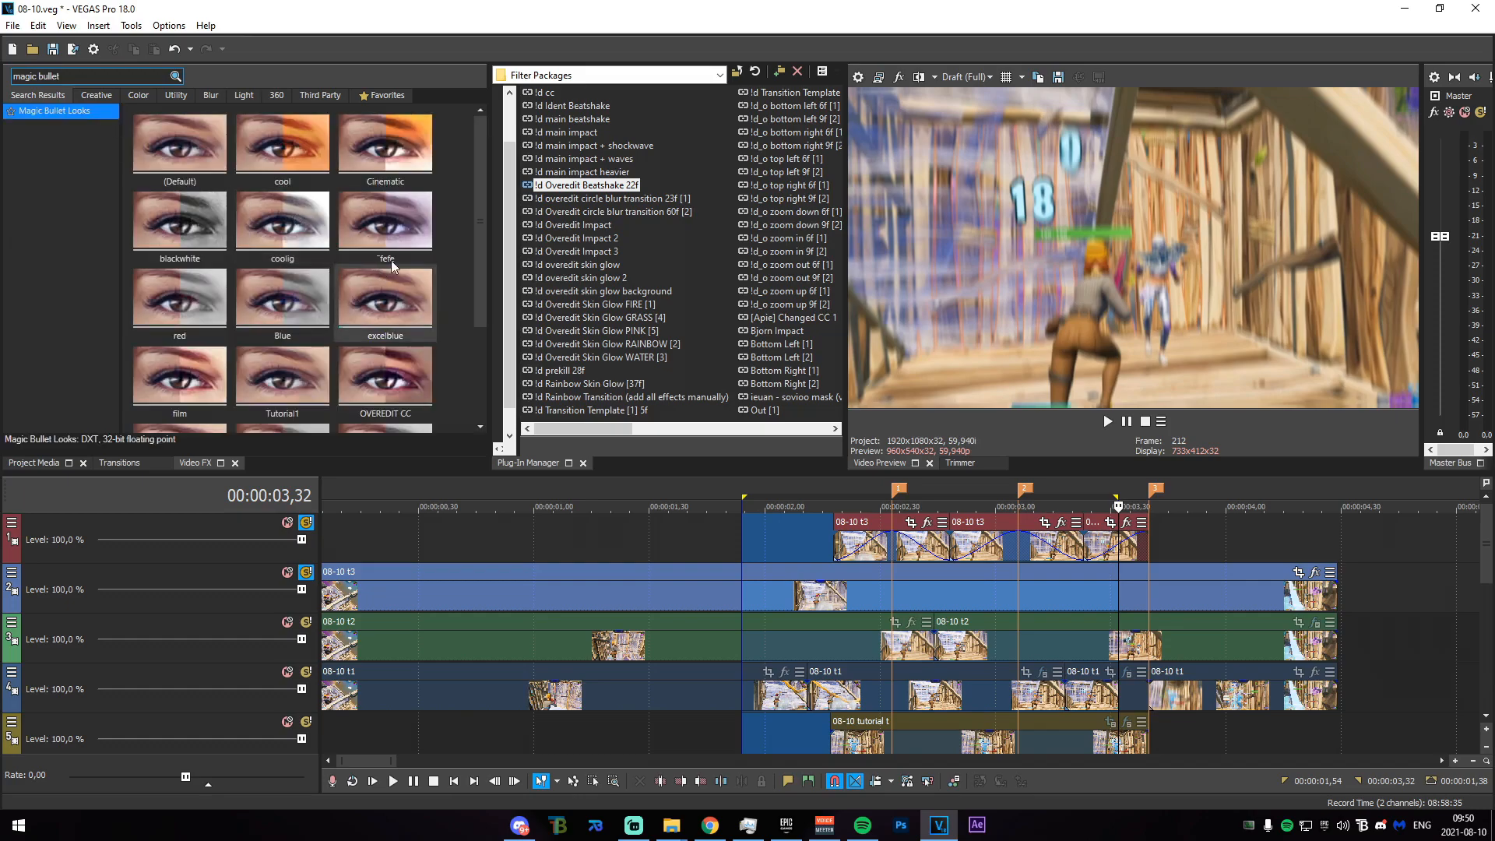
pyautogui.scroll(-2, 397, 268)
pyautogui.click(323, 419)
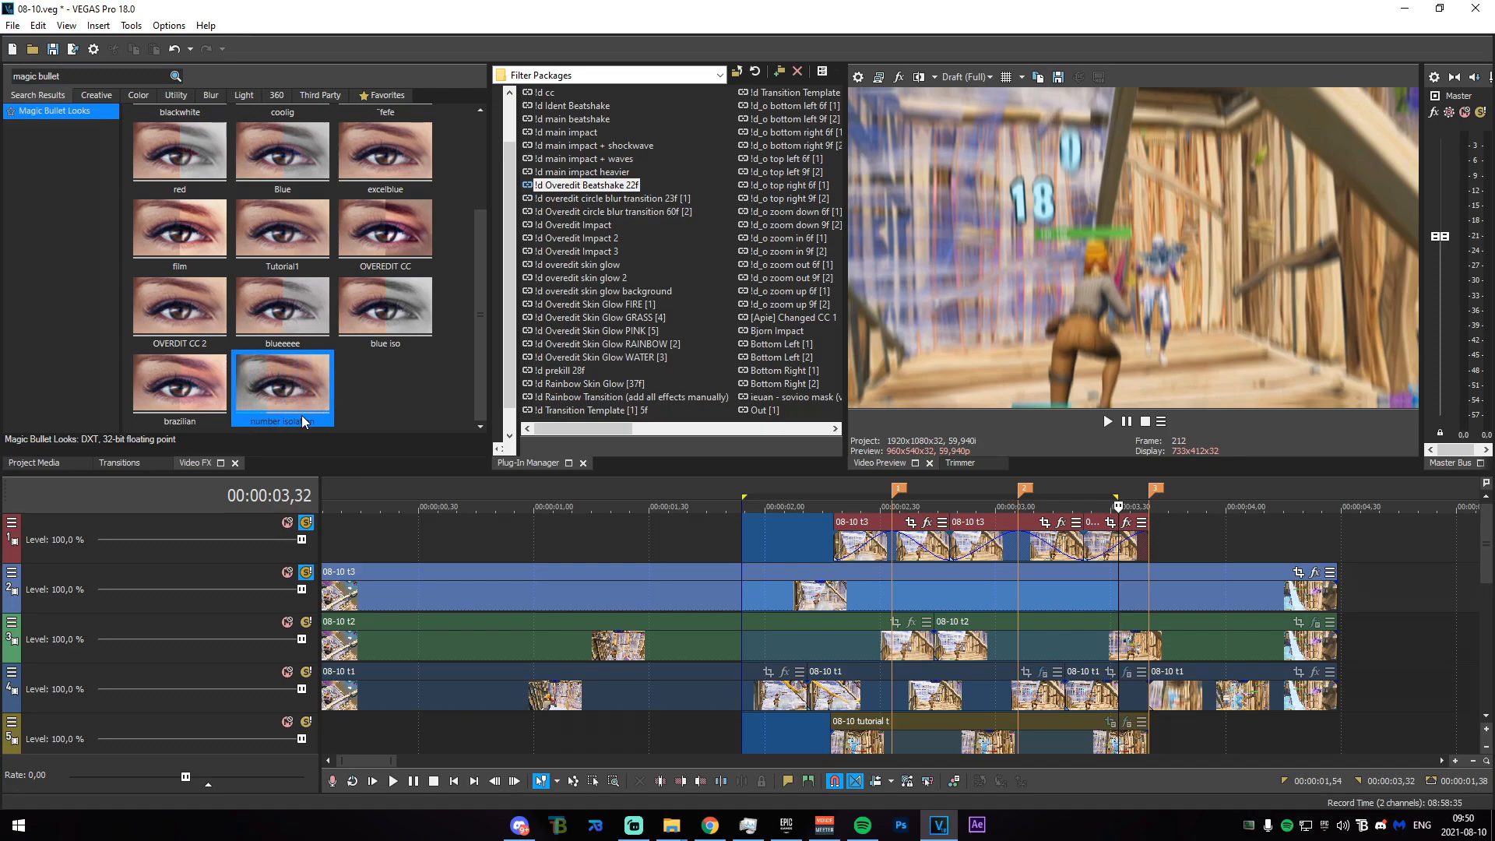
# Open the %appdata% folder in File Explorer and close the MRDIGNAL folder window covering it.
pyautogui.press('super')
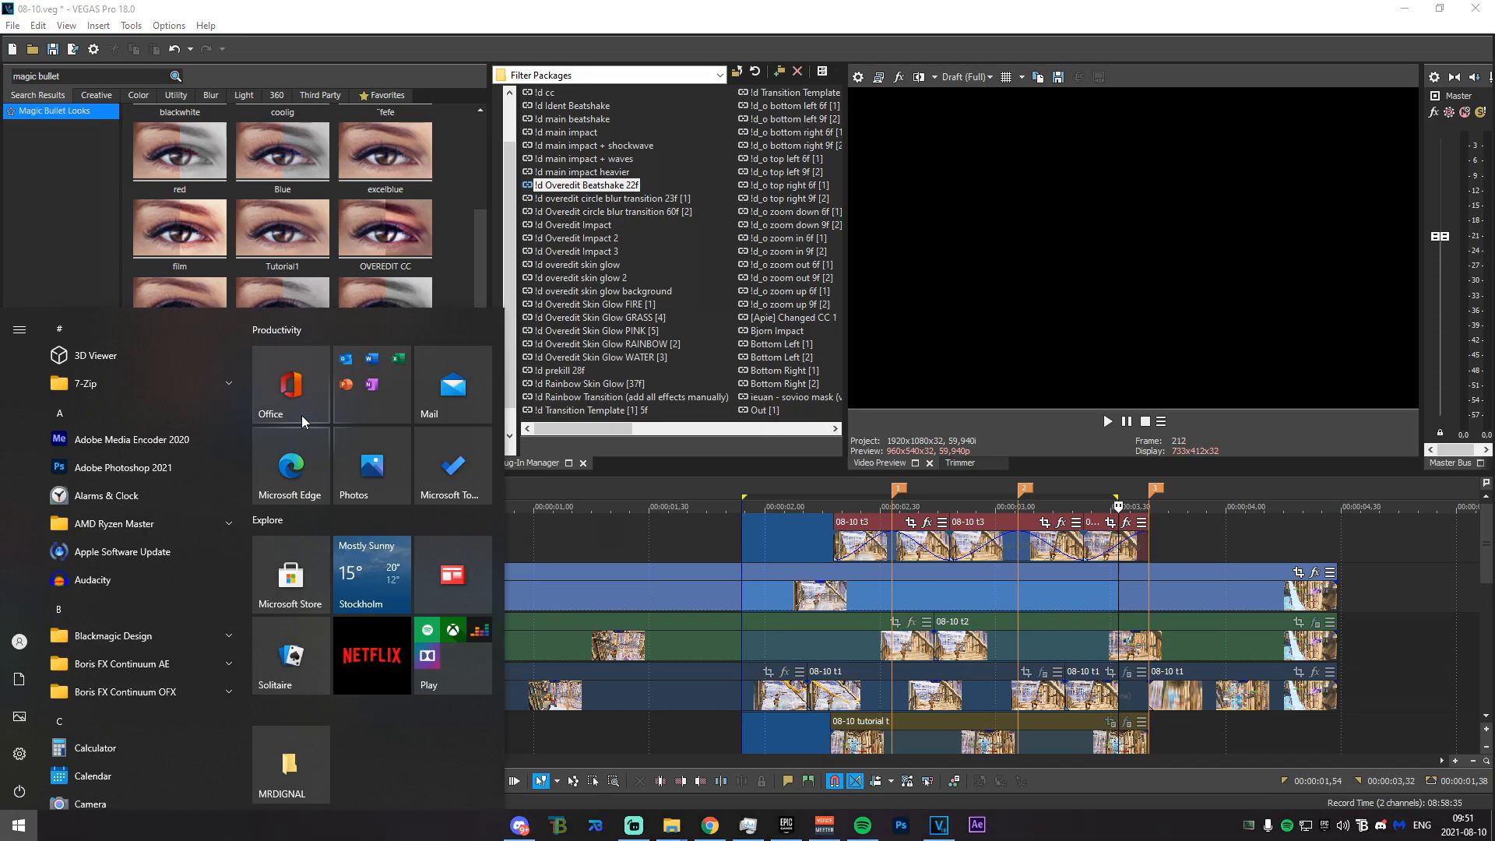
pyautogui.write('%apptadat')
pyautogui.press('BackSpace')
pyautogui.press('BackSpace')
pyautogui.write('data%')
pyautogui.press('Return')
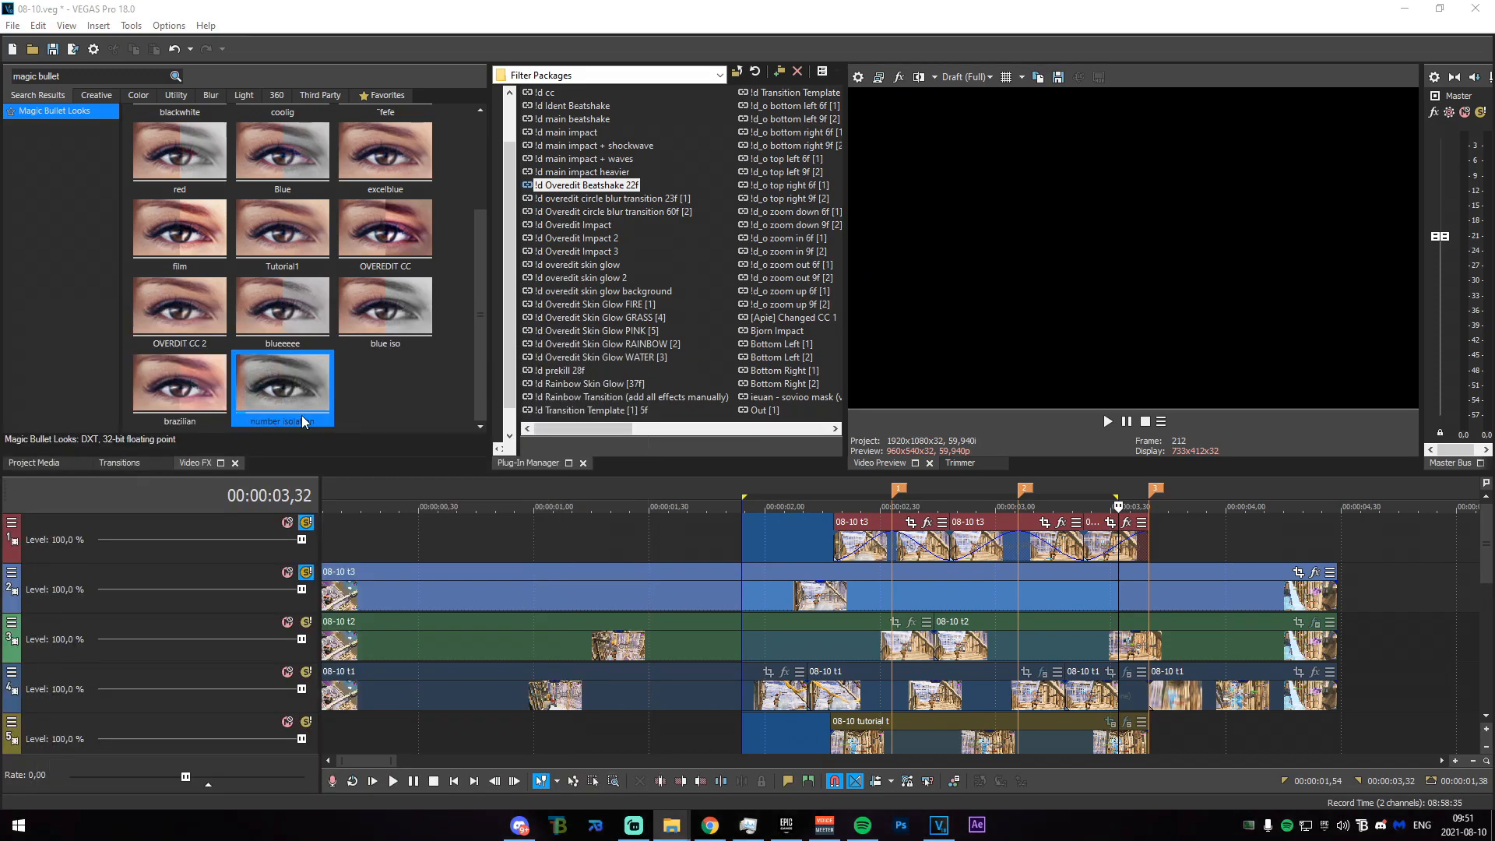
pyautogui.moveTo(1494, 312); pyautogui.dragTo(318, 88)
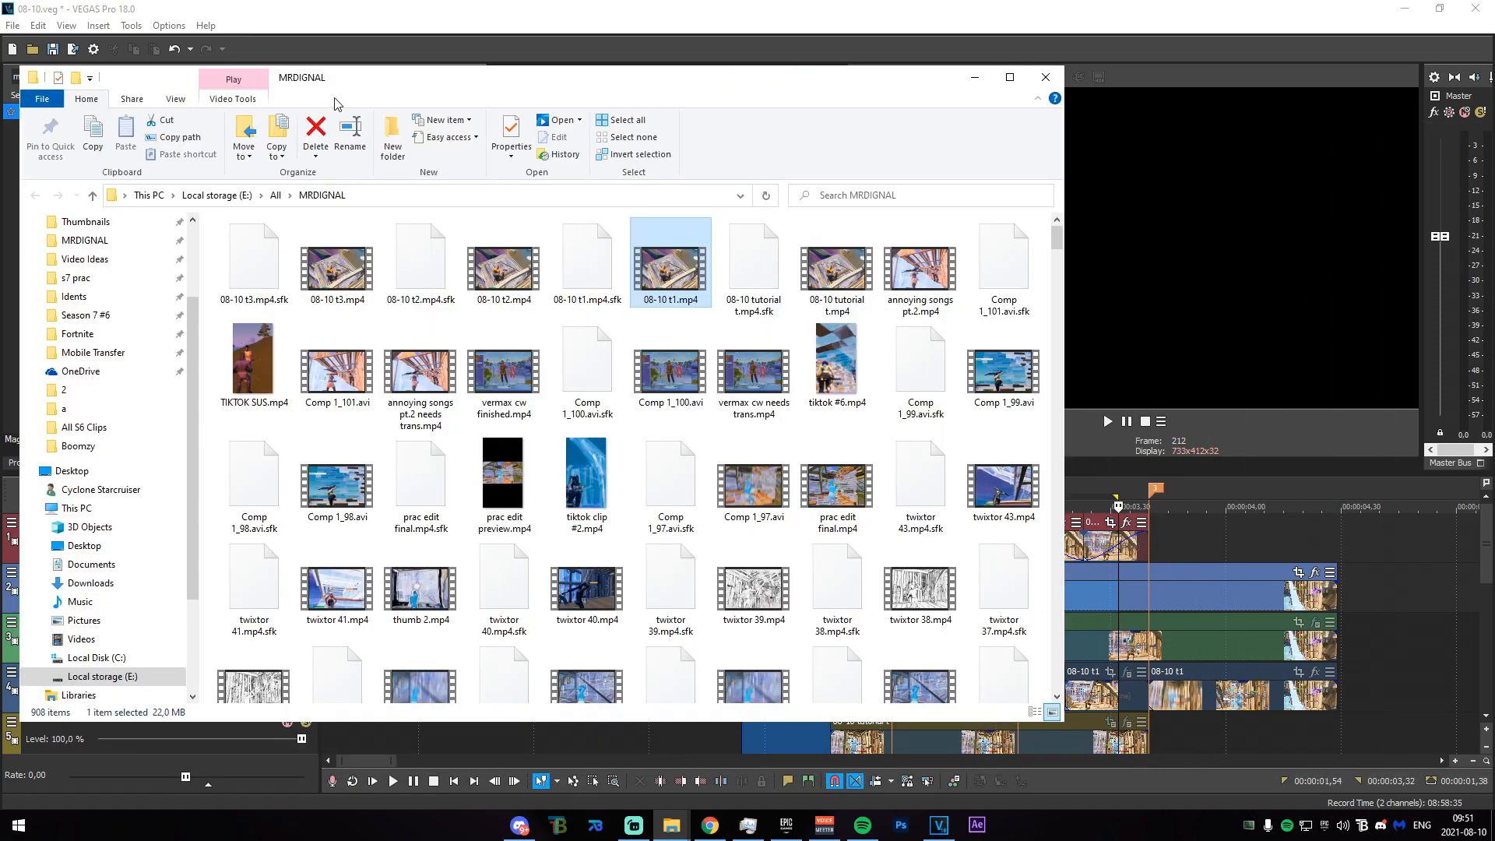
pyautogui.click(1045, 78)
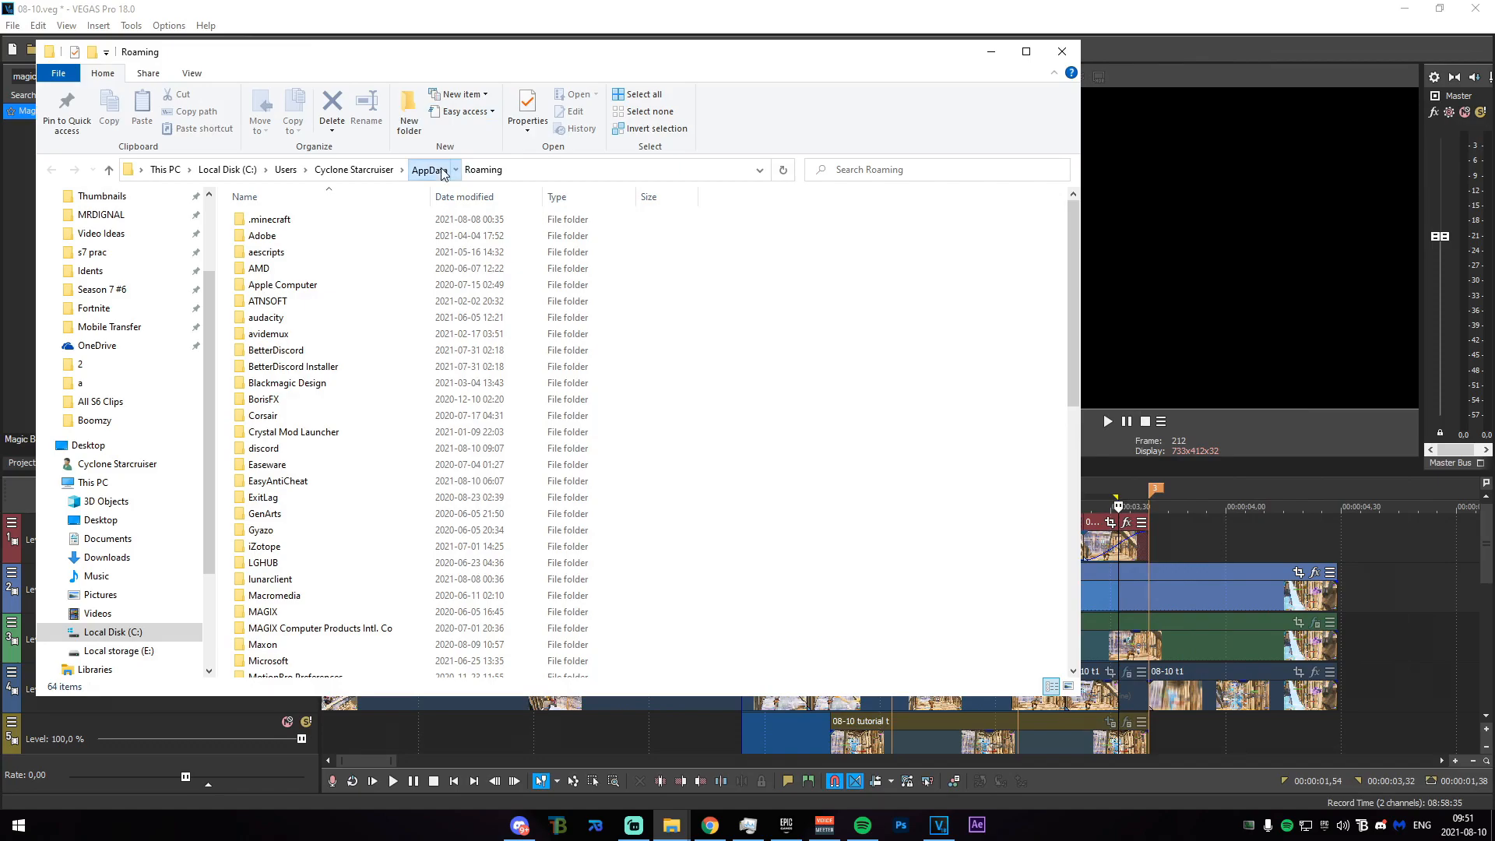
# Browse AppData to Local, LooksBuilder, Looks and Custom, examine the stored MBLook files, and close the folder window.
pyautogui.click(428, 169)
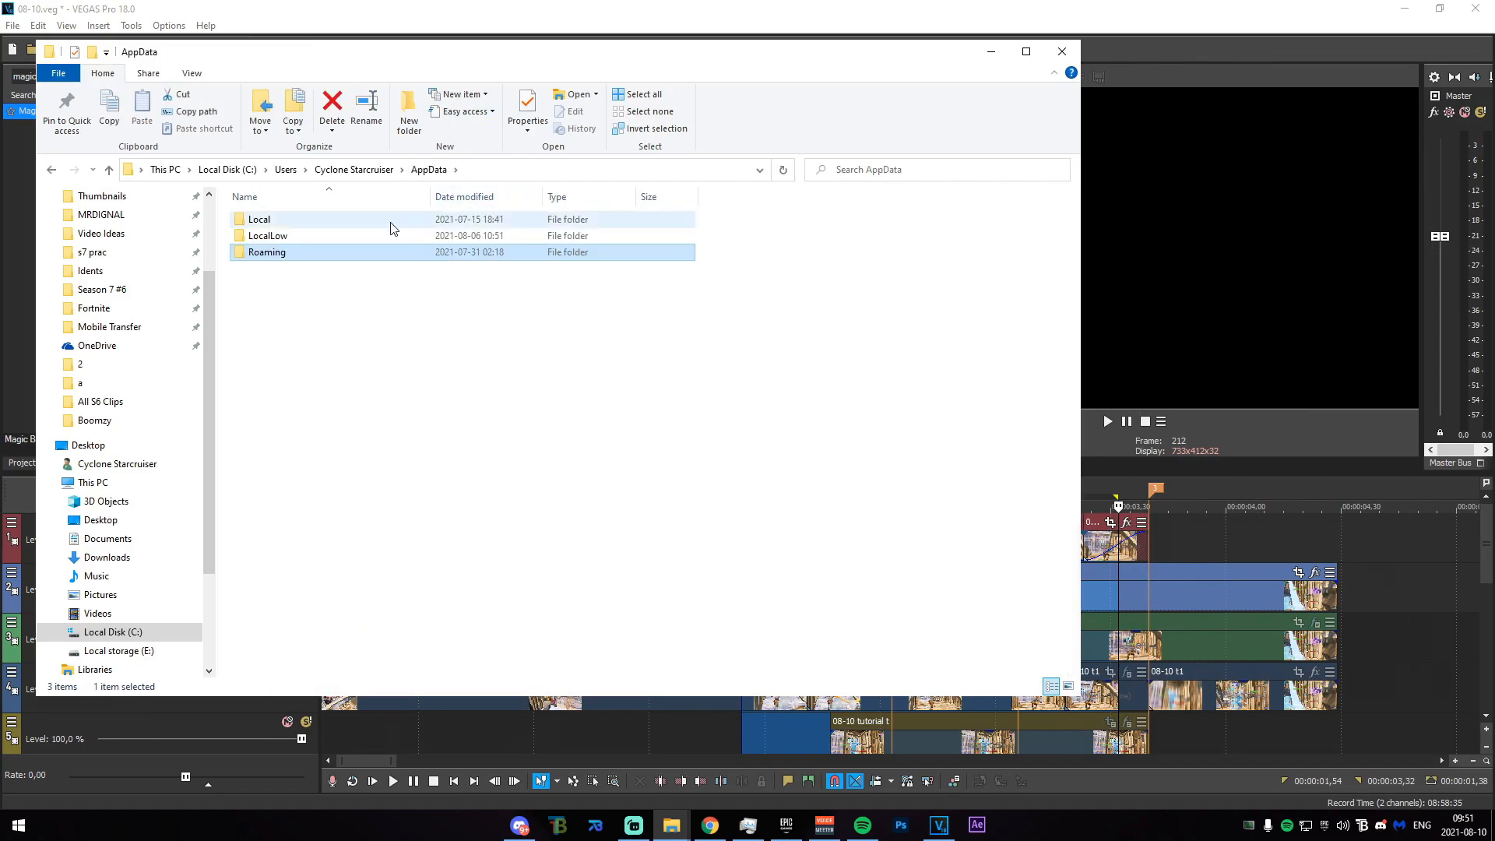
pyautogui.doubleClick(390, 221)
pyautogui.scroll(-5, 417, 273)
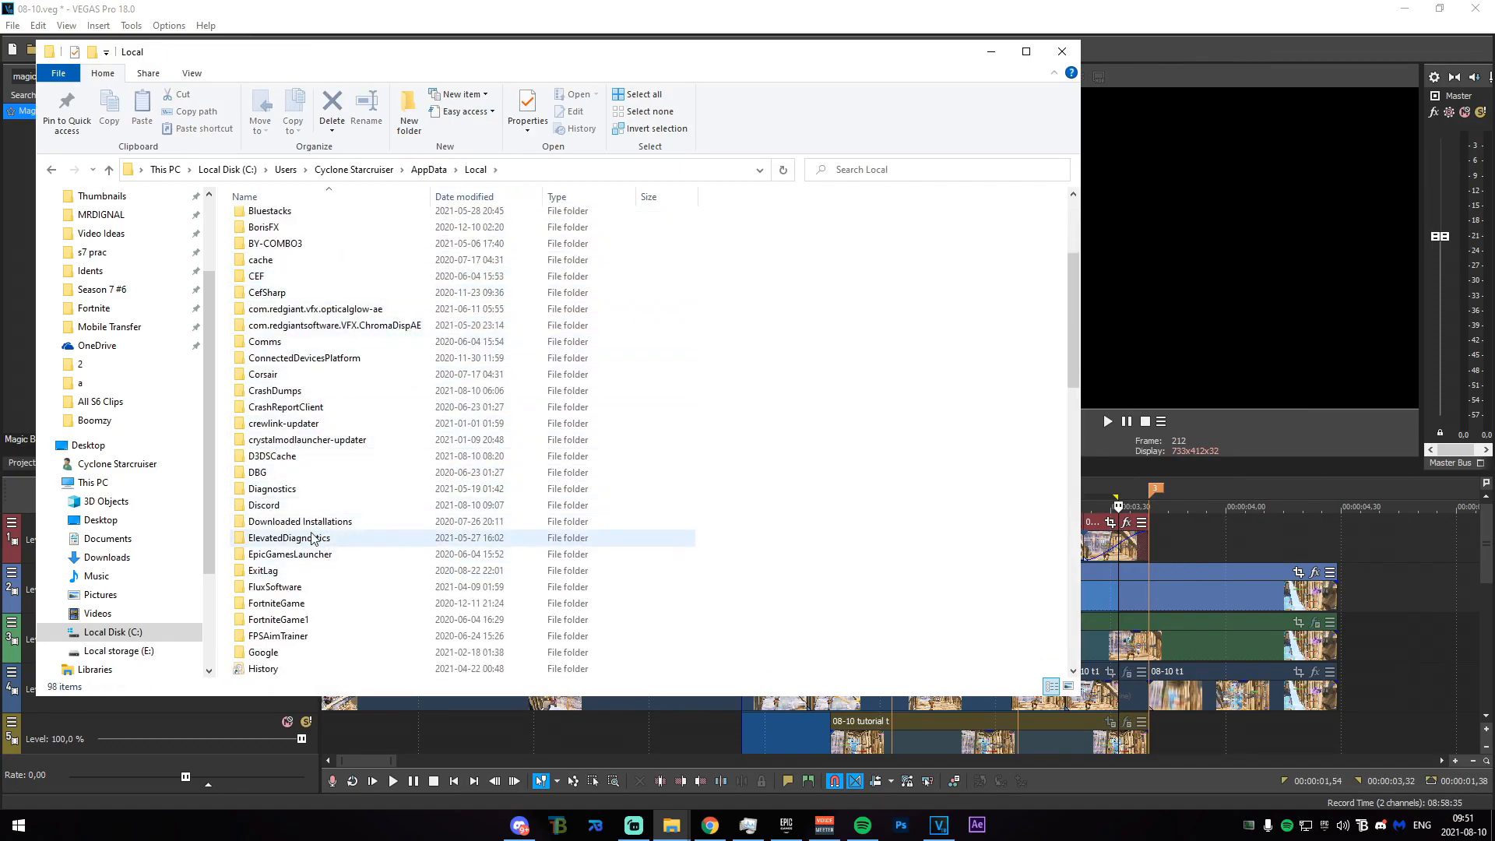
pyautogui.scroll(3, 312, 538)
pyautogui.scroll(-7, 312, 537)
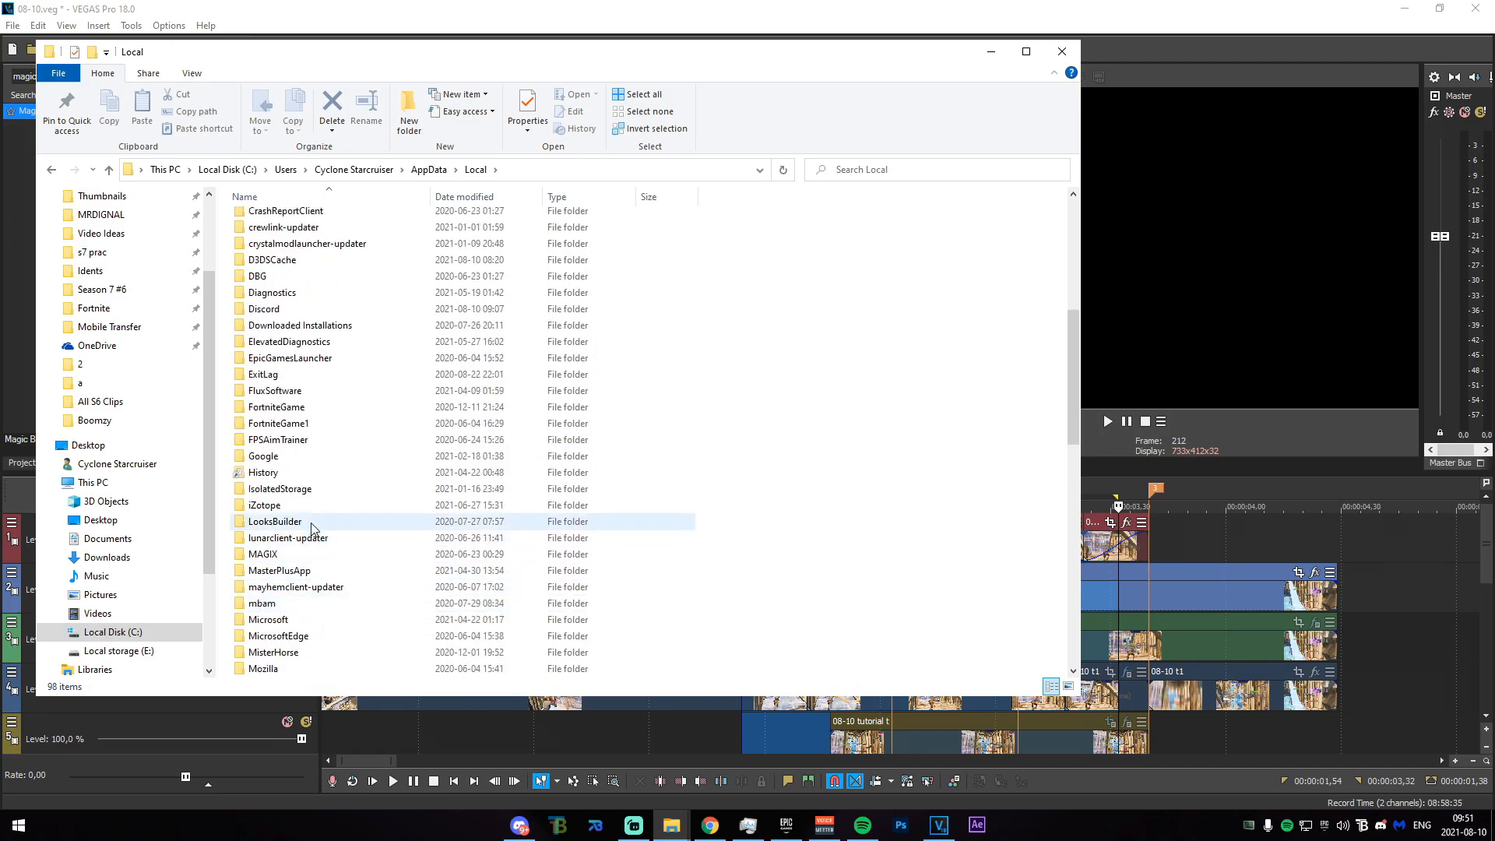
pyautogui.doubleClick(312, 527)
pyautogui.doubleClick(256, 235)
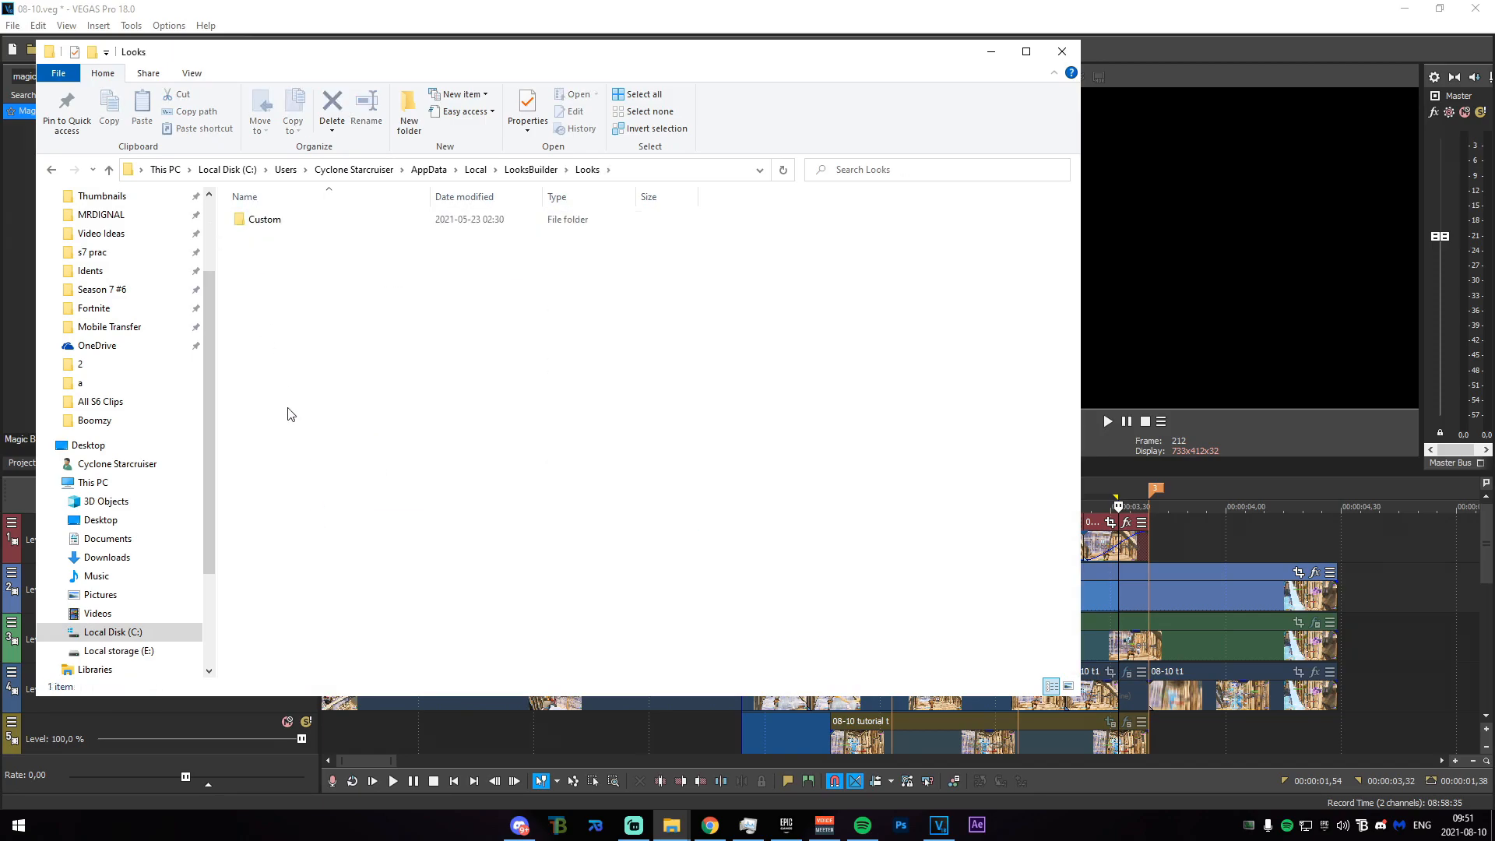
pyautogui.doubleClick(285, 221)
pyautogui.scroll(-20, 325, 534)
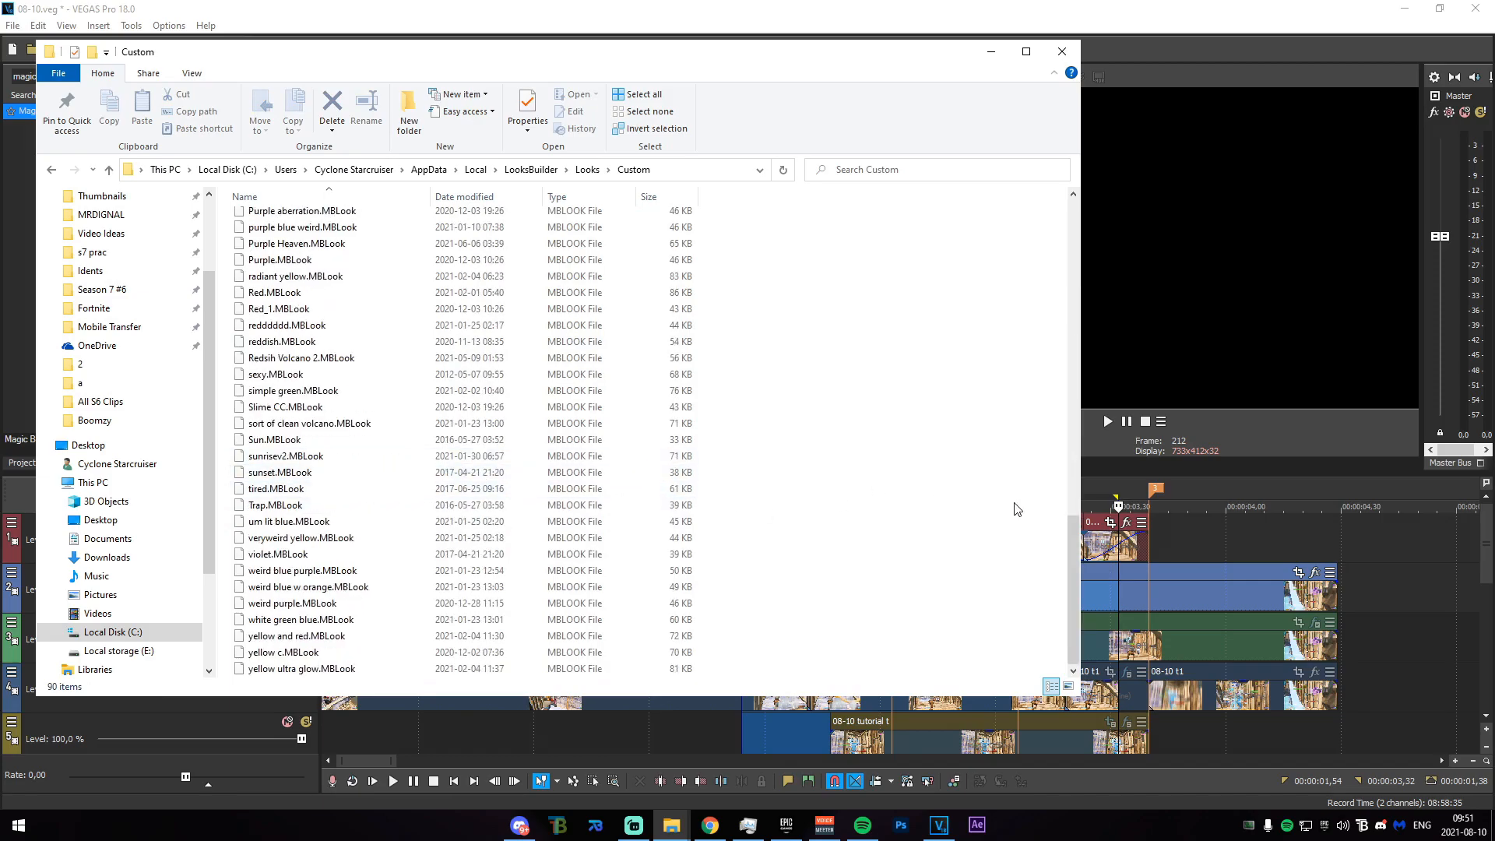
pyautogui.click(1062, 52)
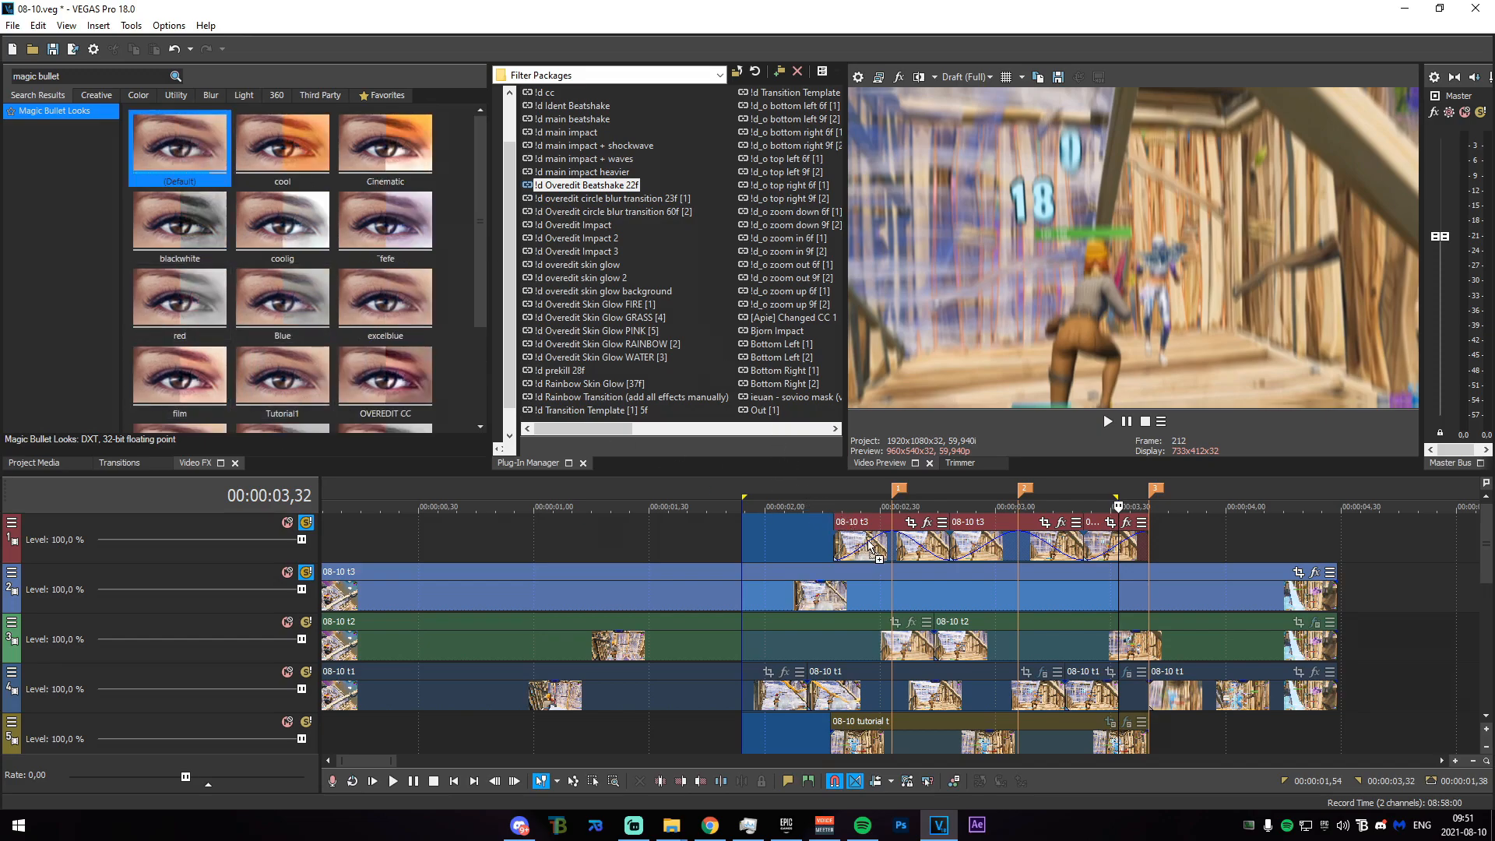
# Apply the Magic Bullet Looks number isolation preset to the first two 08-10 t3 sections and to the top track.
pyautogui.scroll(-3, 350, 250)
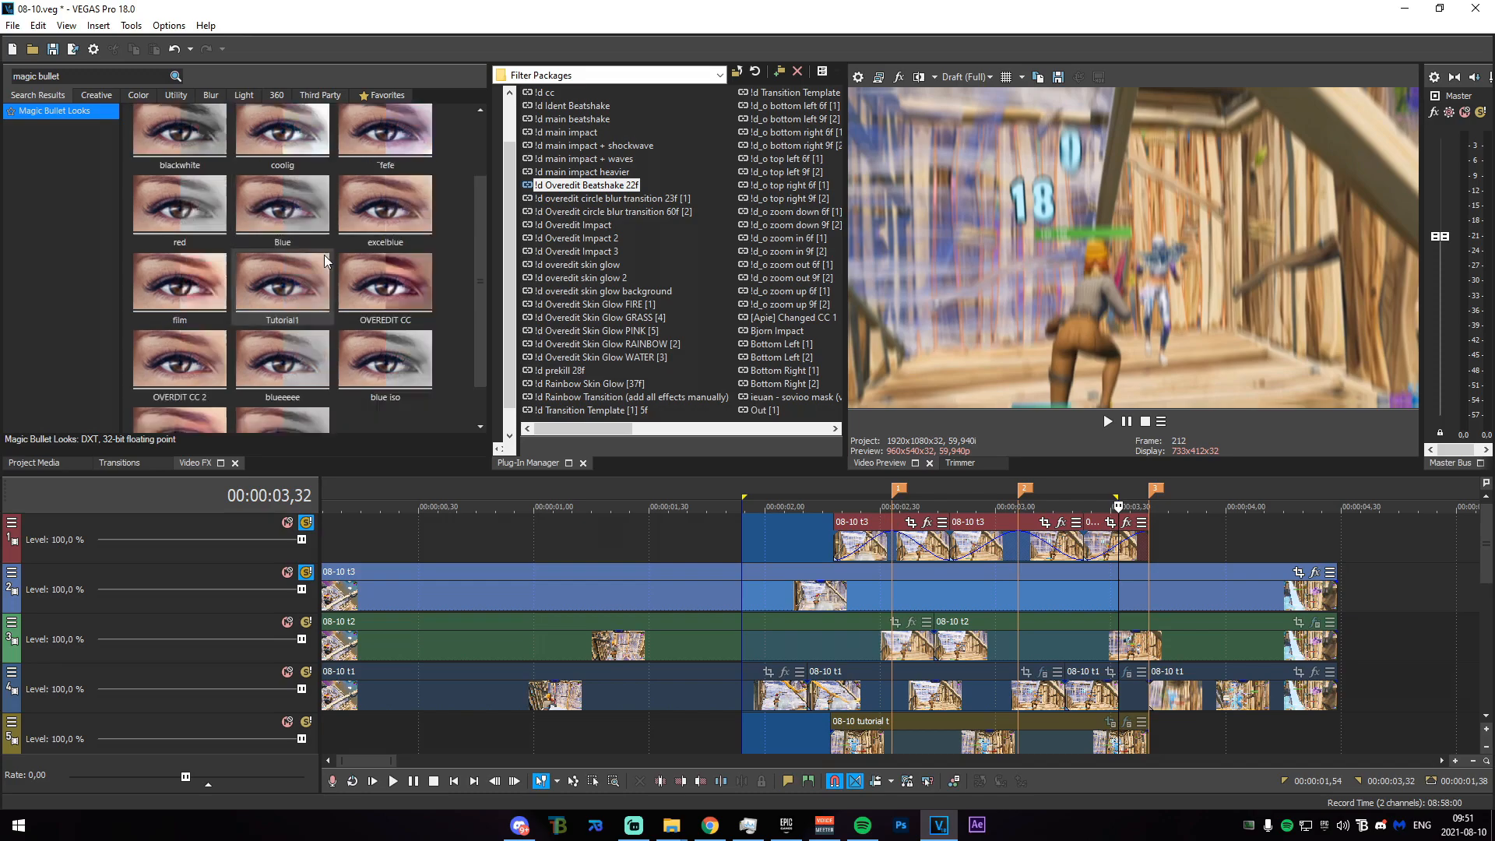
pyautogui.moveTo(283, 374); pyautogui.dragTo(879, 539)
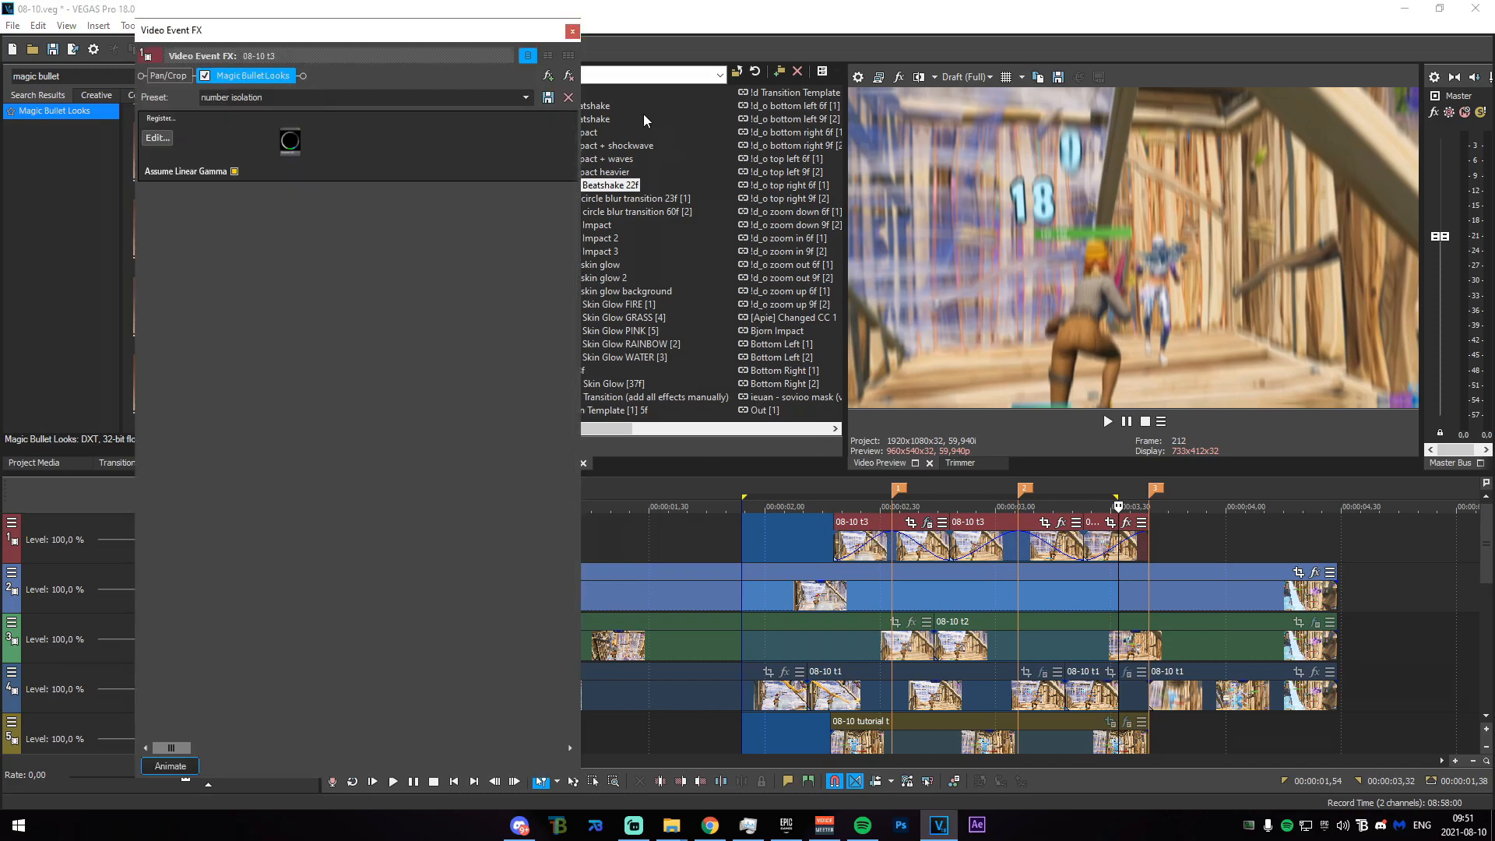
pyautogui.click(572, 31)
pyautogui.moveTo(283, 374); pyautogui.dragTo(1006, 534)
pyautogui.click(572, 31)
pyautogui.moveTo(283, 373); pyautogui.dragTo(1119, 539)
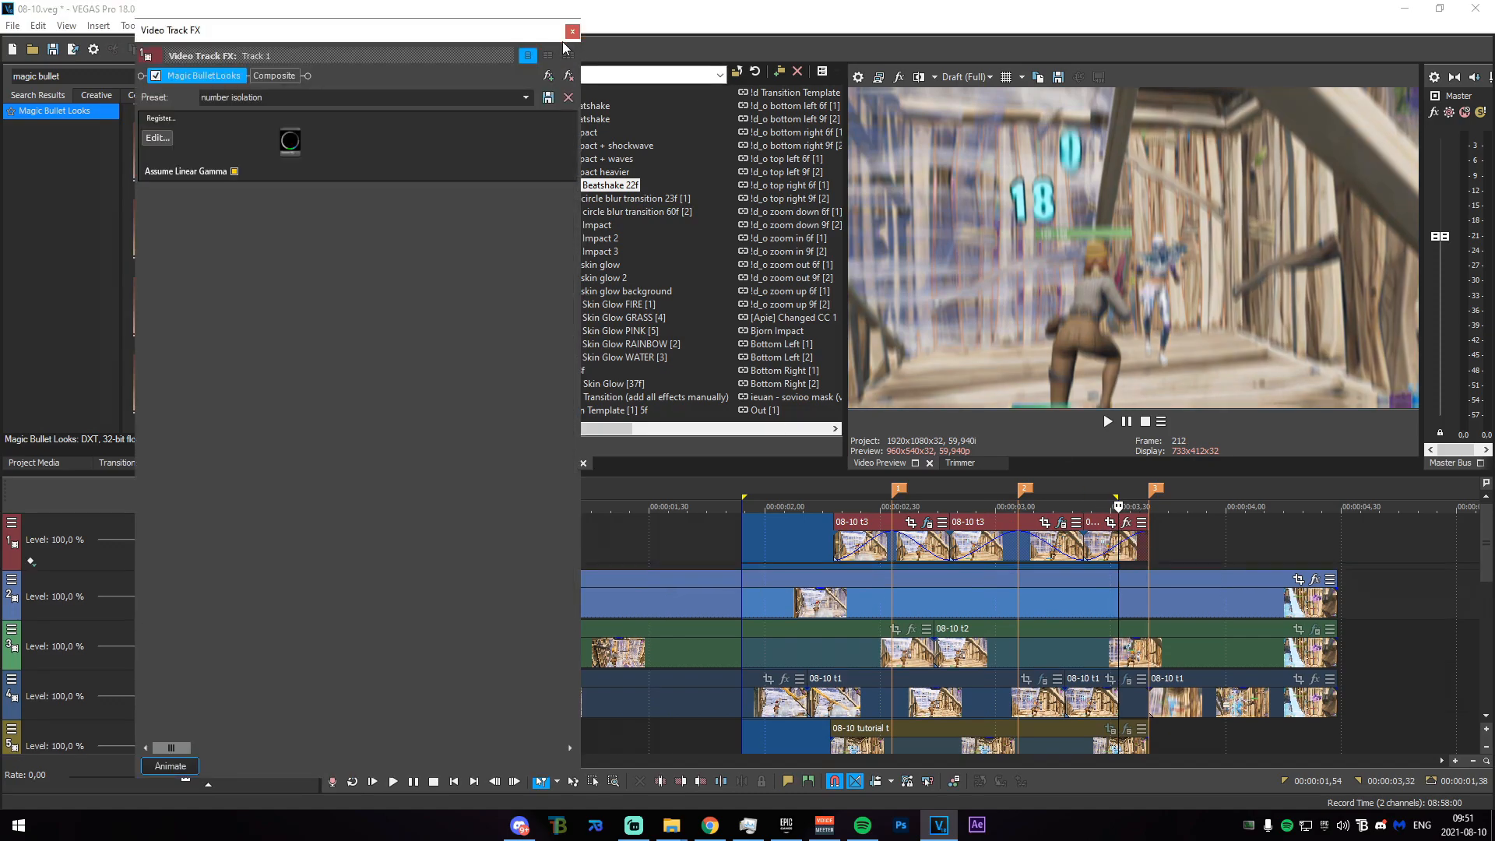
pyautogui.click(573, 31)
# Play back the sections and examine the Ranged HSL settings of the number isolation look on the first section.
pyautogui.press('space')
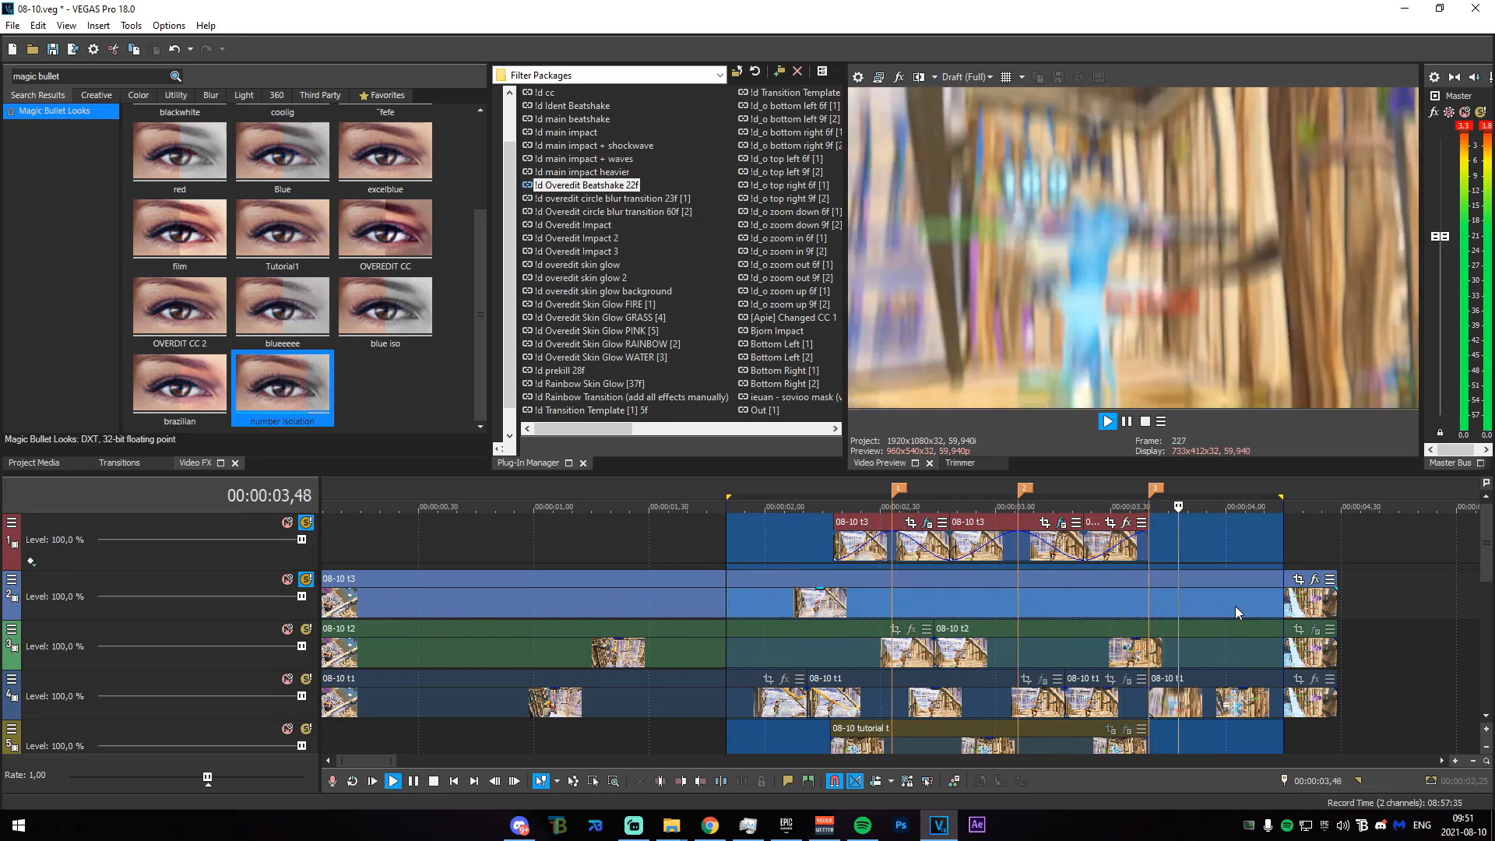
pyautogui.moveTo(755, 545); pyautogui.dragTo(890, 557)
pyautogui.click(927, 523)
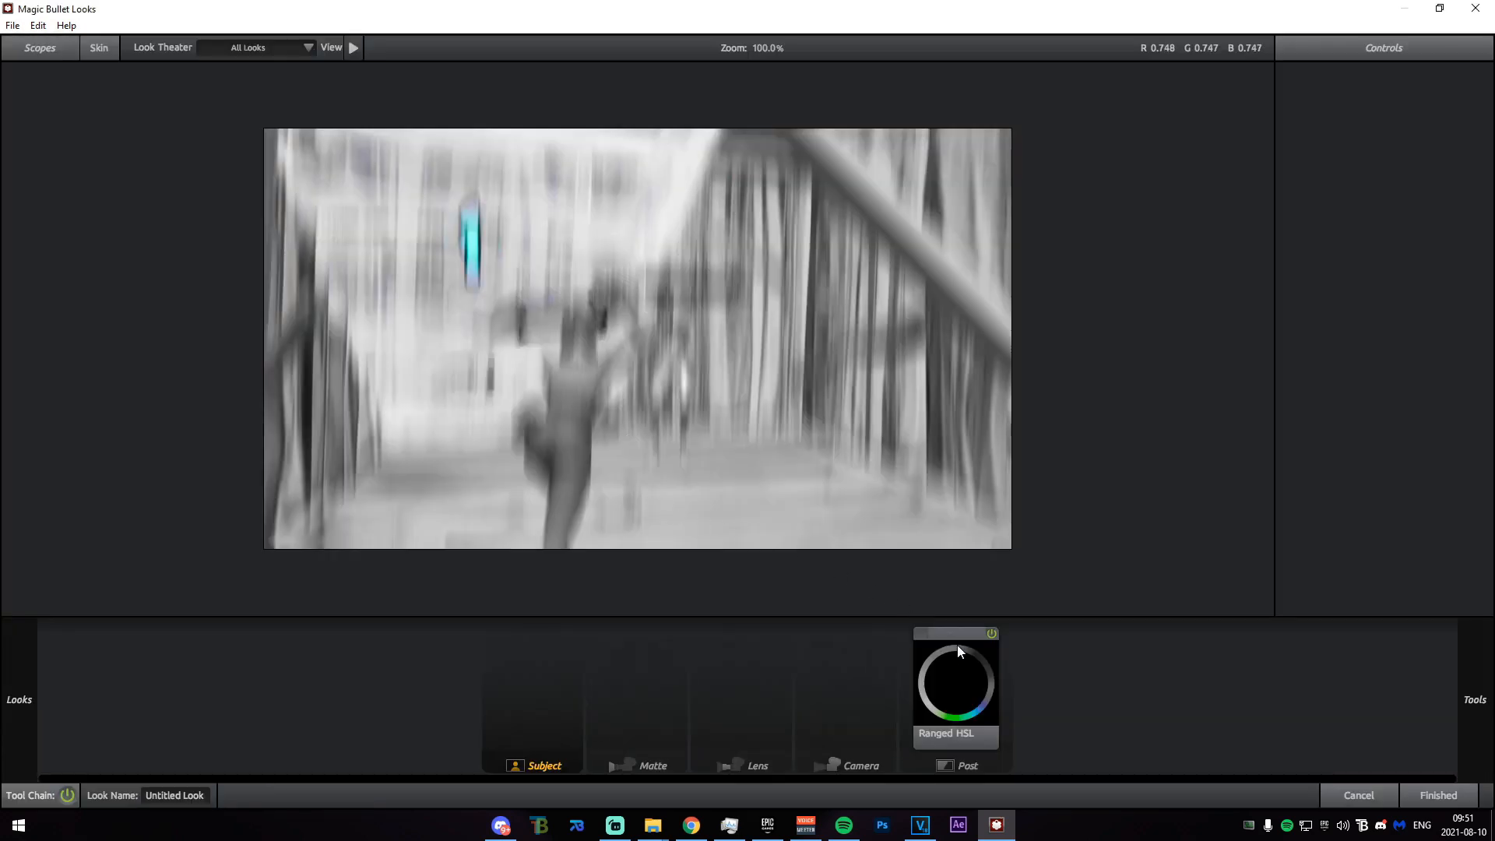
pyautogui.click(958, 648)
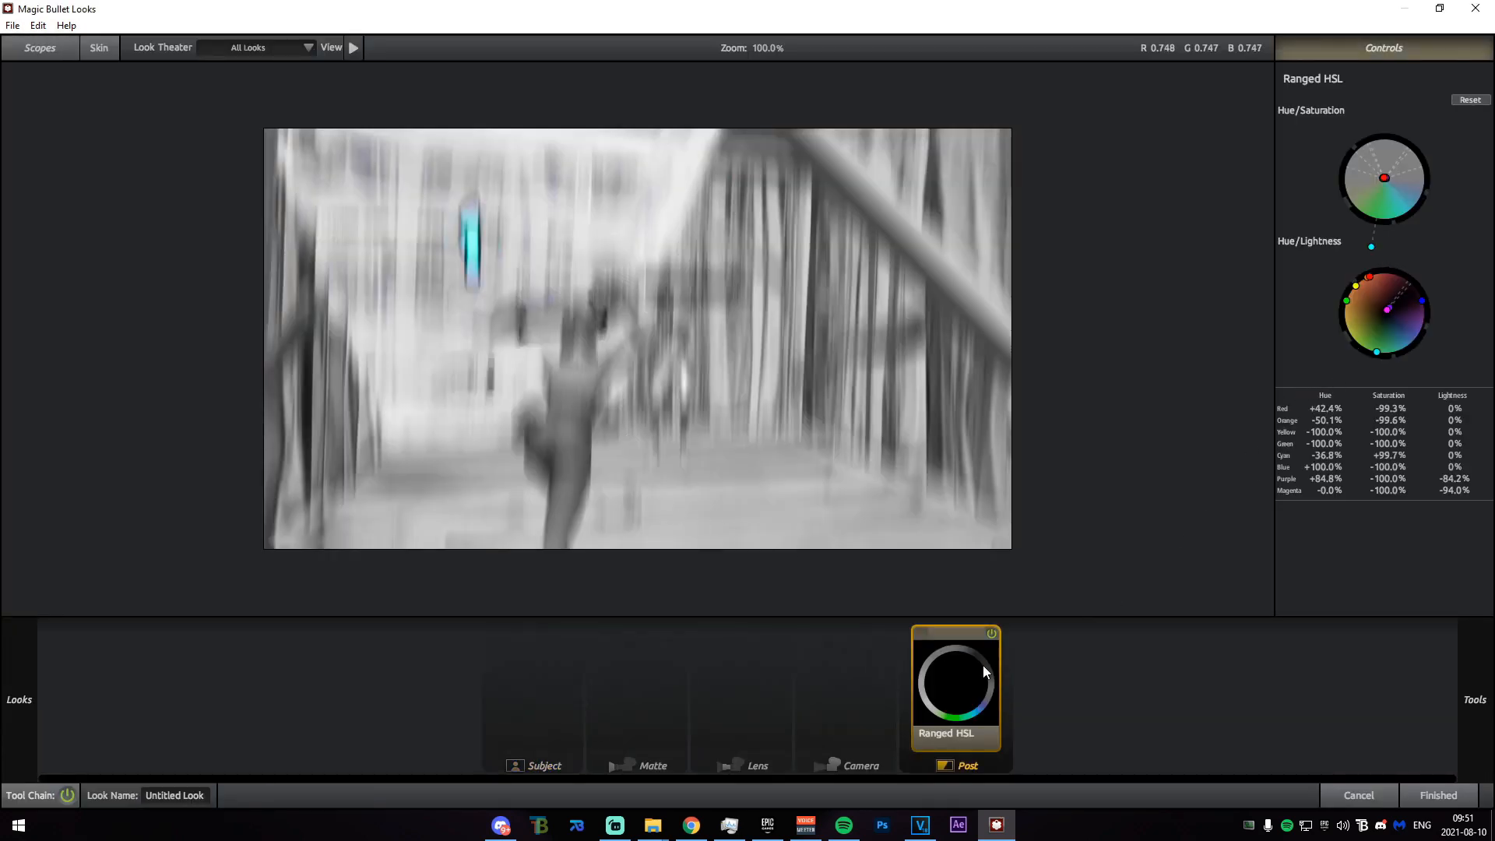
pyautogui.click(1438, 795)
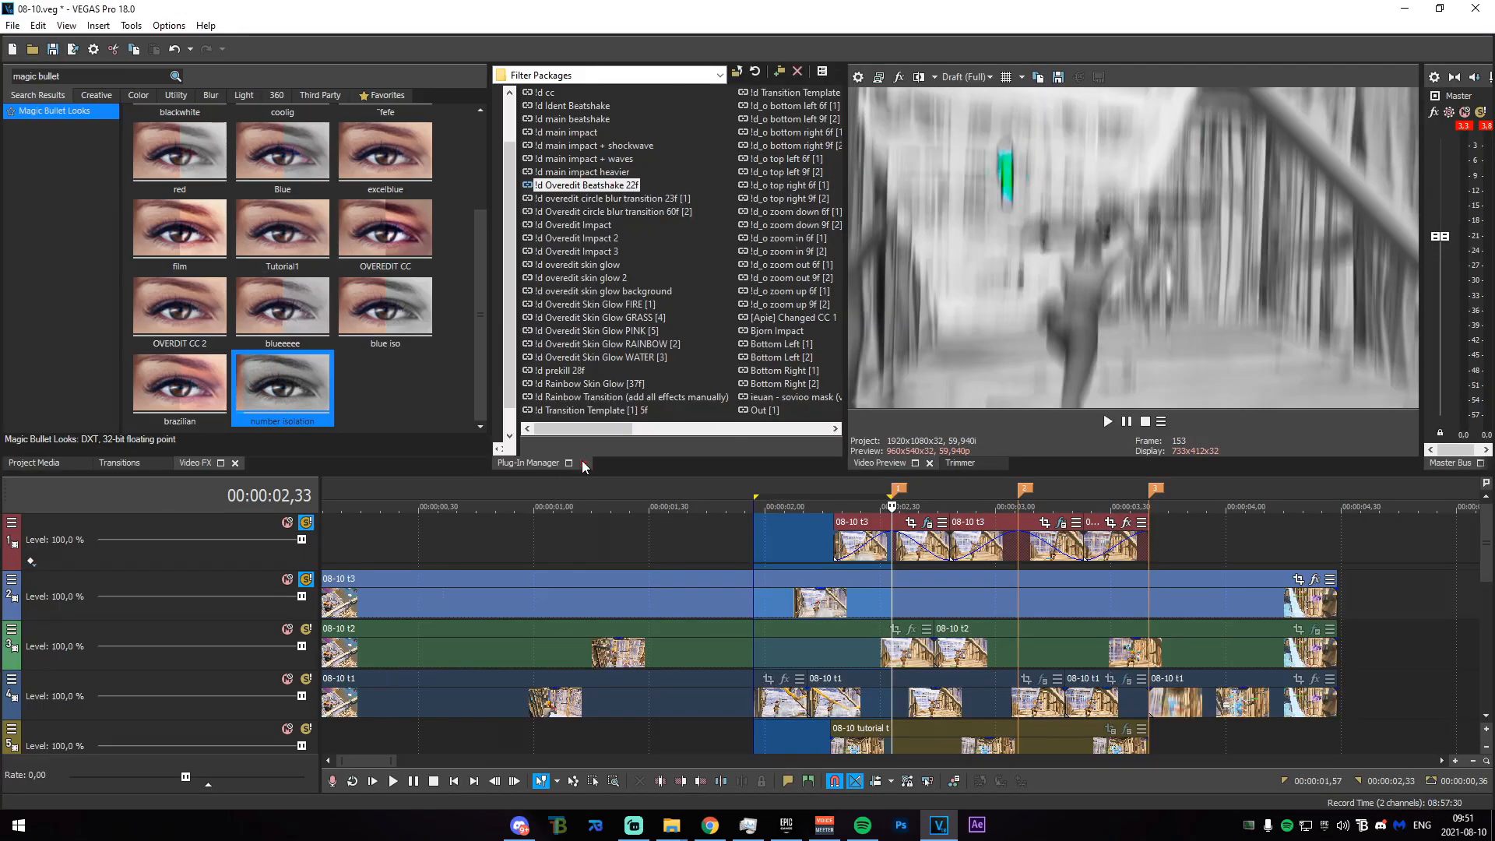
# Select the !d cc filter package and apply the number isolation preset to the third 08-10 t3 section on the top track.
pyautogui.click(546, 95)
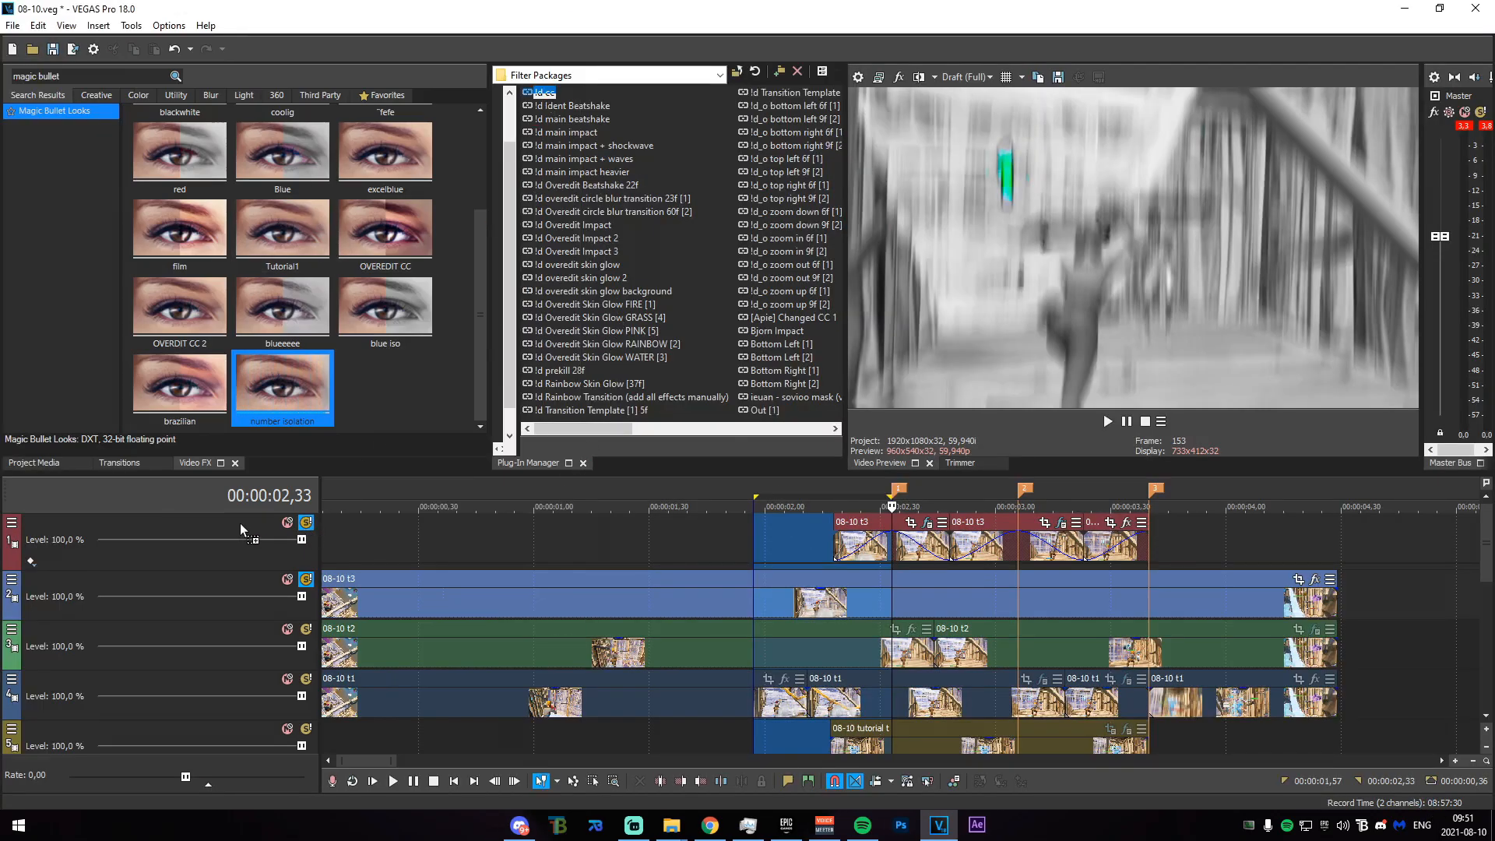
pyautogui.moveTo(692, 539); pyautogui.dragTo(1130, 538)
pyautogui.click(572, 31)
pyautogui.moveTo(380, 297); pyautogui.dragTo(1113, 549)
pyautogui.moveTo(1218, 545)
pyautogui.mouseDown()
pyautogui.moveTo(846, 542)
pyautogui.moveTo(1200, 556)
pyautogui.mouseUp()
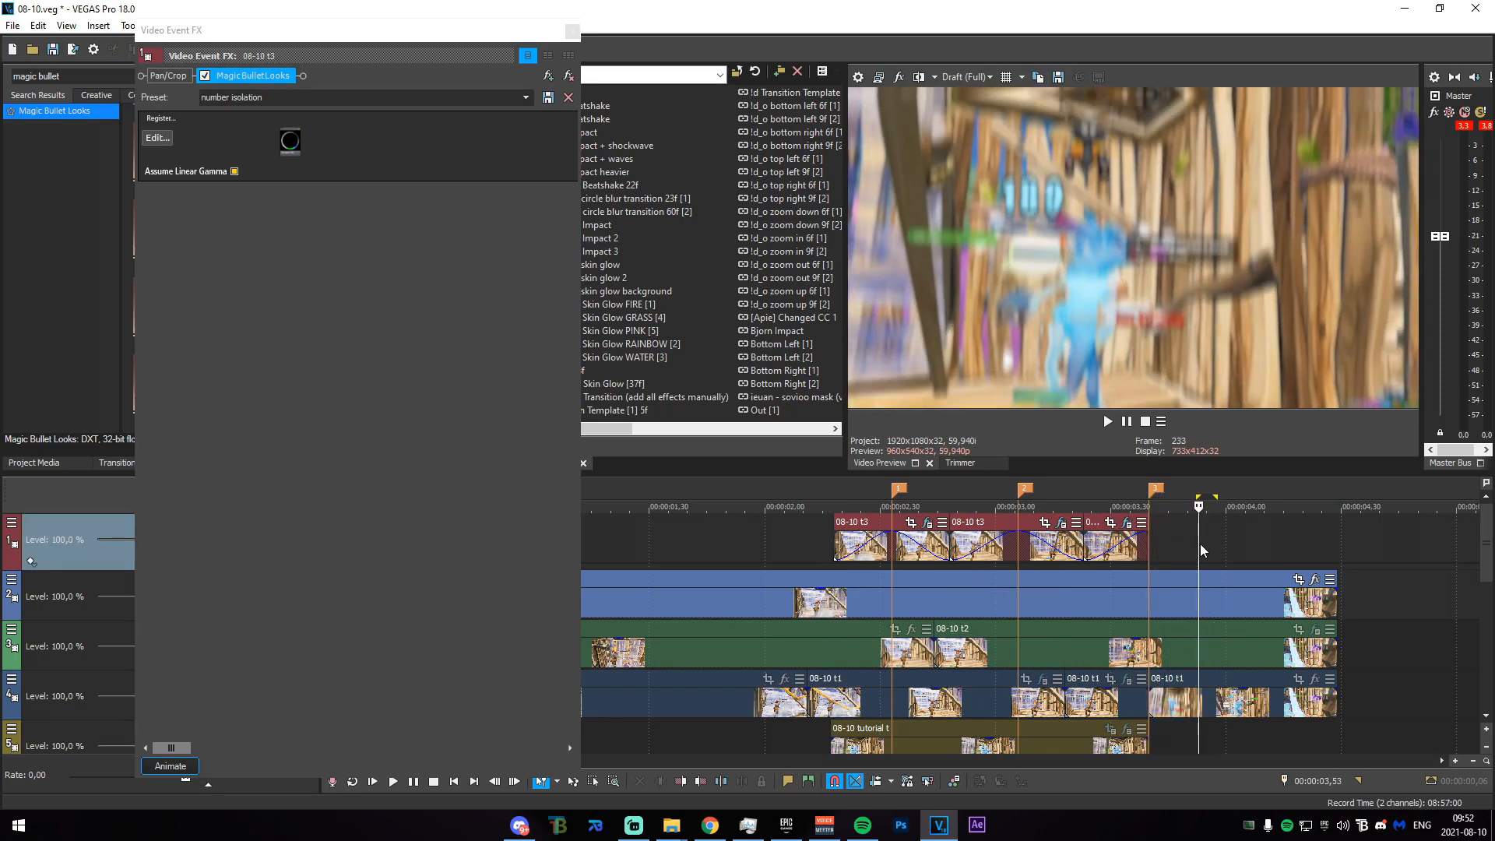
pyautogui.click(572, 31)
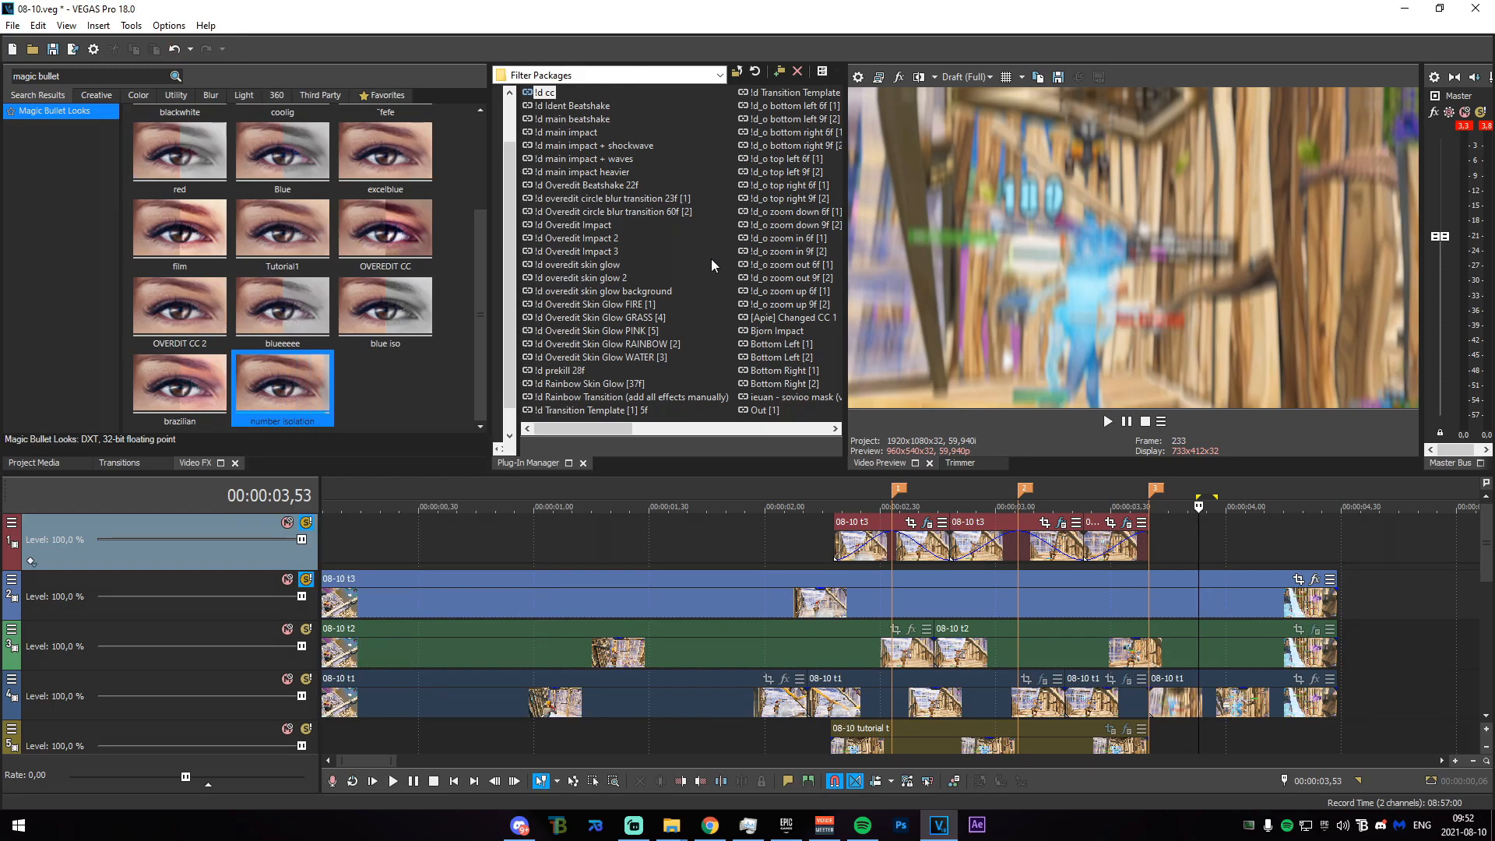